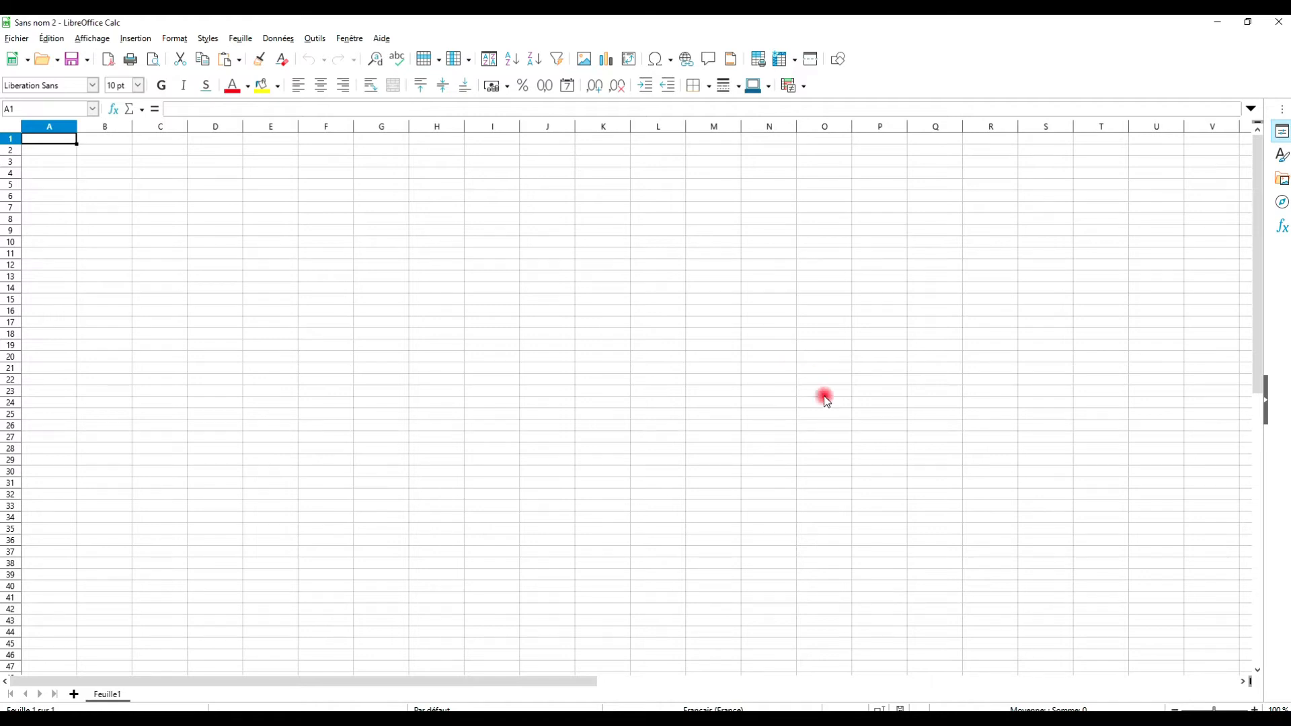
Enter the sample text "dsdsdsd" in cell C5.
drag(259, 232, 259, 246)
click(238, 195)
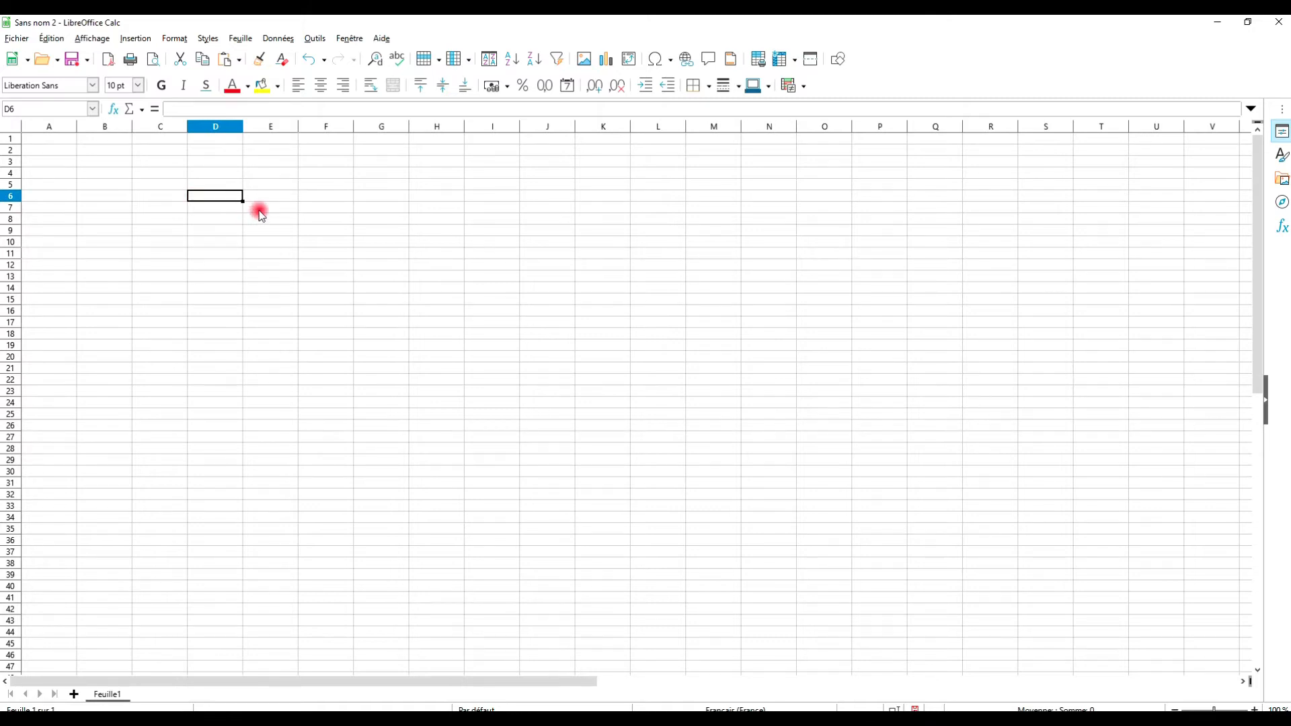
click(191, 175)
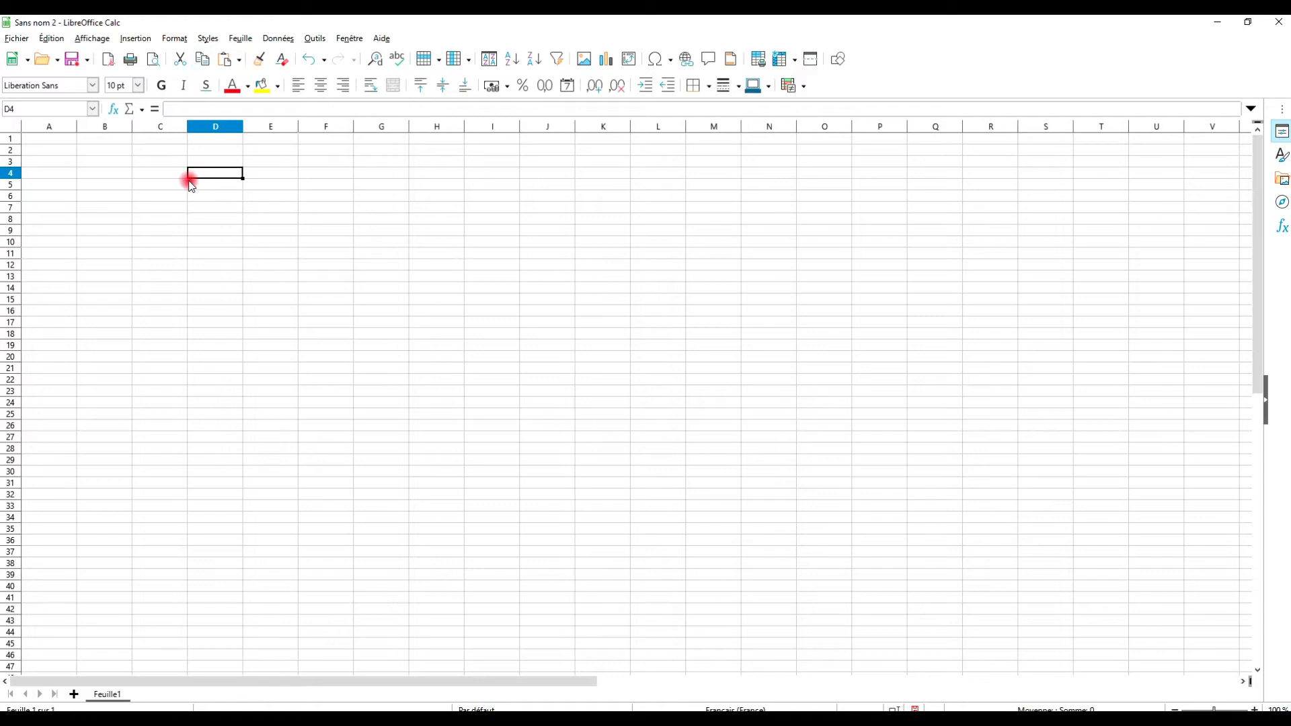
click(185, 187)
text(dsdsdsd)
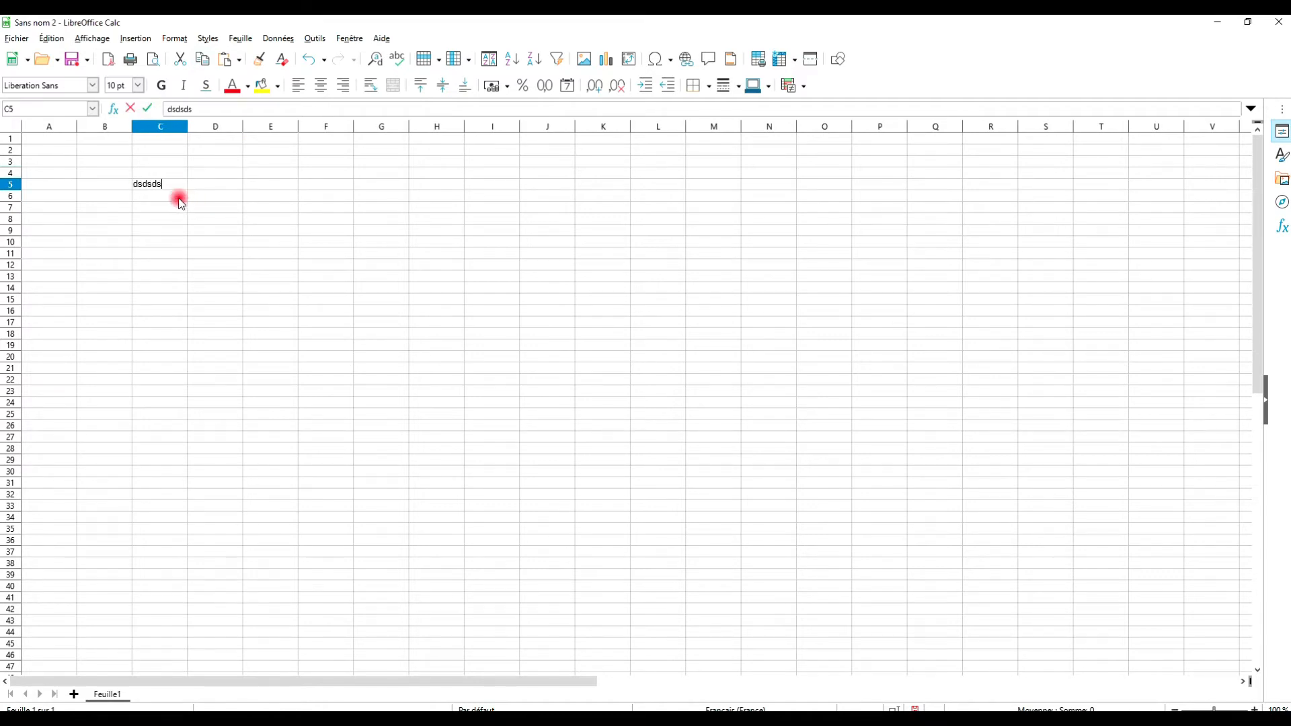
click(273, 243)
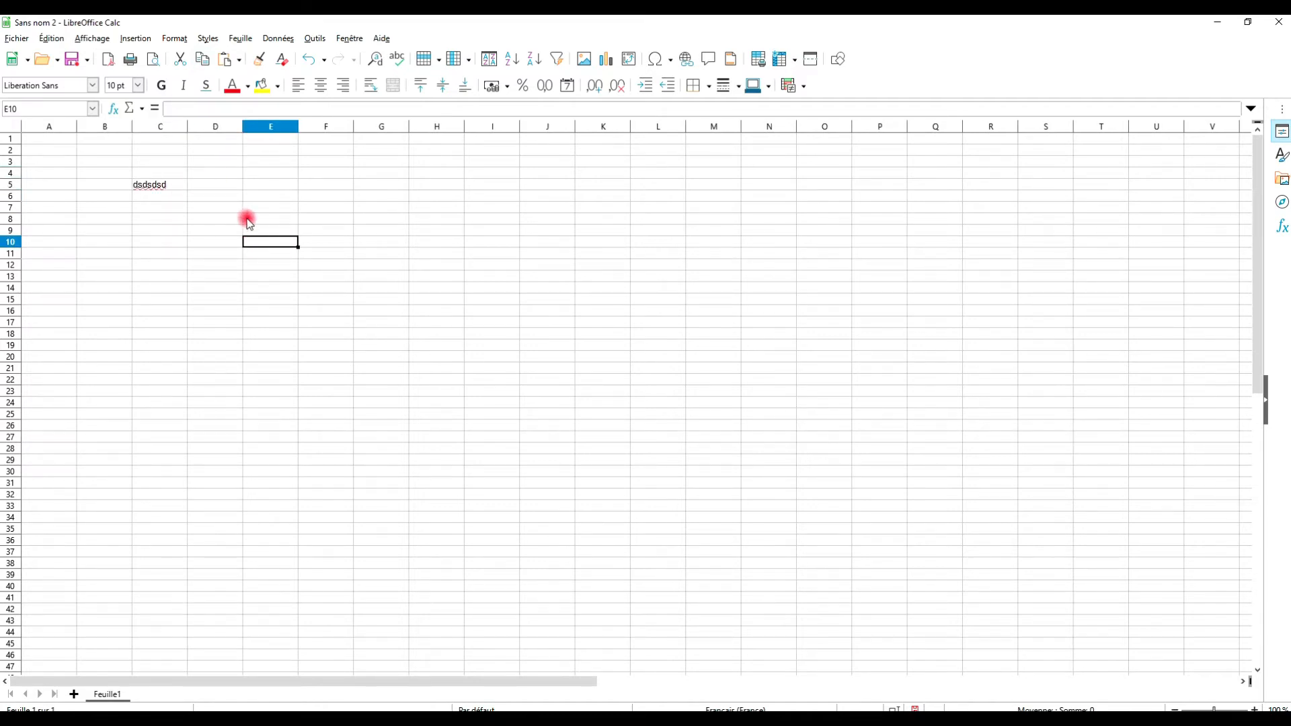
Show the sheet's page-break lines by opening the print preview and returning to the sheet.
click(17, 37)
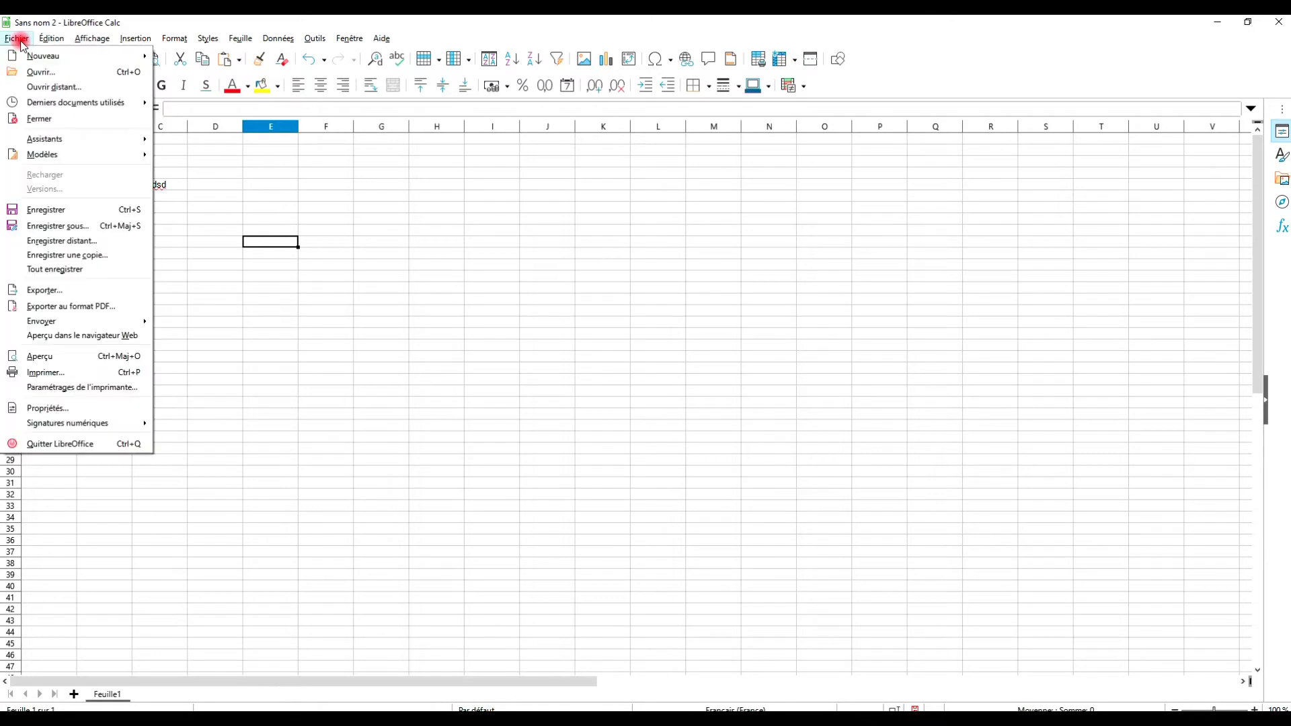
click(61, 356)
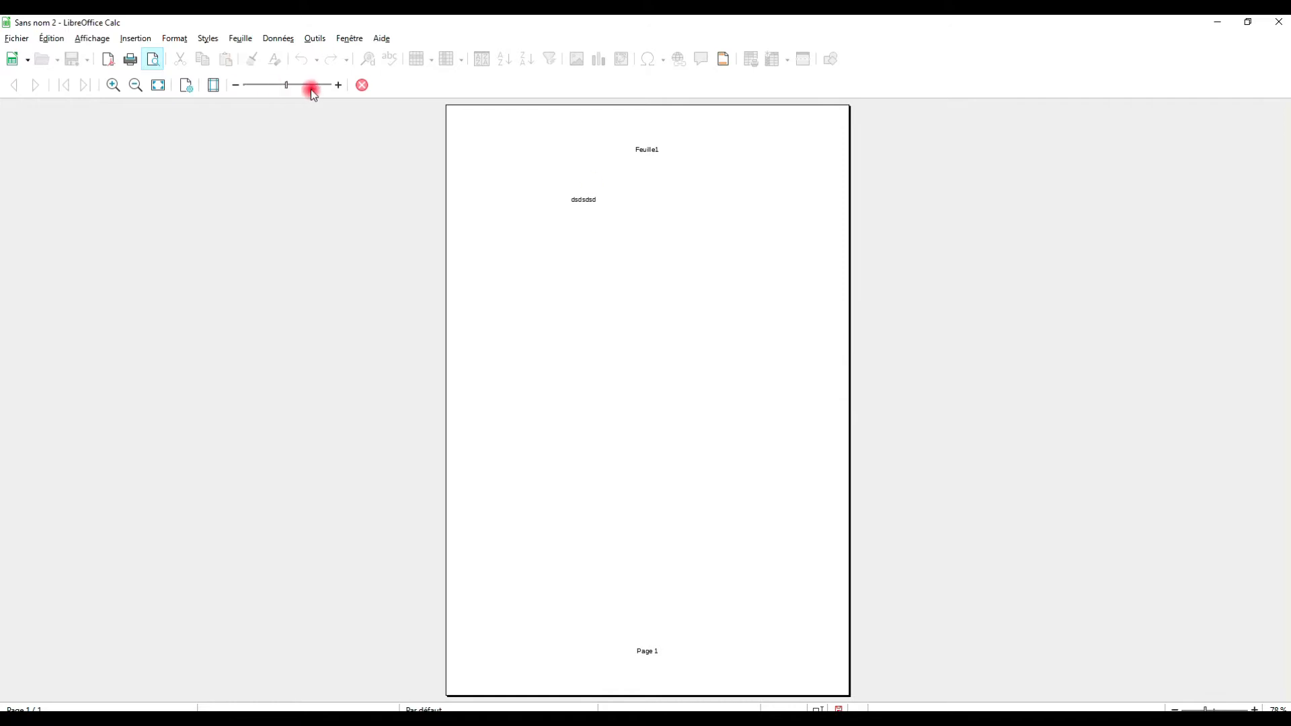
click(369, 90)
Examine the dashed vertical page break between columns G and H and the horizontal one between rows 53 and 54.
click(437, 161)
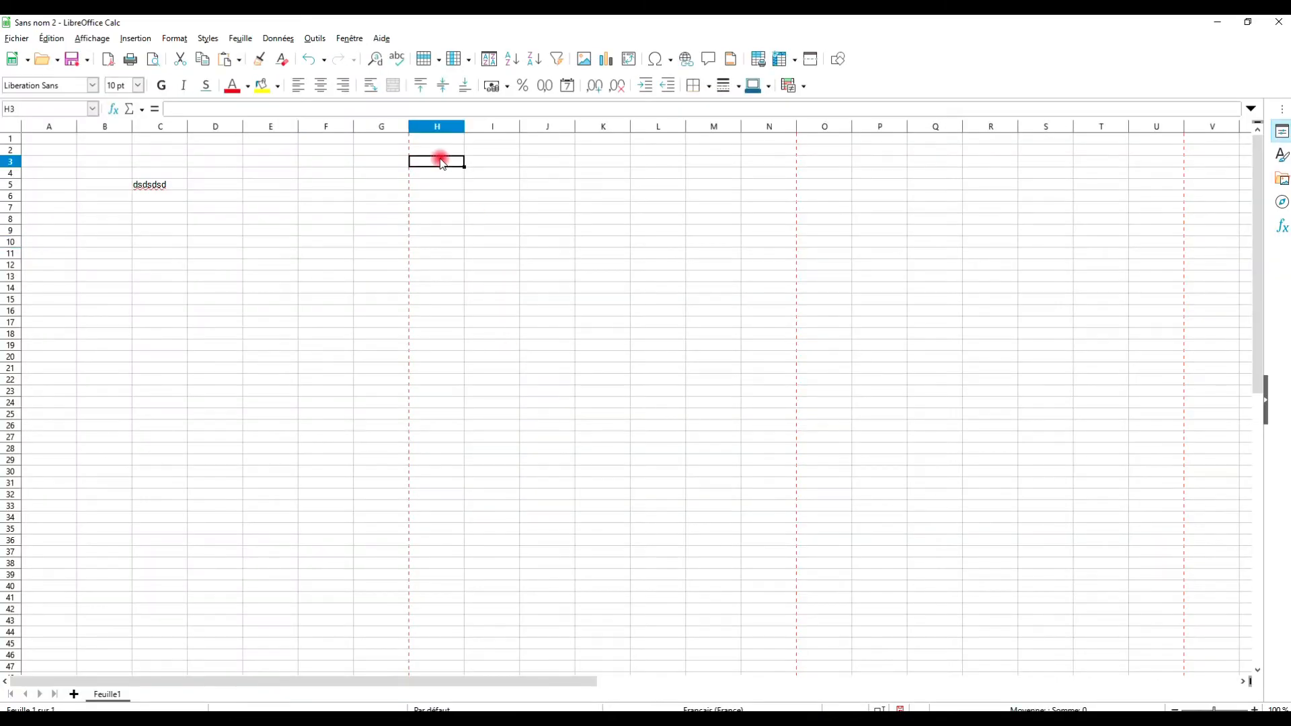
click(422, 151)
click(433, 201)
click(418, 277)
scroll(494, 468, down, 4)
scroll(494, 471, up, 4)
click(437, 141)
drag(437, 146, 437, 293)
scroll(454, 438, down, 2)
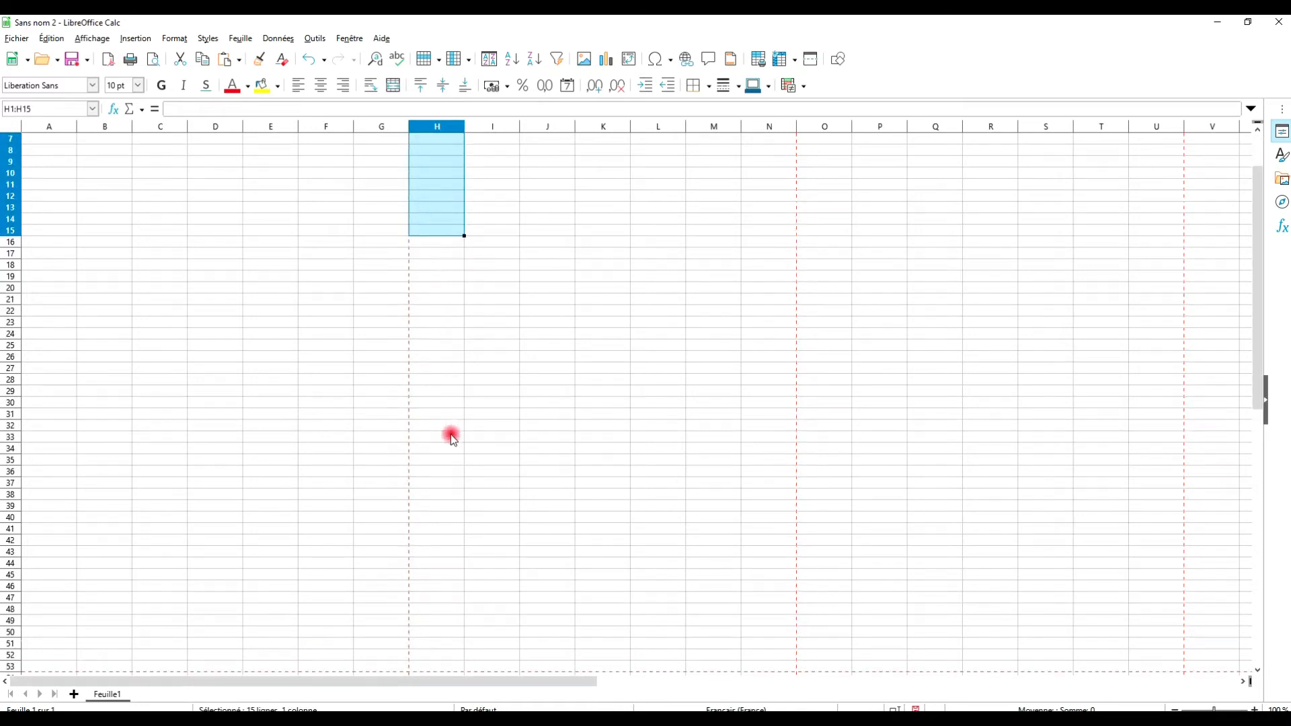
scroll(453, 439, down, 3)
click(450, 458)
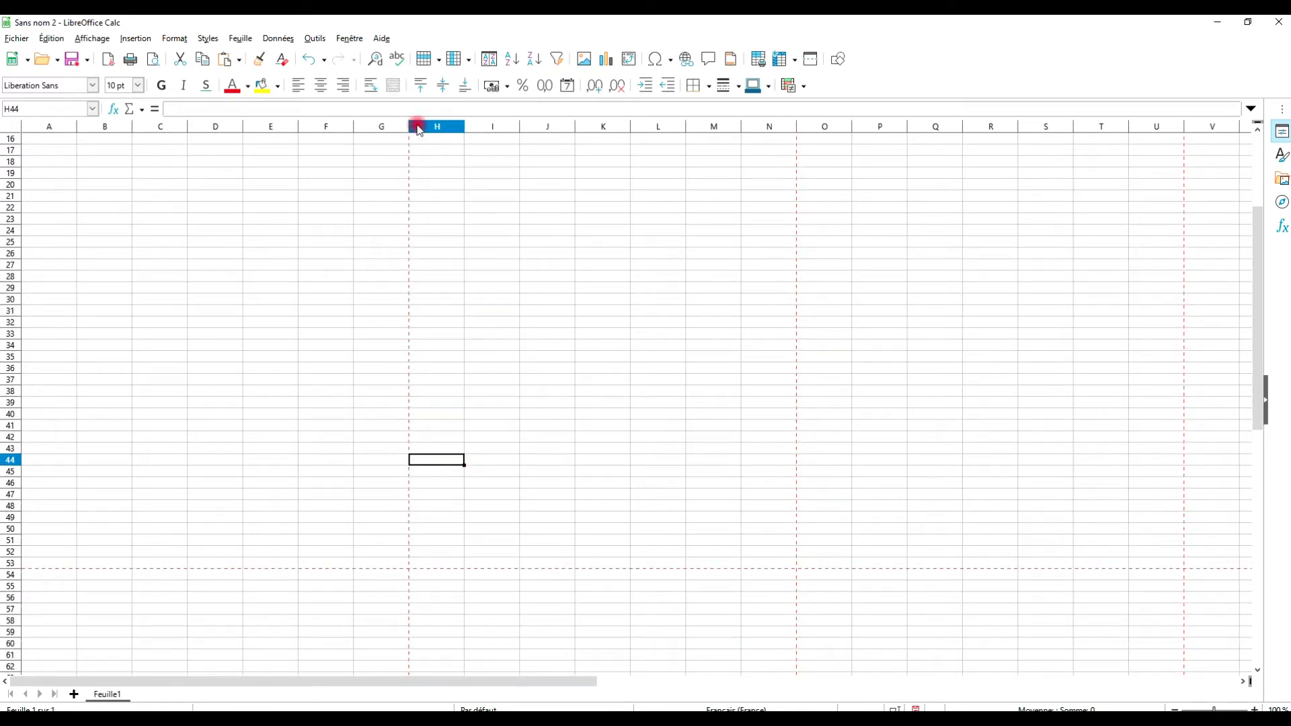
click(490, 366)
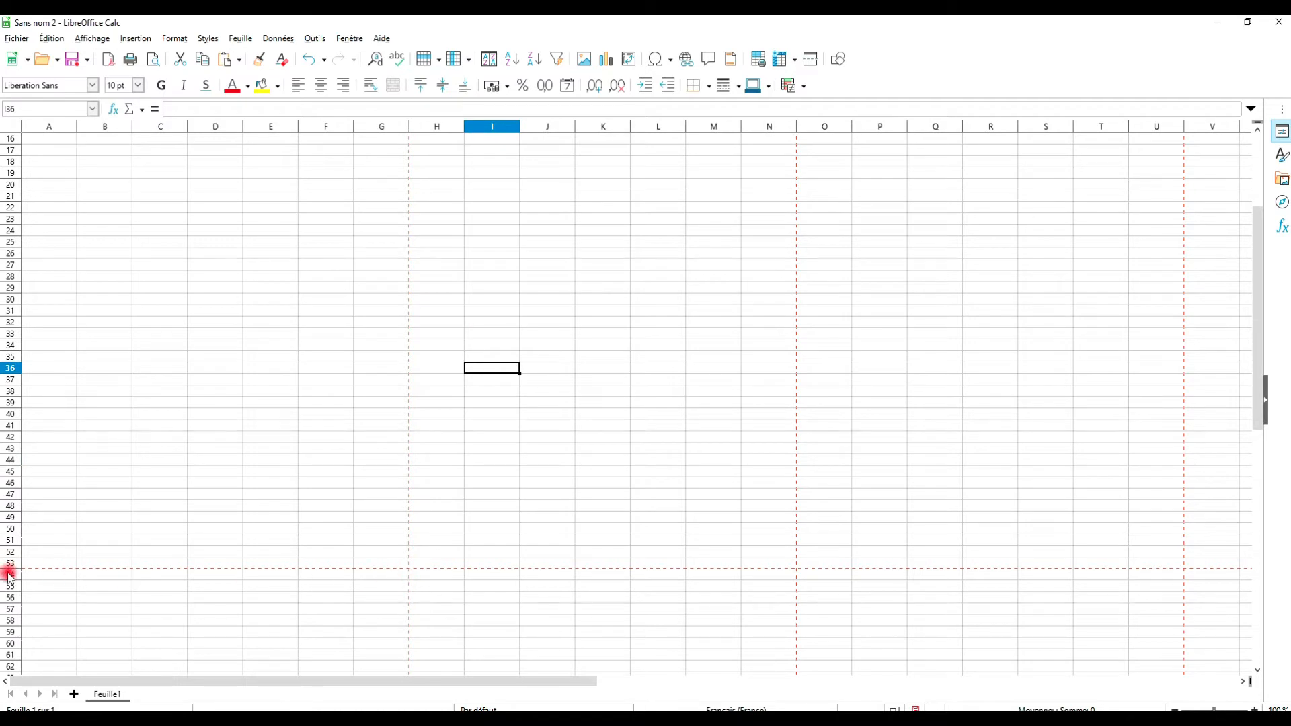
click(200, 553)
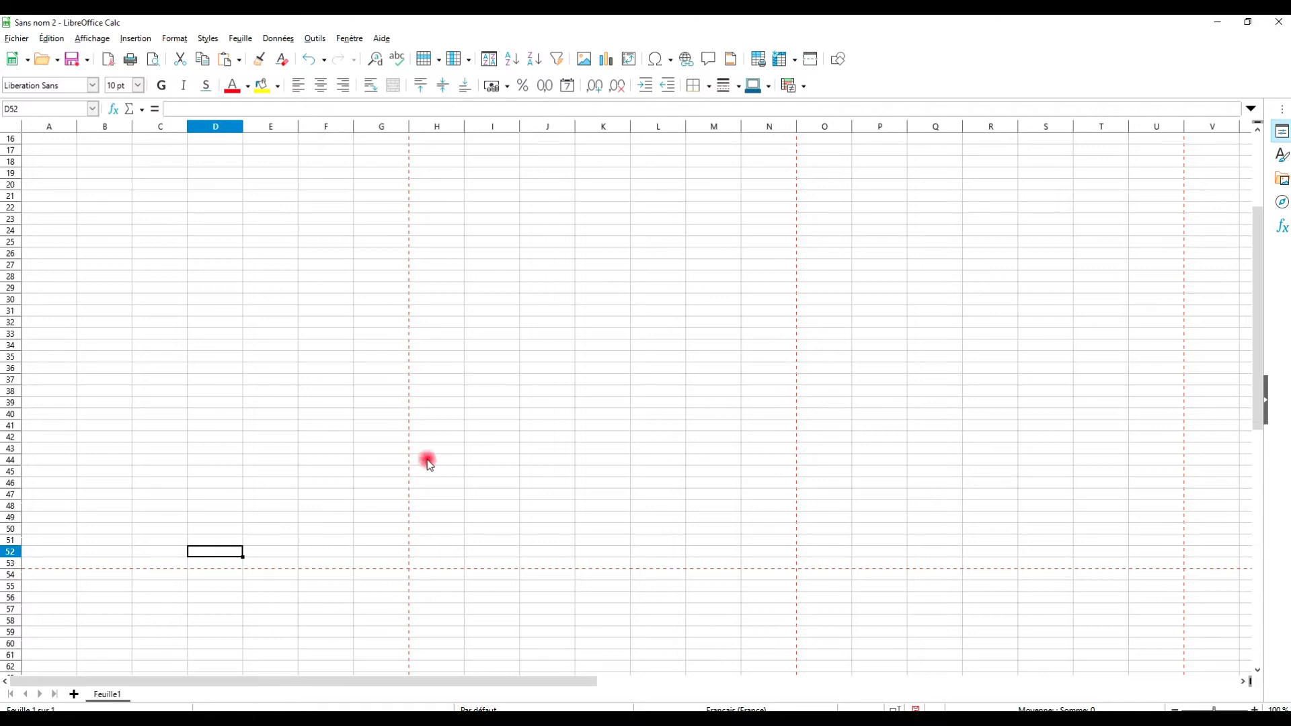
scroll(424, 457, up, 5)
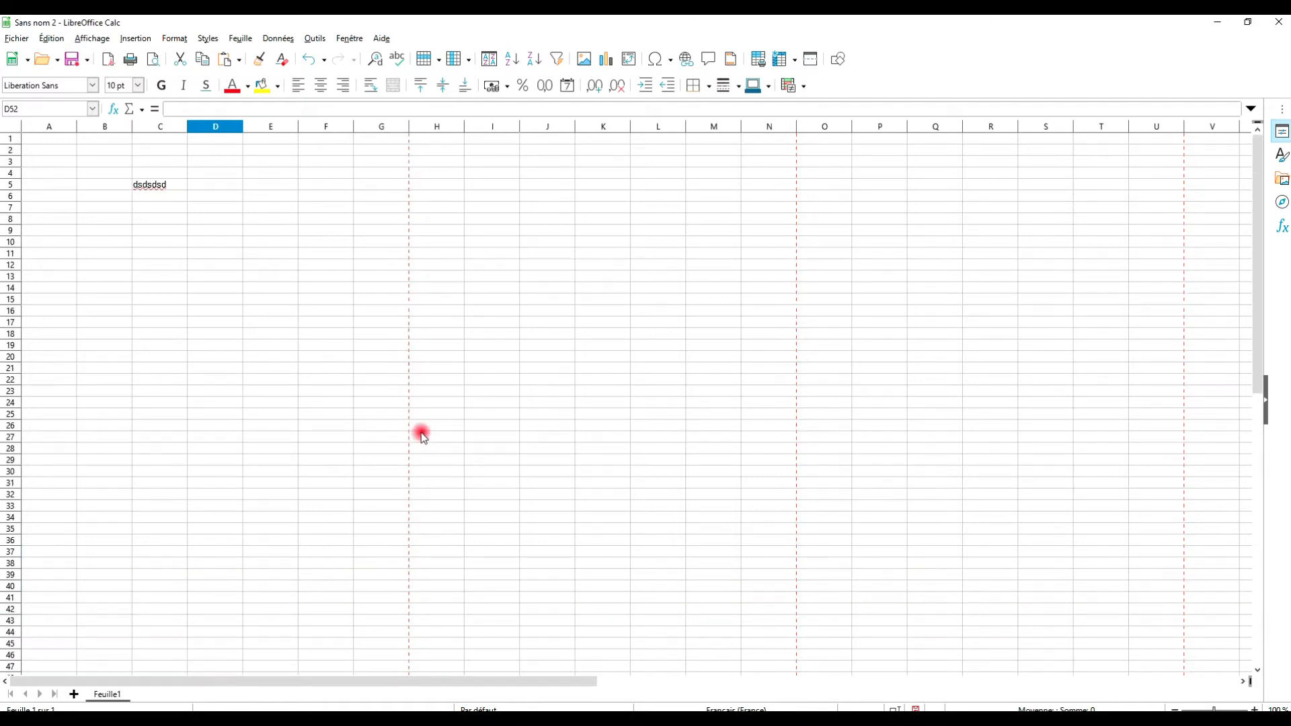
scroll(404, 444, down, 5)
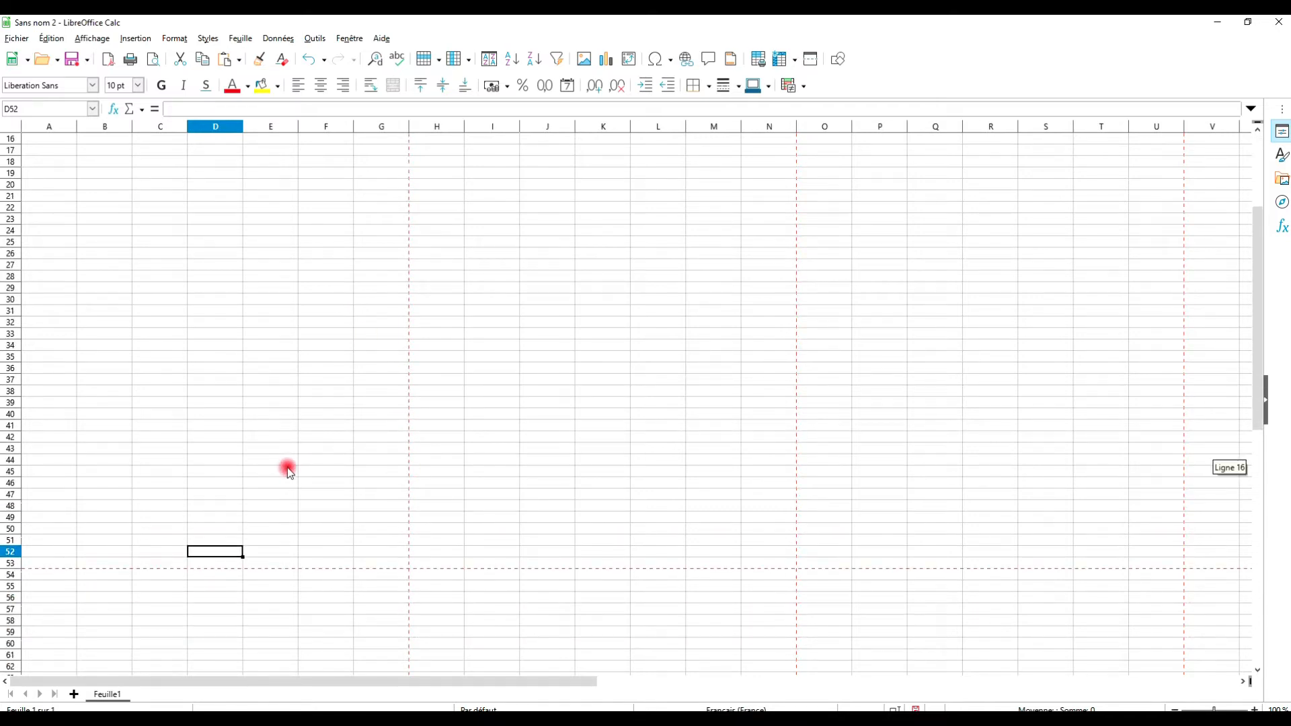
click(439, 437)
scroll(379, 408, up, 1)
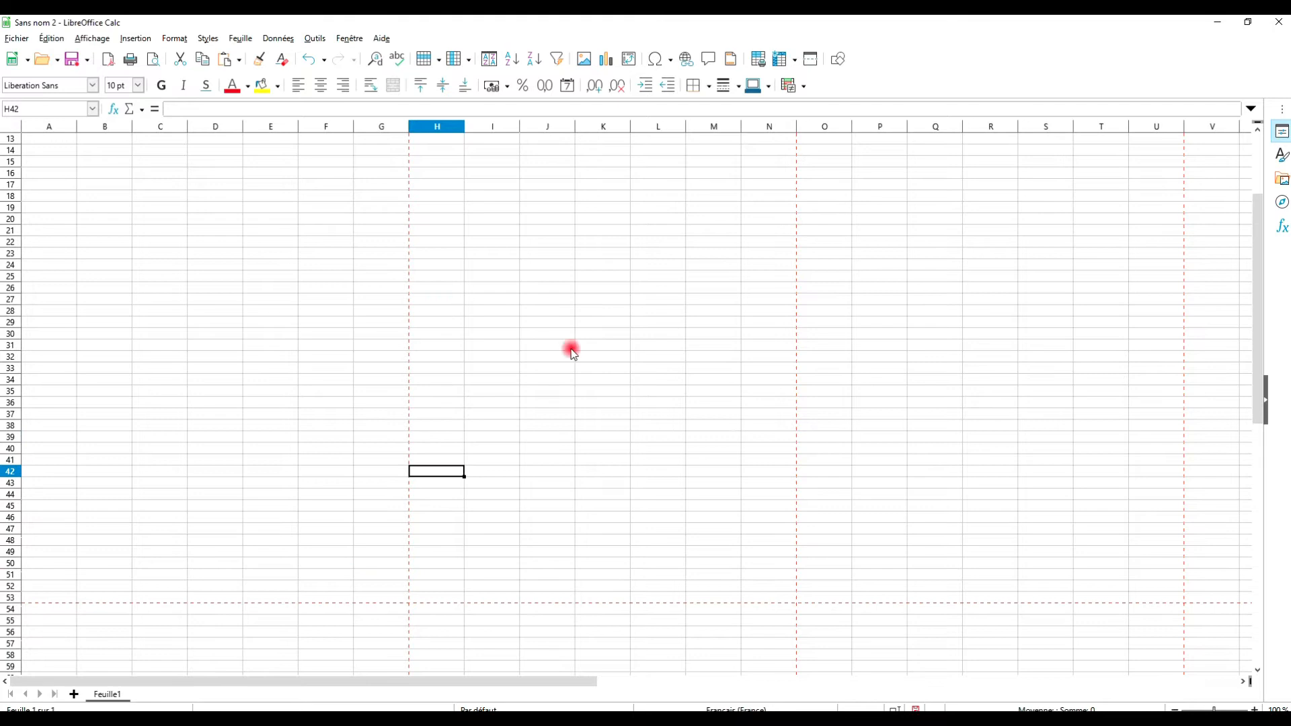
click(548, 378)
scroll(548, 380, up, 3)
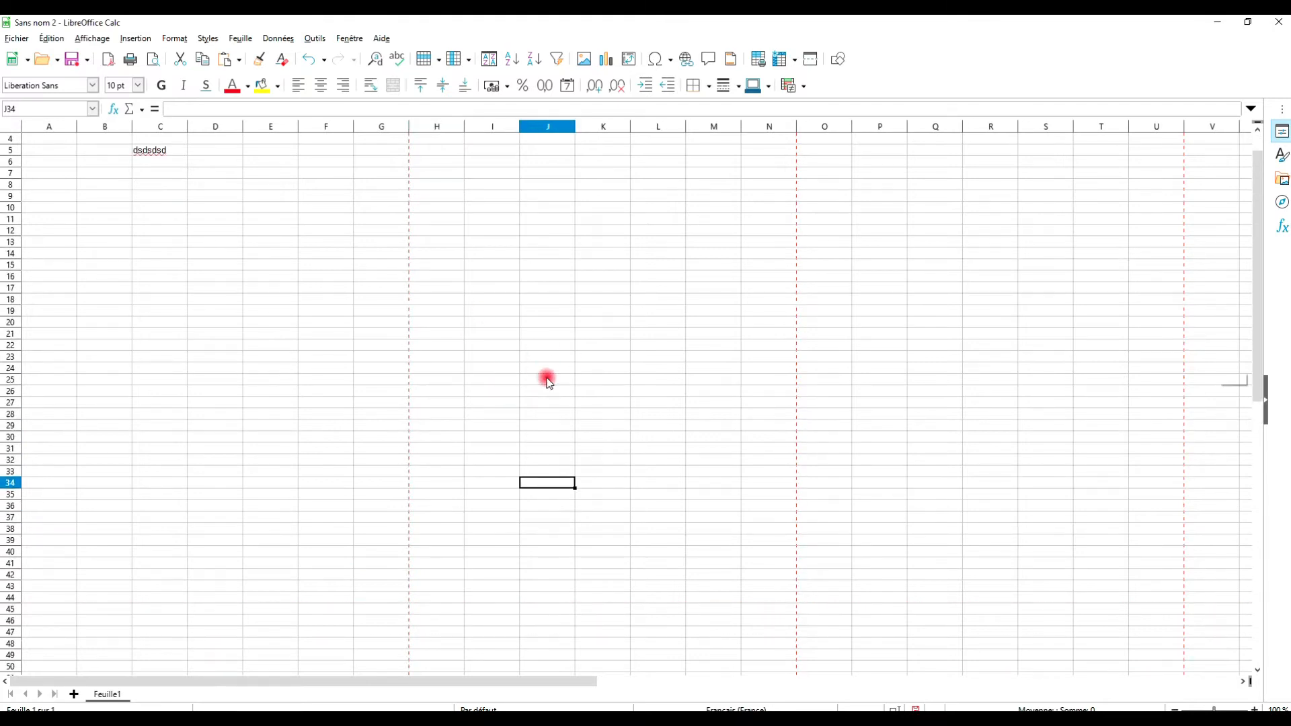
Replace the sample text in cell C5 with "Première page".
click(161, 242)
click(161, 184)
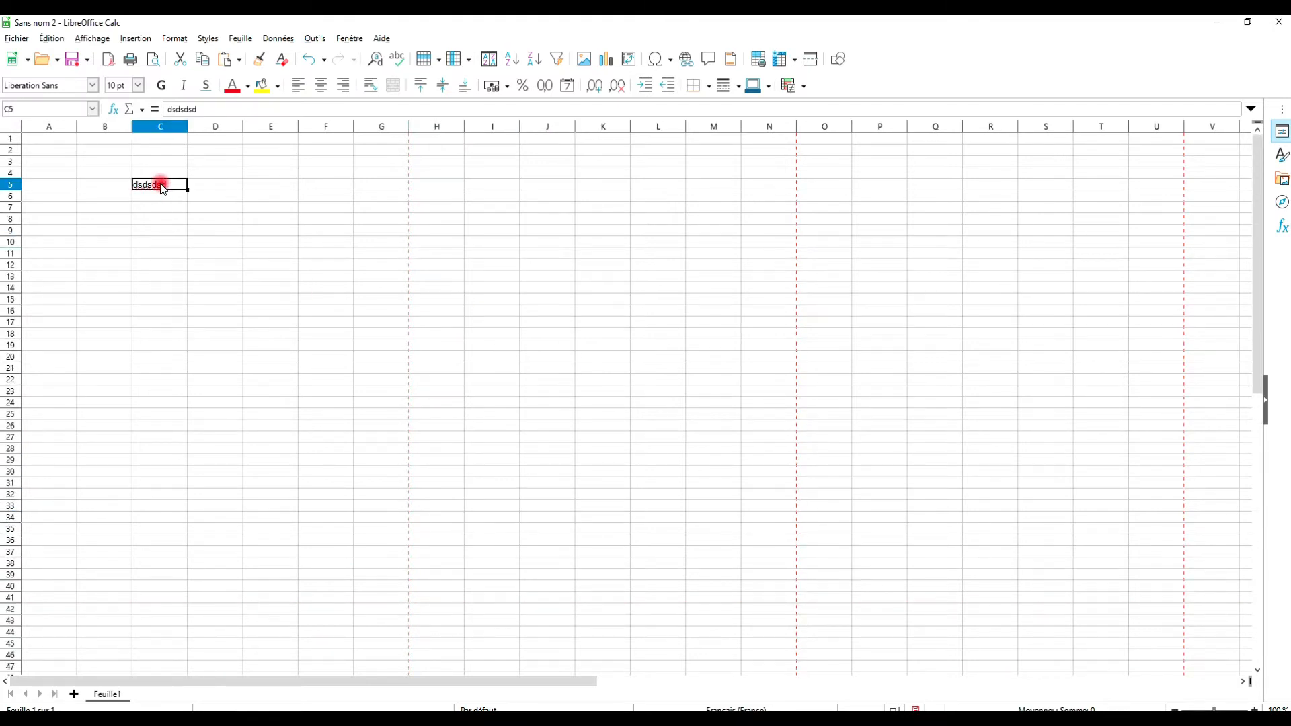
key(BackSpace)
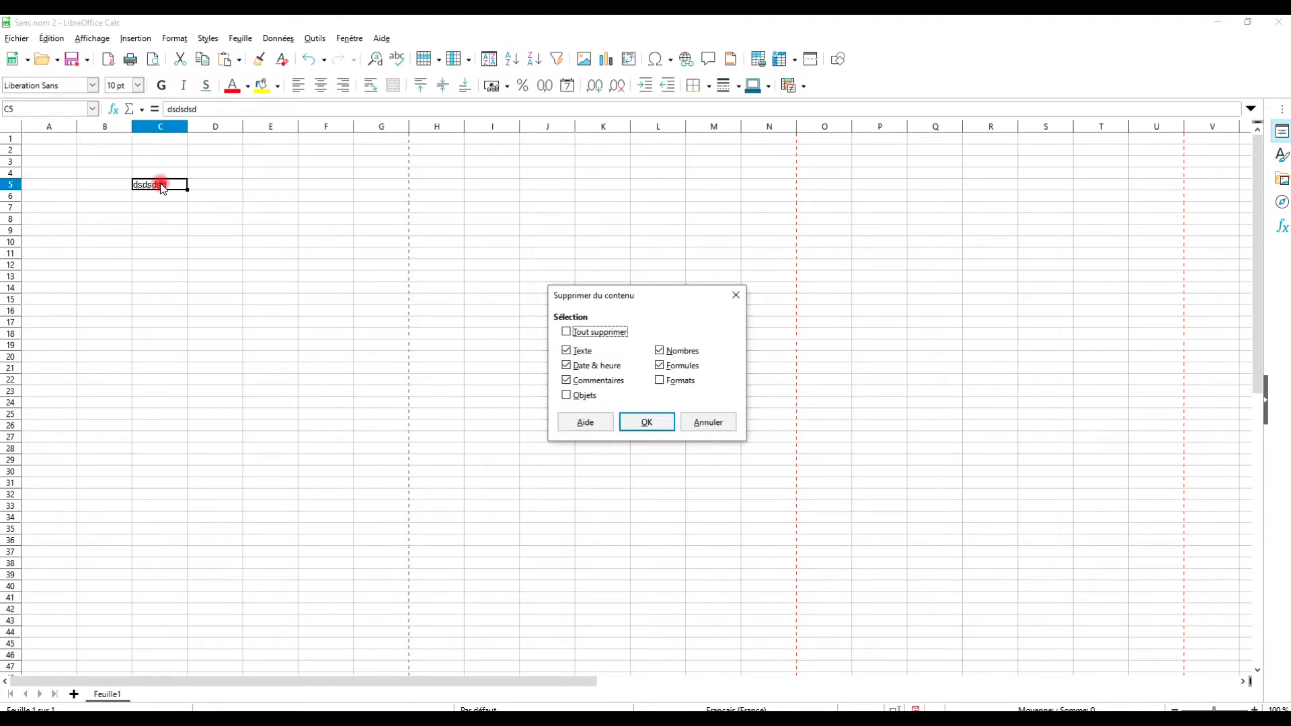
click(732, 423)
click(272, 243)
click(154, 183)
text(Première page)
click(273, 264)
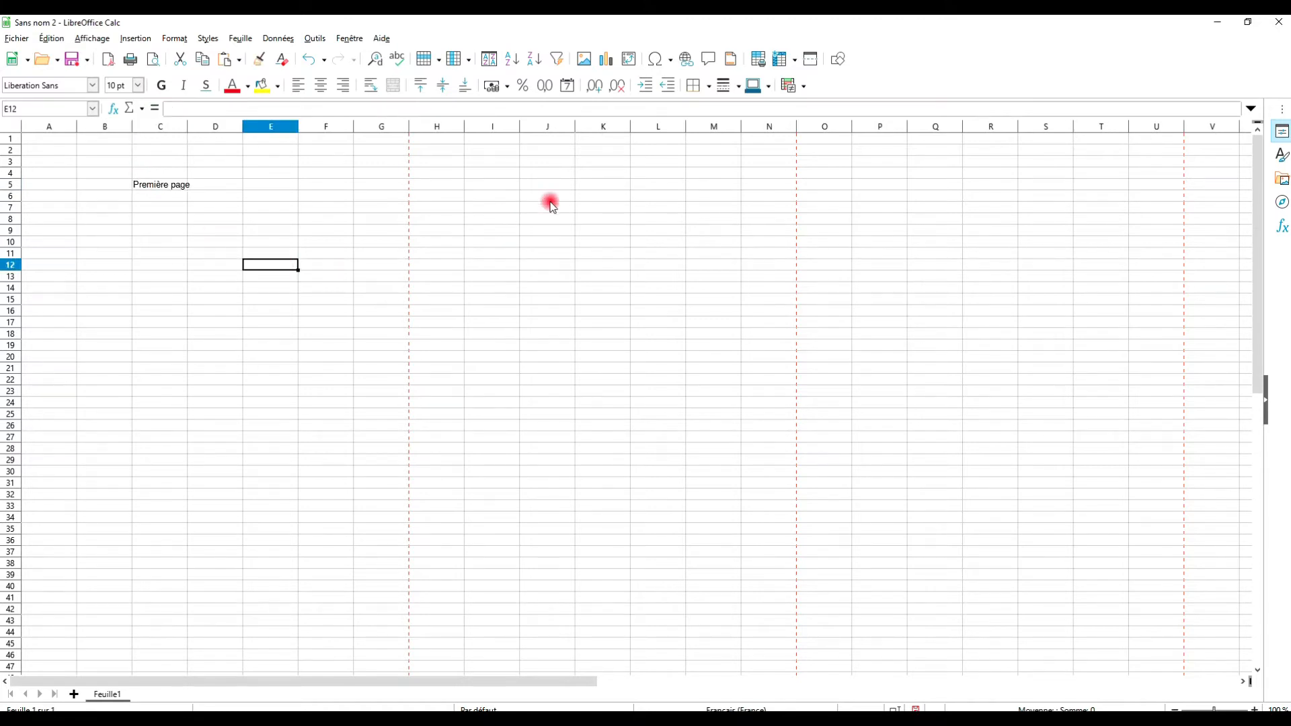
Enter "Seconde page" in cell J6, on the page to the right of the first vertical break.
click(563, 198)
text(Seconde page)
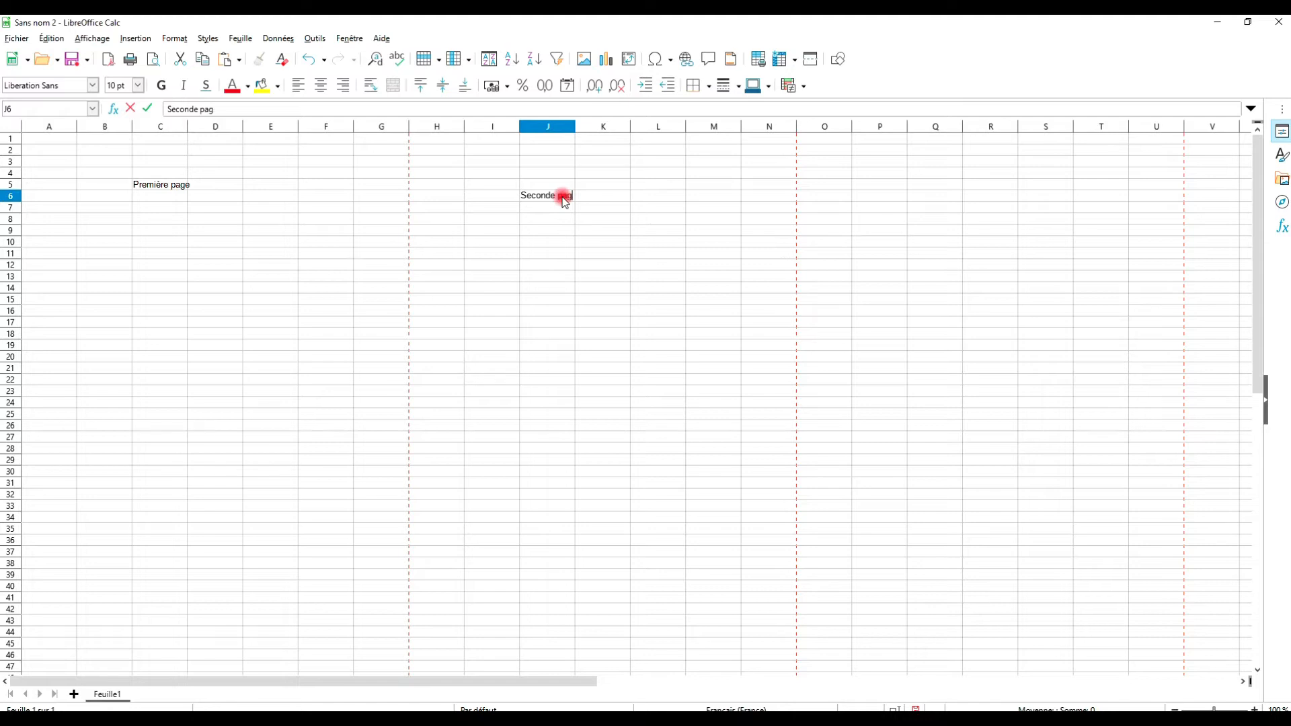
click(503, 275)
click(326, 265)
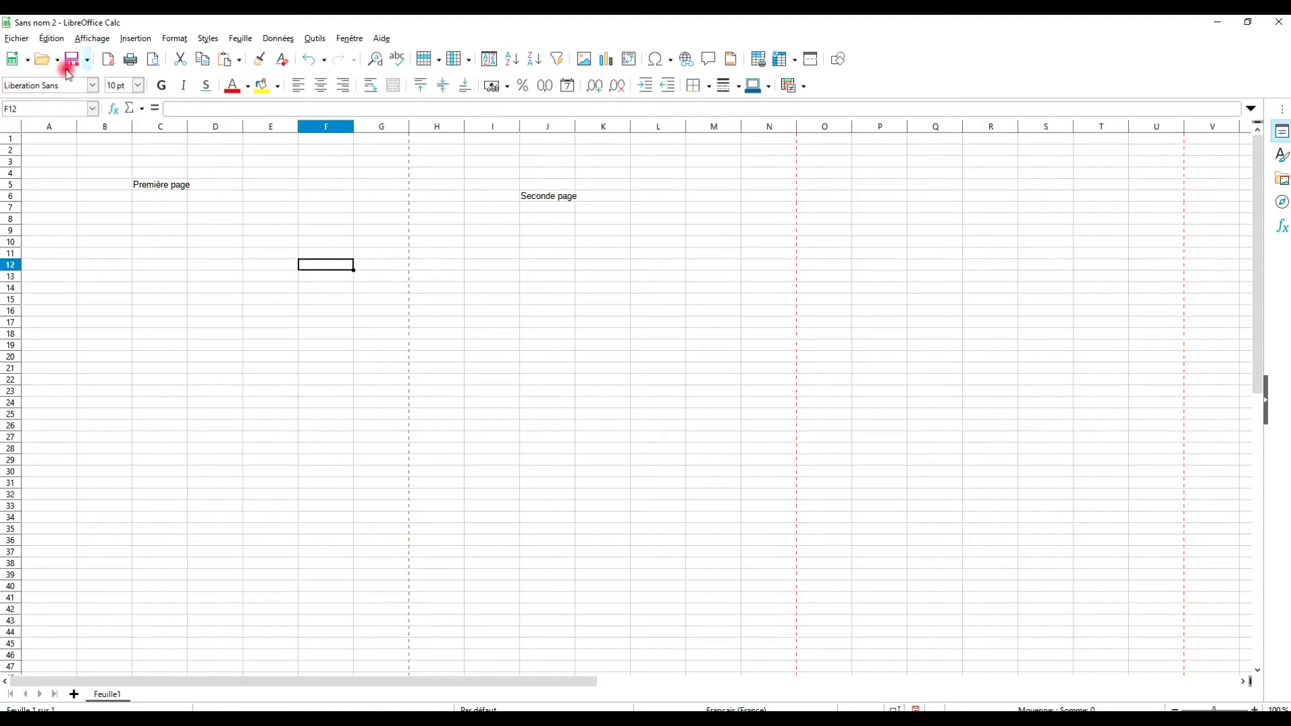
Check both pages in the print preview and return to the sheet.
click(17, 38)
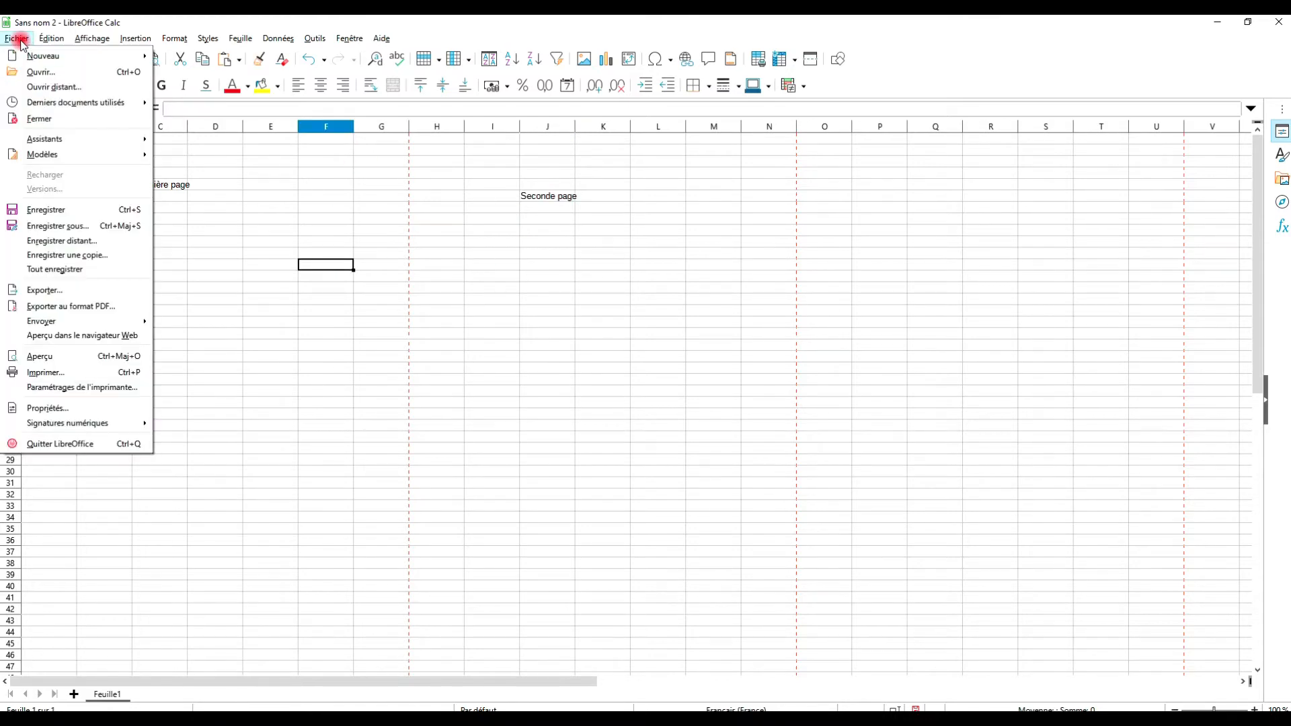
click(55, 356)
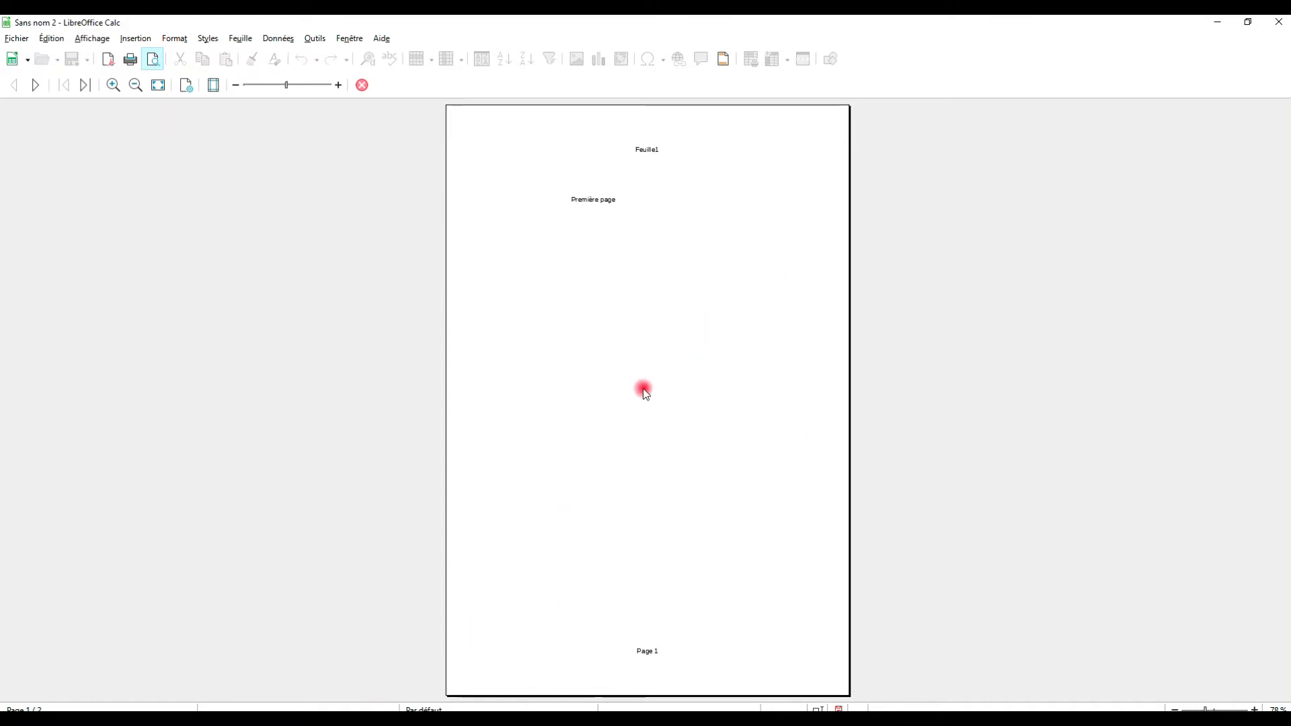
key(Page_Down)
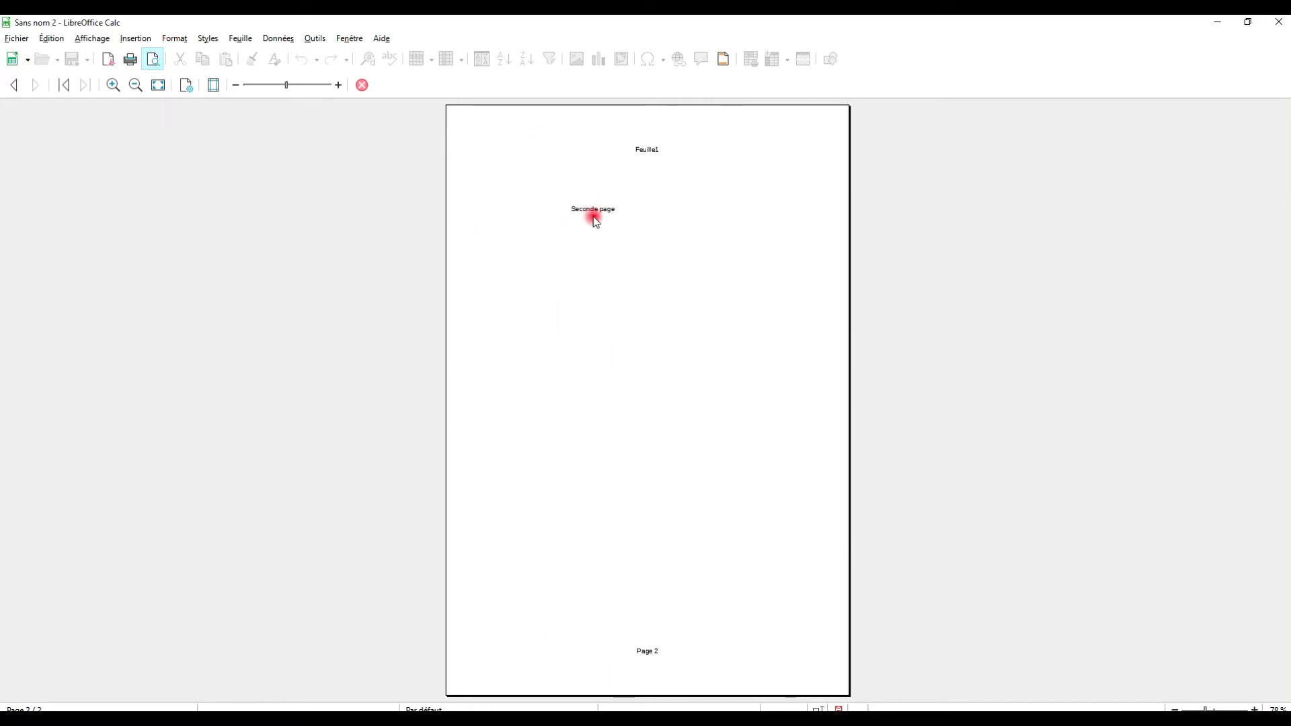
click(361, 85)
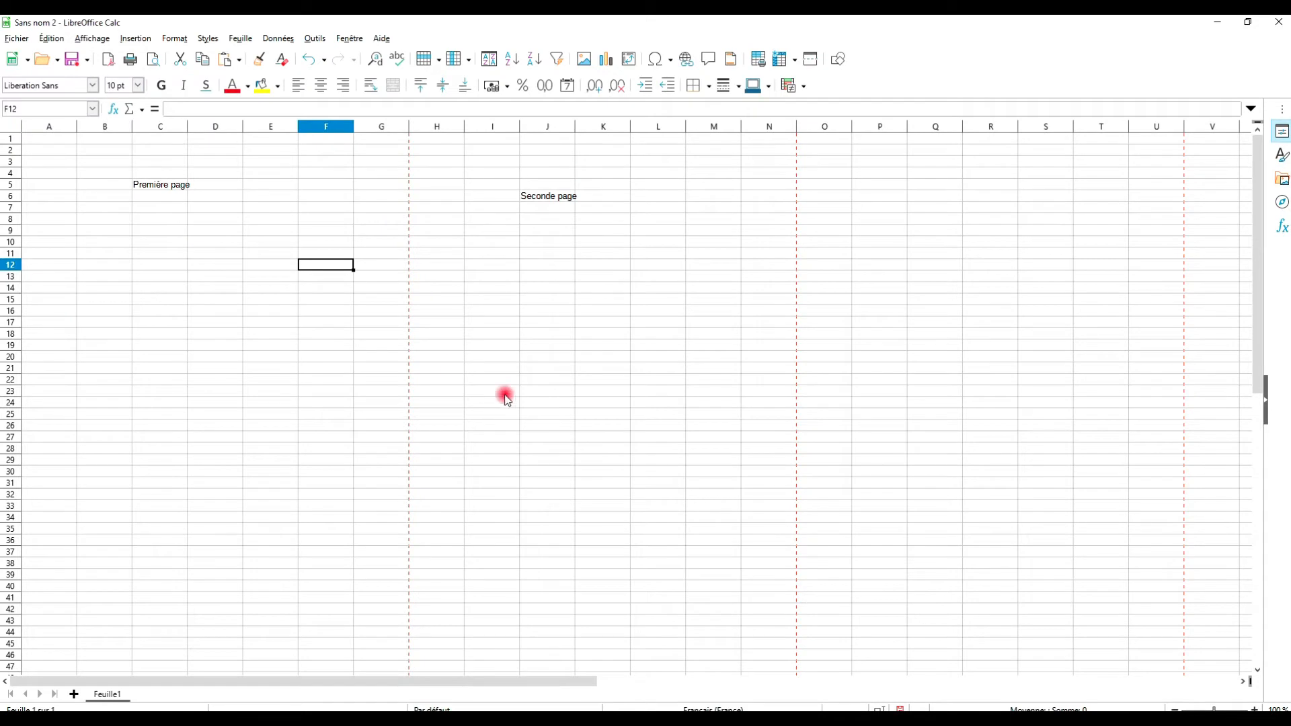
scroll(582, 418, down, 2)
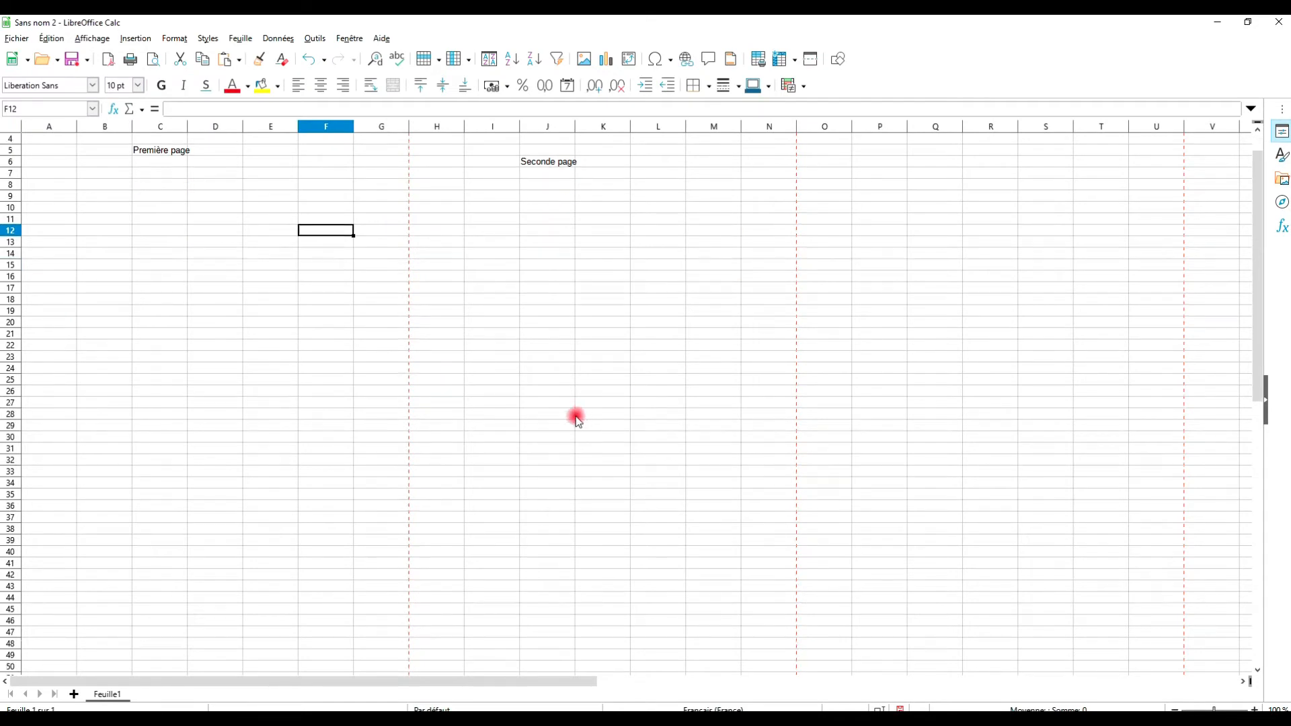
scroll(443, 361, up, 2)
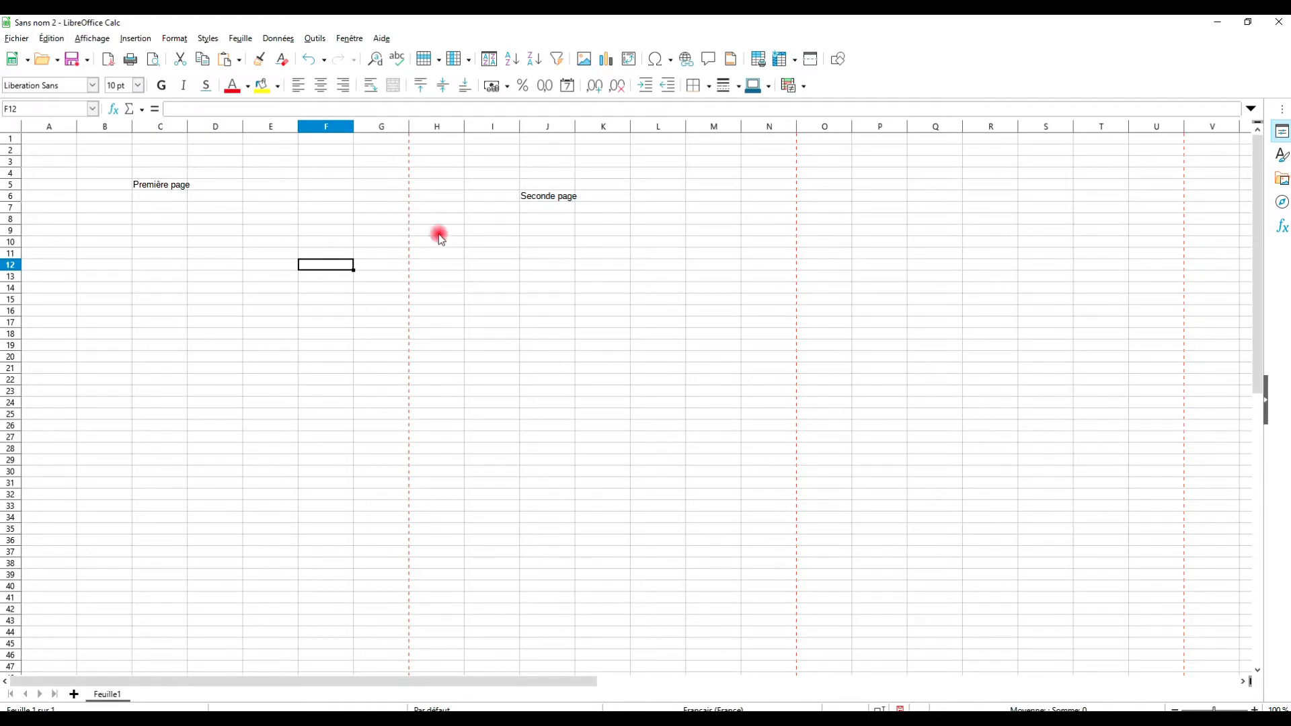
Clear the page label texts from cells J6 and C5.
click(498, 269)
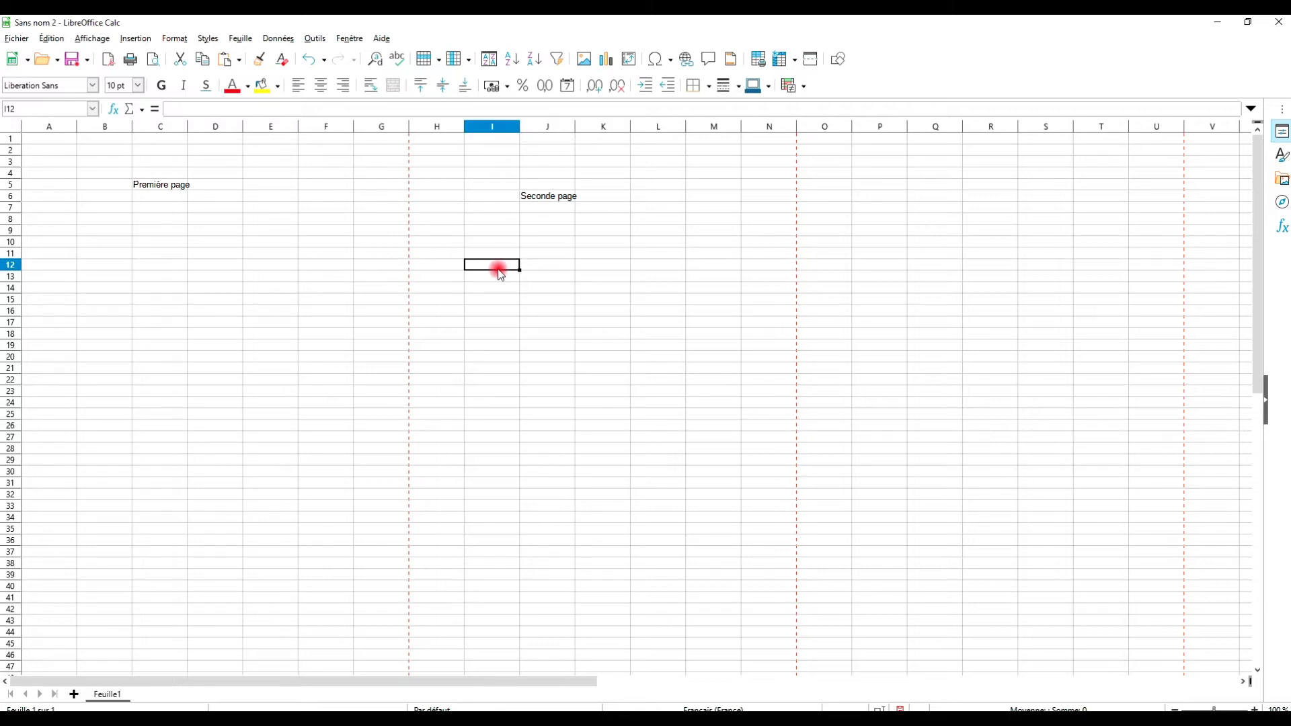
click(556, 194)
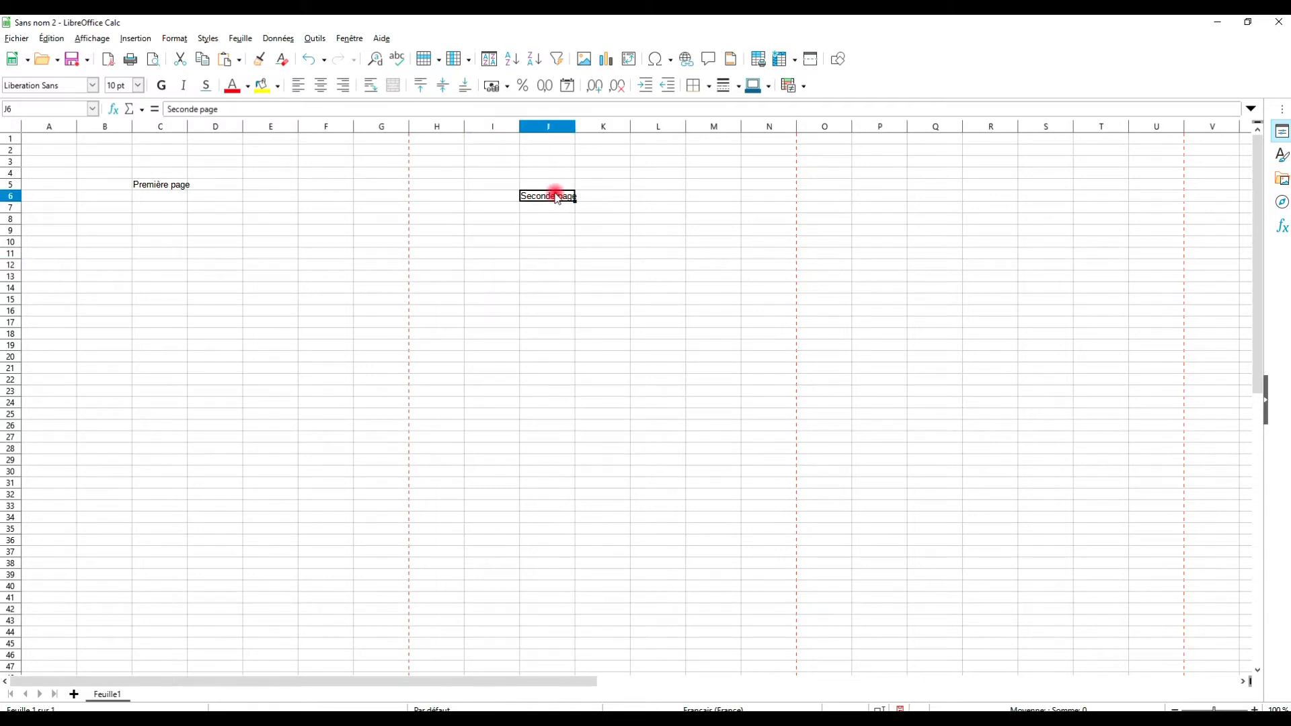
key(Delete)
click(165, 186)
key(Delete)
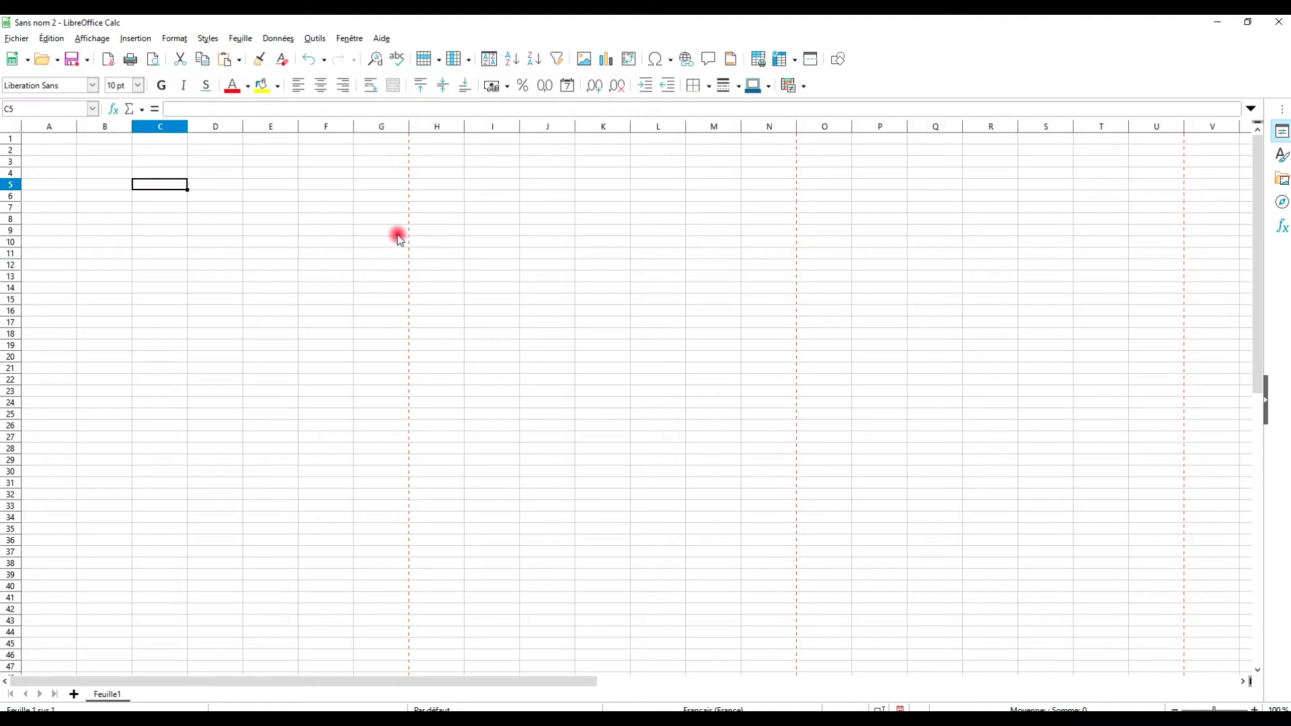
click(431, 230)
scroll(428, 605, down, 3)
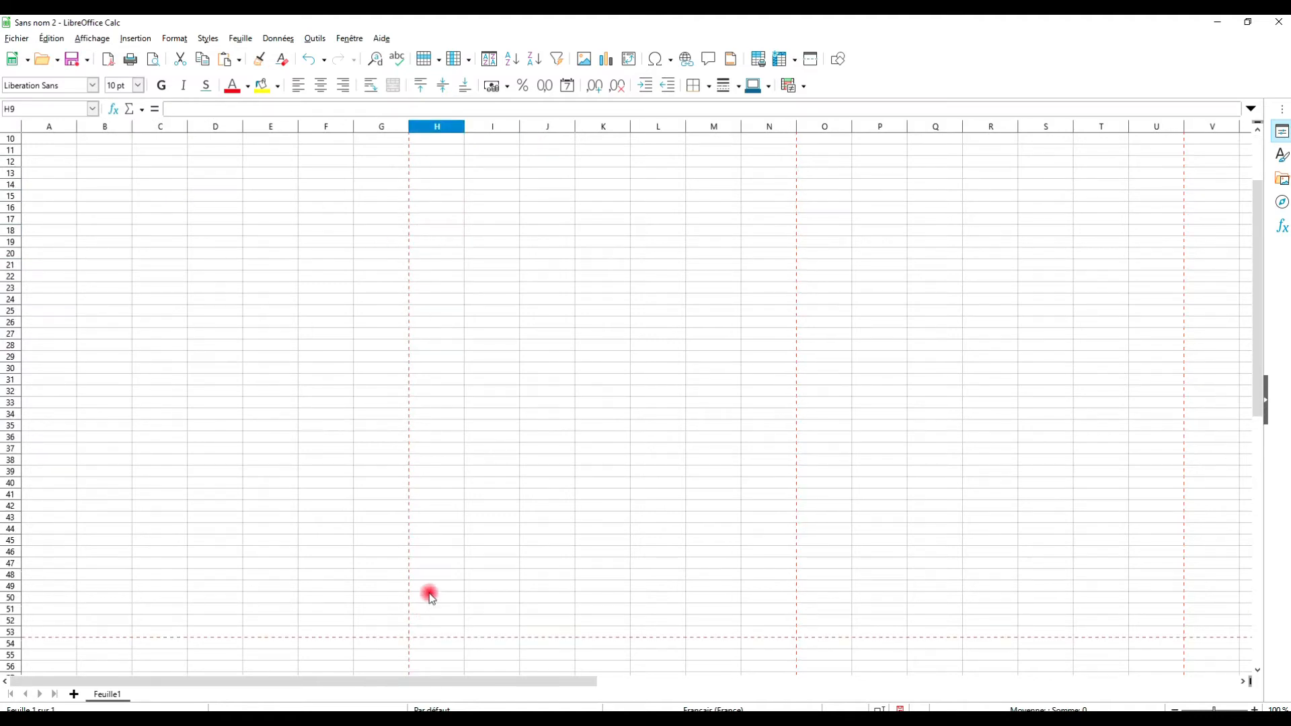
scroll(435, 551, up, 3)
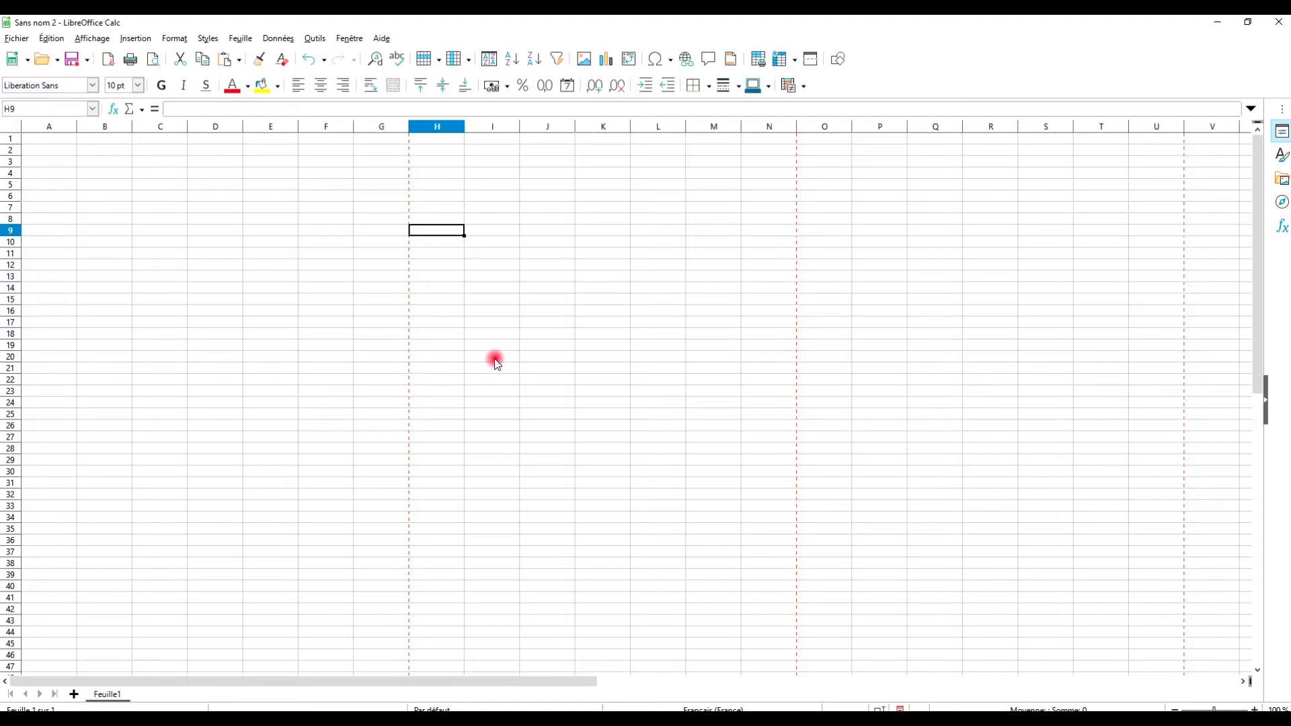
click(326, 265)
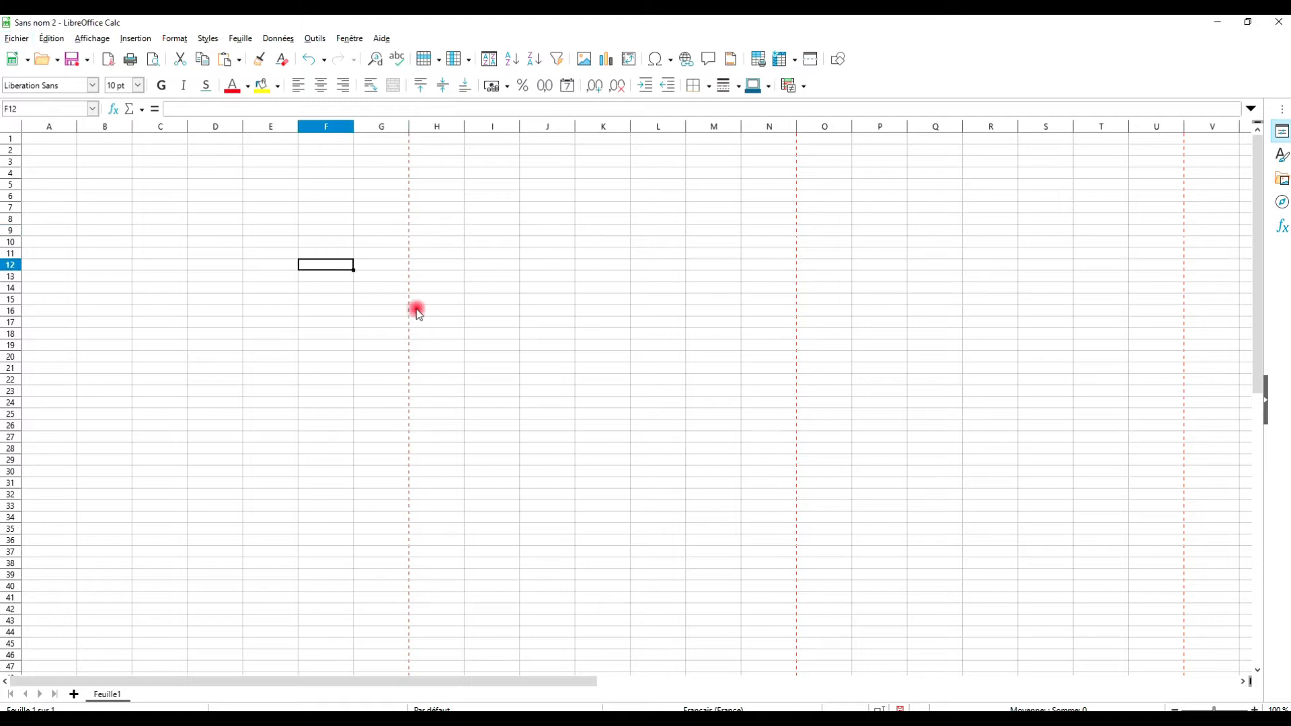
Open the interface colour settings in the program options and go to the Classeur section.
click(314, 39)
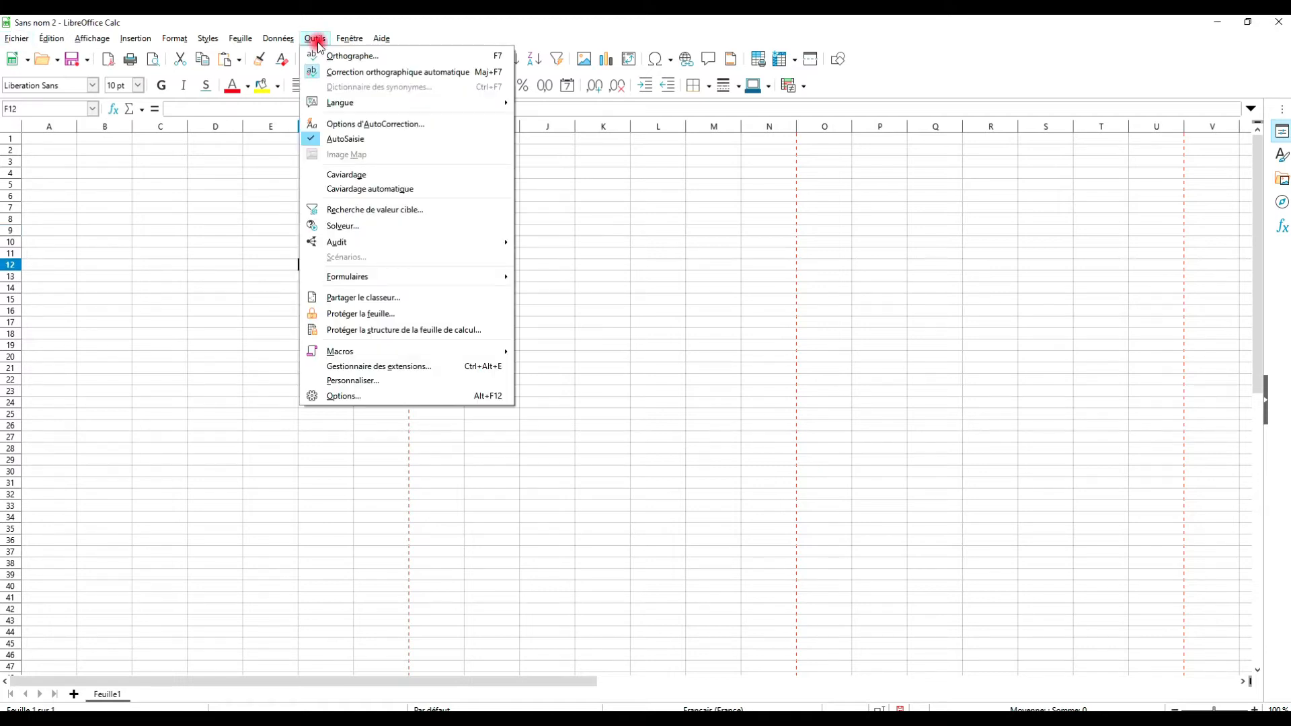
click(340, 396)
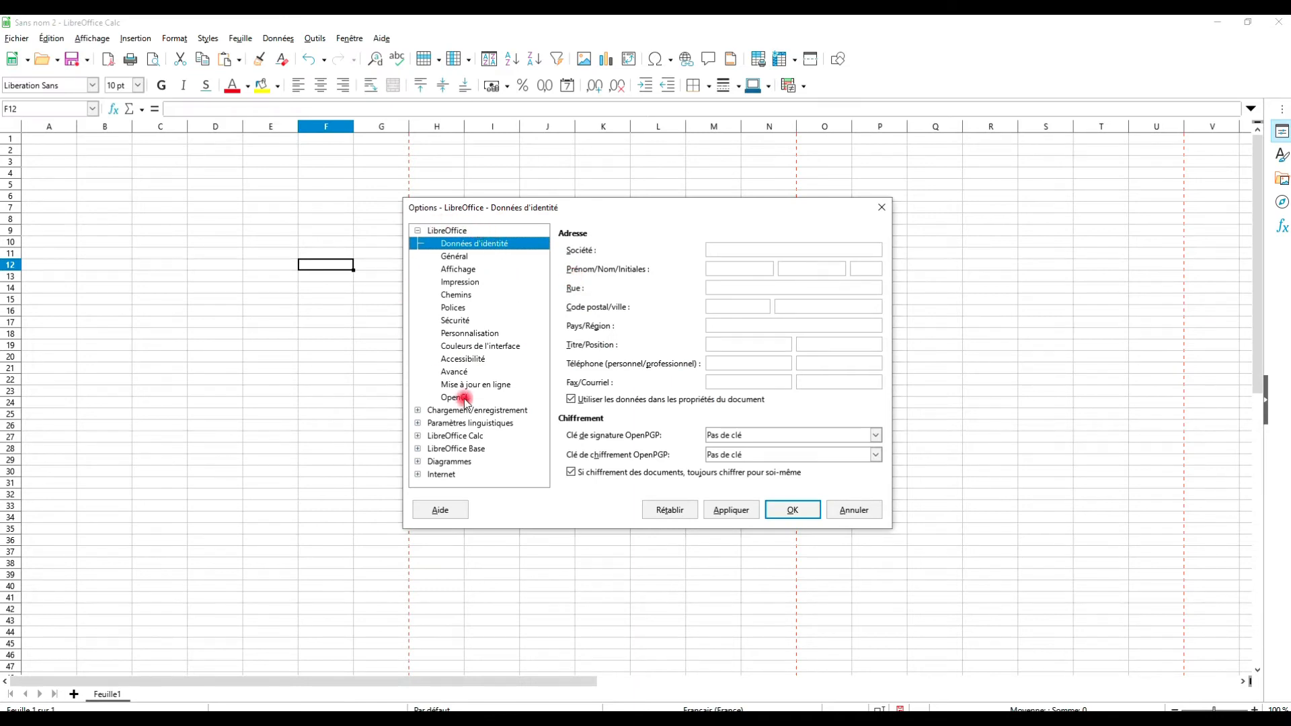
click(460, 230)
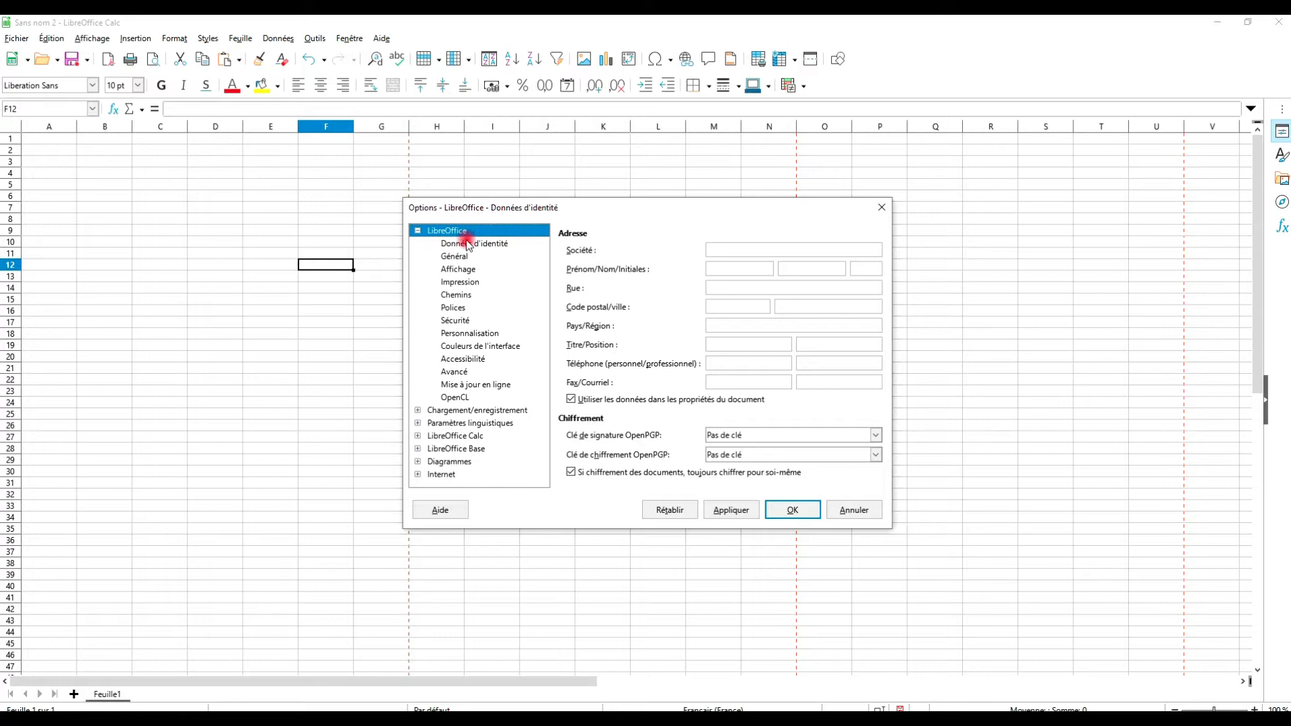
click(482, 350)
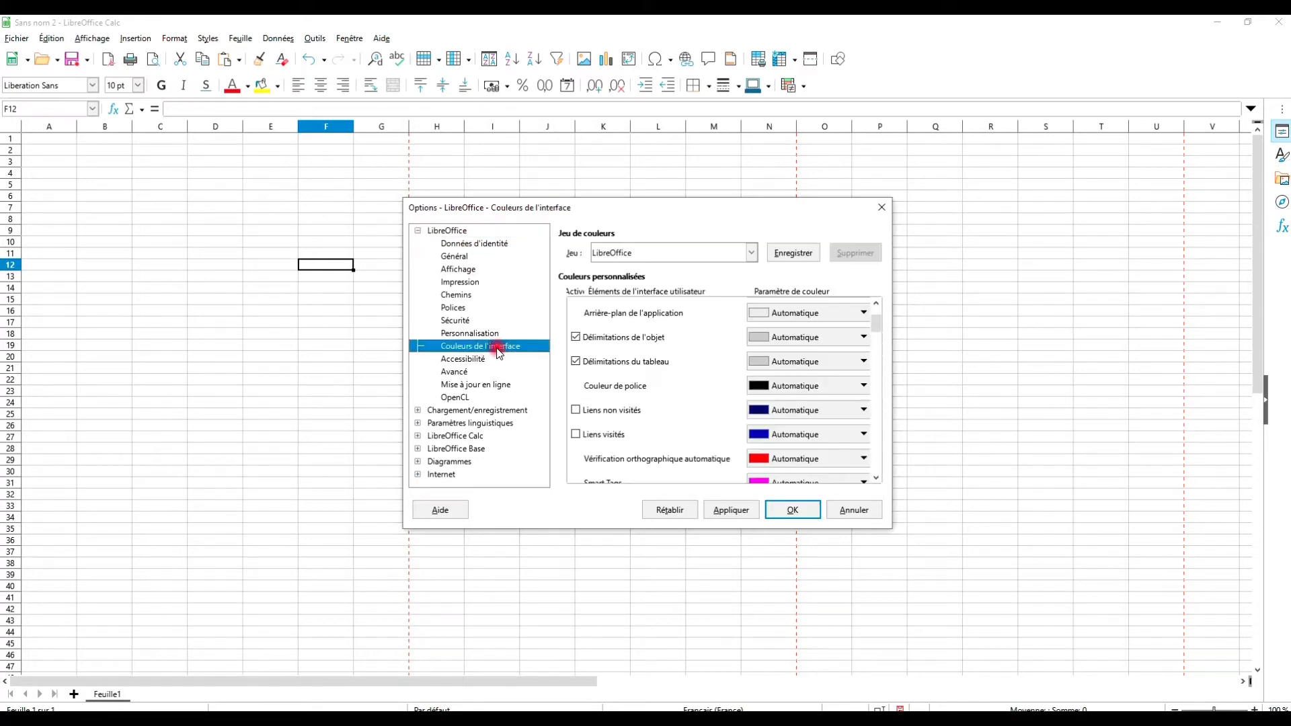
click(876, 478)
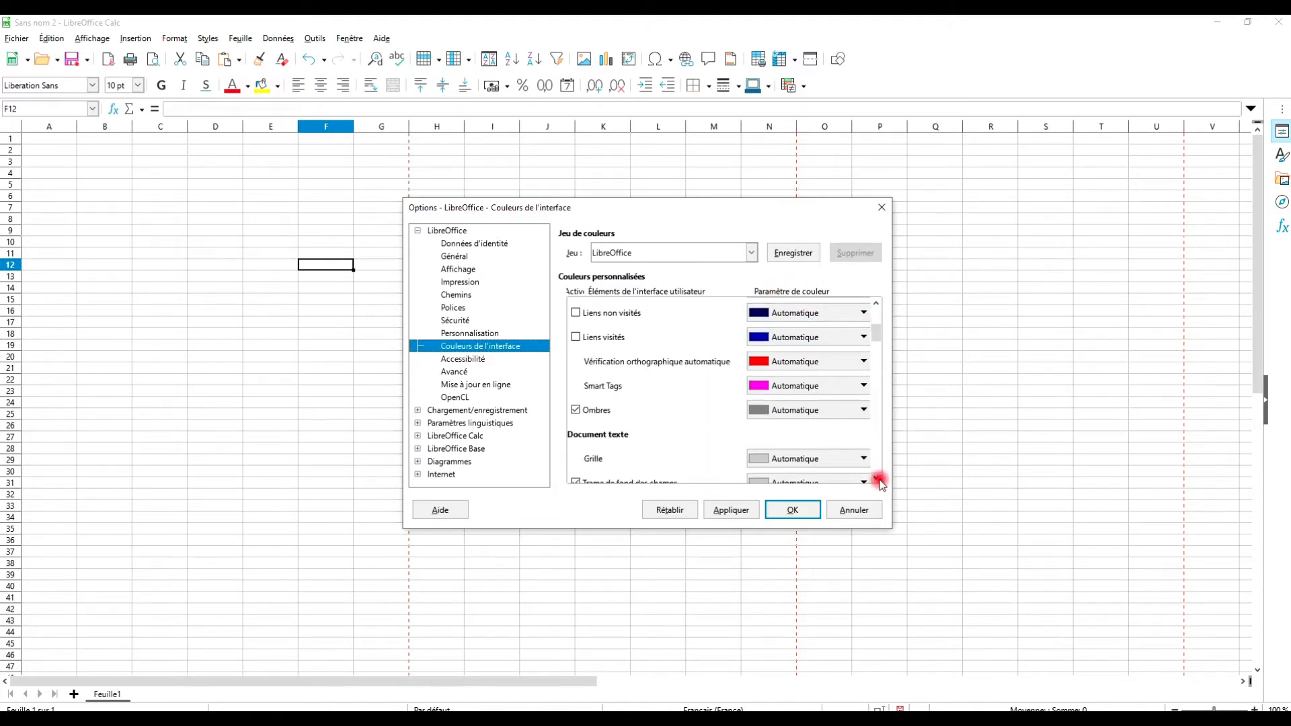
drag(878, 481, 878, 482)
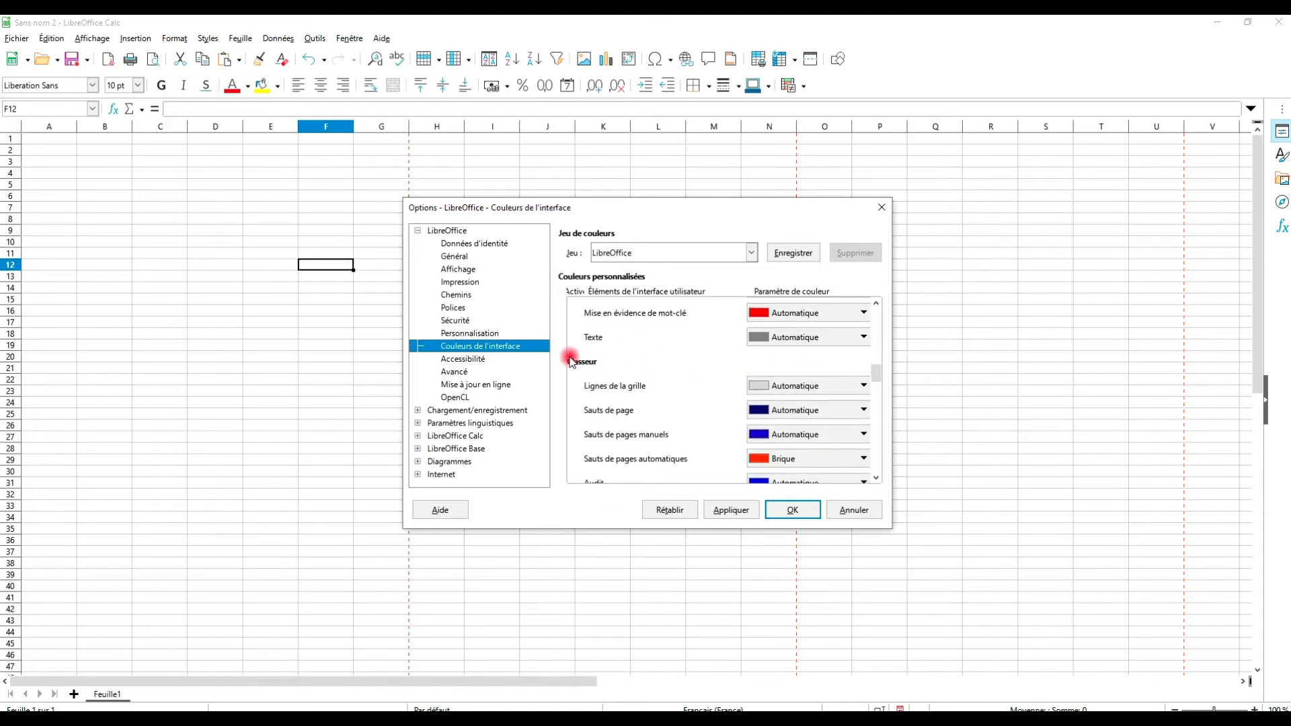
Examine the colour settings listed in the Classeur section, including the page-break entries.
click(878, 479)
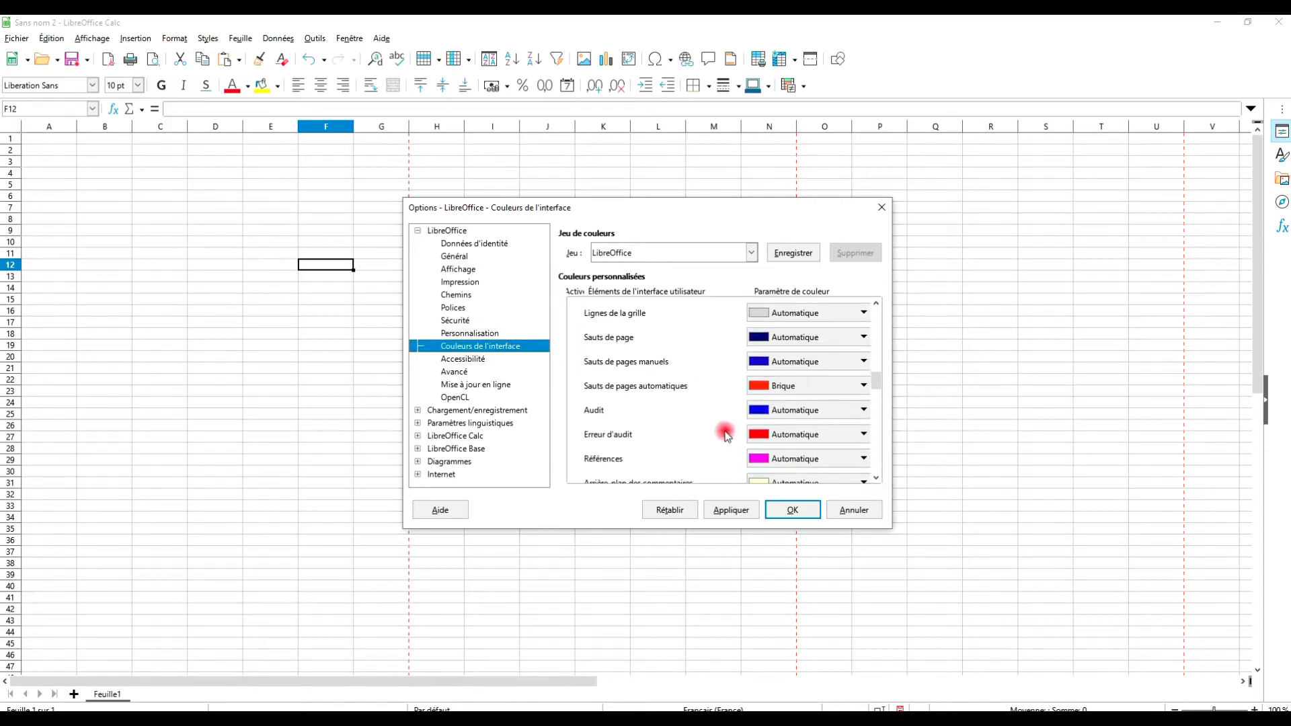
click(878, 478)
click(877, 478)
click(877, 478)
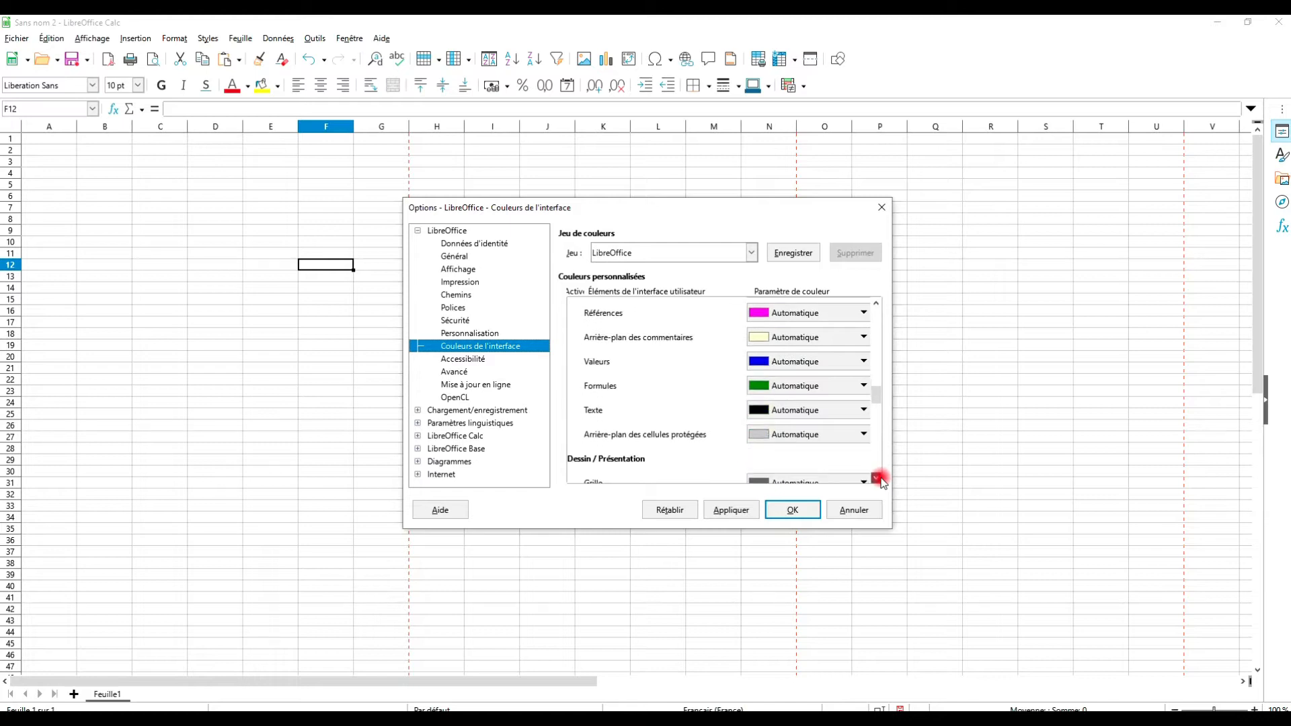
click(877, 478)
click(877, 304)
click(877, 304)
click(877, 304)
click(877, 304)
click(877, 304)
click(877, 303)
click(877, 304)
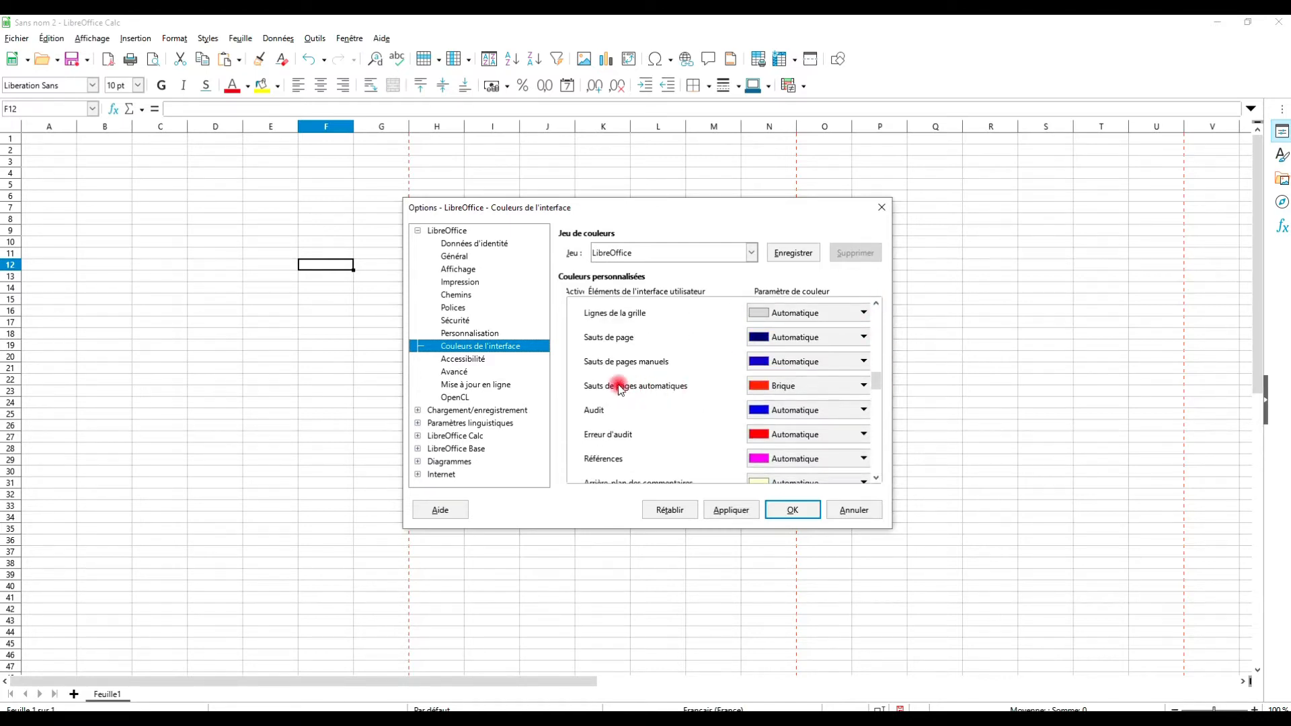
click(874, 305)
click(875, 304)
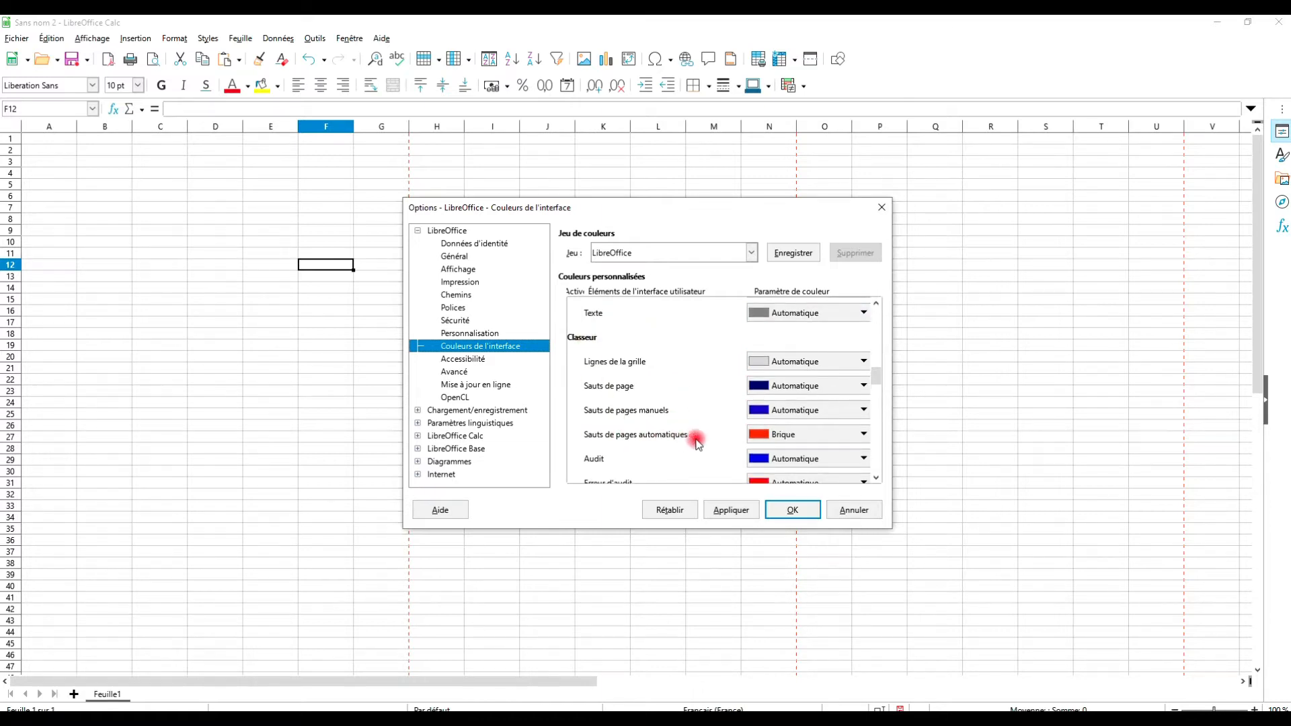
Set the colour of the automatic page breaks (Sauts de pages automatiques) to Orange clair 1 and confirm the options.
click(792, 437)
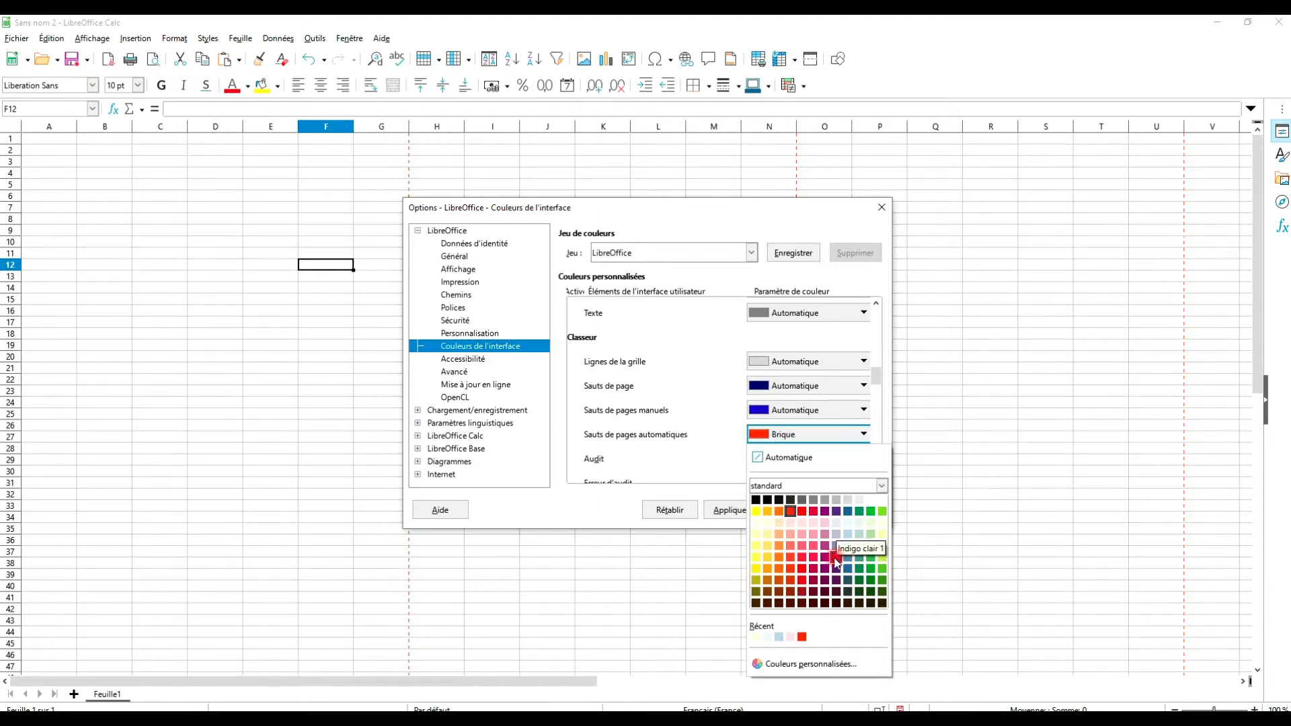
click(779, 556)
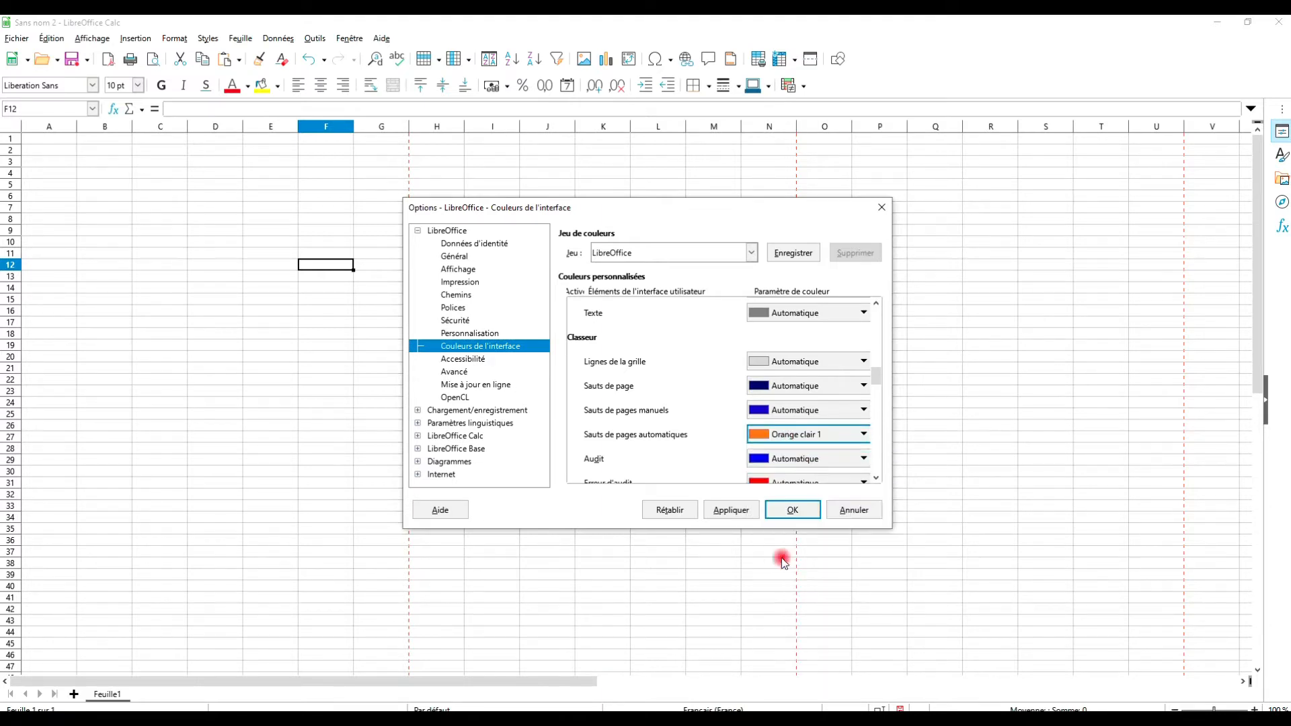
click(798, 514)
click(485, 253)
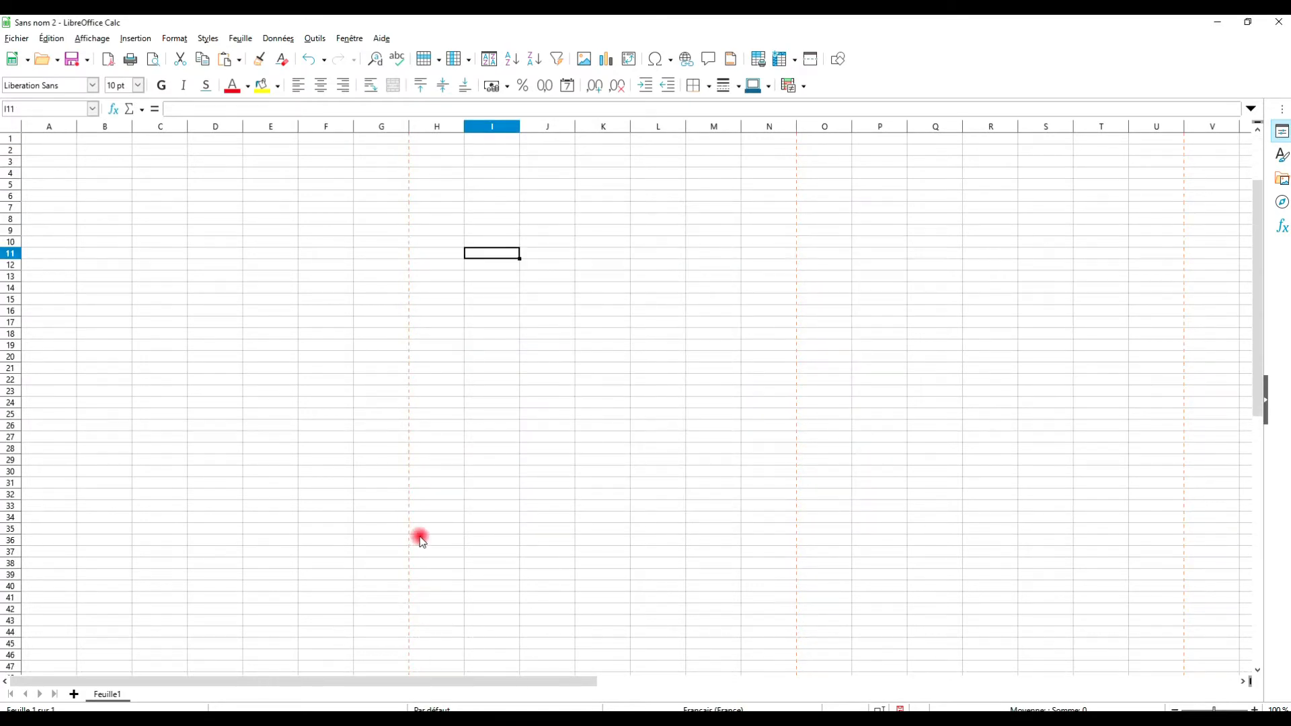
click(460, 437)
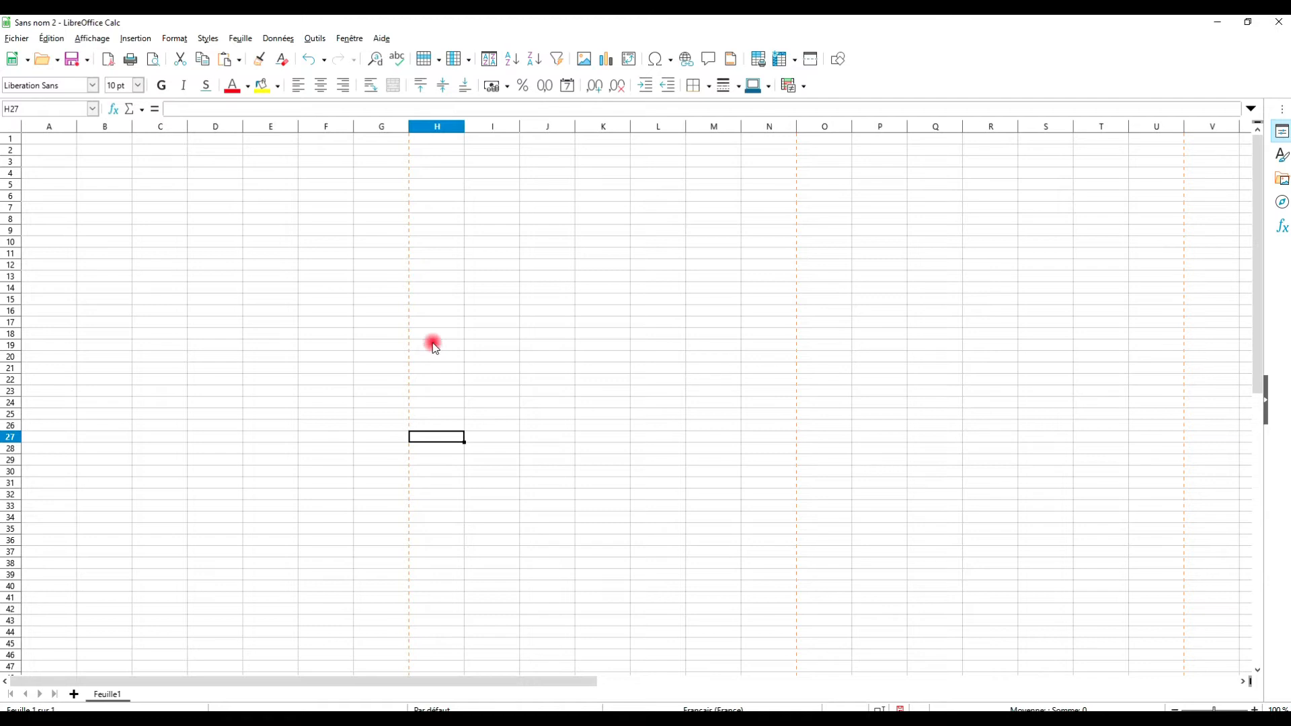
Enter the label "Classe :" in cell B4.
click(321, 277)
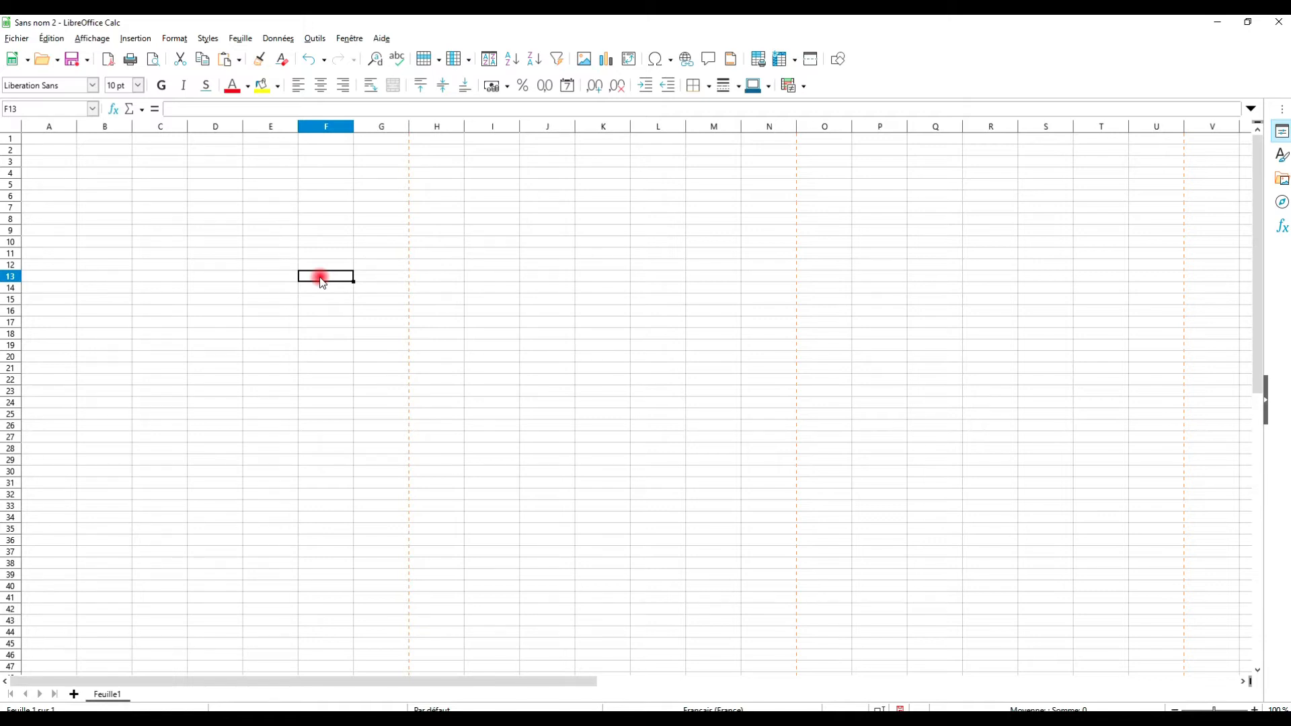
click(161, 219)
click(64, 172)
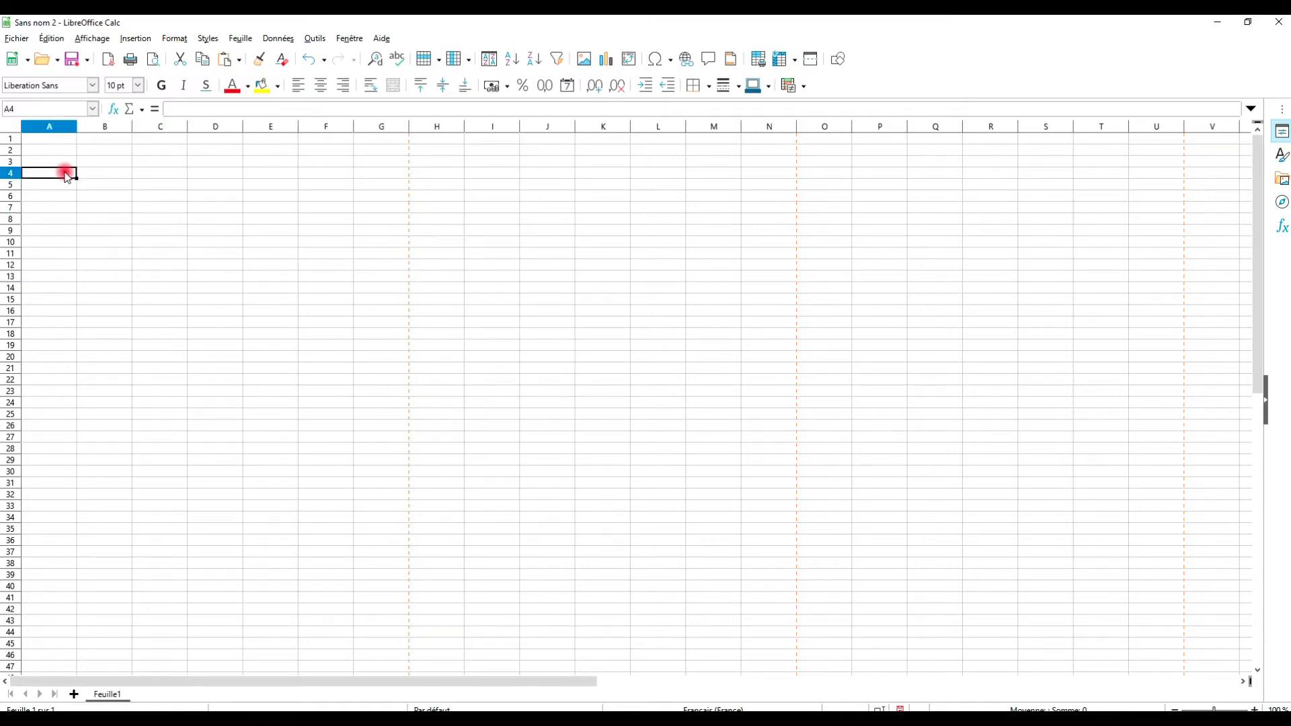
click(122, 179)
text(Cl)
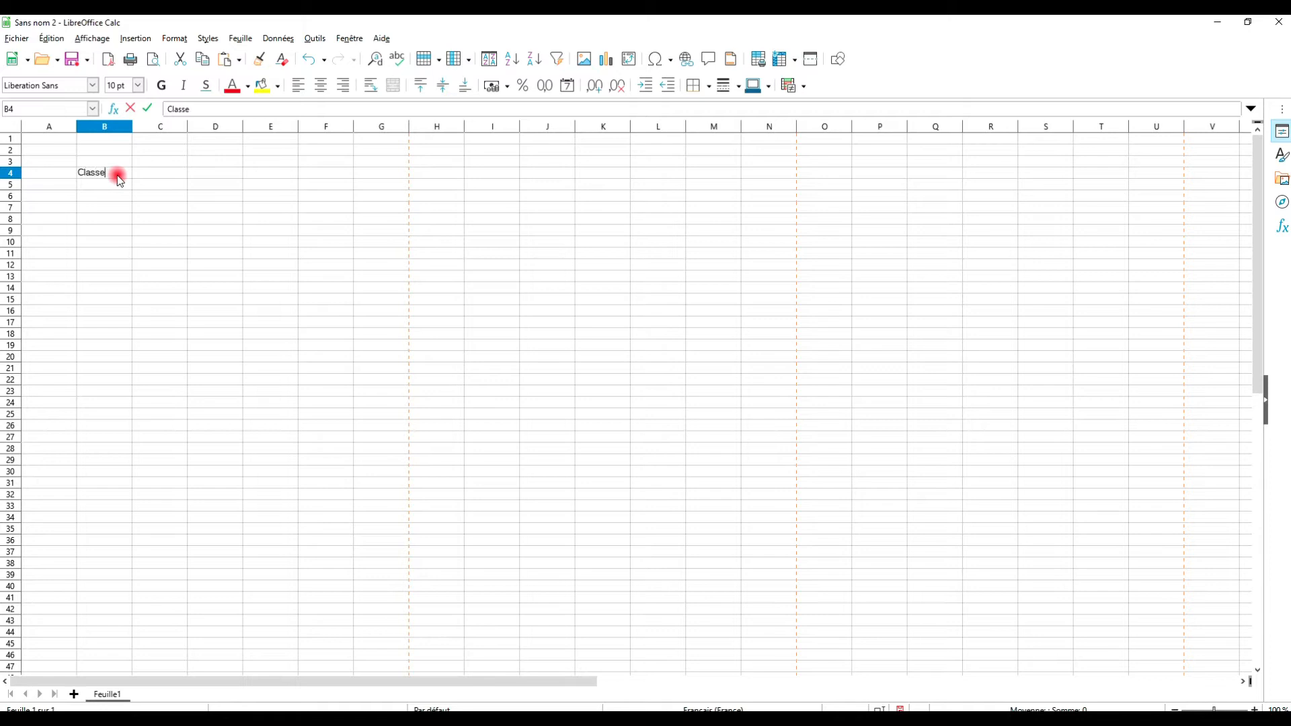
text(asse :)
click(160, 207)
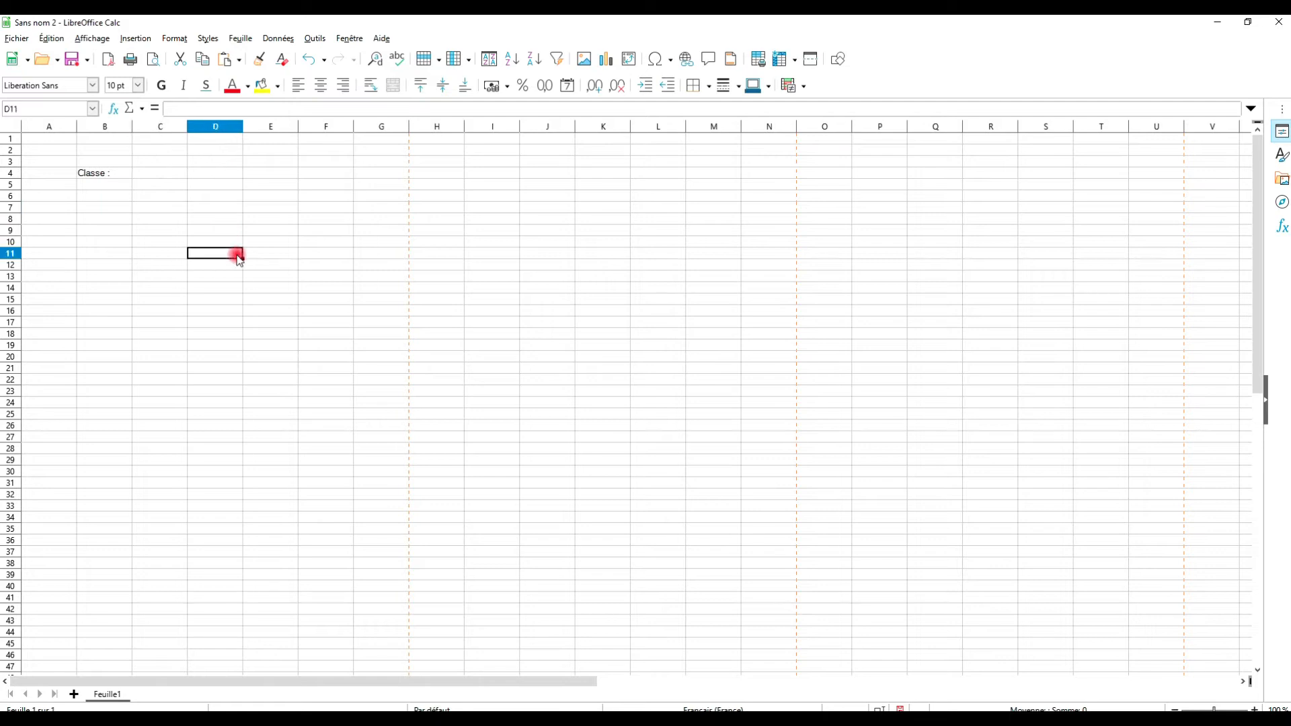
Enter the labels "Professeur :" in cell B5 and "Année scolaire :" in cell B6.
click(106, 186)
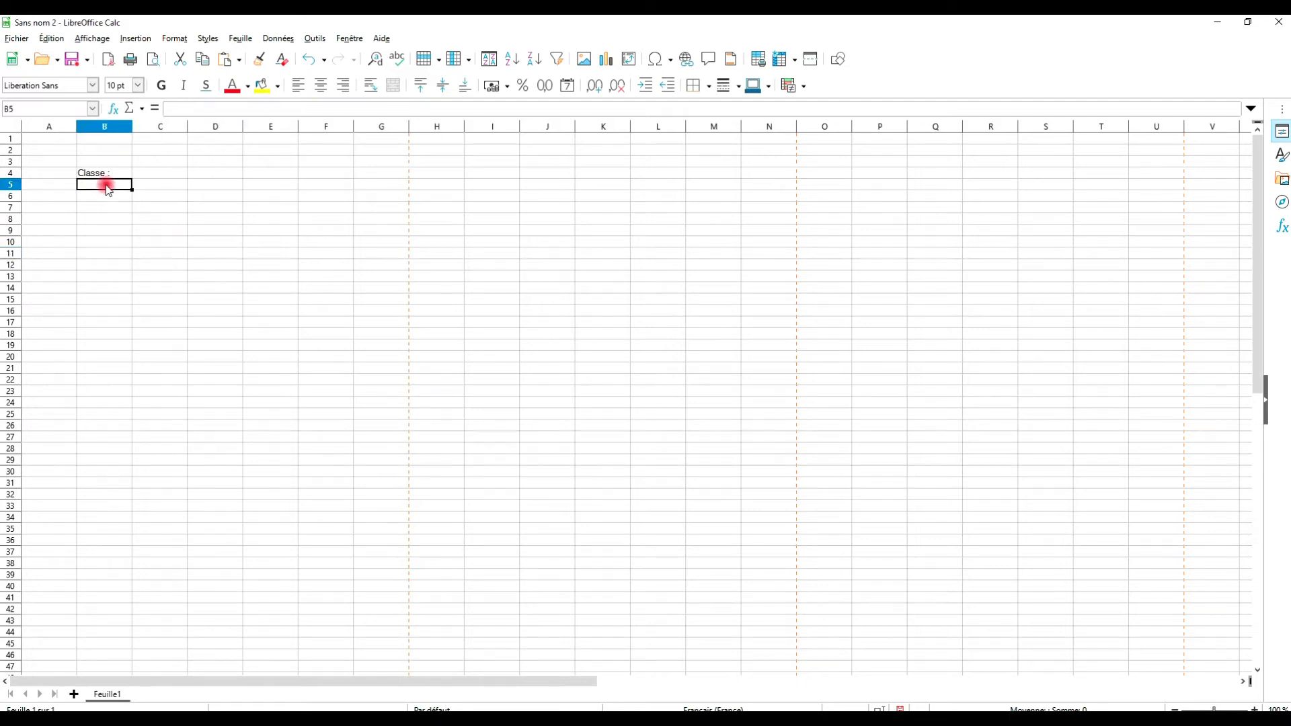
text(Professeur :)
key(Return)
click(95, 197)
text(Année scolaire :)
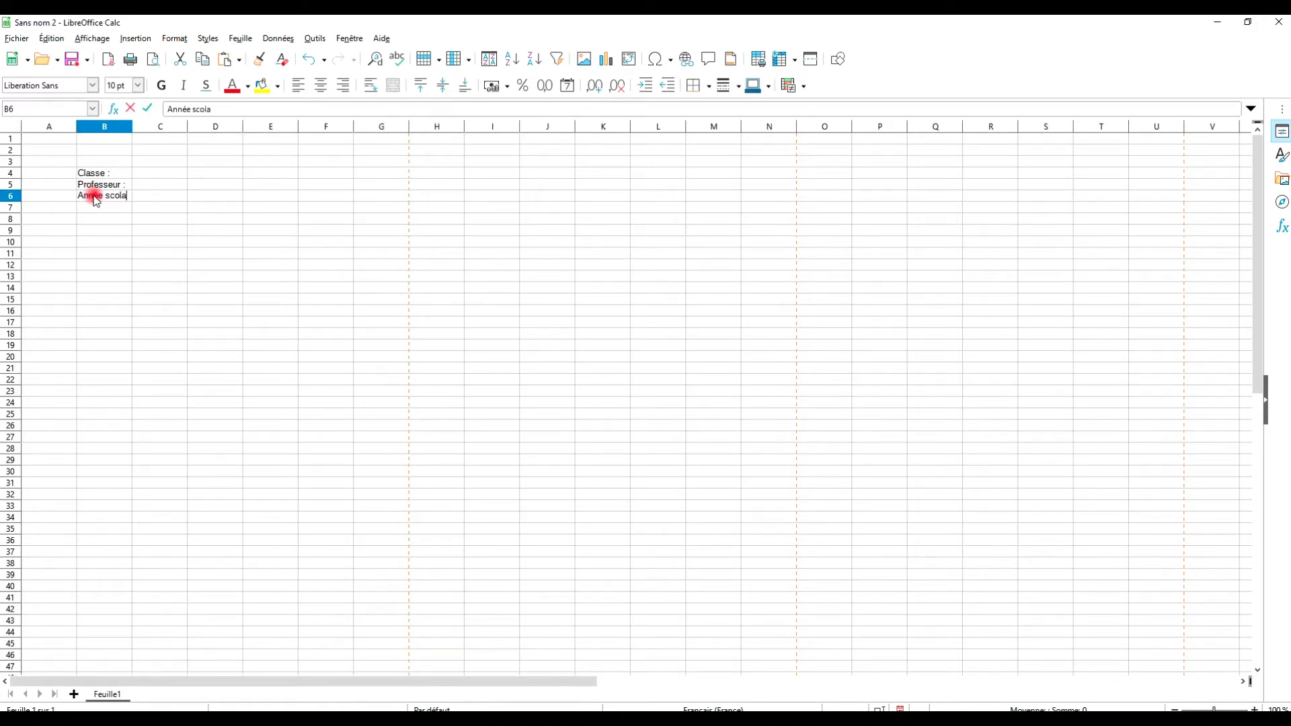
click(154, 257)
Widen column B to the optimal width so that it fits its longest label.
click(128, 202)
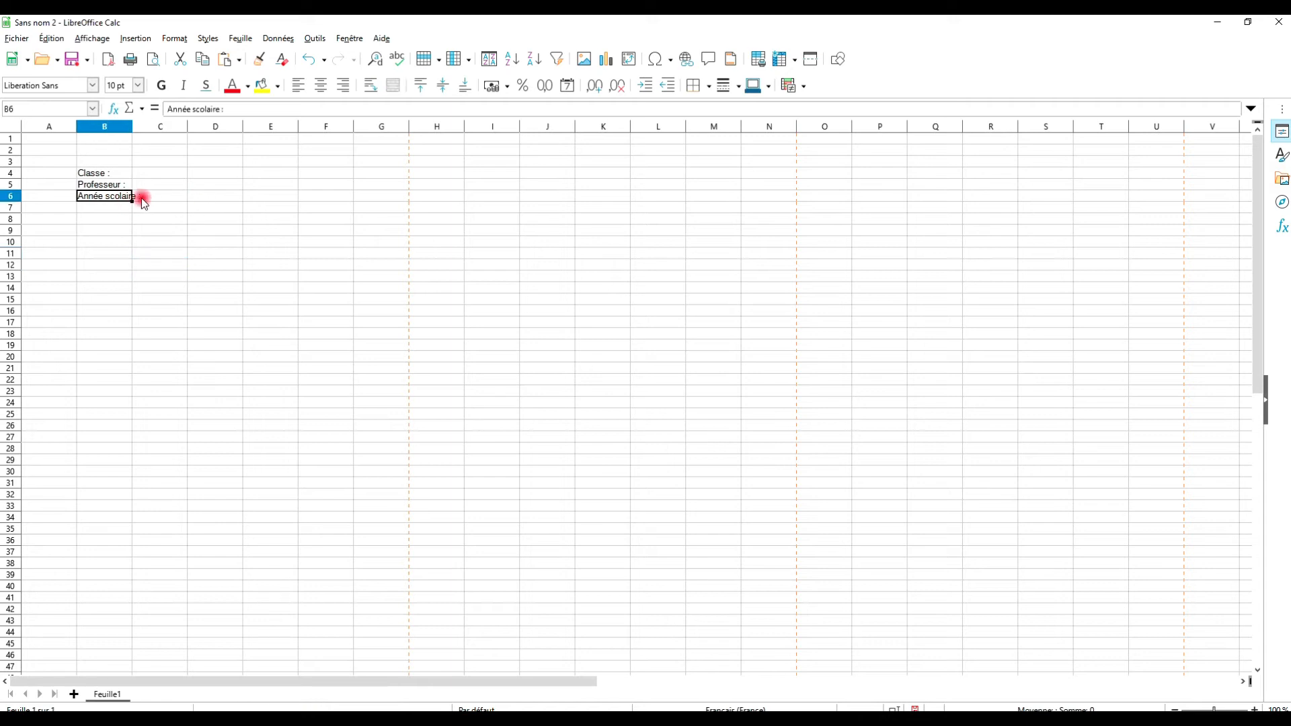
click(147, 205)
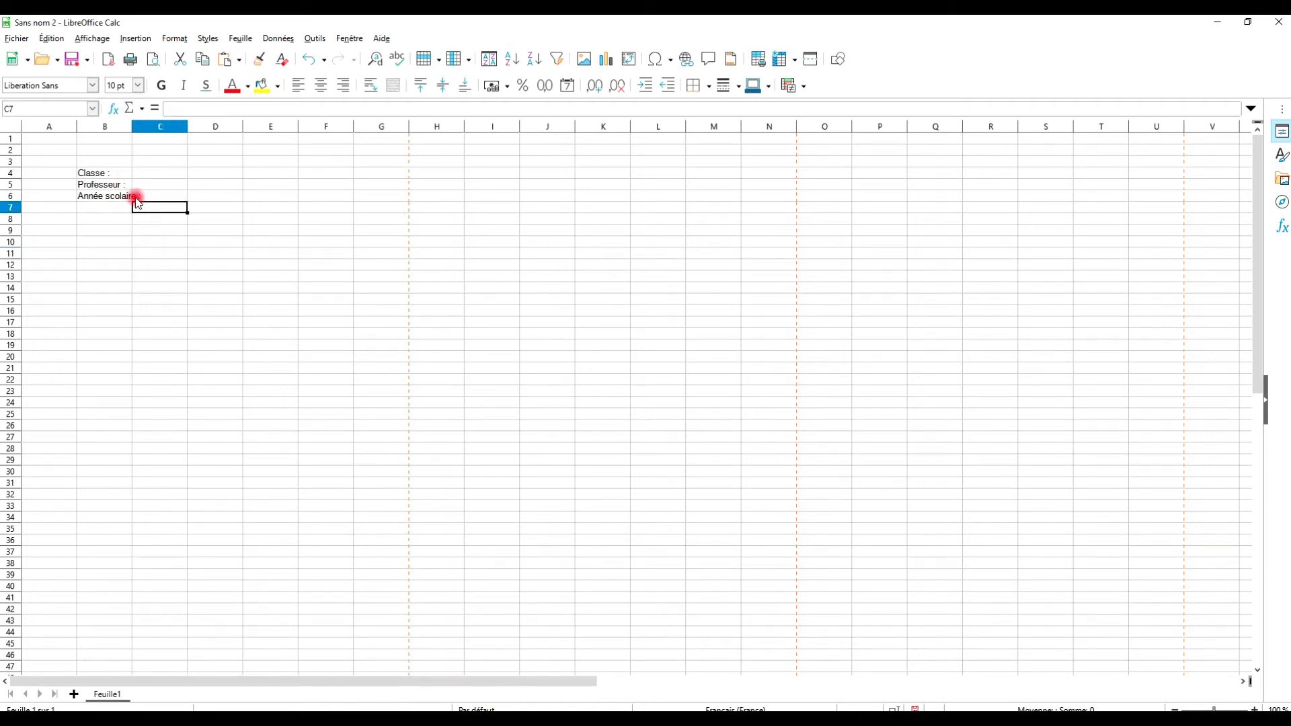
mouse_move(132, 127)
mouse_down()
mouse_move(144, 127)
mouse_move(132, 128)
mouse_up()
click(139, 211)
click(163, 210)
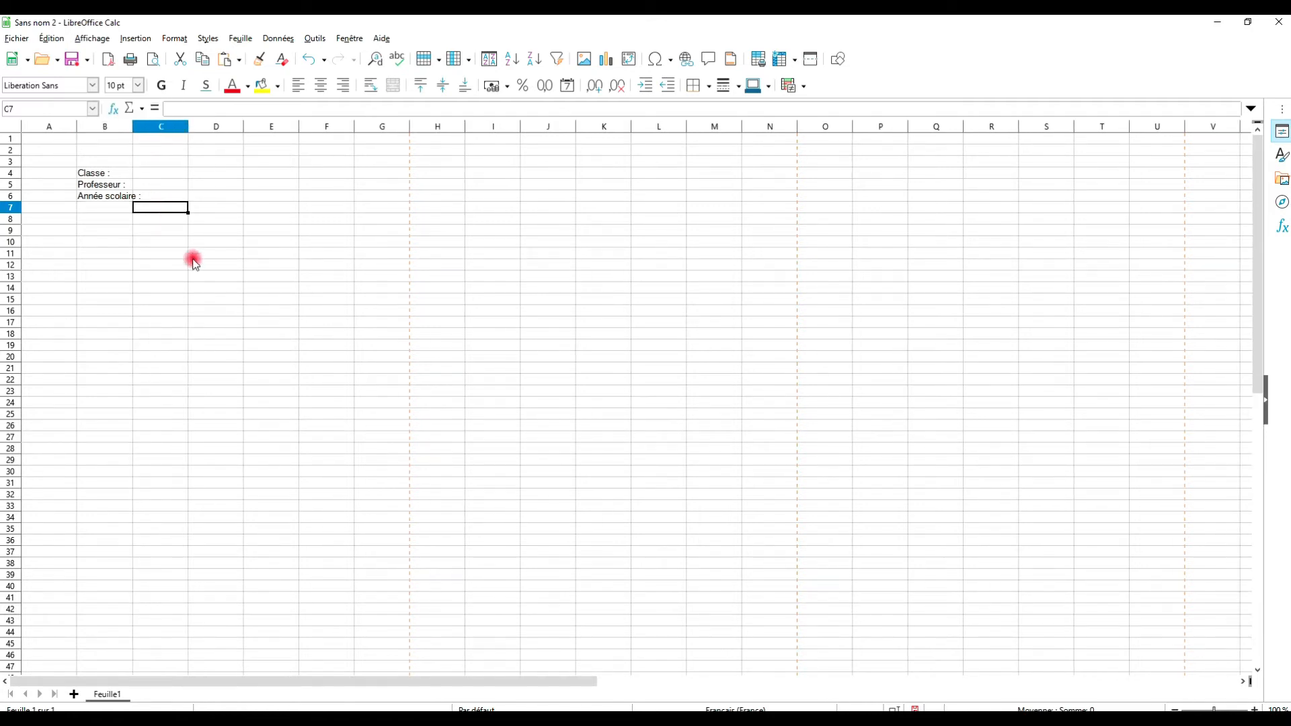
double_click(133, 125)
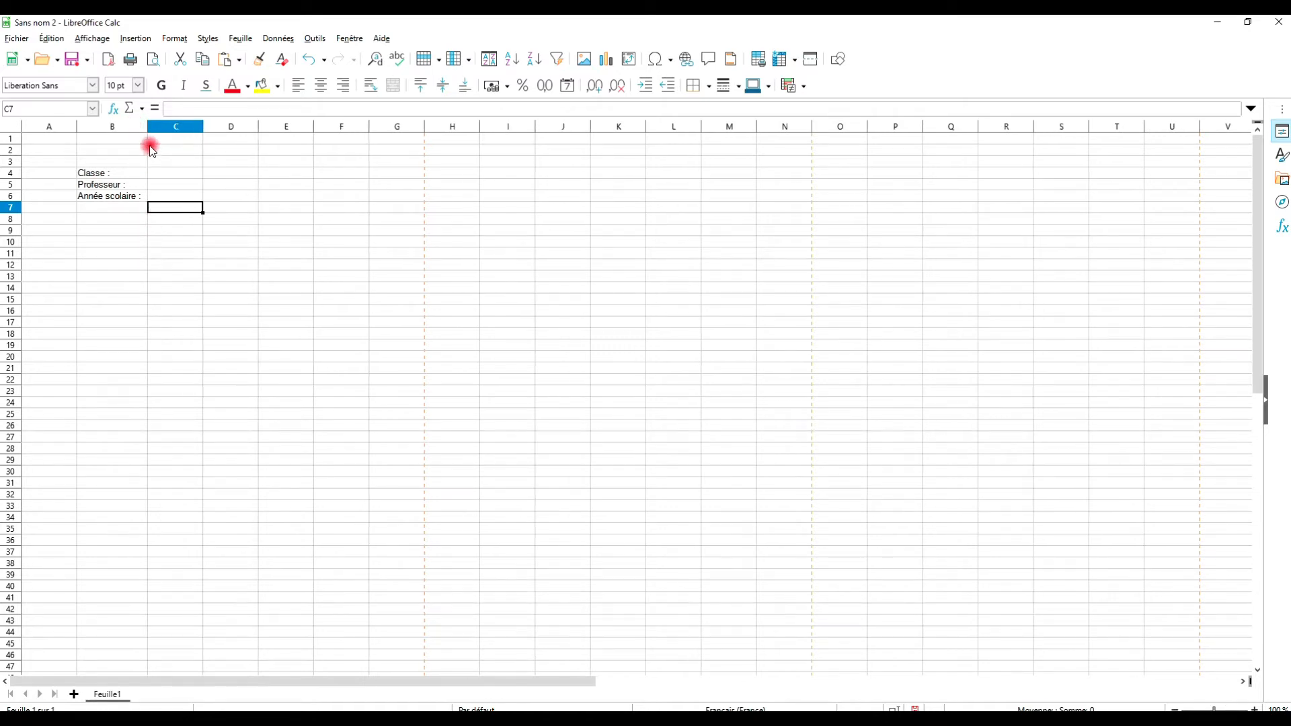
click(159, 229)
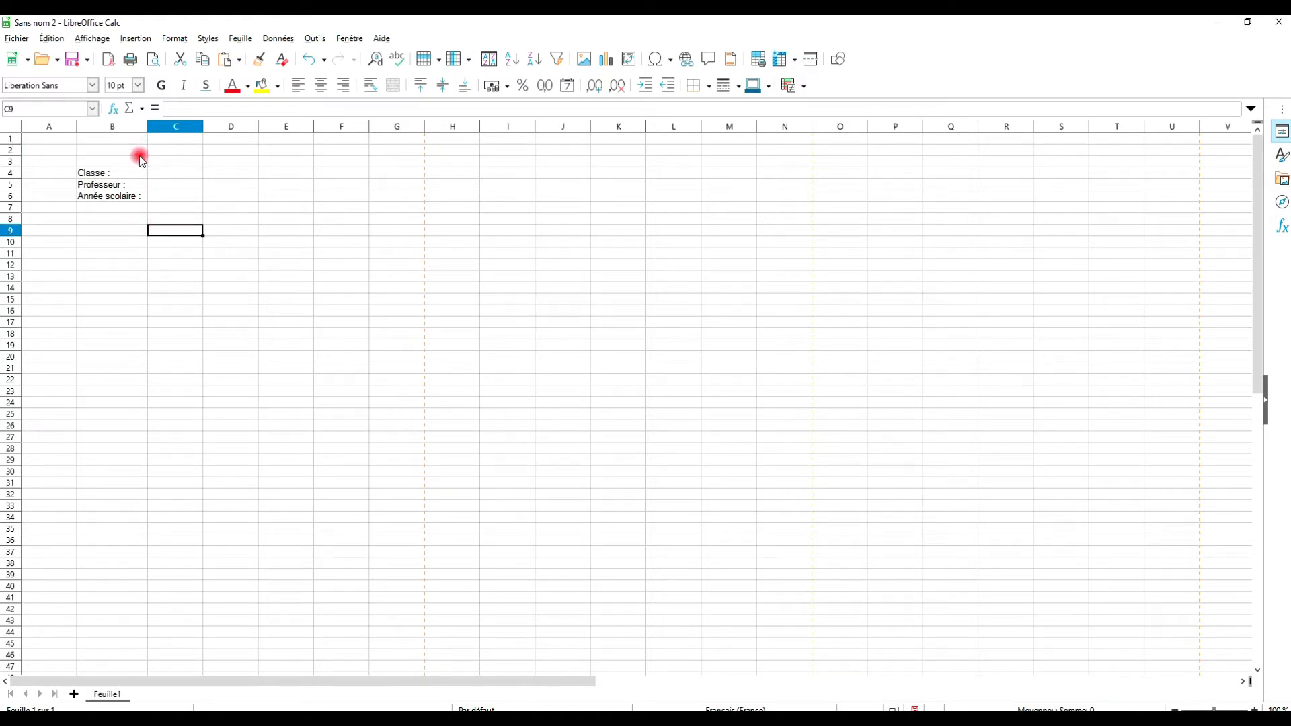
Narrow the empty column A to roughly a third of its width.
click(111, 173)
click(209, 303)
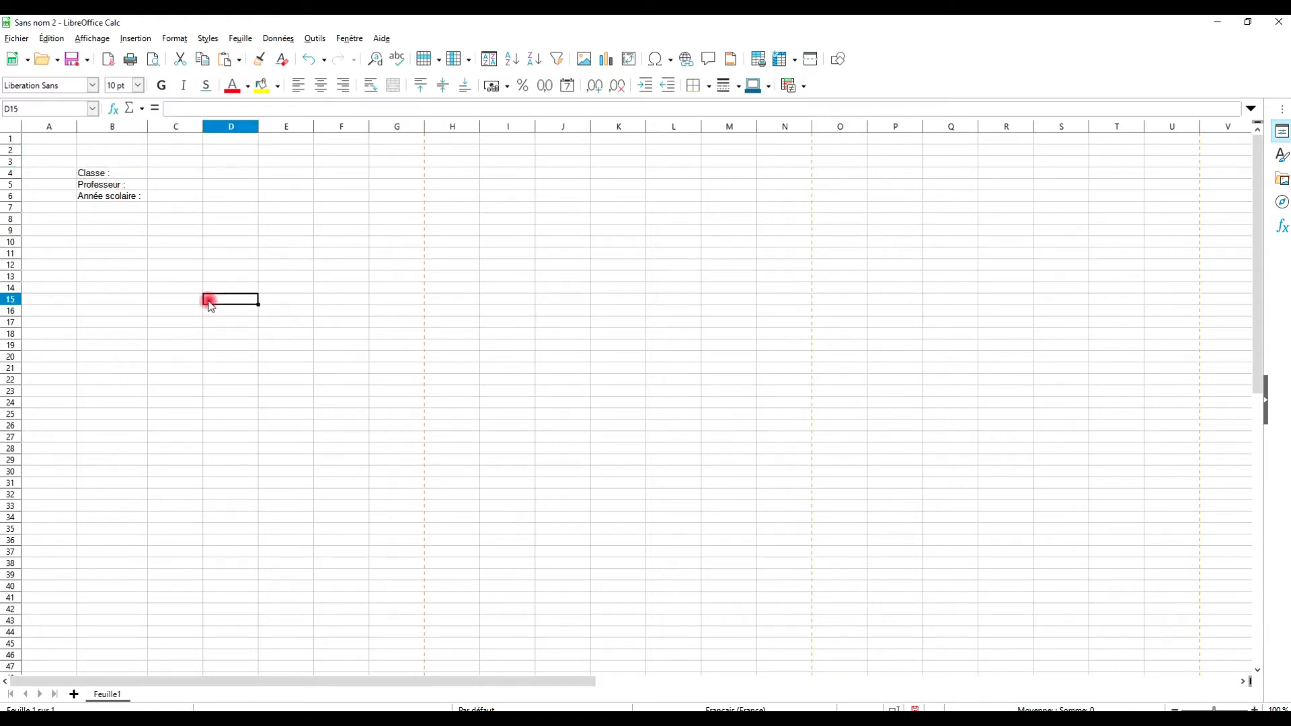
drag(78, 131, 41, 131)
click(72, 242)
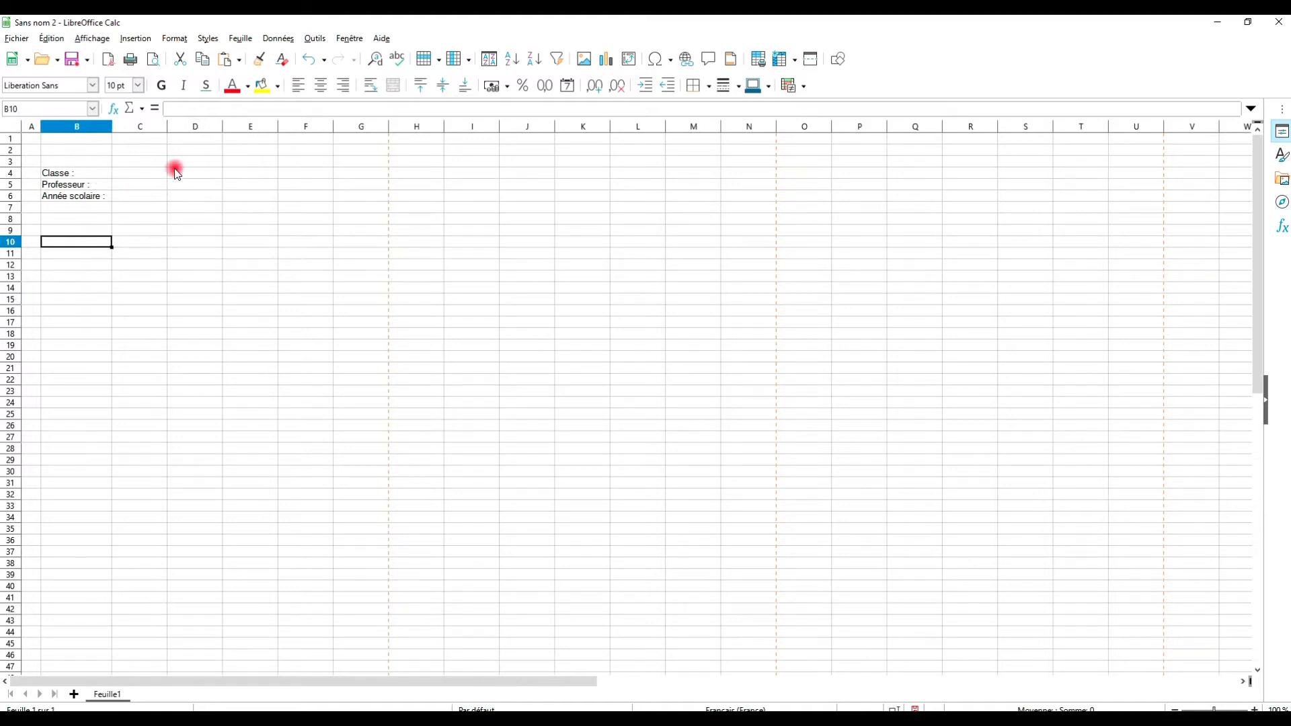
Enter "CM2" as the class in cell C4.
click(195, 207)
click(145, 173)
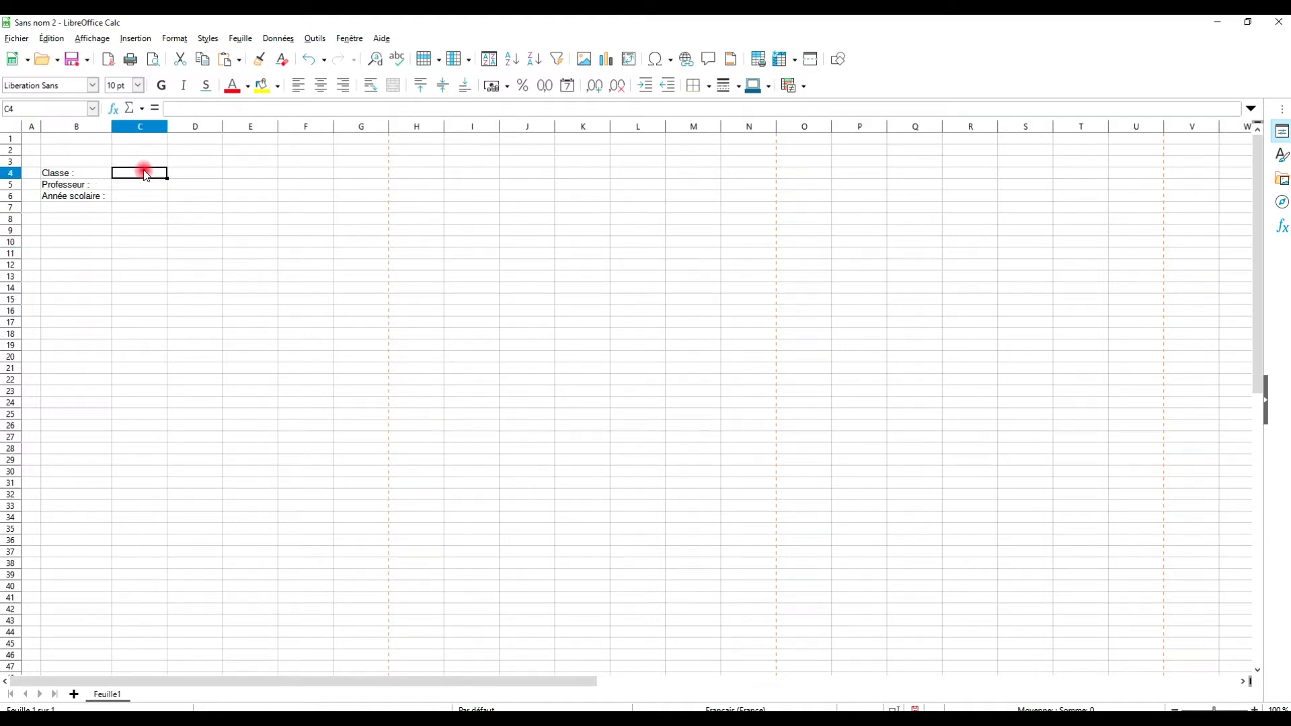
text(CM2)
click(250, 230)
Enter the teacher's name in cell C5 and the school year "2020-2021" in cell C6.
click(140, 186)
text(M. B)
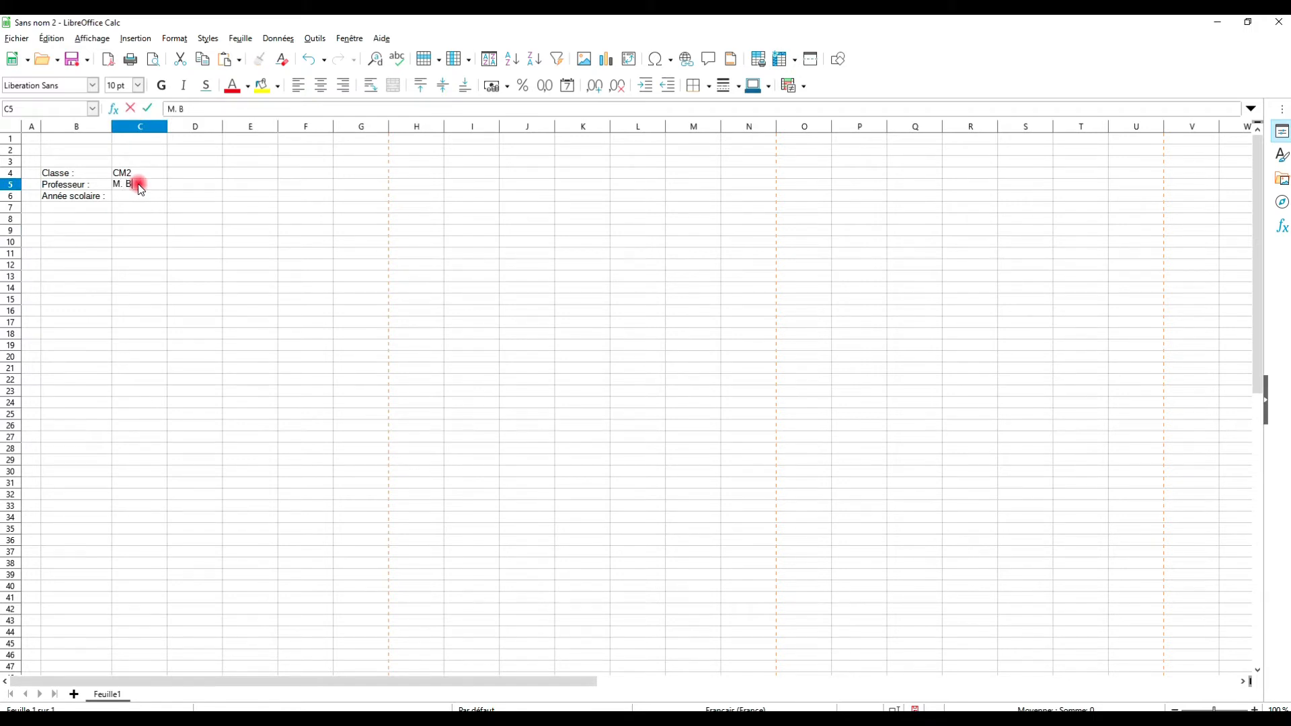
text(ARBIER)
key(Return)
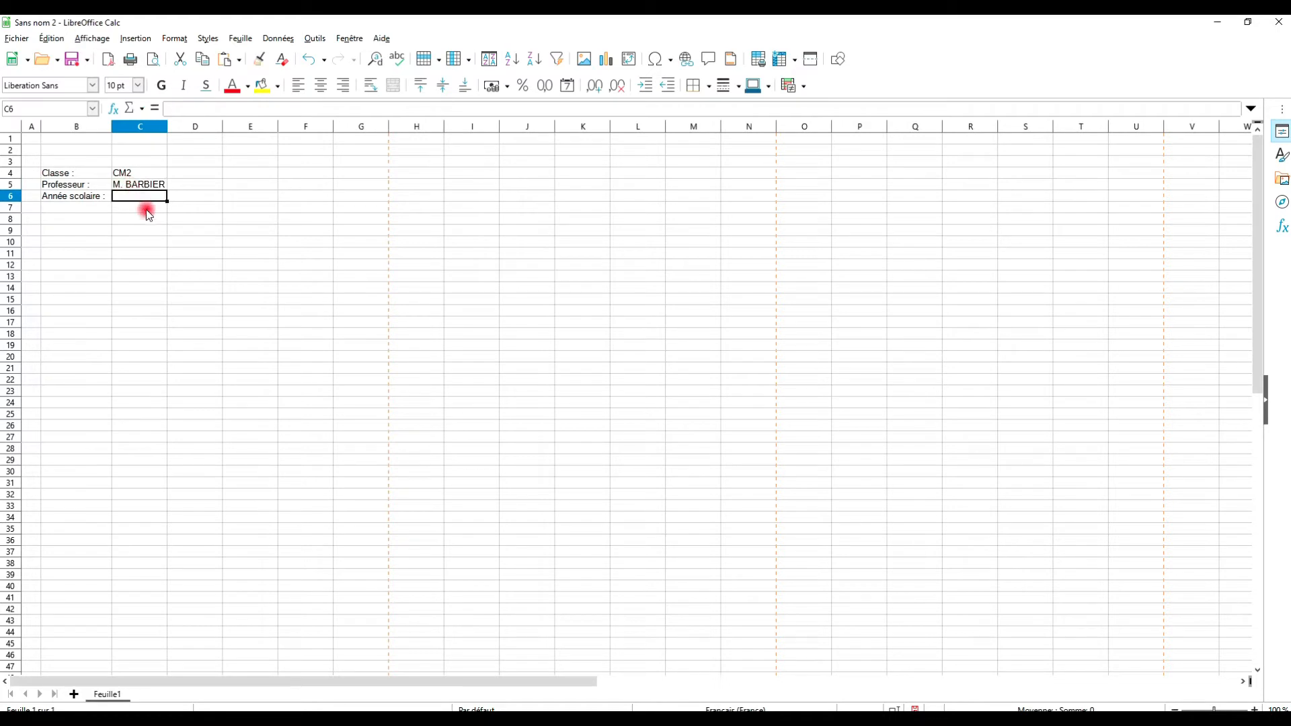
text(2020-2021)
click(193, 254)
click(251, 208)
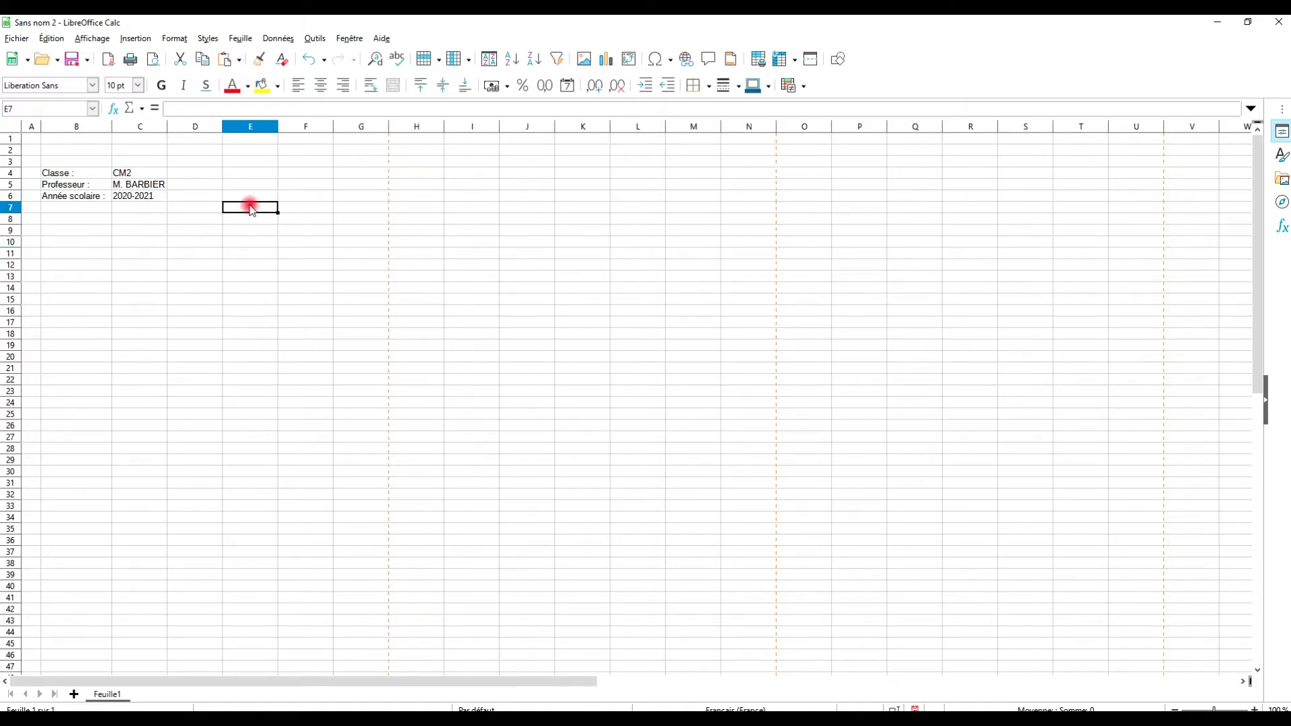
Centre the contents of cells C4 to C6 horizontally.
drag(146, 176, 145, 198)
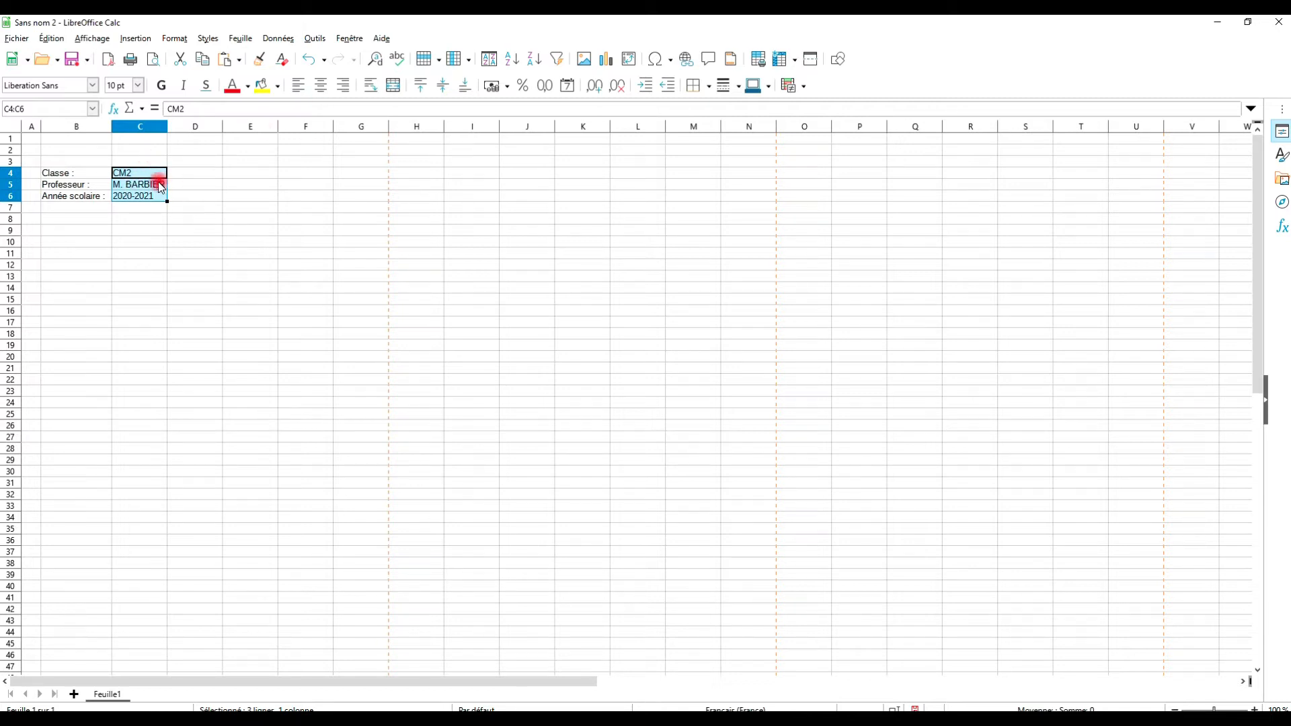
click(172, 211)
drag(141, 172, 138, 196)
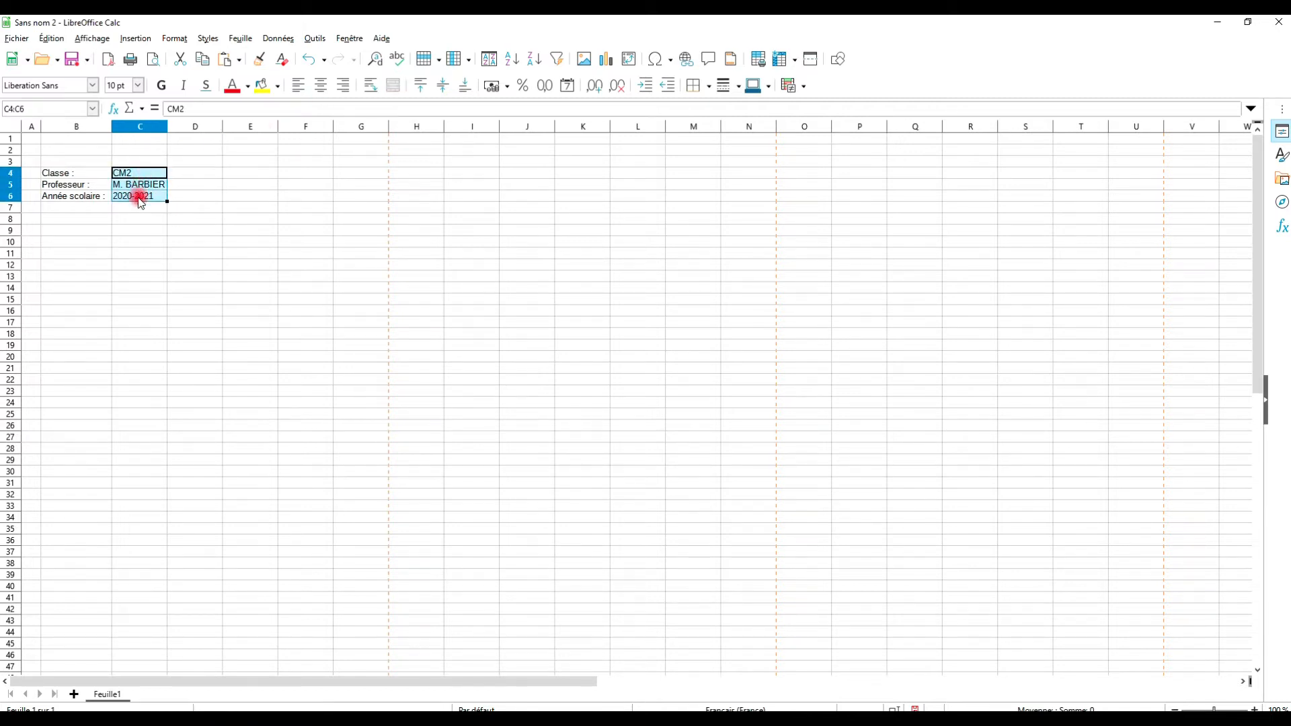
click(322, 94)
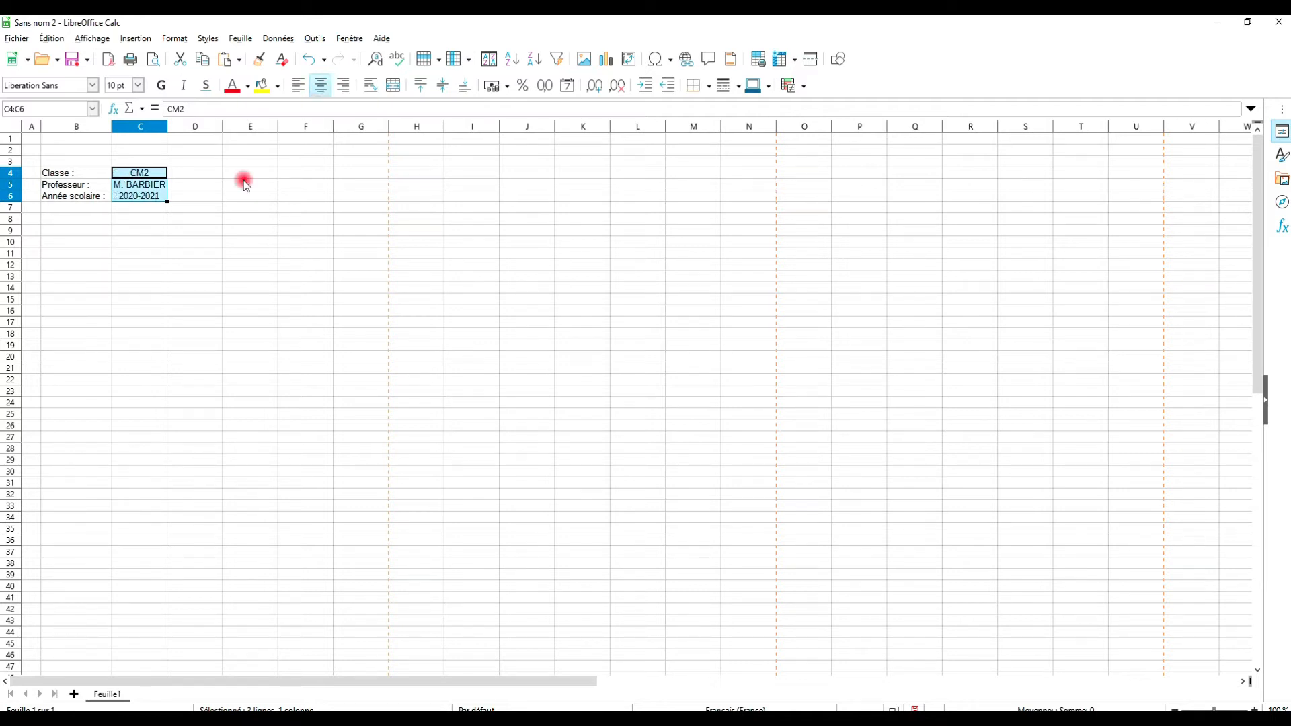
click(183, 236)
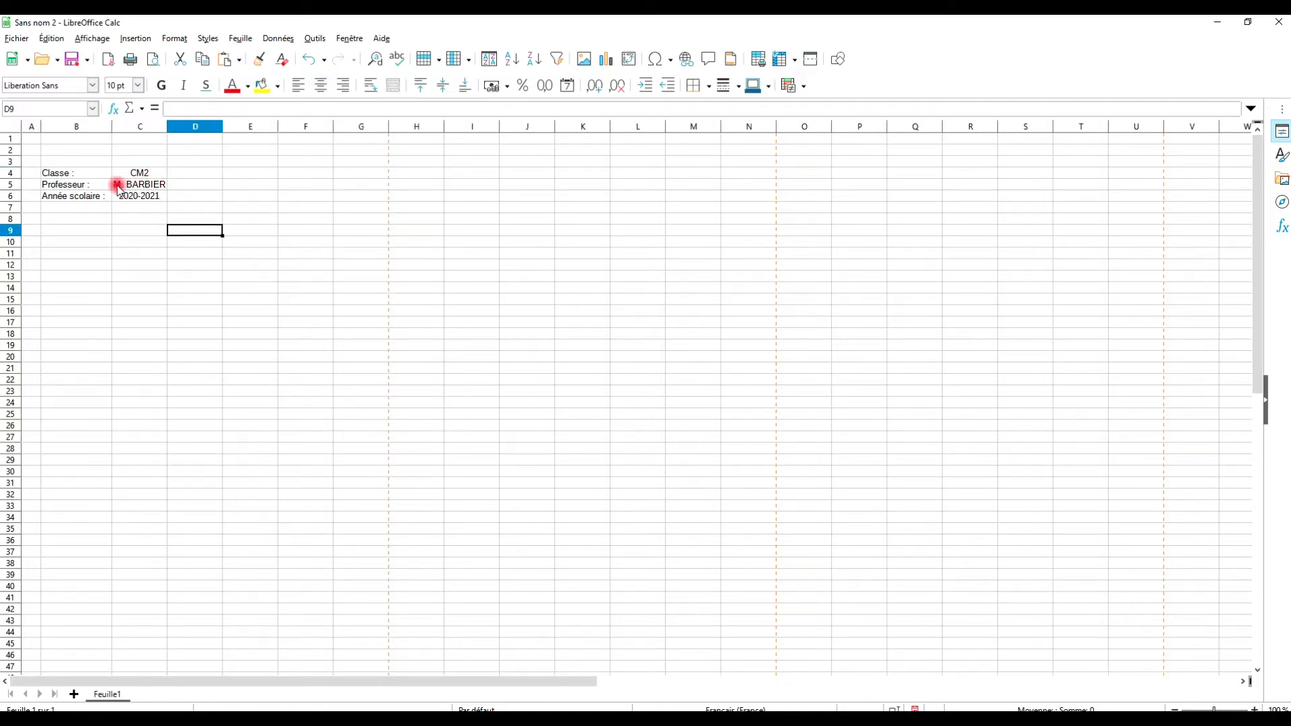
Make the labels in cells B4 to B6 bold.
click(75, 173)
click(90, 209)
drag(59, 173, 64, 193)
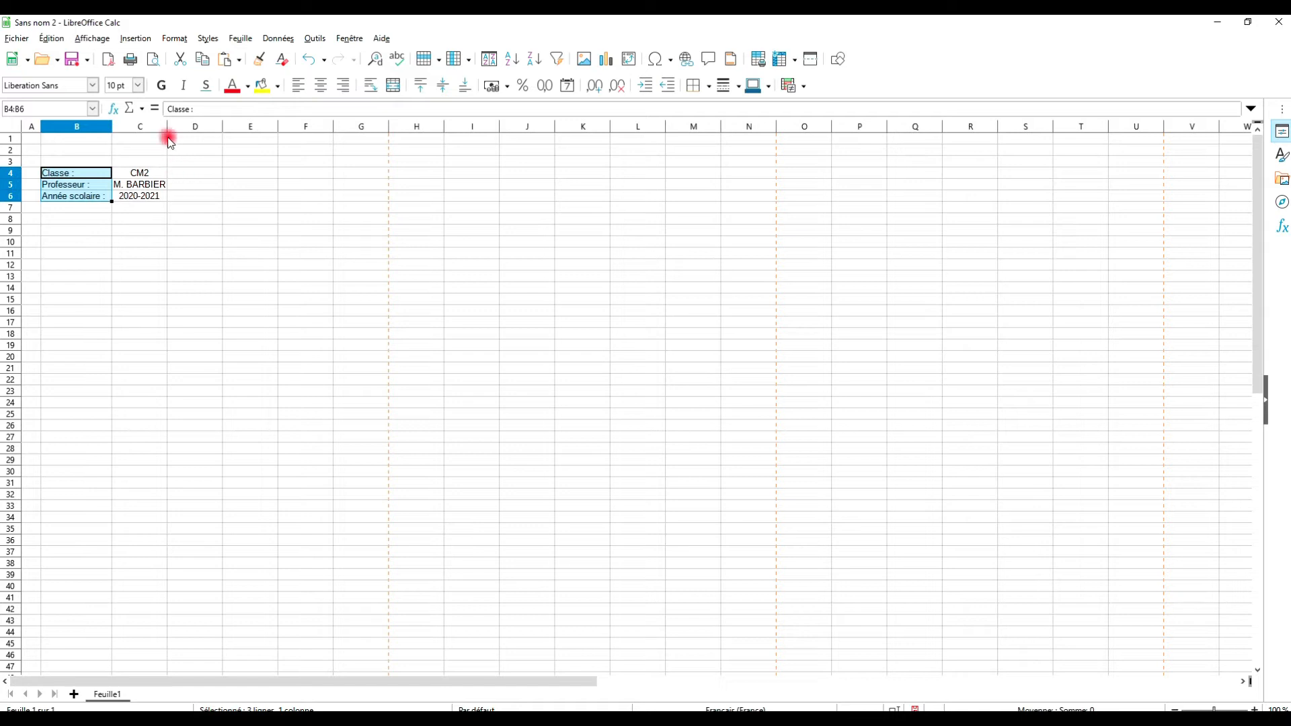
click(162, 86)
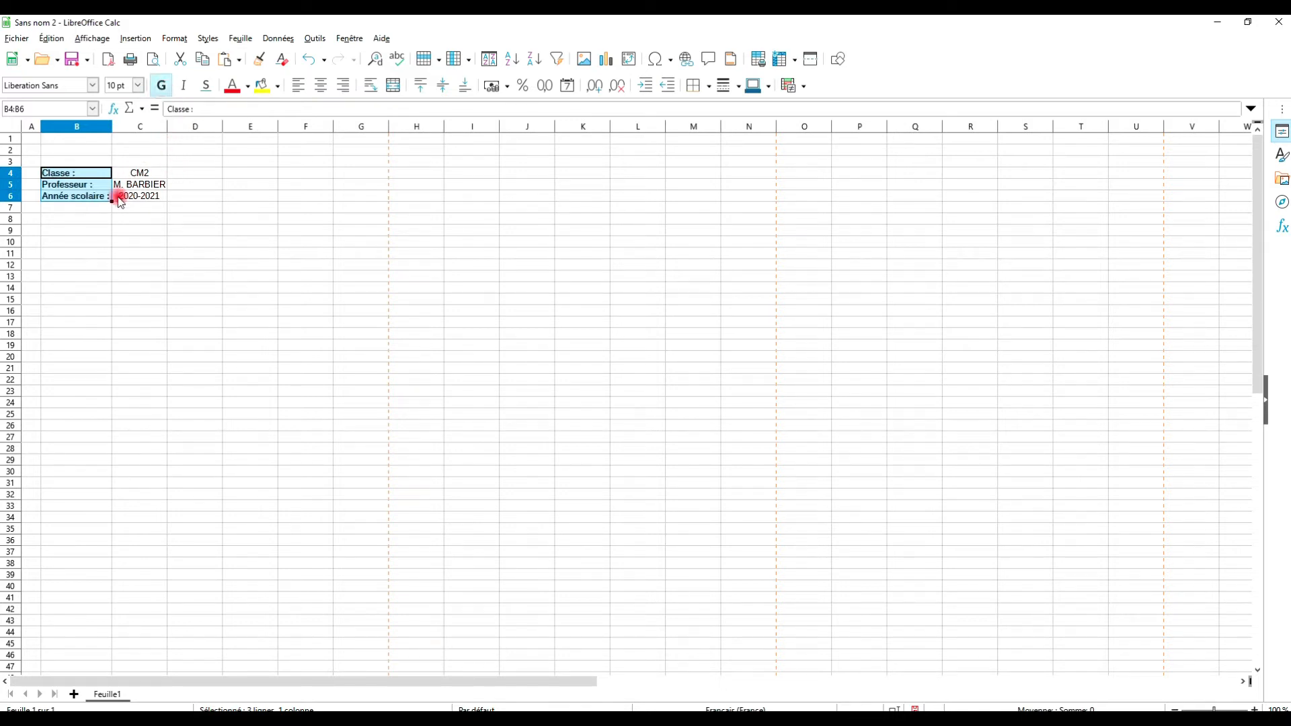
click(221, 301)
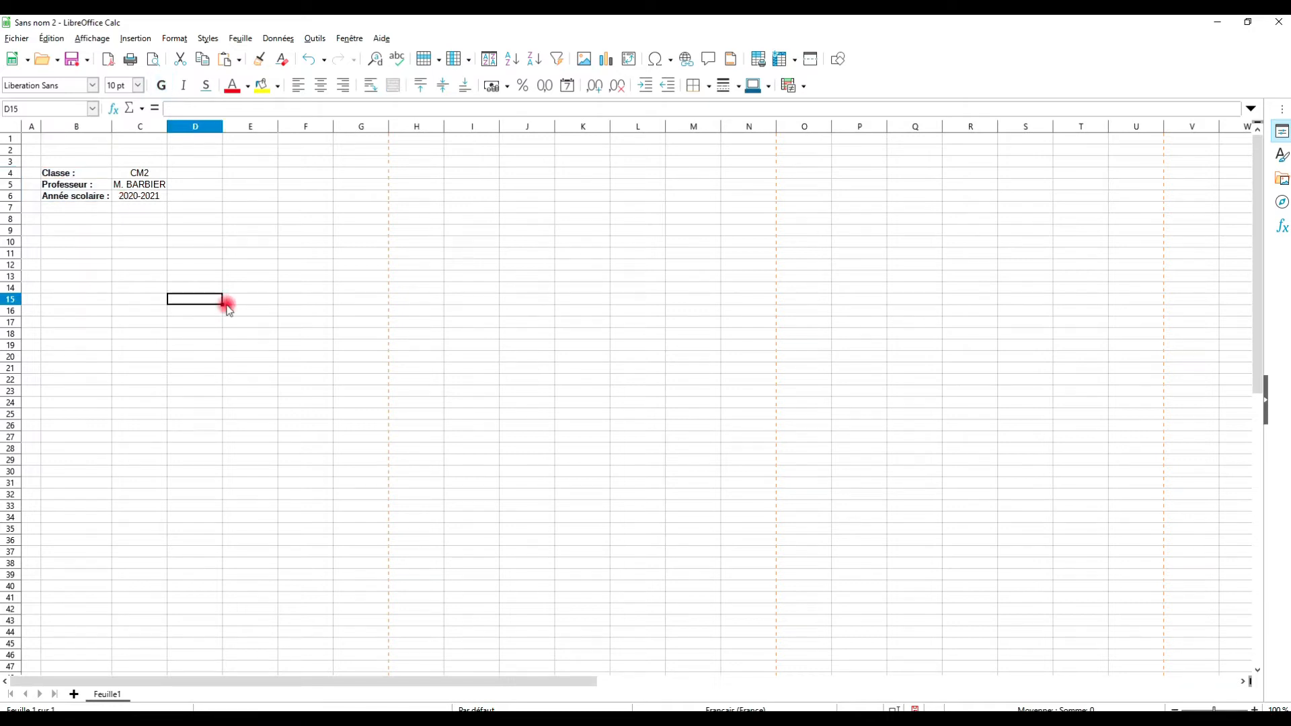
click(216, 236)
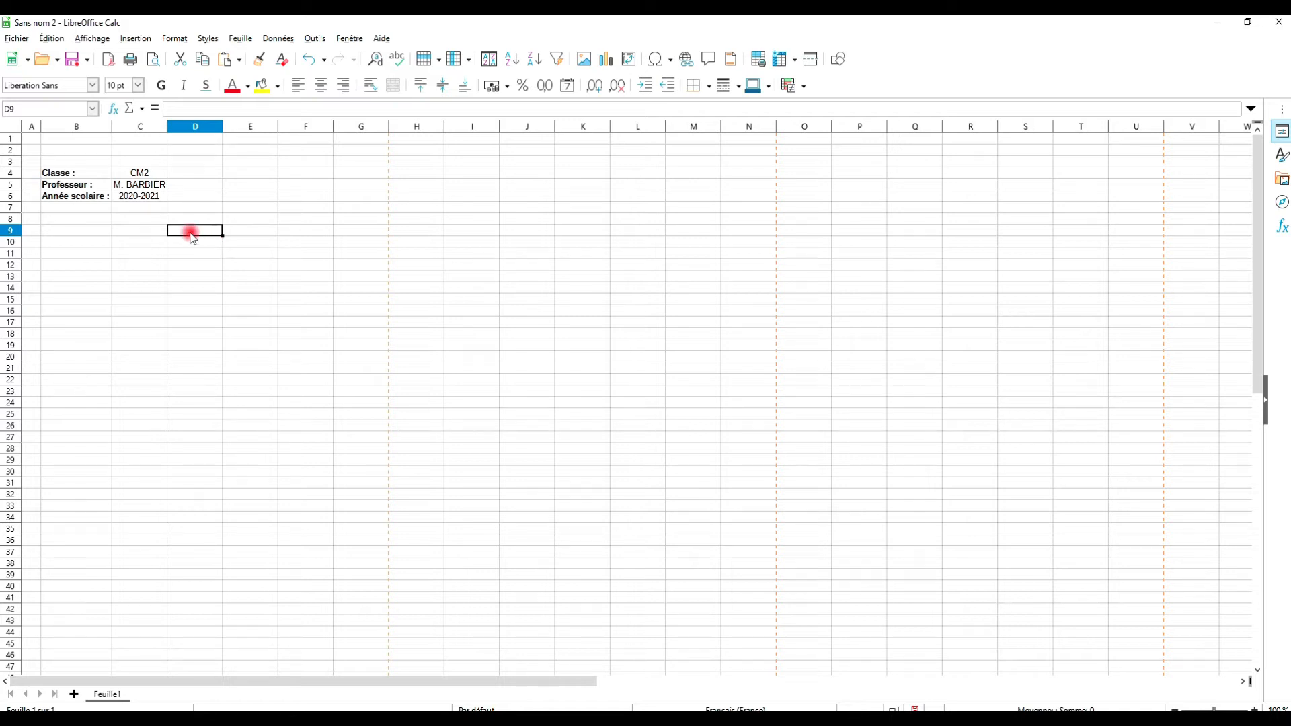
Examine the header block B4:C6 and the border presets available for cells.
drag(61, 172, 163, 200)
drag(51, 176, 159, 203)
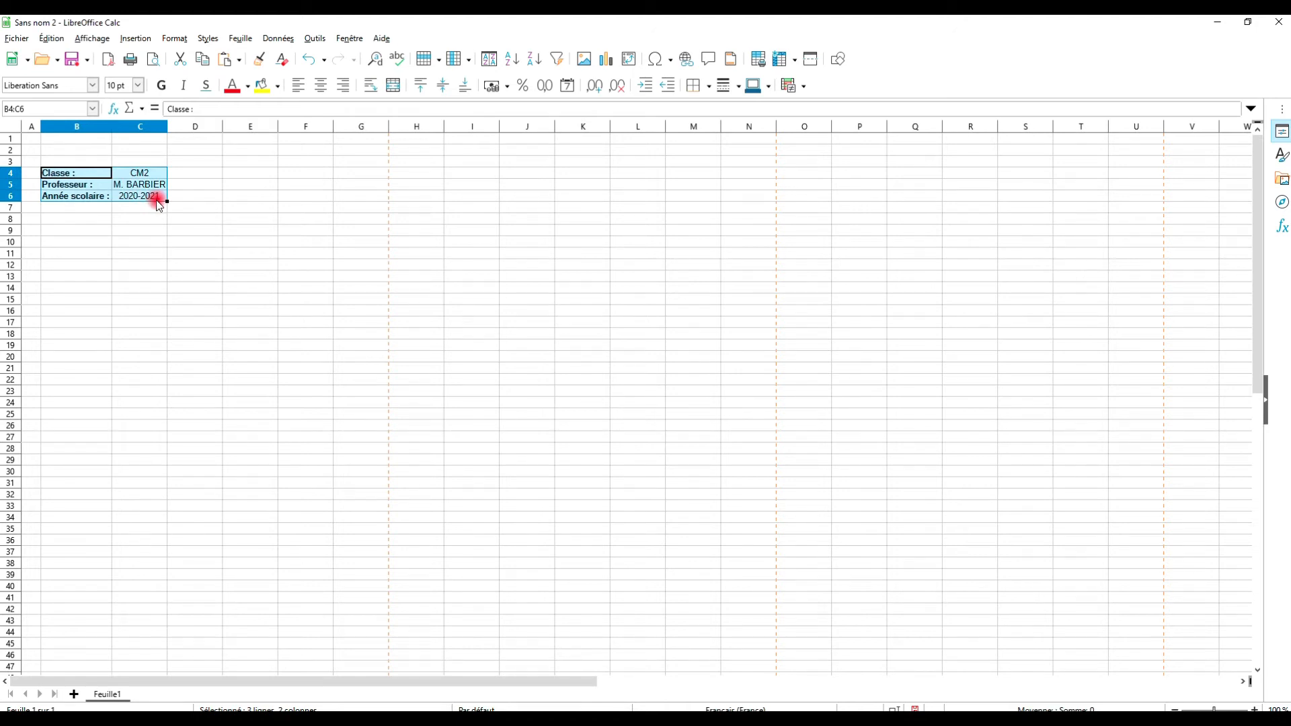
click(176, 286)
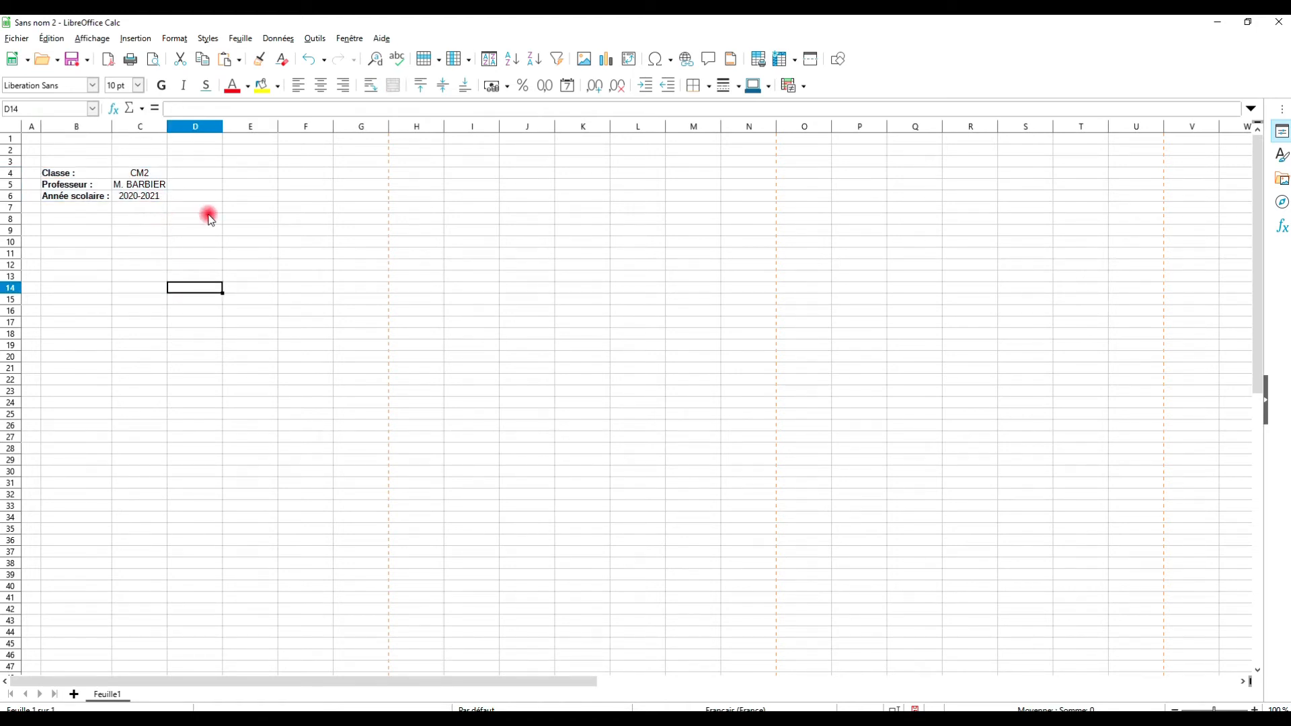
click(291, 243)
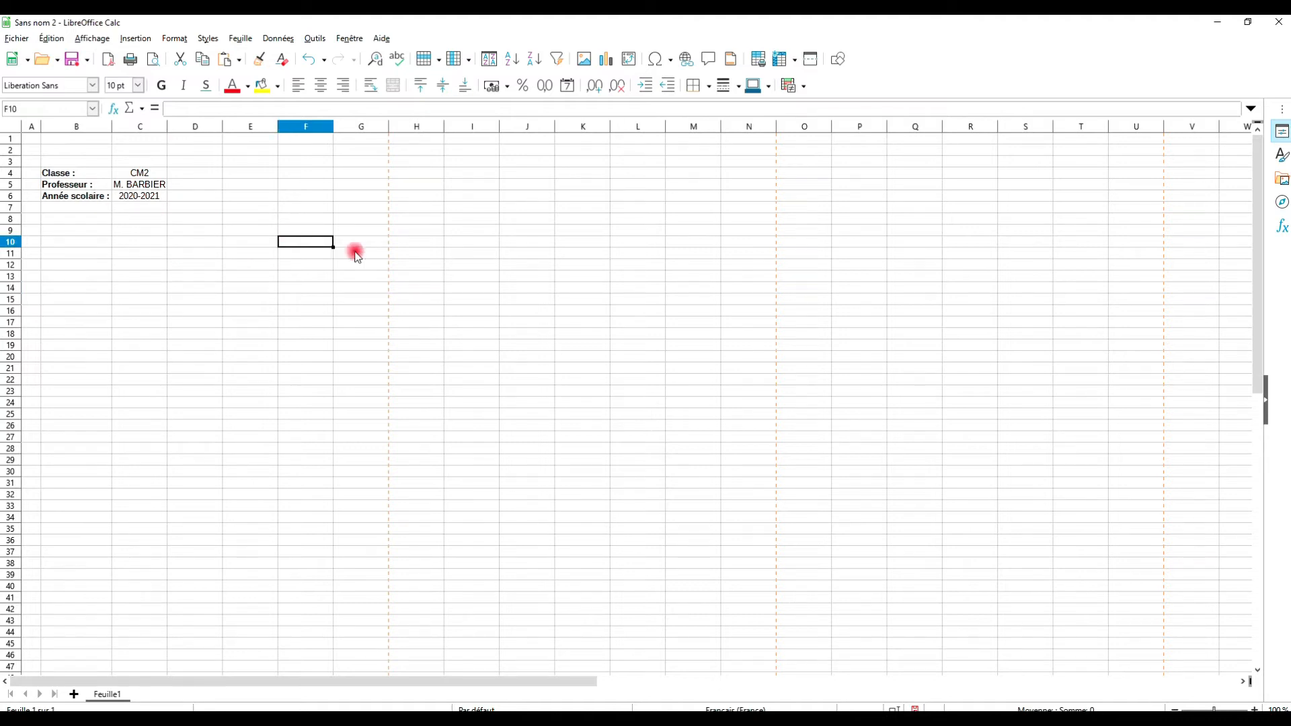
click(698, 86)
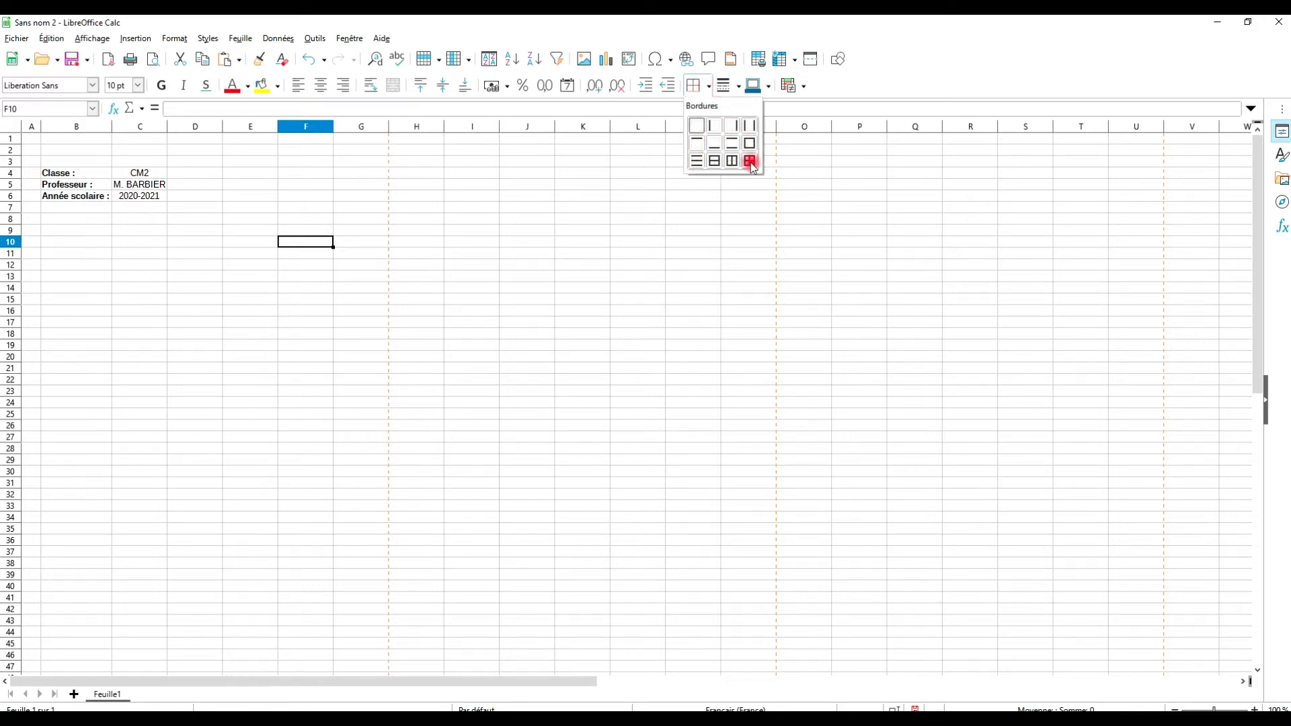
click(711, 90)
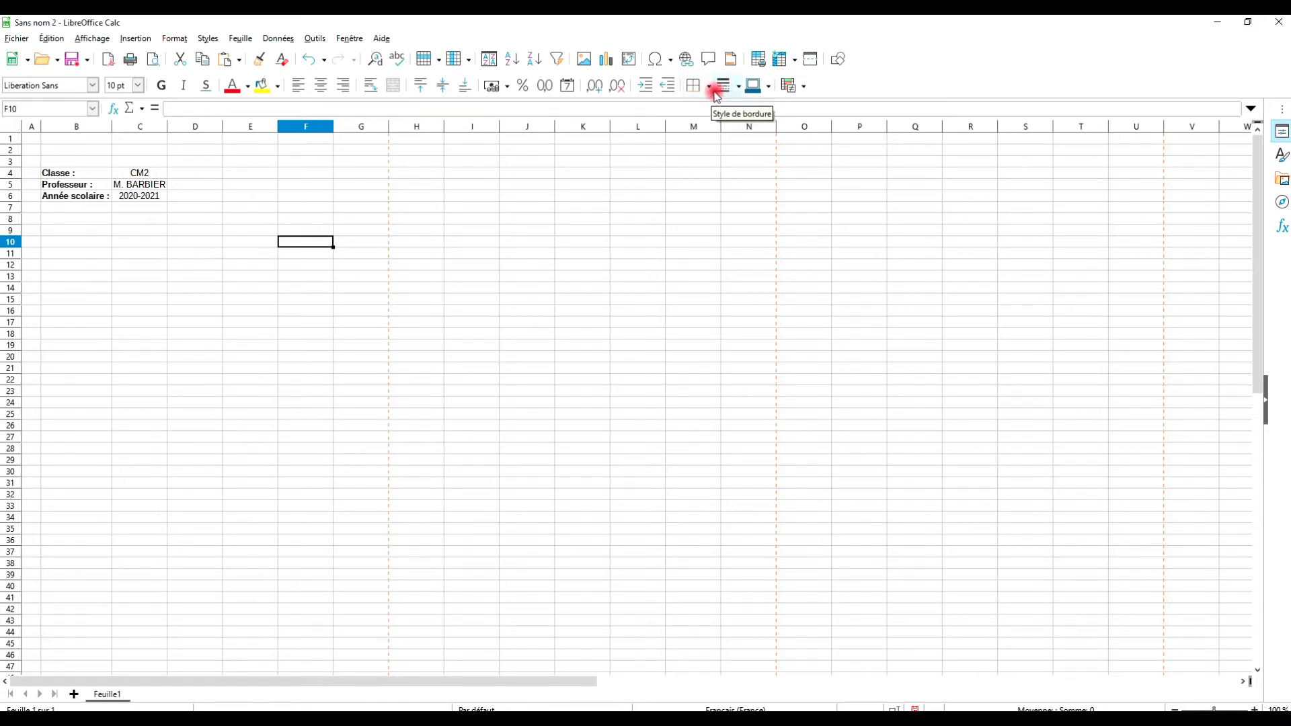
click(712, 90)
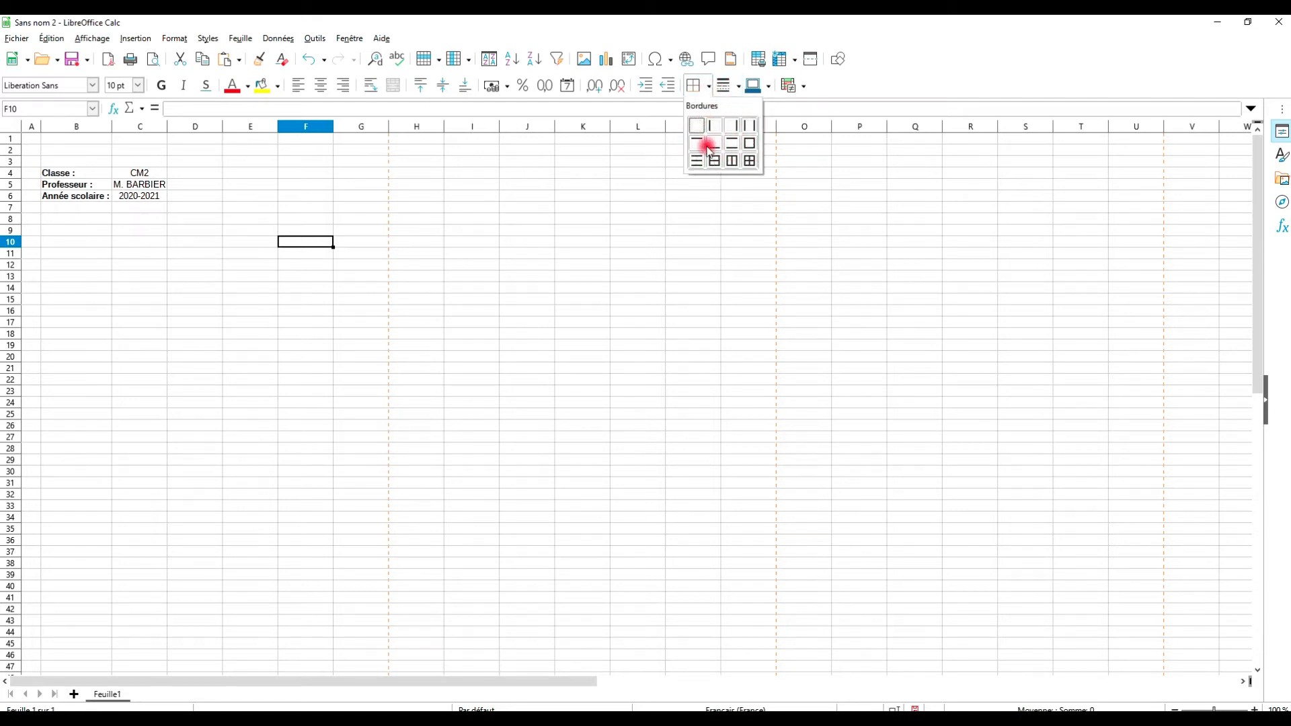
click(137, 274)
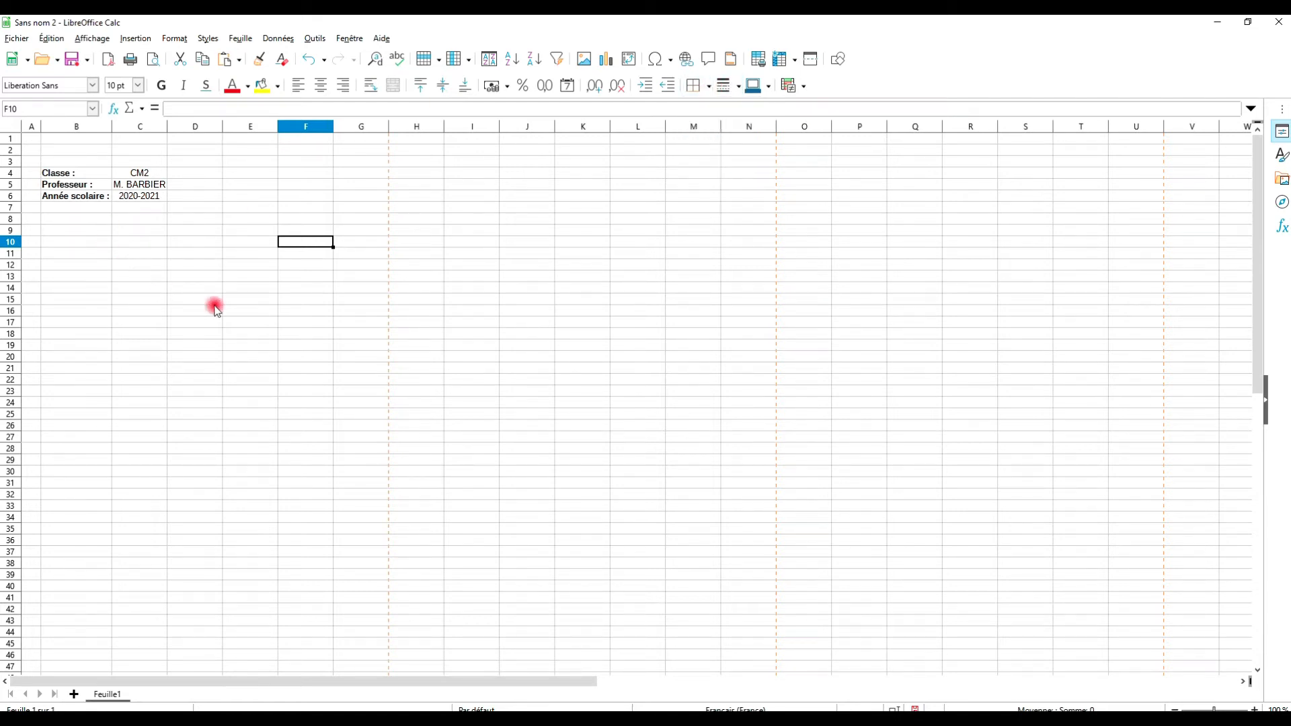
click(242, 266)
Apply an outer box border around the header block B4:C6.
drag(70, 173, 154, 198)
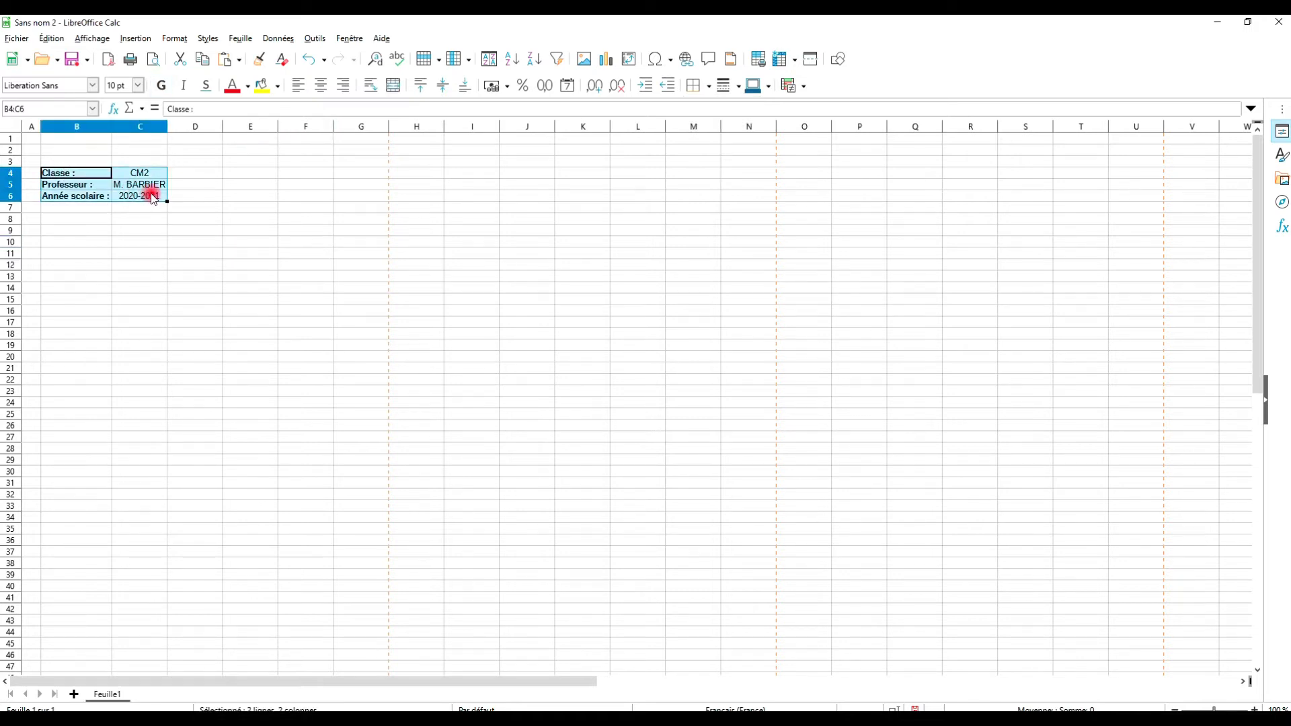
click(708, 87)
click(749, 143)
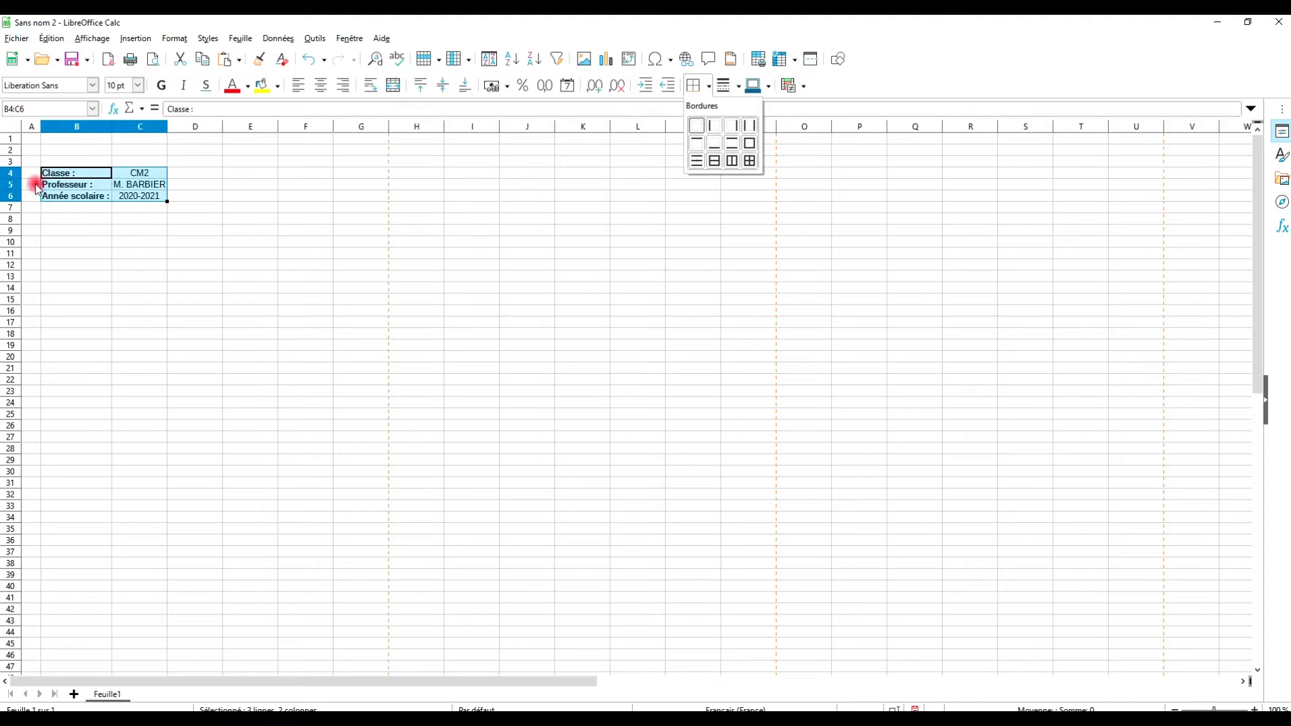
click(750, 143)
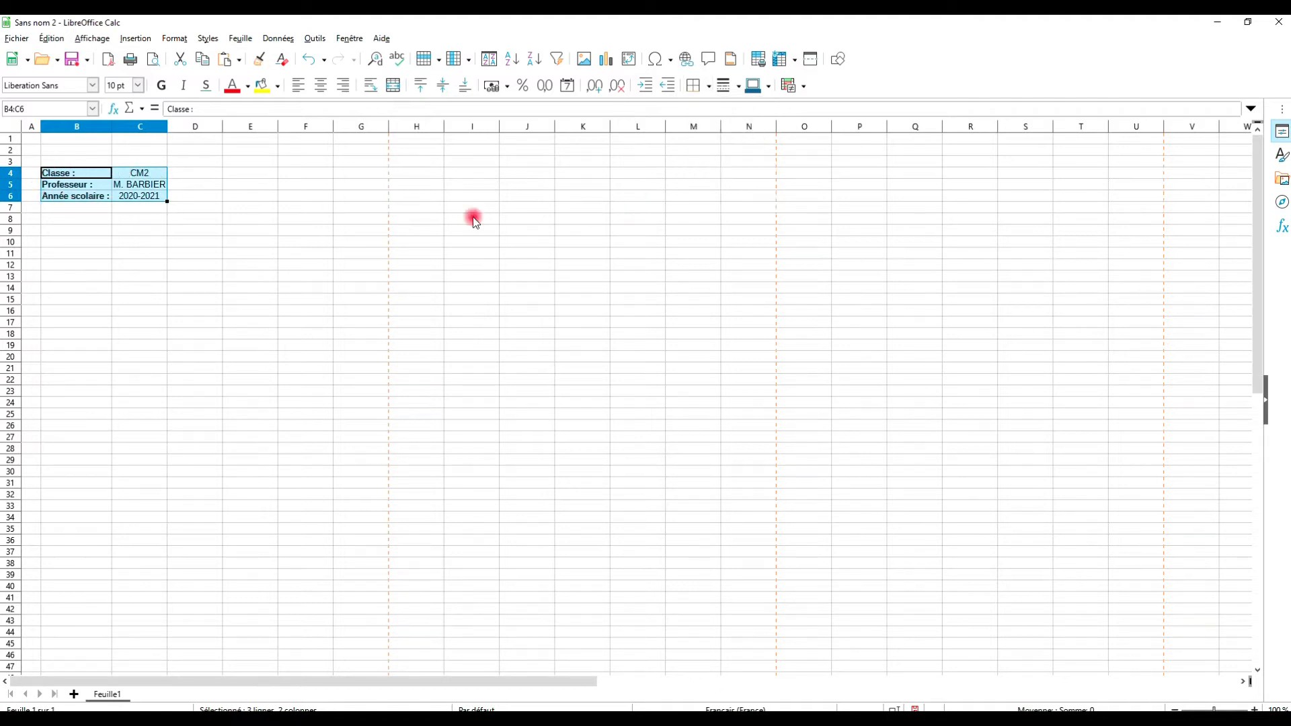
click(216, 250)
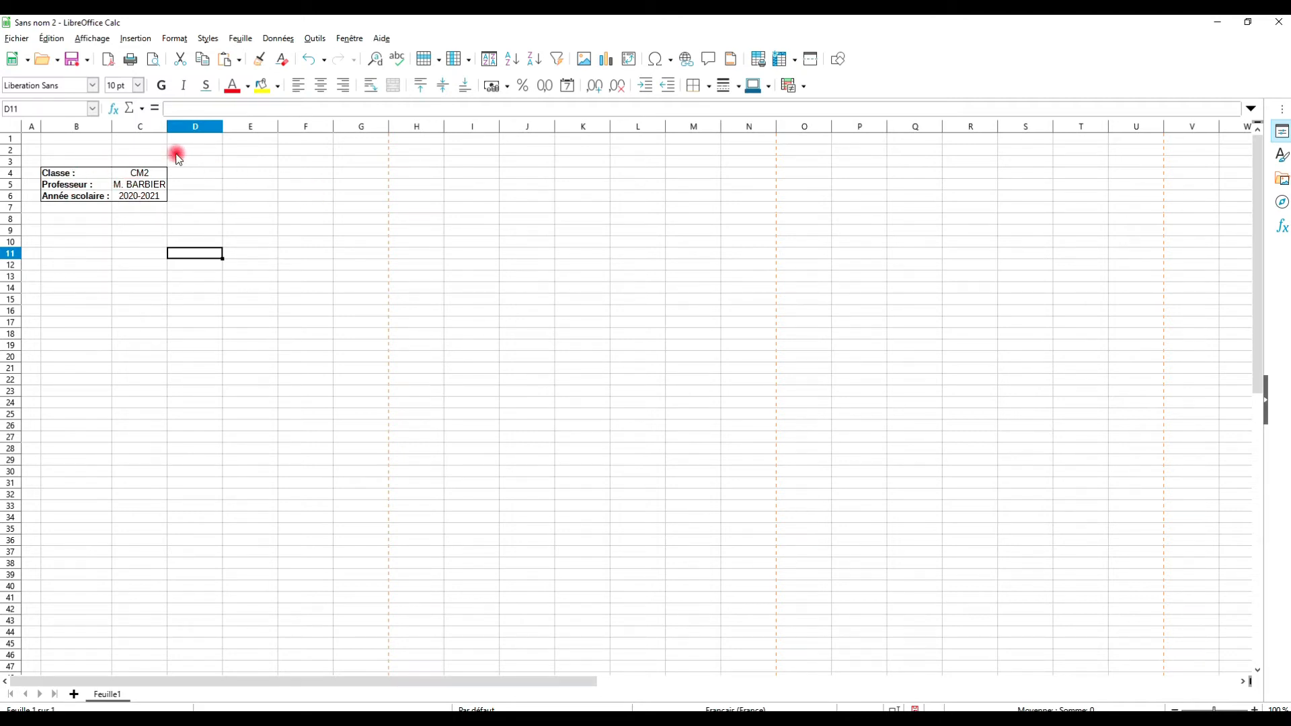
Apply an outer box border around cells C4 to C6 to separate the values from the labels.
drag(79, 173, 72, 193)
drag(144, 172, 149, 201)
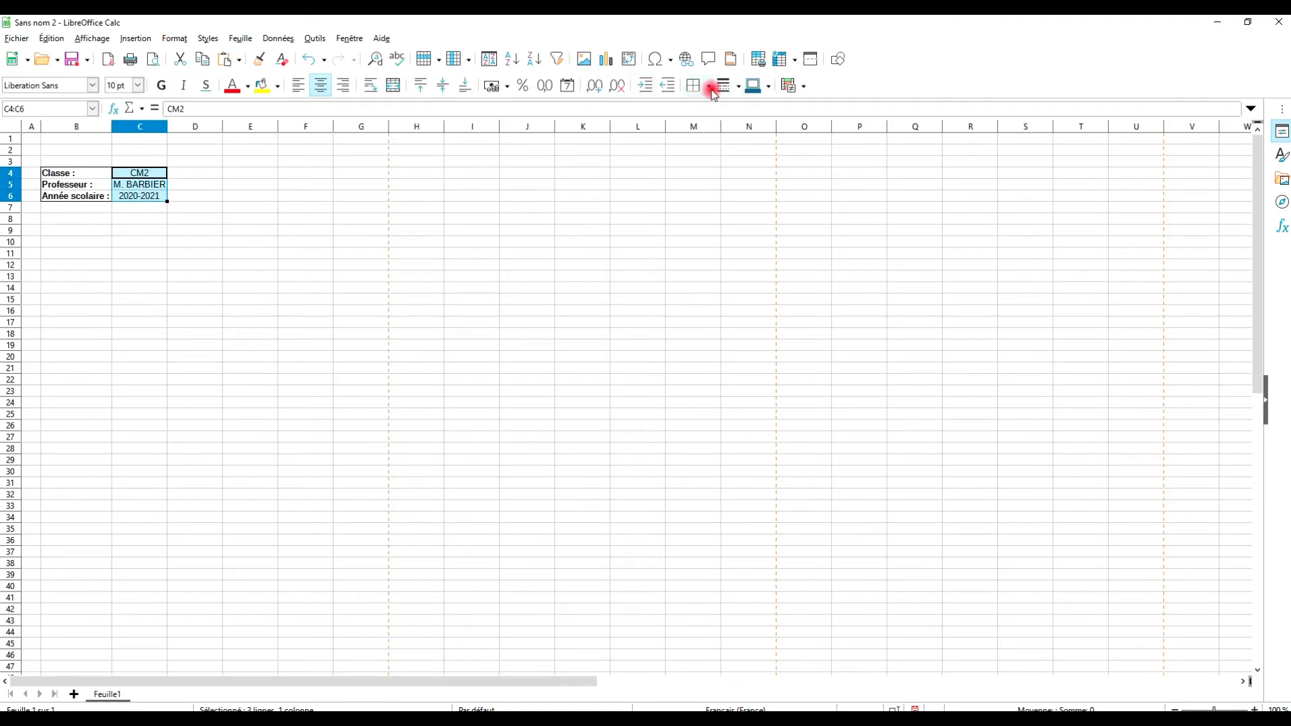
click(709, 86)
click(747, 144)
click(382, 253)
click(205, 369)
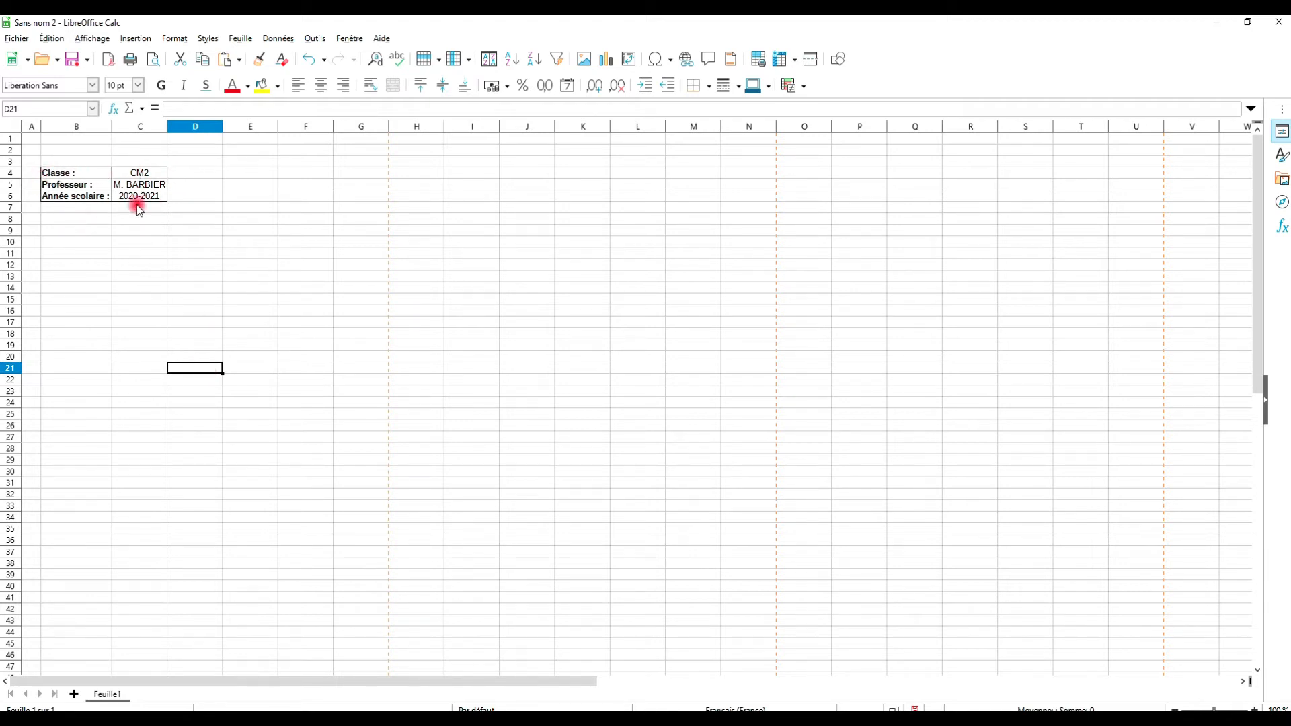
drag(137, 175, 78, 195)
click(80, 177)
click(147, 228)
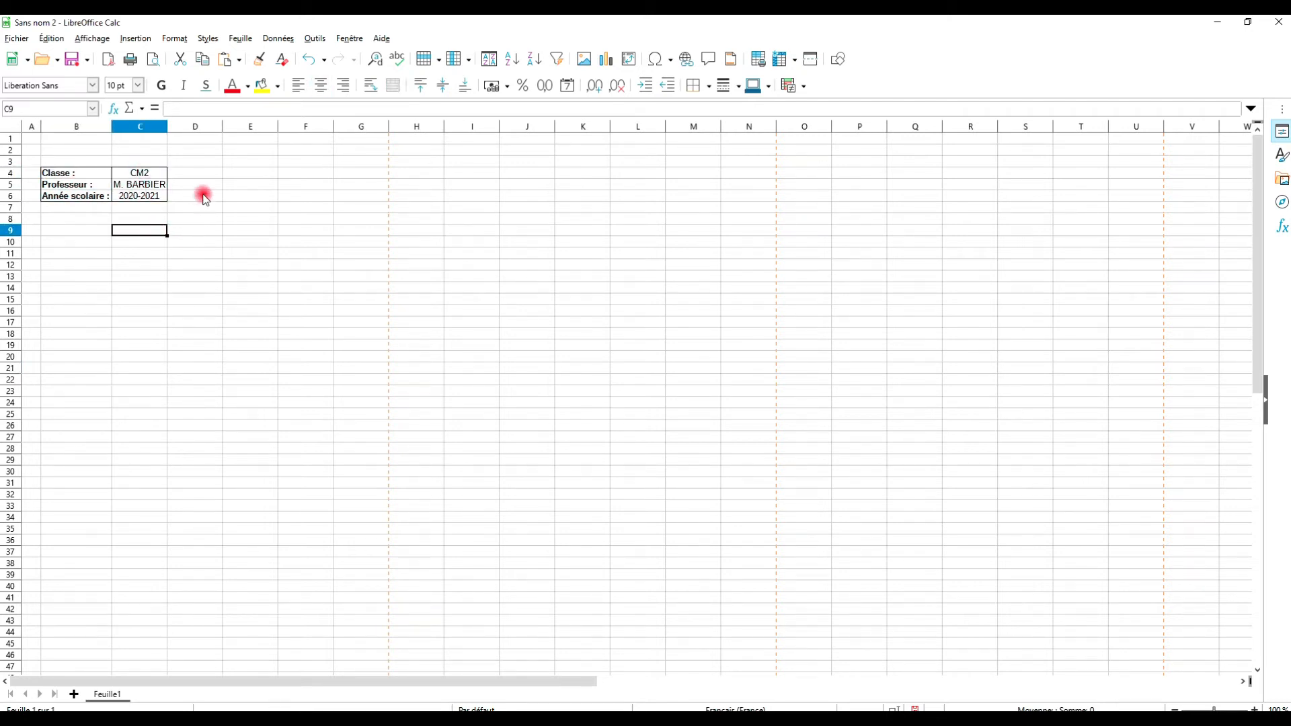
Check the bordered header block in the print preview and return to the sheet.
click(17, 39)
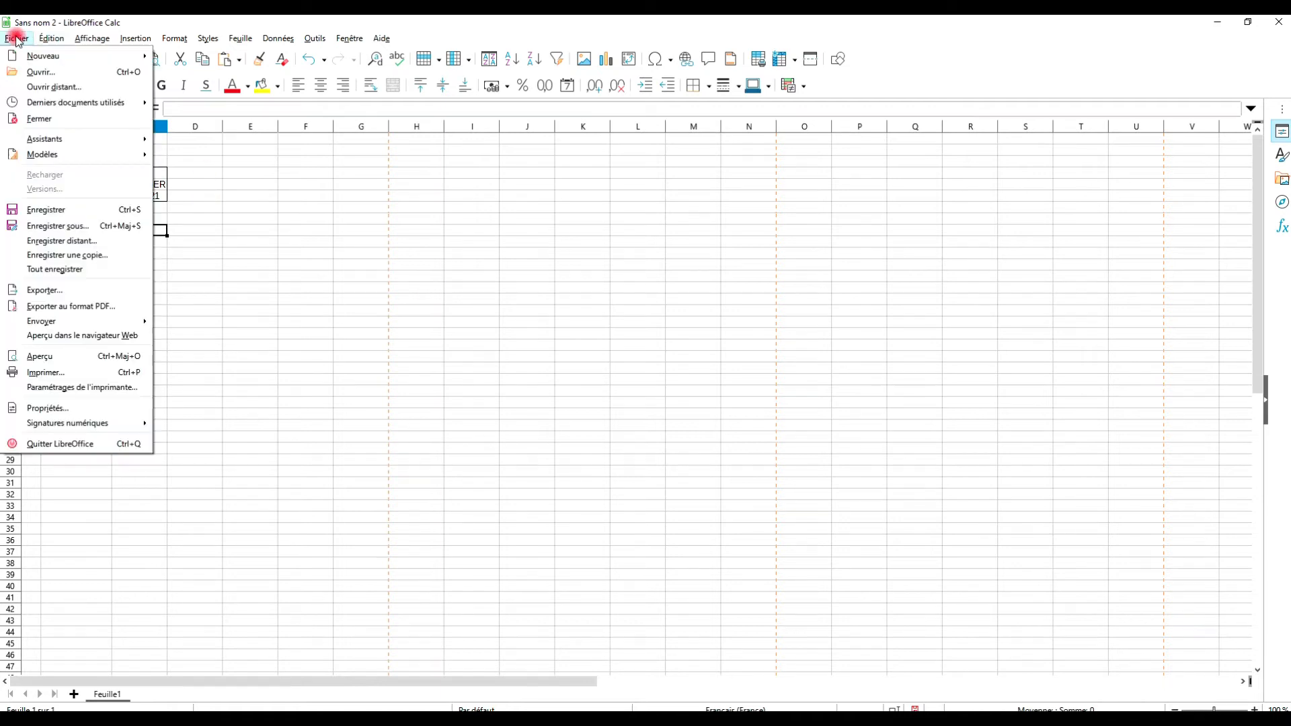
click(50, 357)
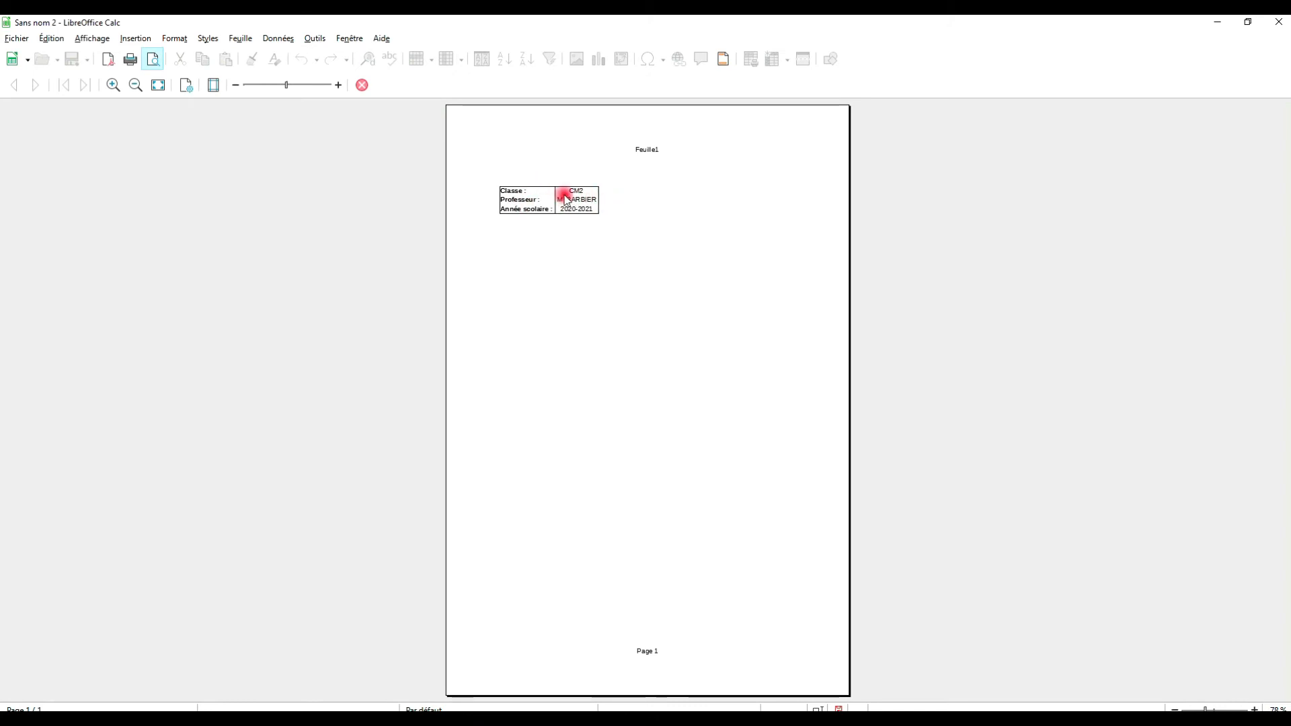
click(363, 86)
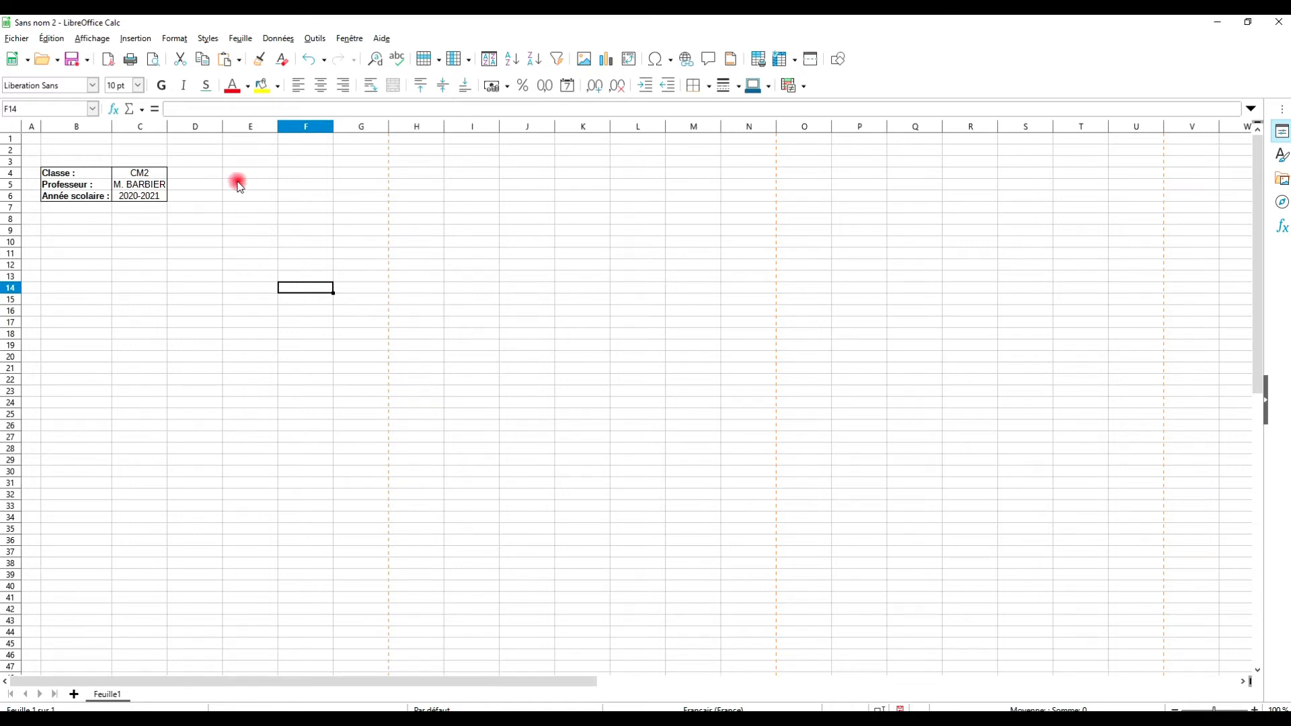
click(204, 175)
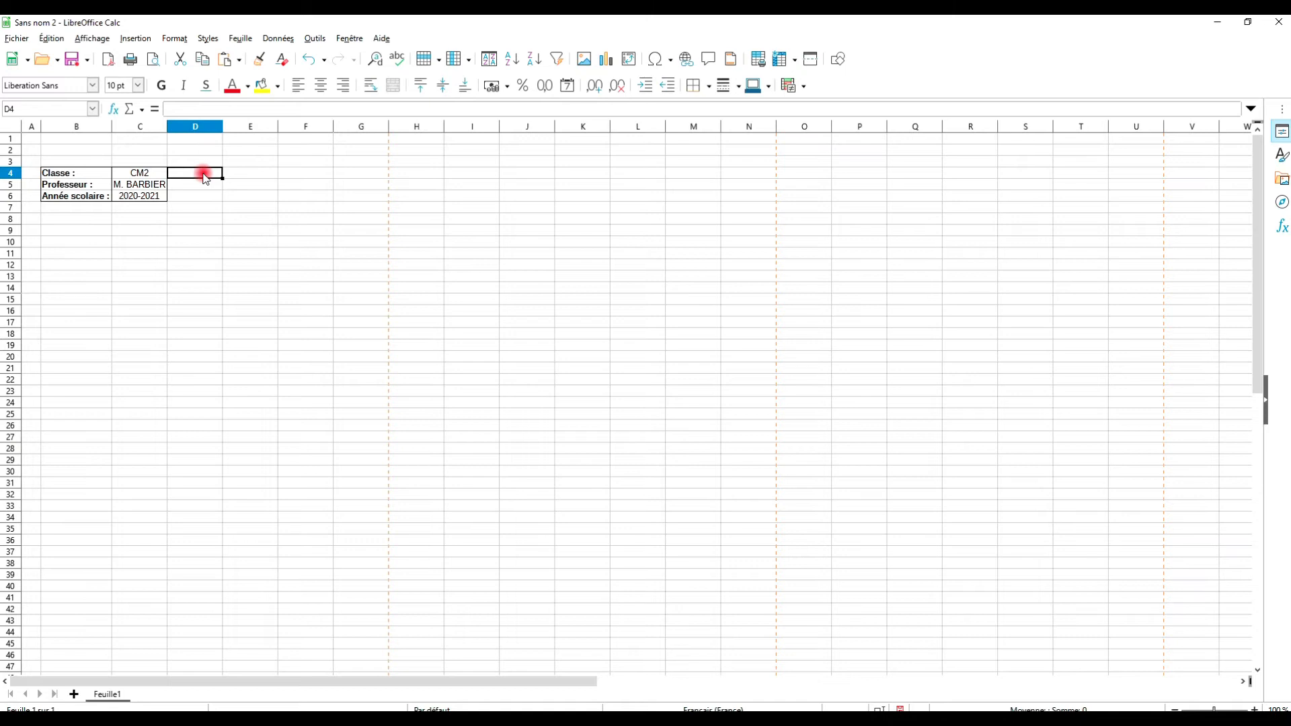
click(323, 225)
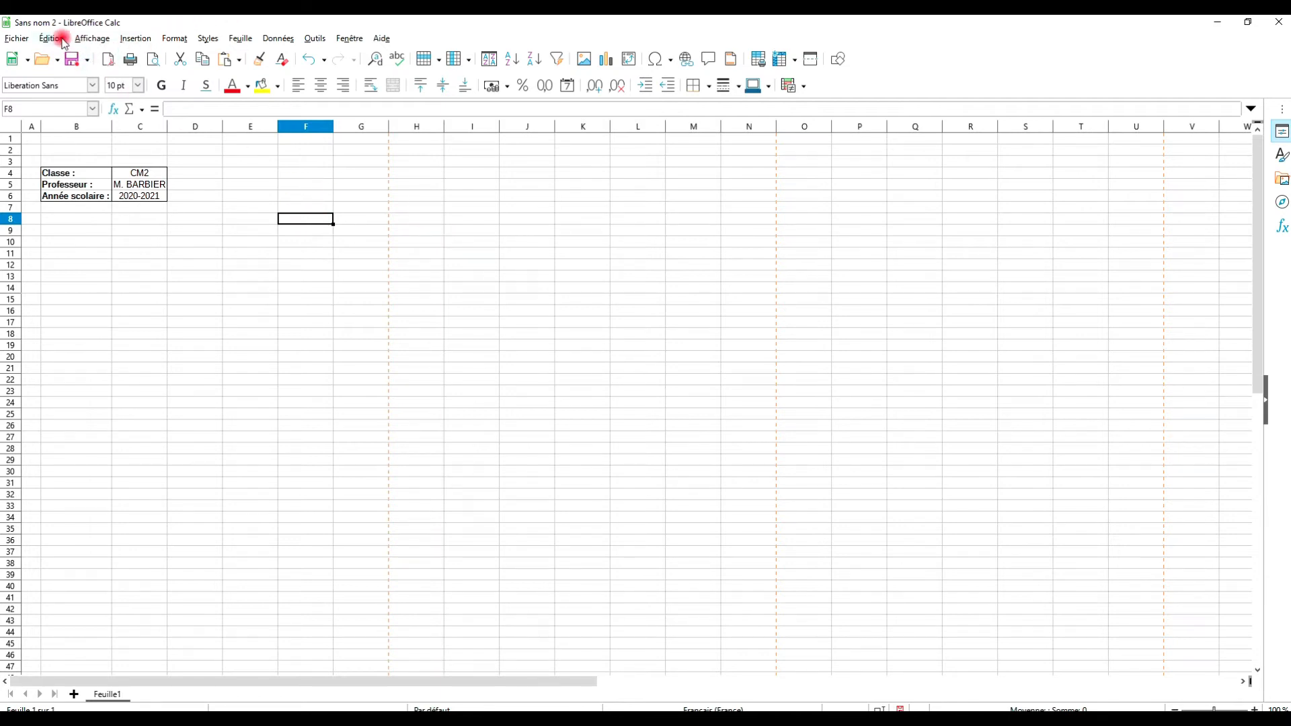
Insert a text box about 7.5 by 1.4 cm beside the header block, reading "NOTES DE LA CLASSE" and "PREMIER TRIMESTRE" on two lines.
click(137, 38)
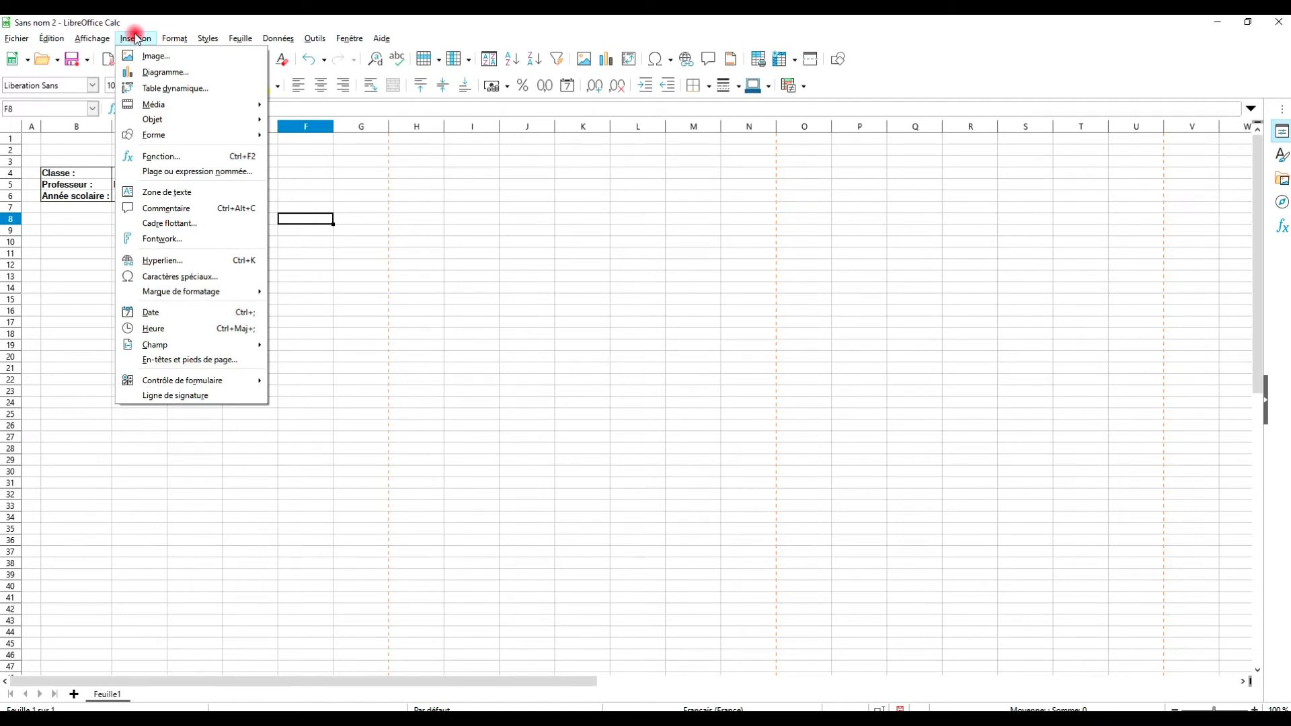
click(163, 195)
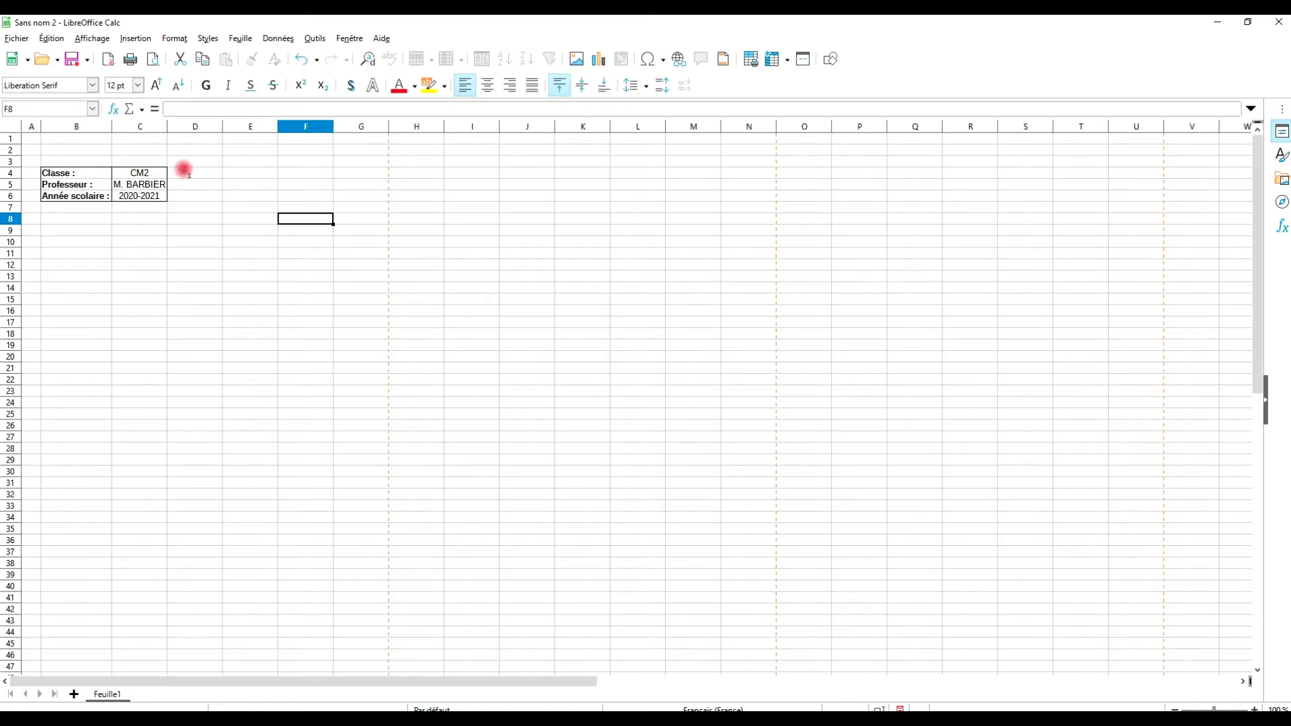
drag(180, 169, 363, 203)
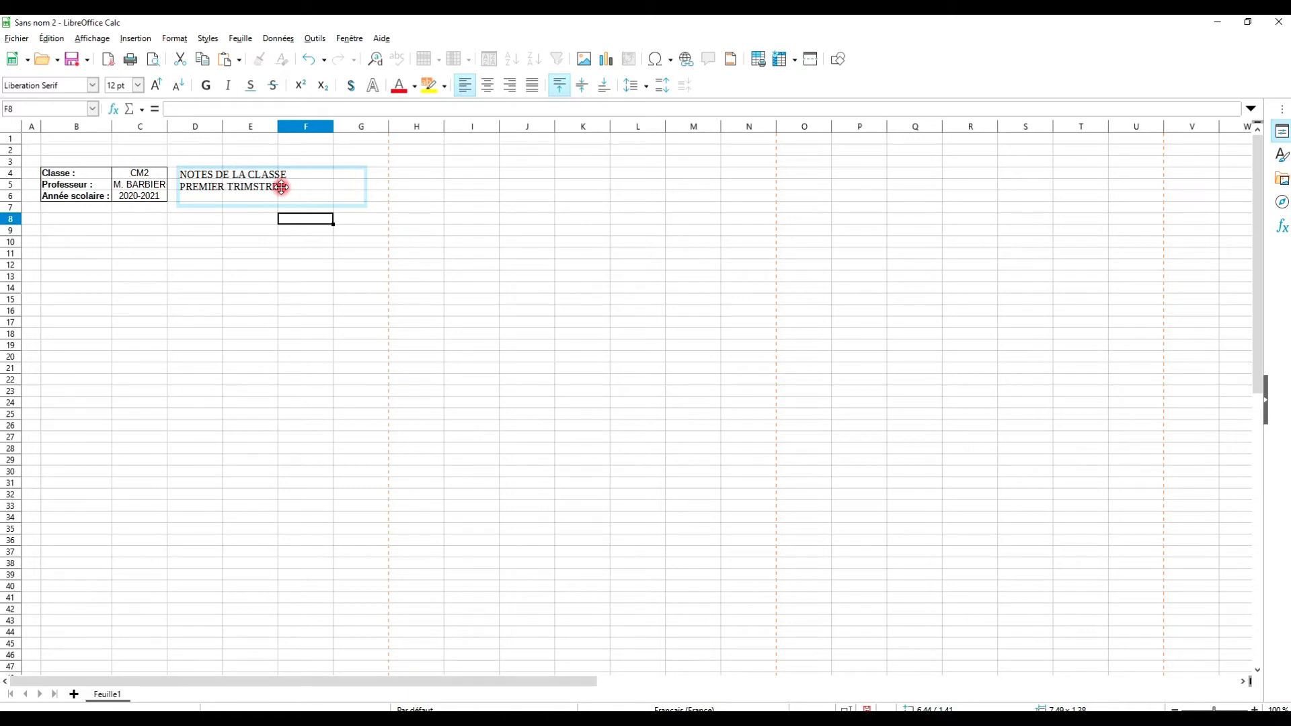
click(255, 188)
text(E)
drag(304, 189, 179, 176)
click(296, 269)
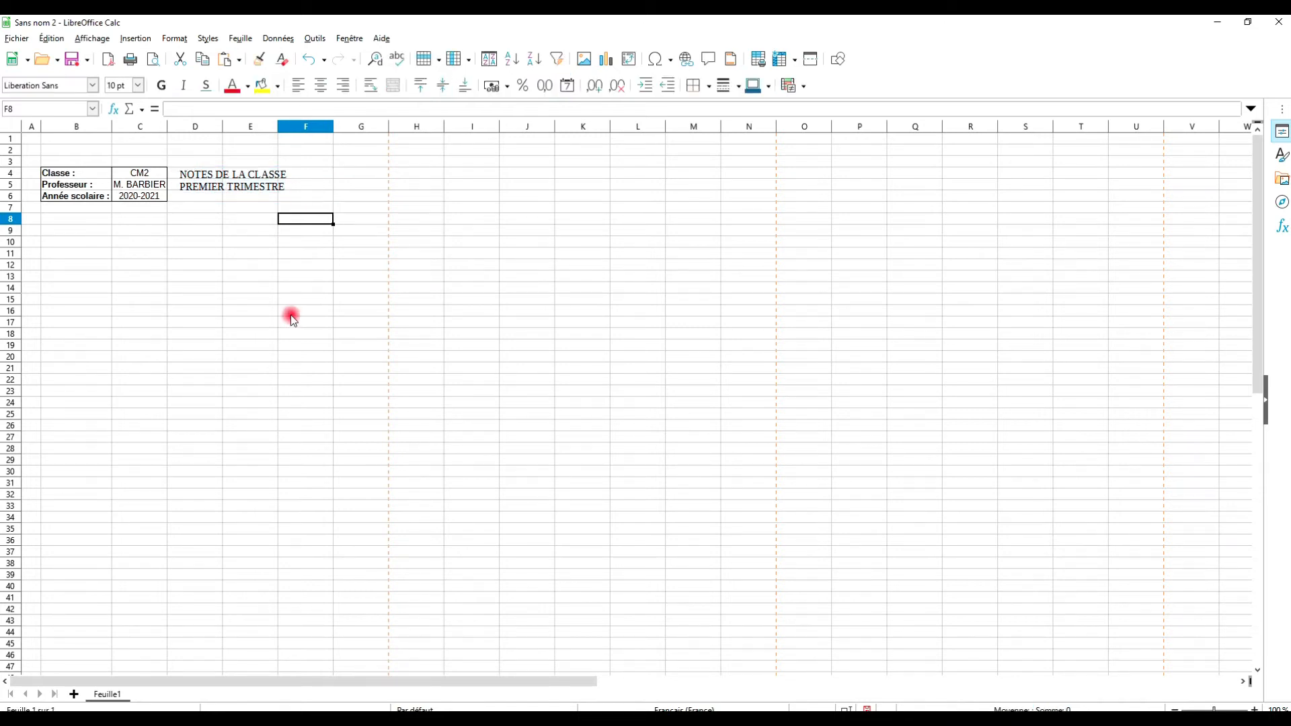
click(250, 286)
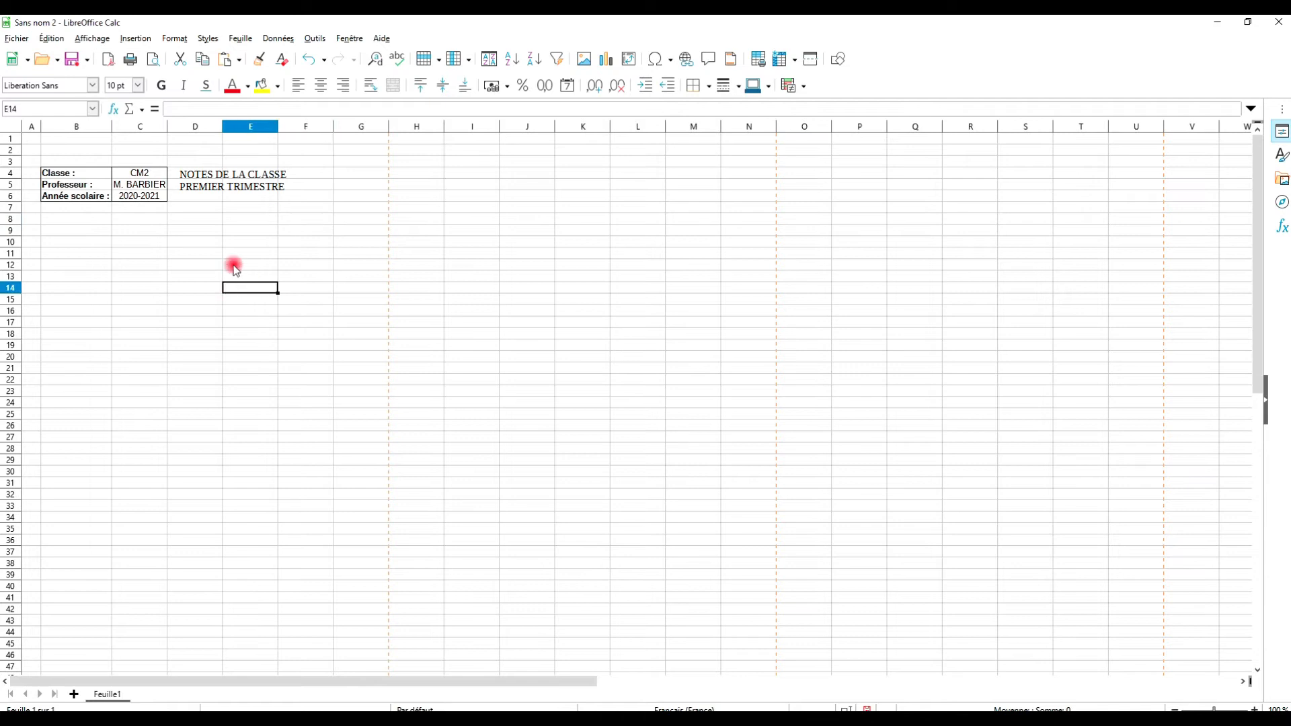
Move the title text box down to about rows 16 to 19, starting at column C.
click(271, 190)
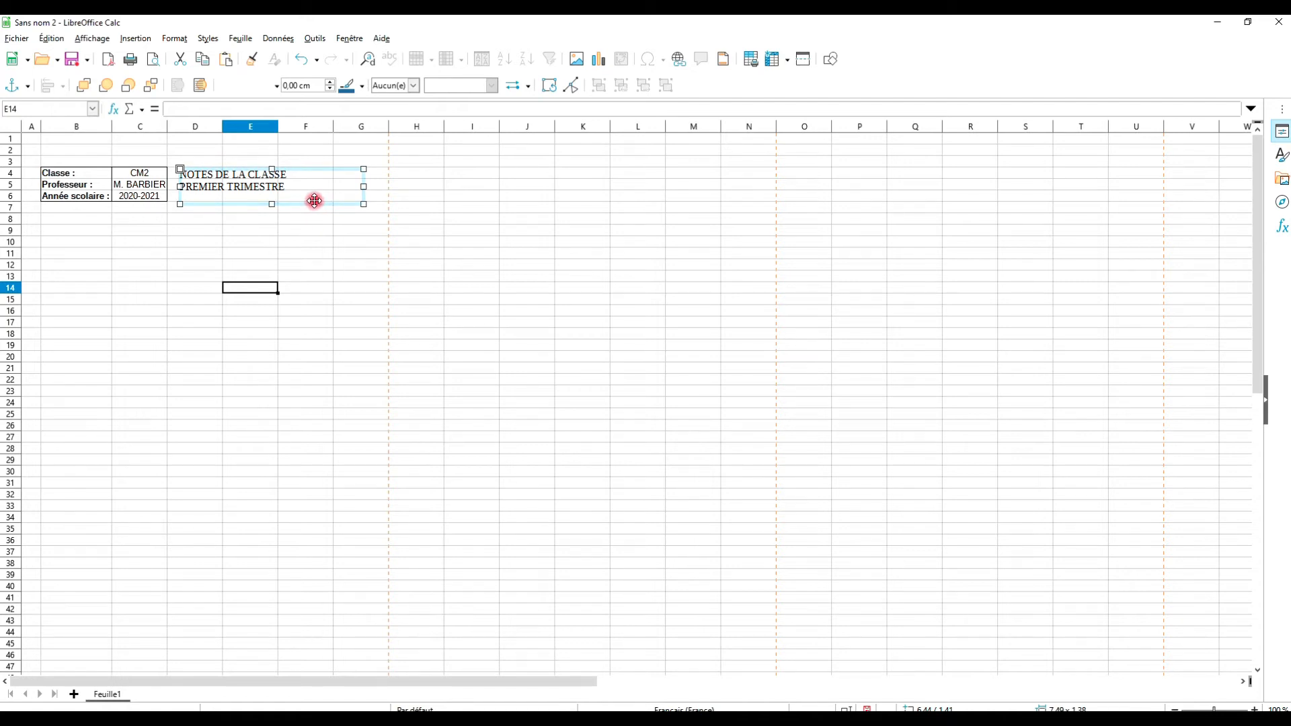
drag(317, 195, 259, 343)
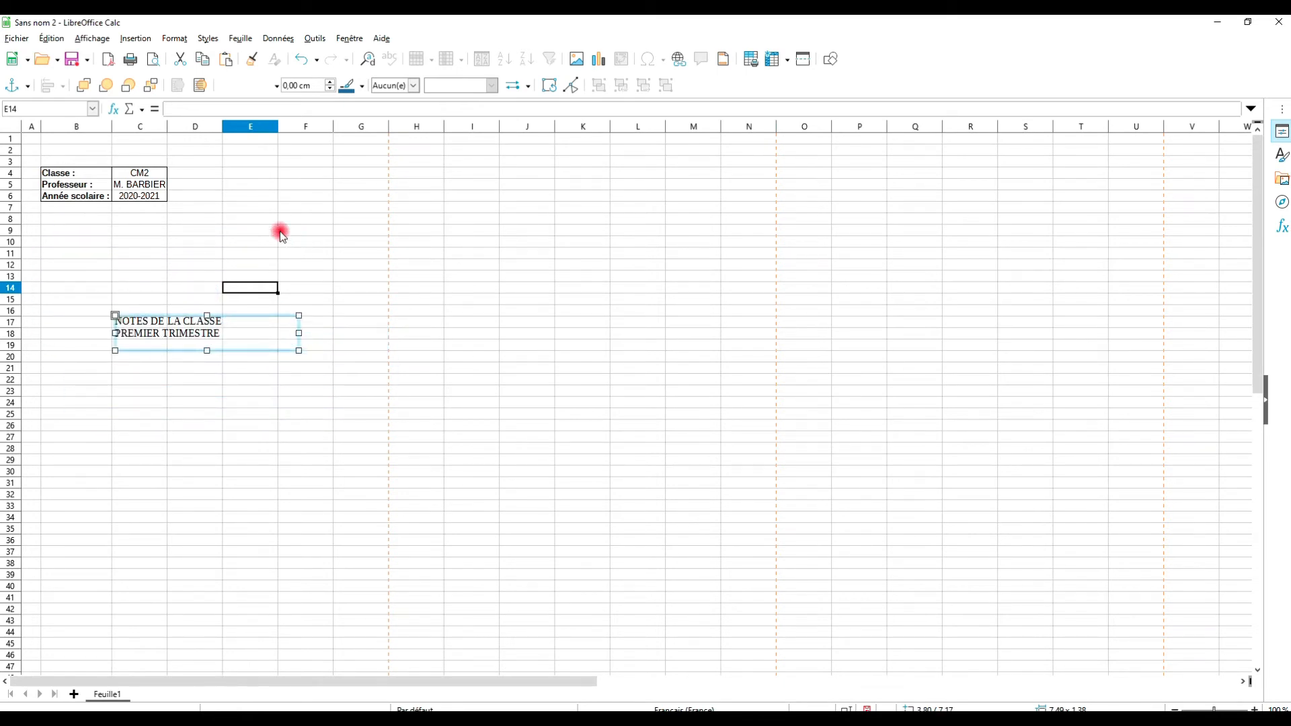
click(268, 213)
Move the title text box back beside the header block and fit it to cells D4 to F6.
click(254, 349)
mouse_move(253, 349)
mouse_down()
mouse_move(326, 245)
mouse_move(311, 201)
mouse_up()
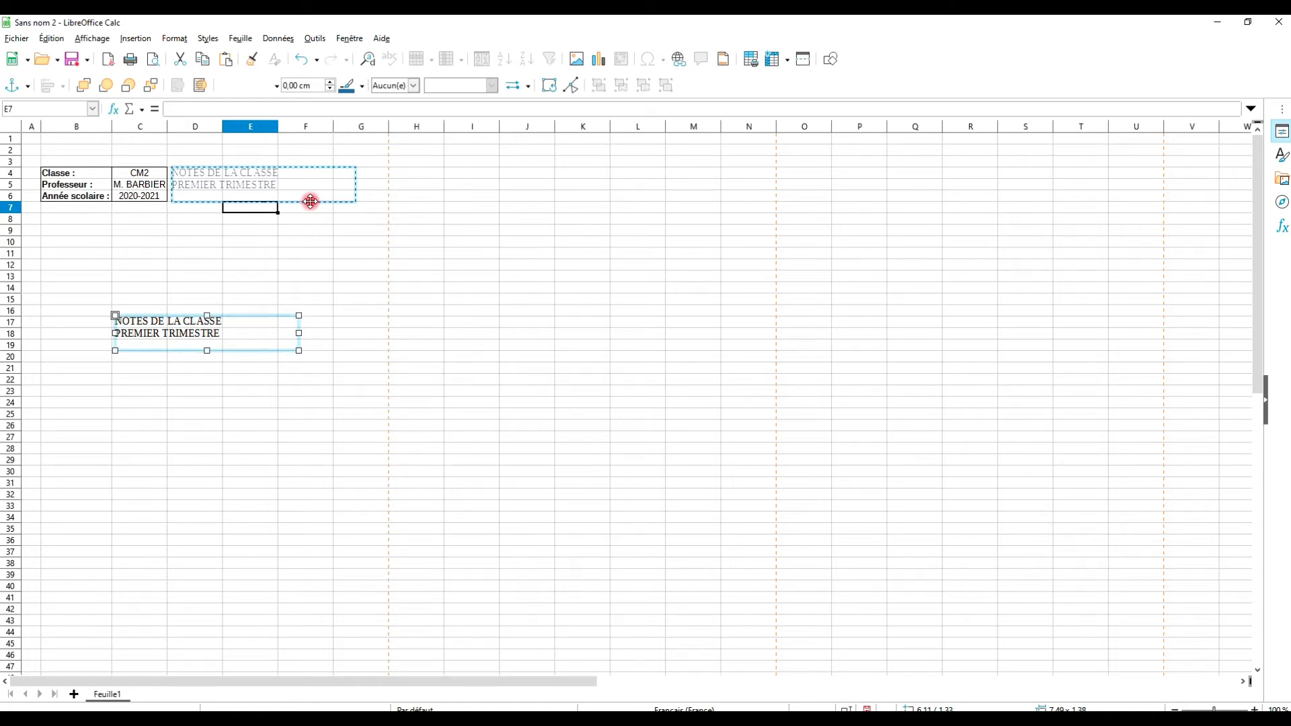
drag(310, 202, 334, 182)
click(316, 241)
Centre both lines of the title horizontally within the text box.
click(269, 184)
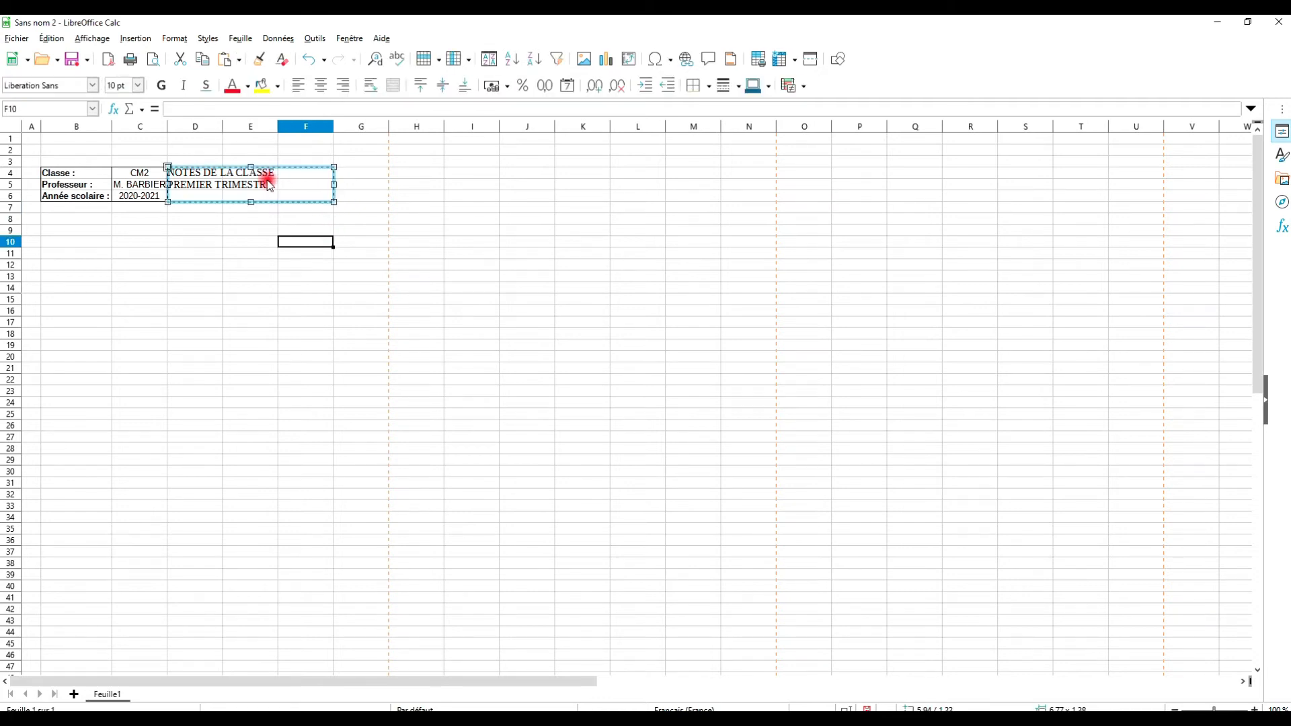
key(Escape)
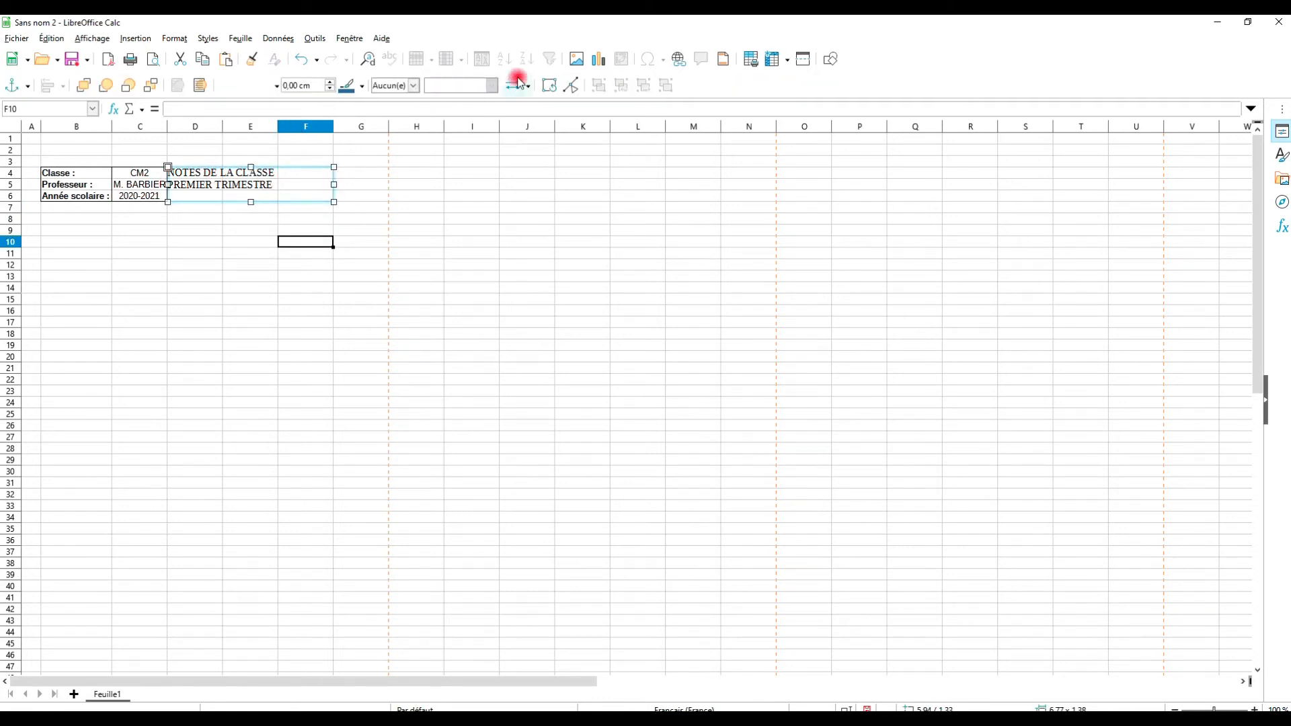
click(264, 182)
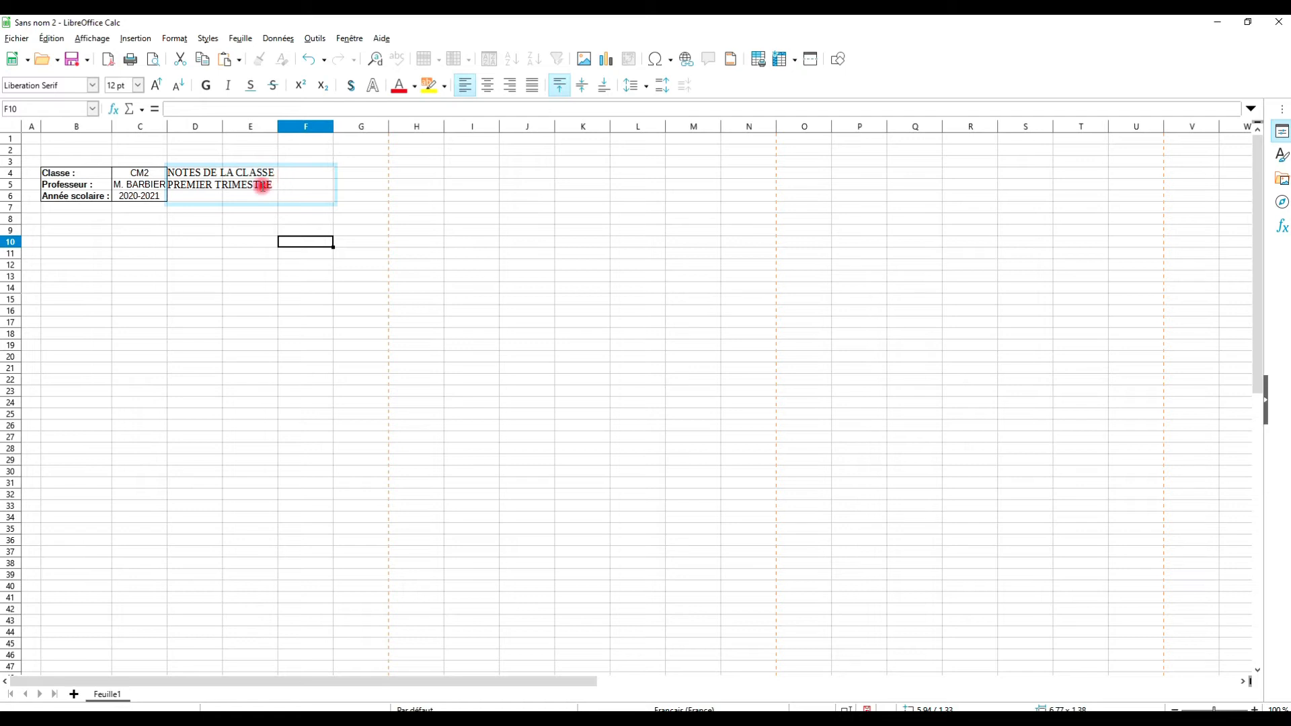
drag(273, 185, 165, 168)
click(496, 91)
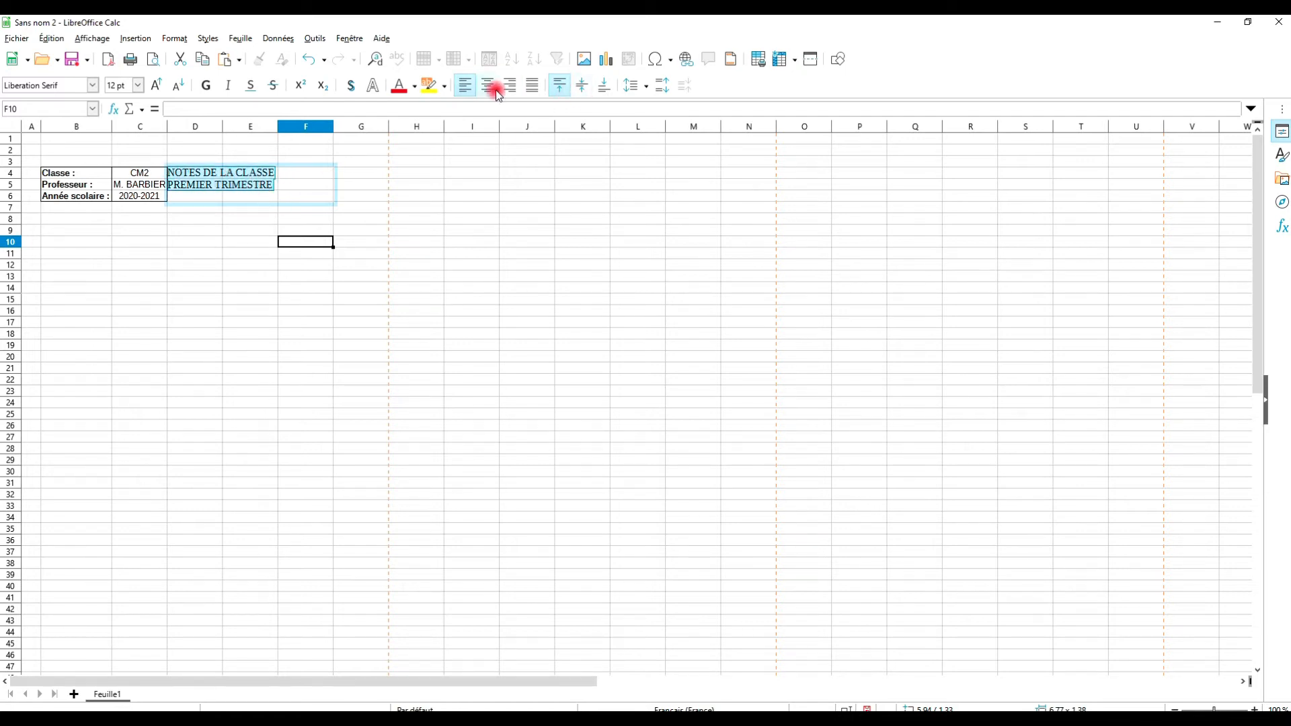
Make both lines of the title in the text box bold.
click(234, 241)
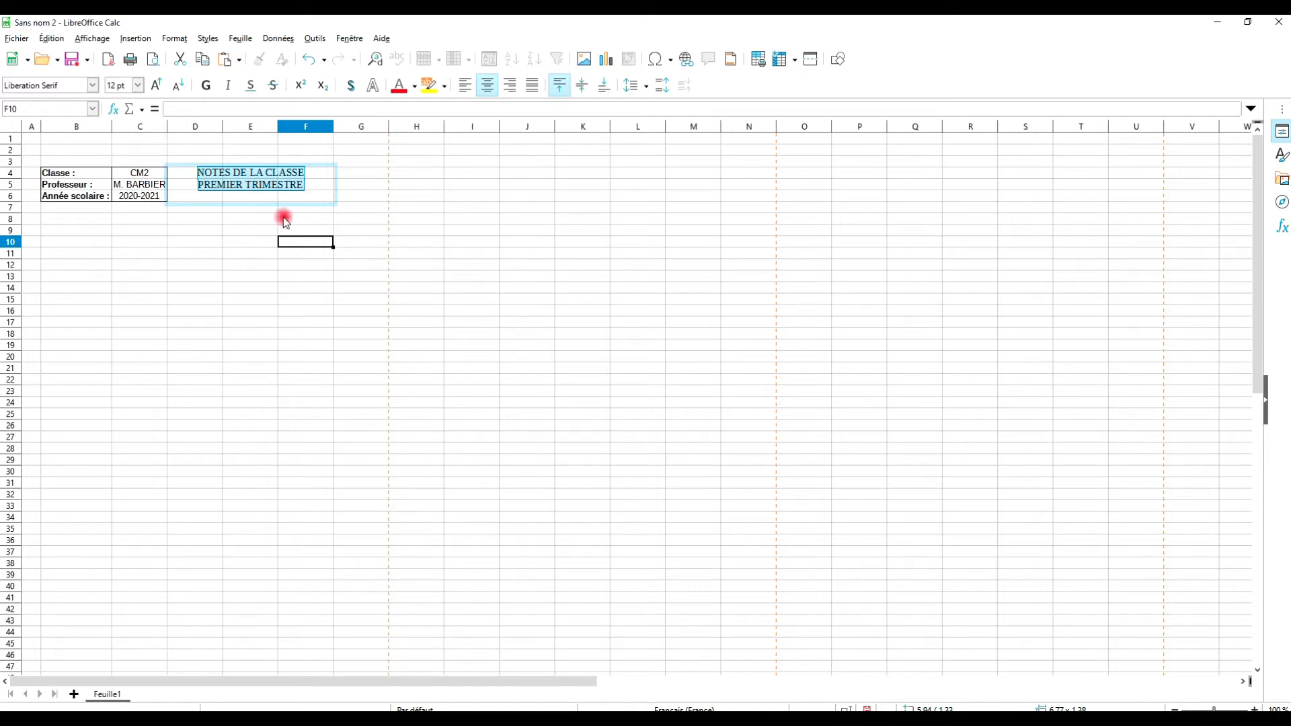
click(207, 86)
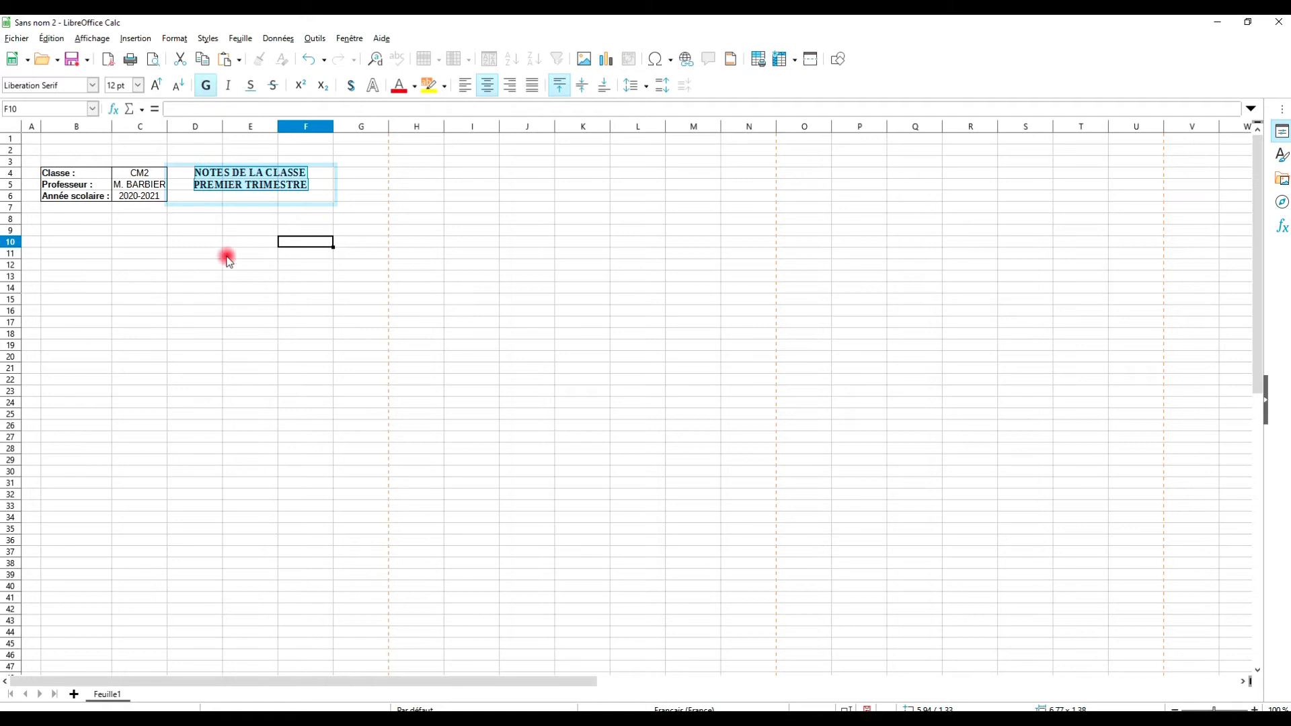
click(248, 248)
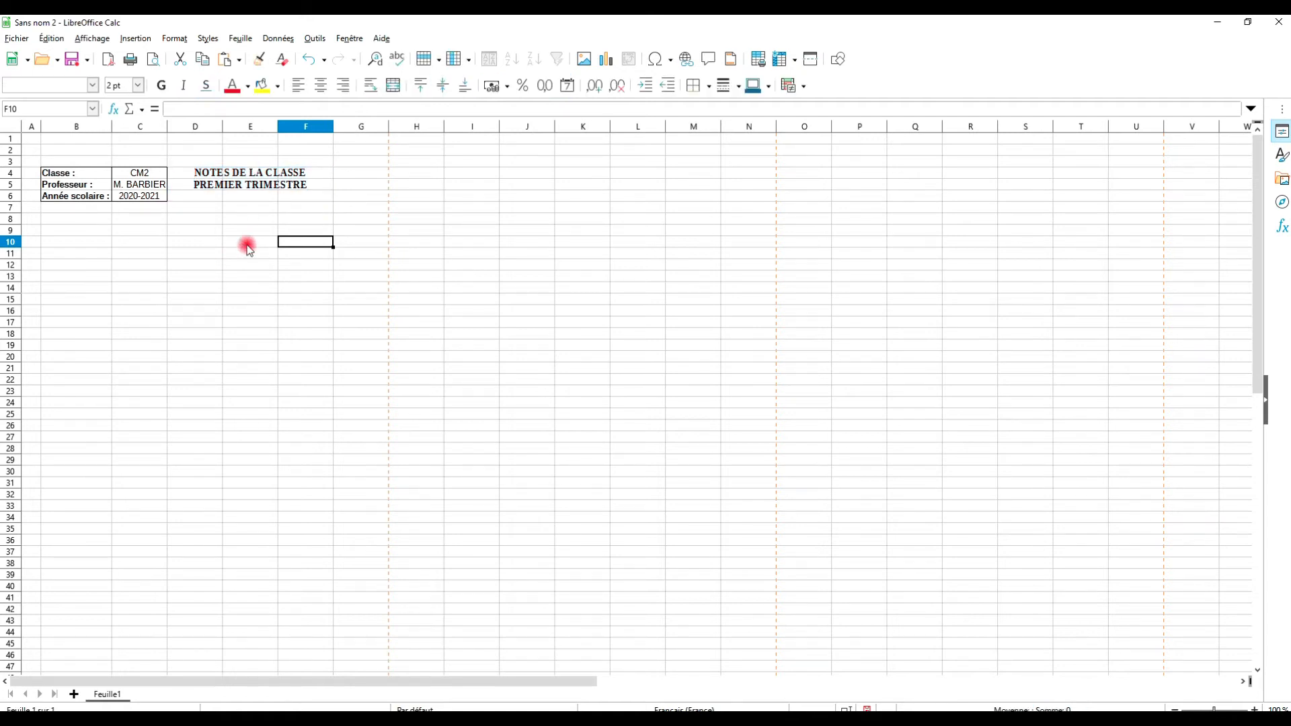
click(251, 176)
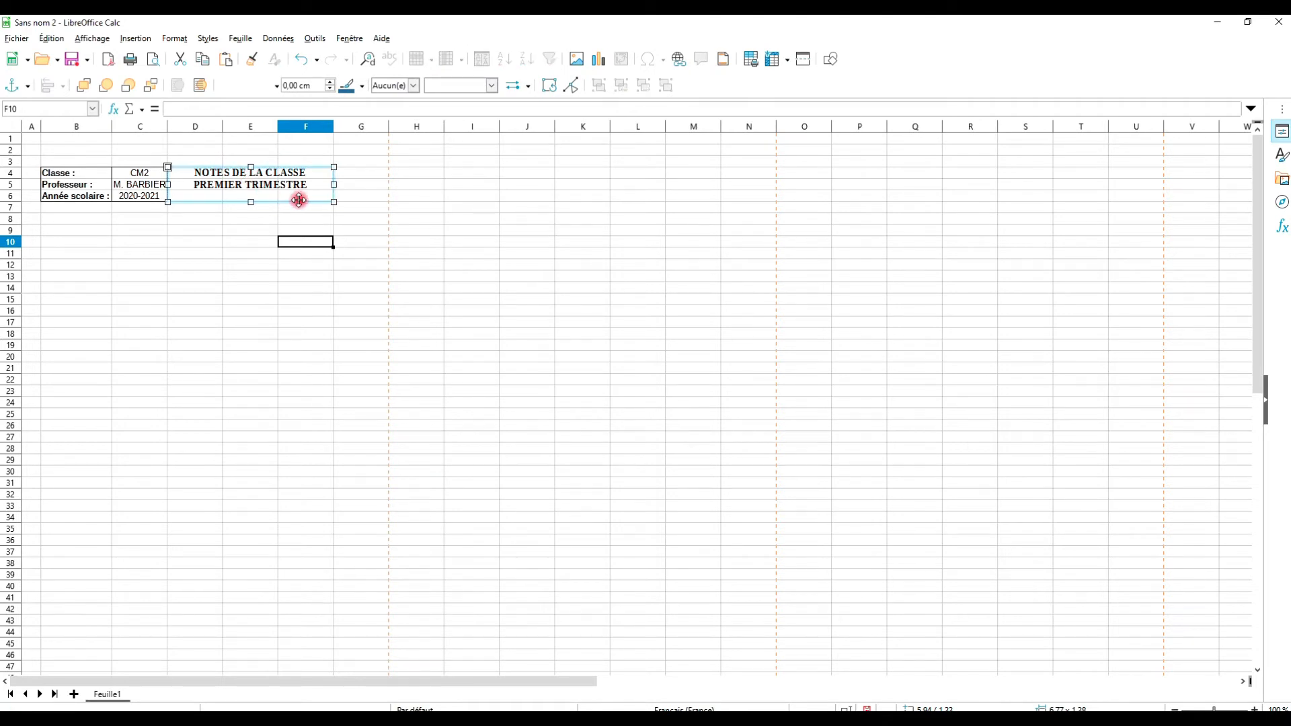
right_click(299, 201)
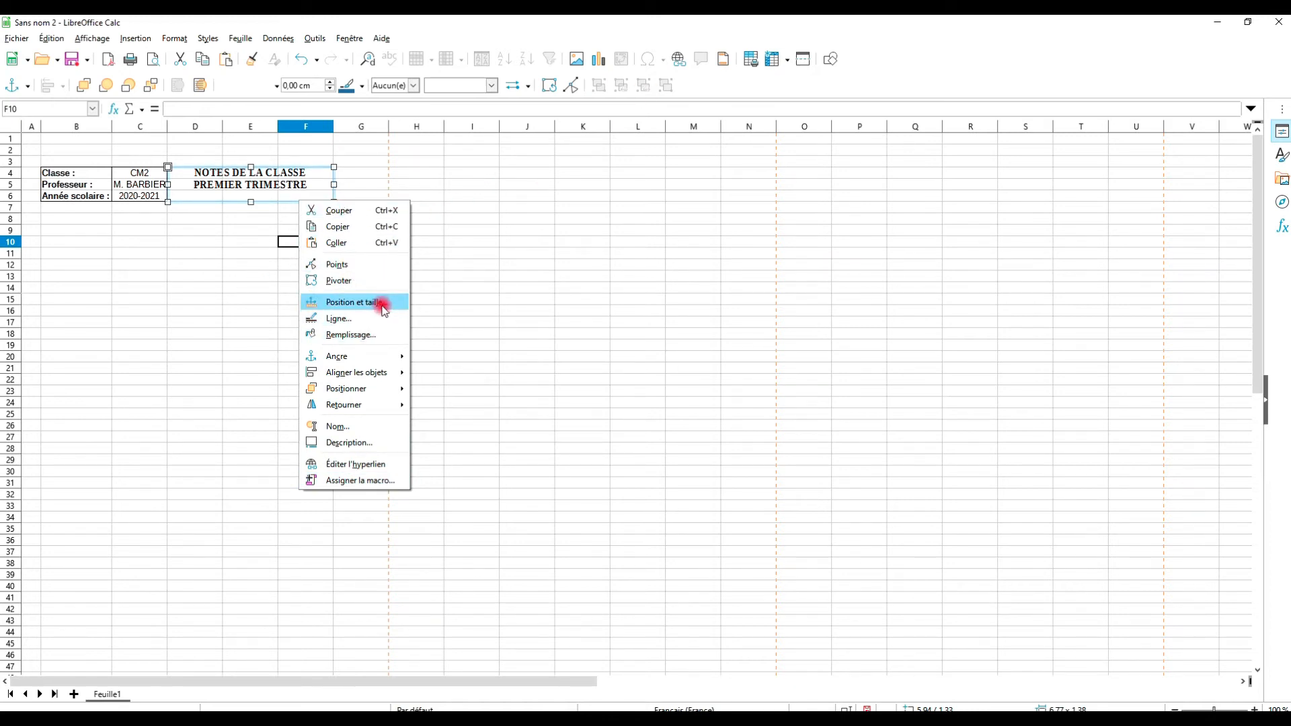
click(243, 275)
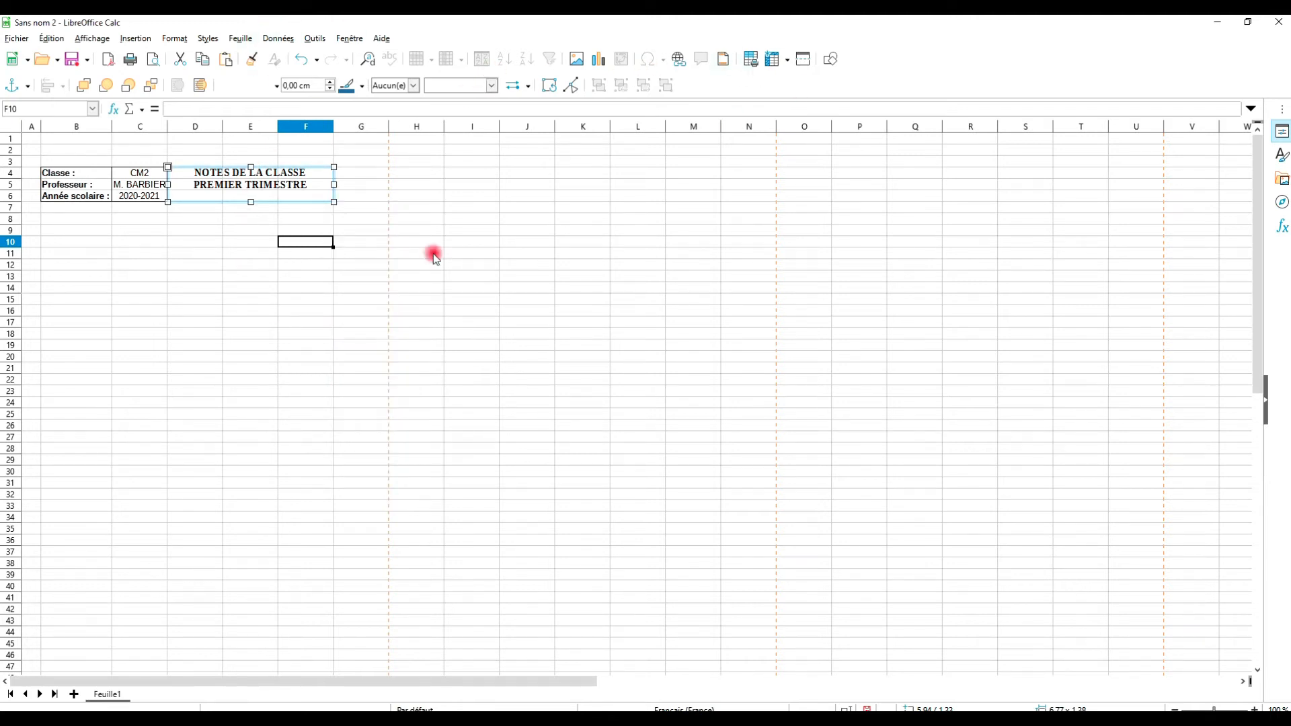
click(285, 276)
click(279, 185)
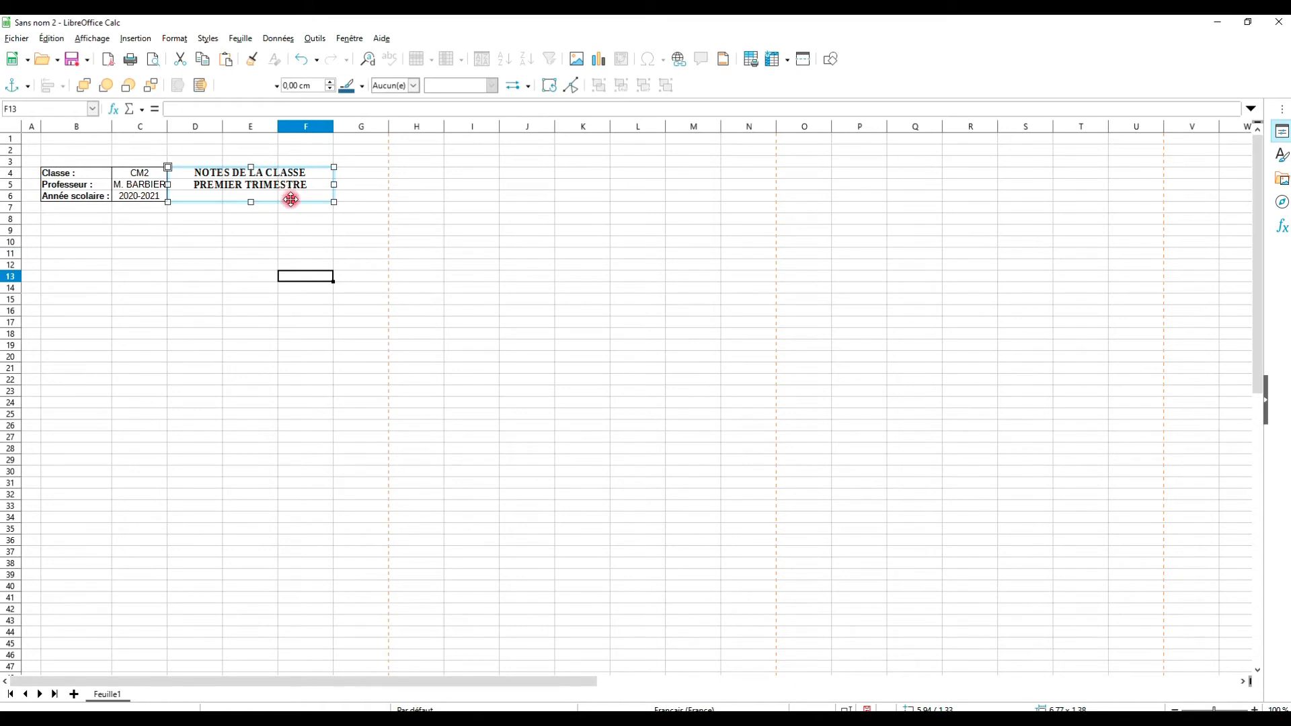
double_click(289, 202)
click(301, 200)
right_click(301, 201)
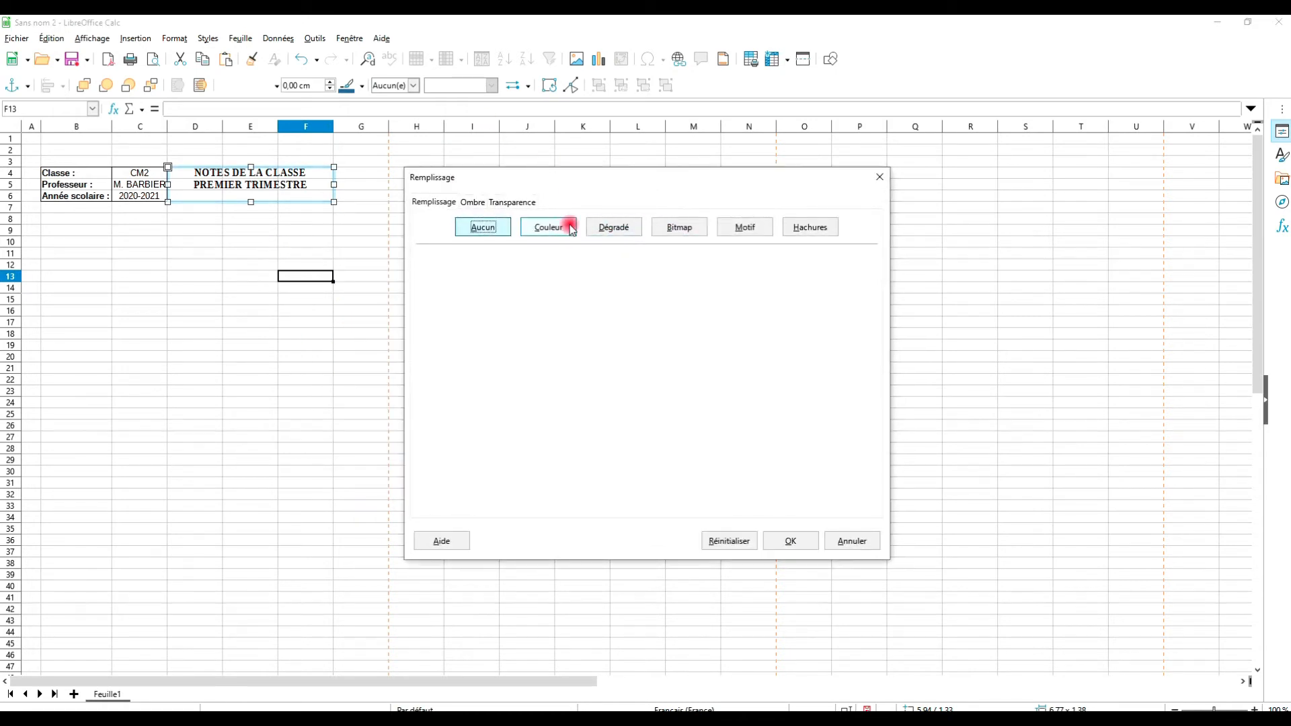
click(475, 202)
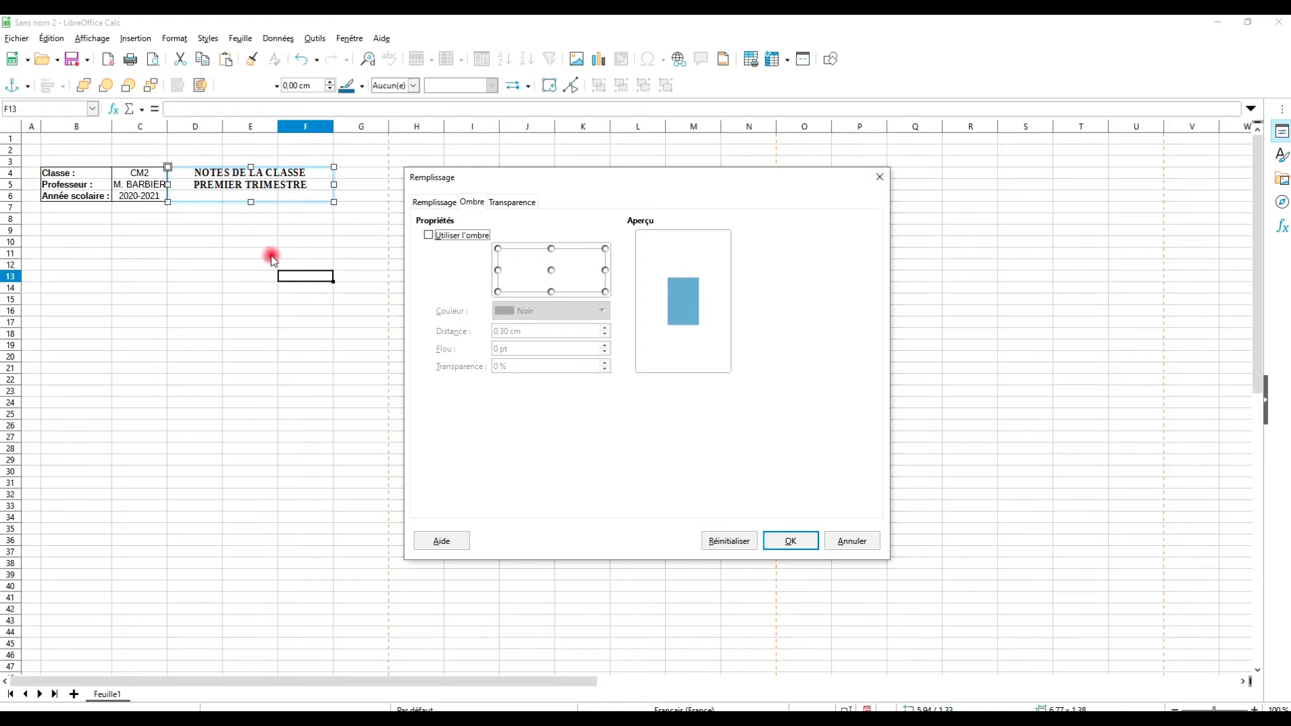
click(878, 177)
click(297, 266)
Set the line colour of the title text box to black.
click(291, 184)
click(302, 200)
click(364, 88)
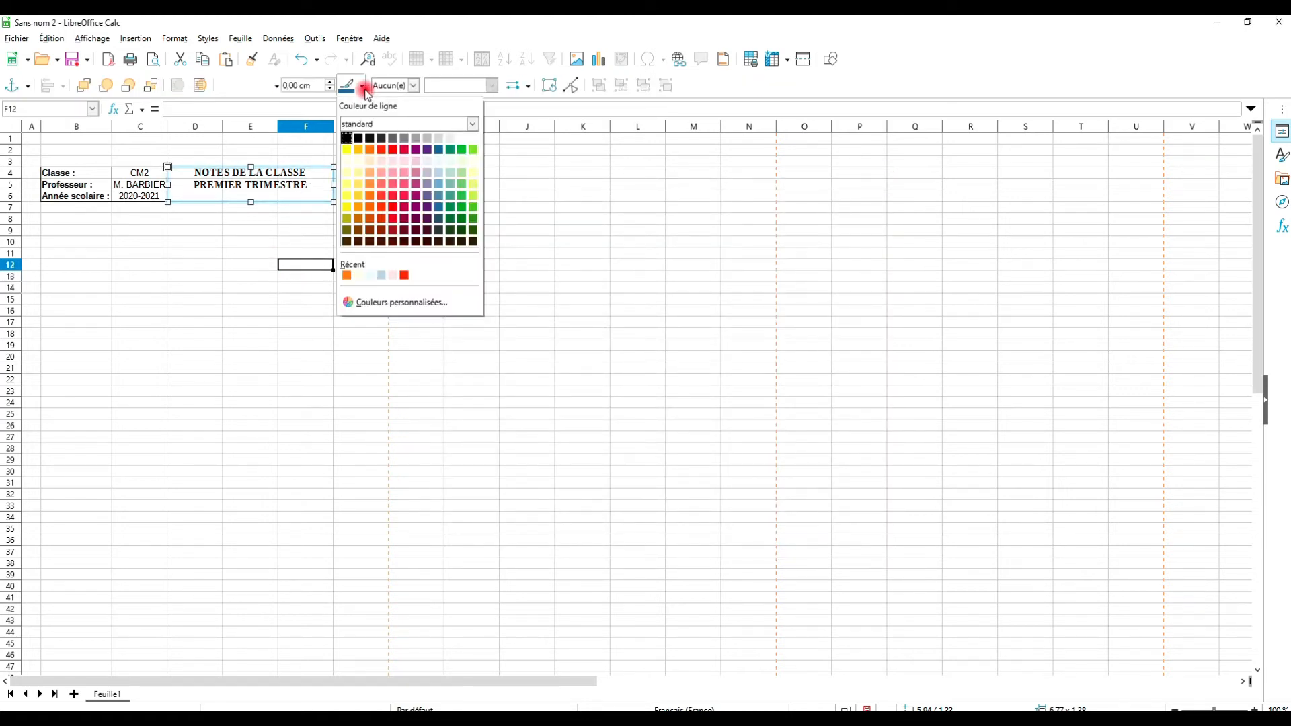
click(355, 139)
click(251, 275)
click(300, 184)
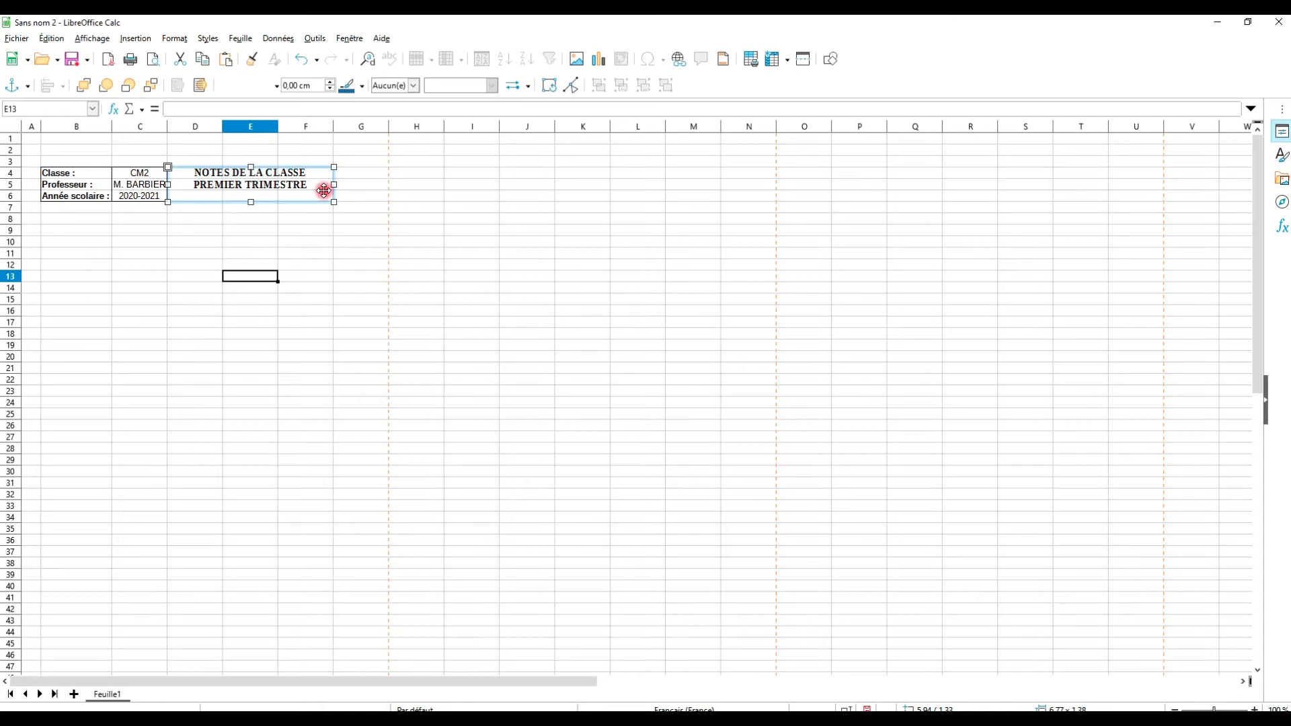
click(362, 86)
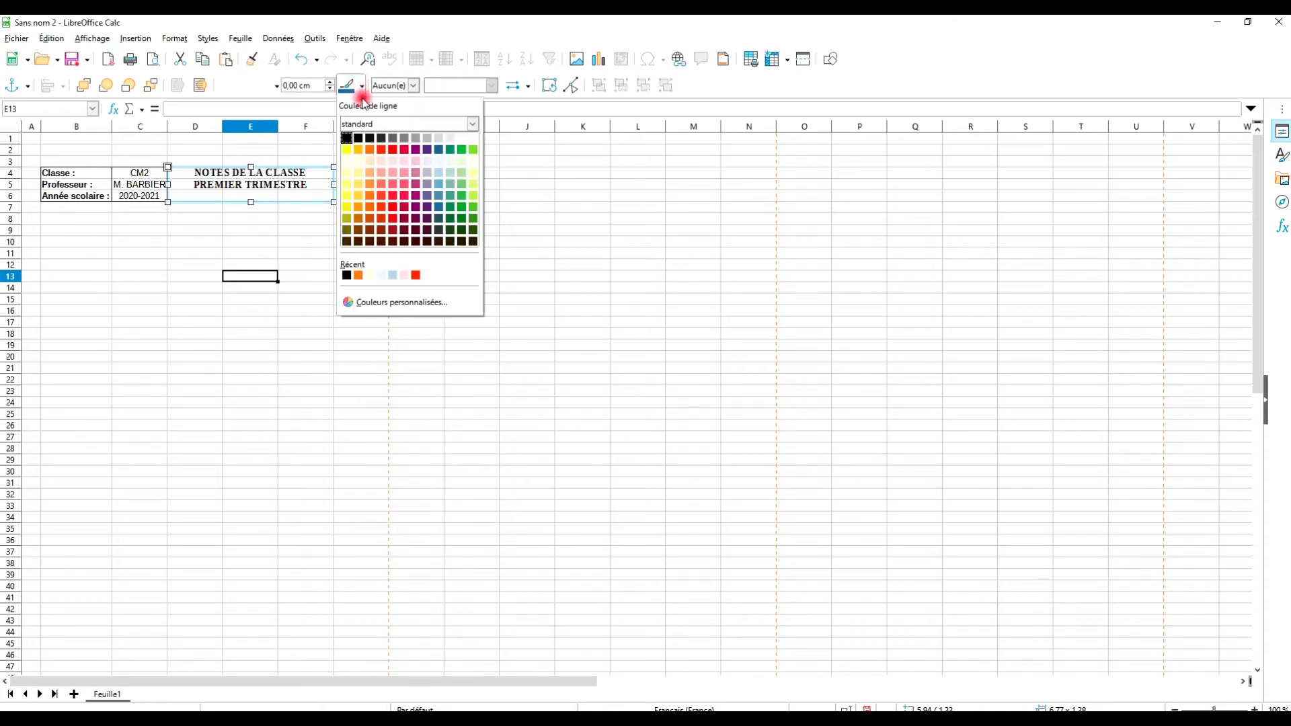
click(357, 140)
click(287, 286)
click(289, 181)
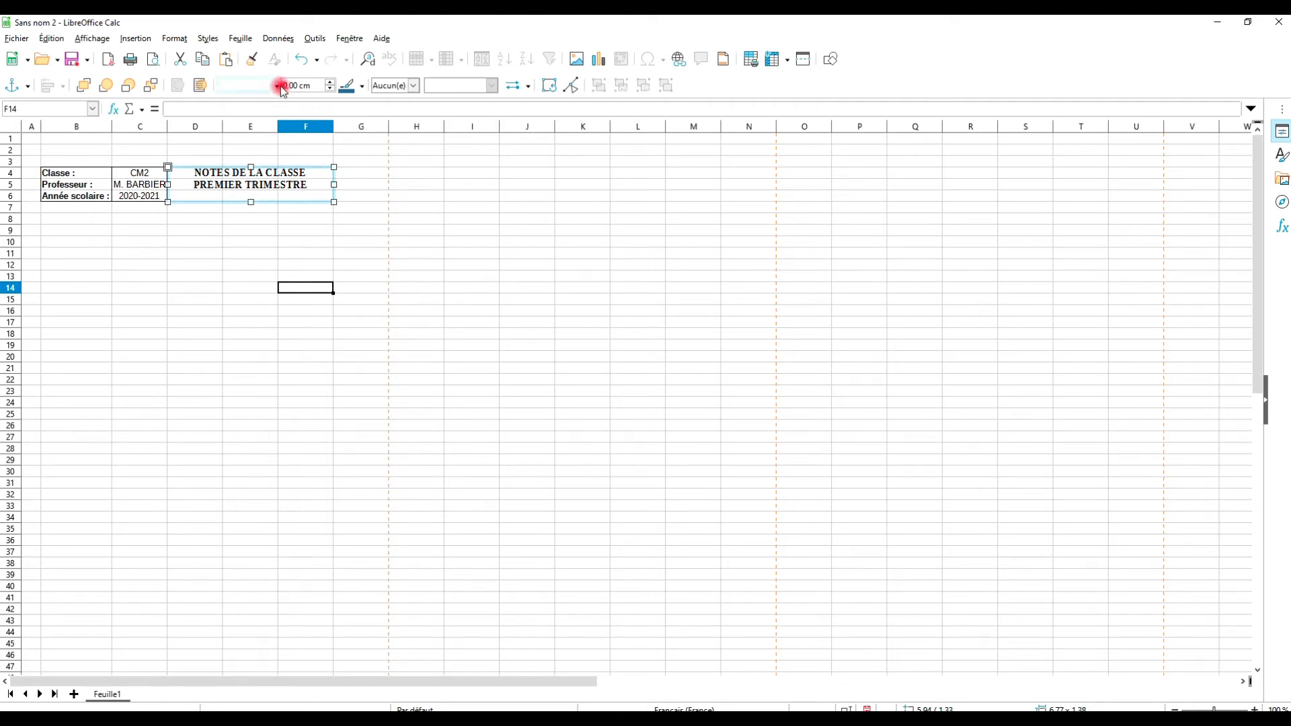
Try out line styles for the border of the title text box.
click(277, 86)
click(262, 158)
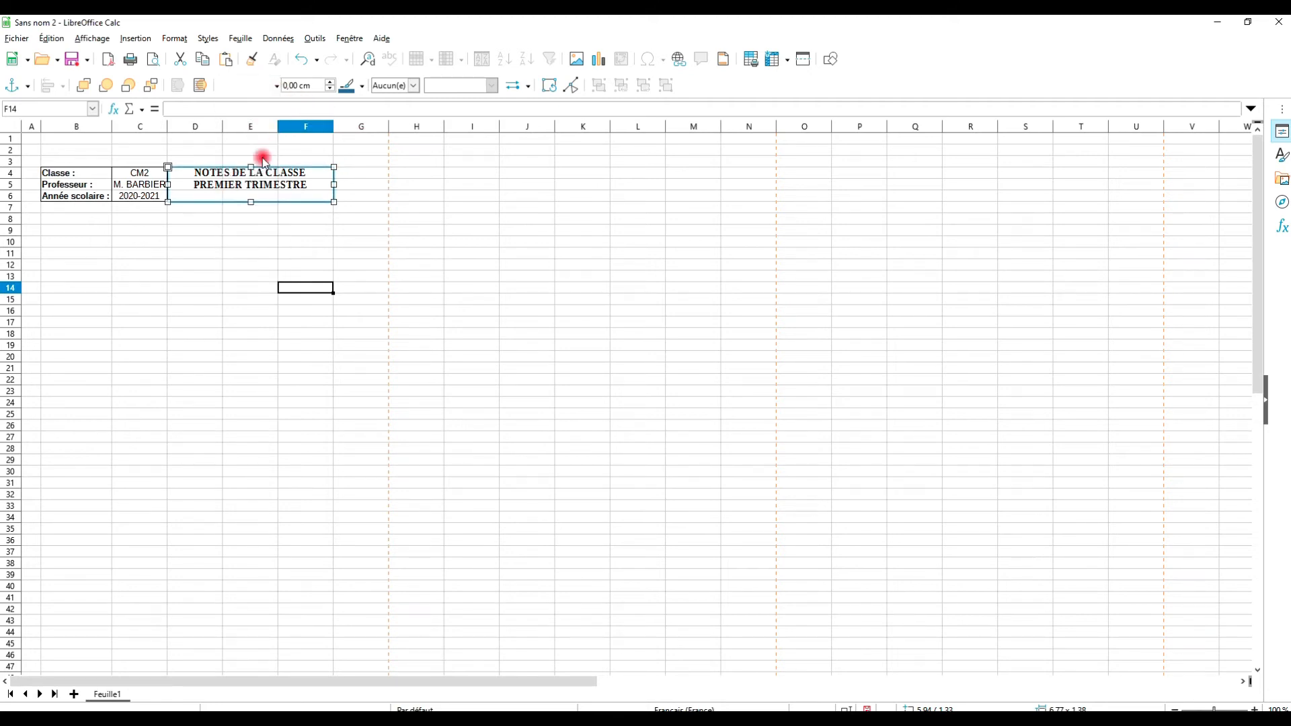
click(288, 184)
click(272, 86)
click(260, 142)
click(271, 276)
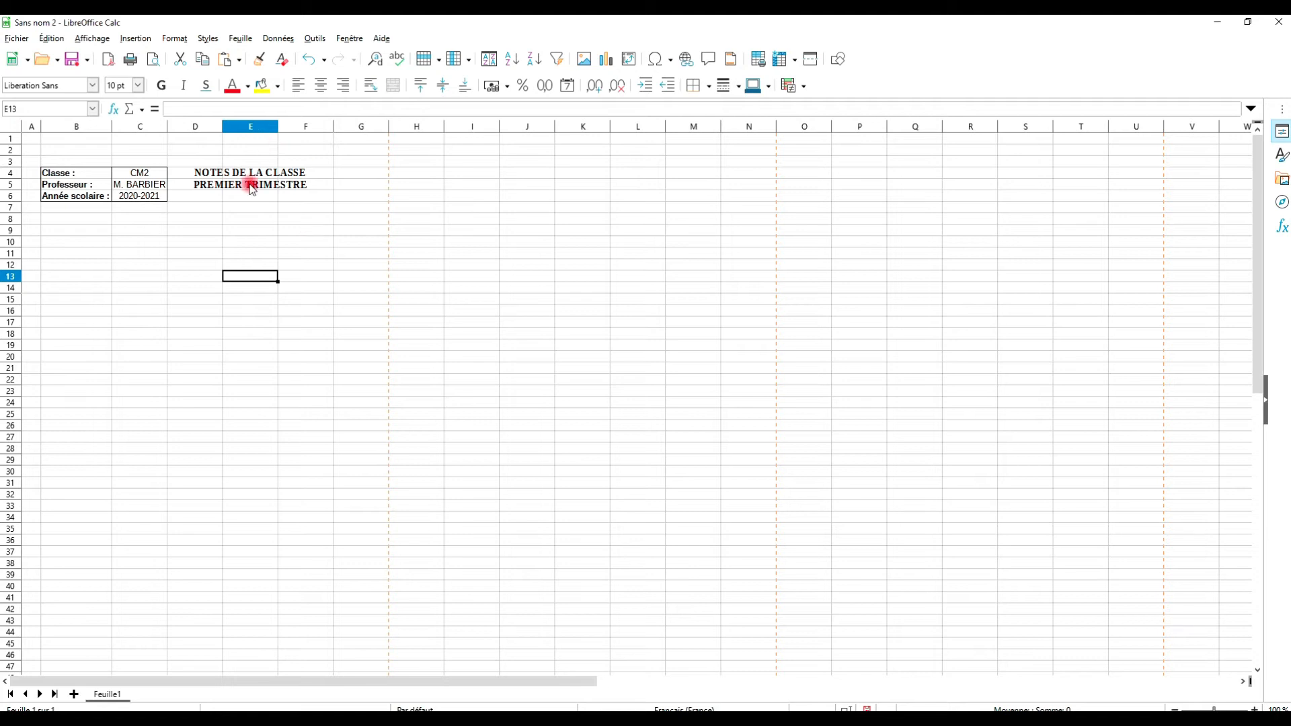
click(274, 196)
click(291, 254)
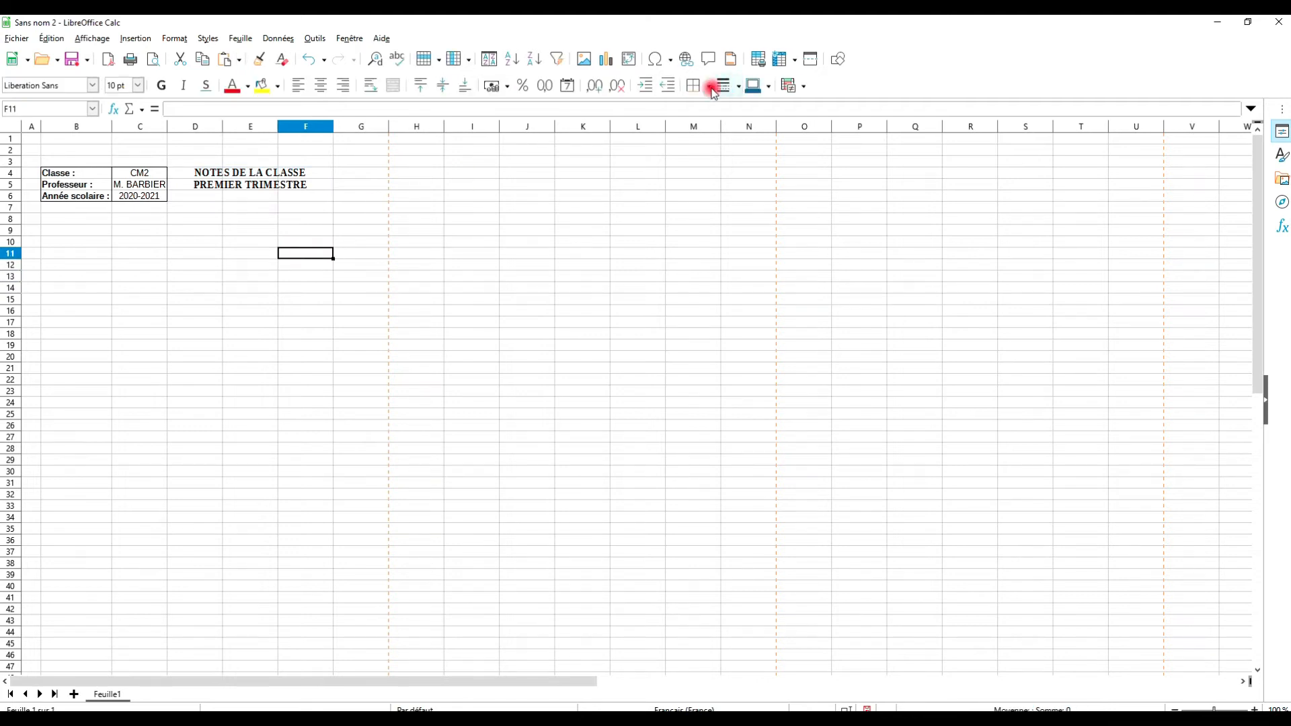
Give the title text box a continuous solid border line.
click(299, 174)
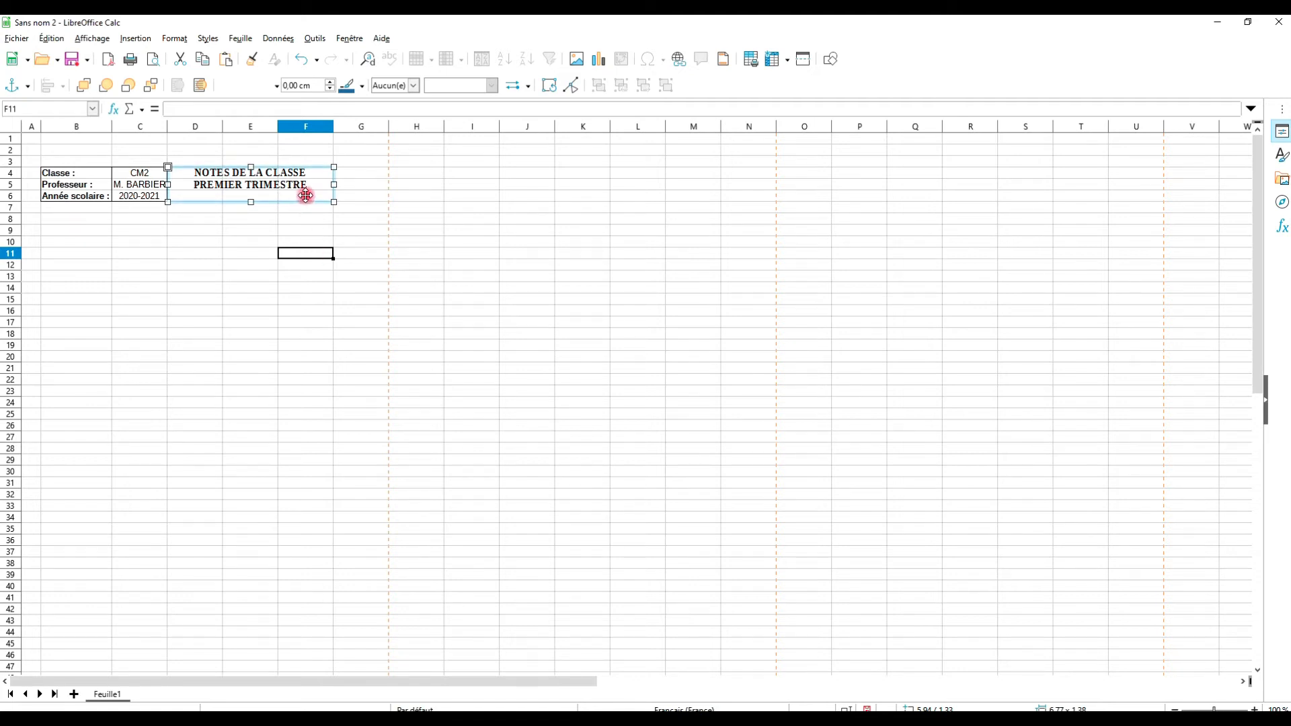
click(275, 85)
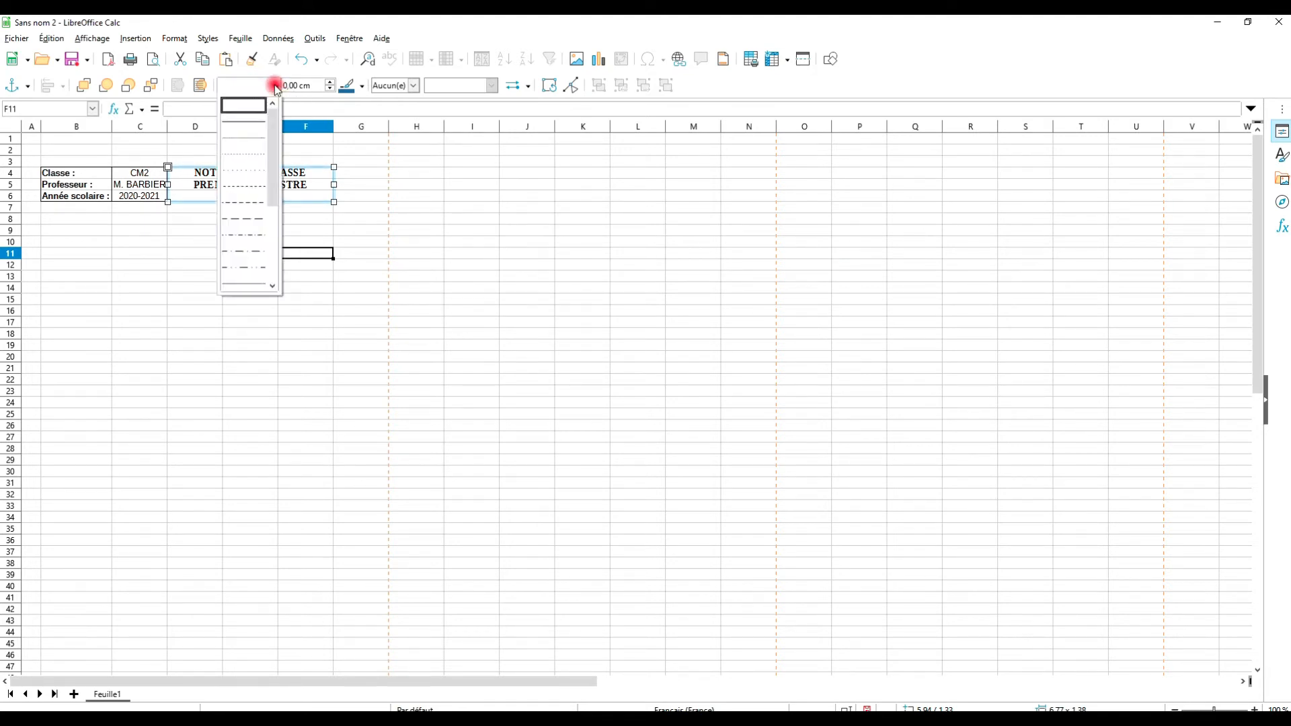
click(259, 124)
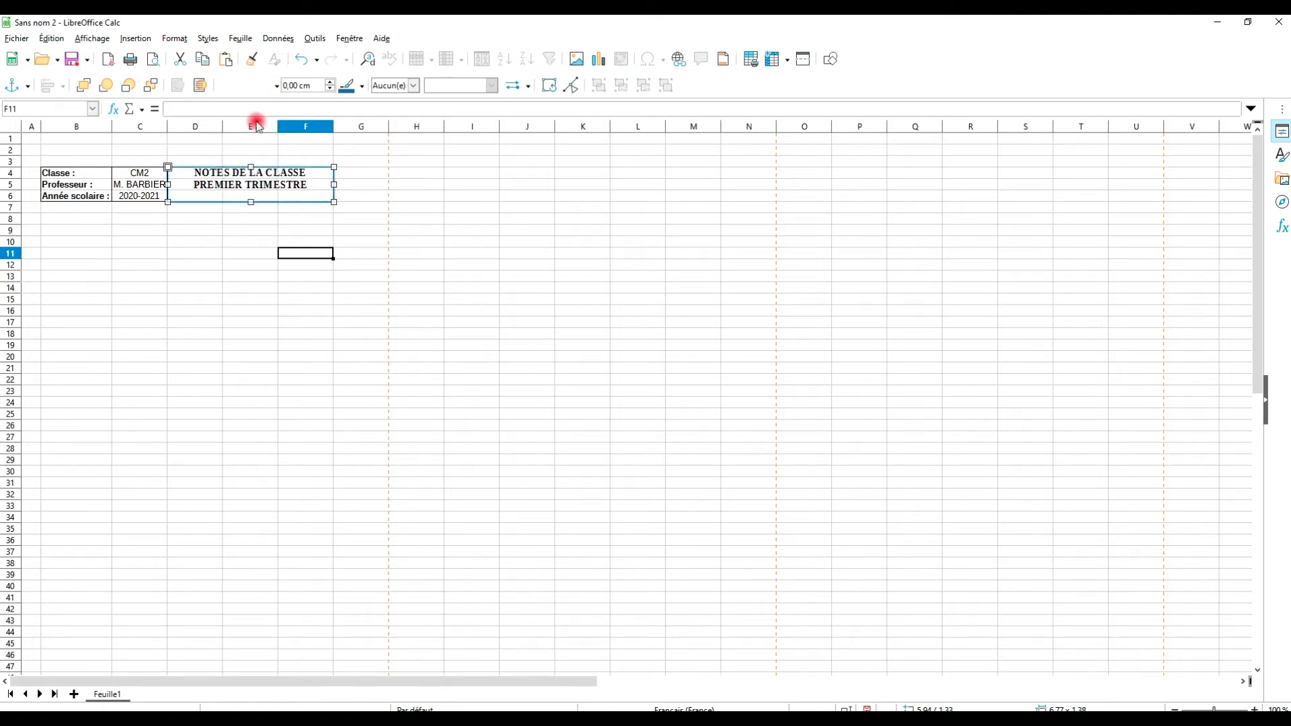
click(269, 242)
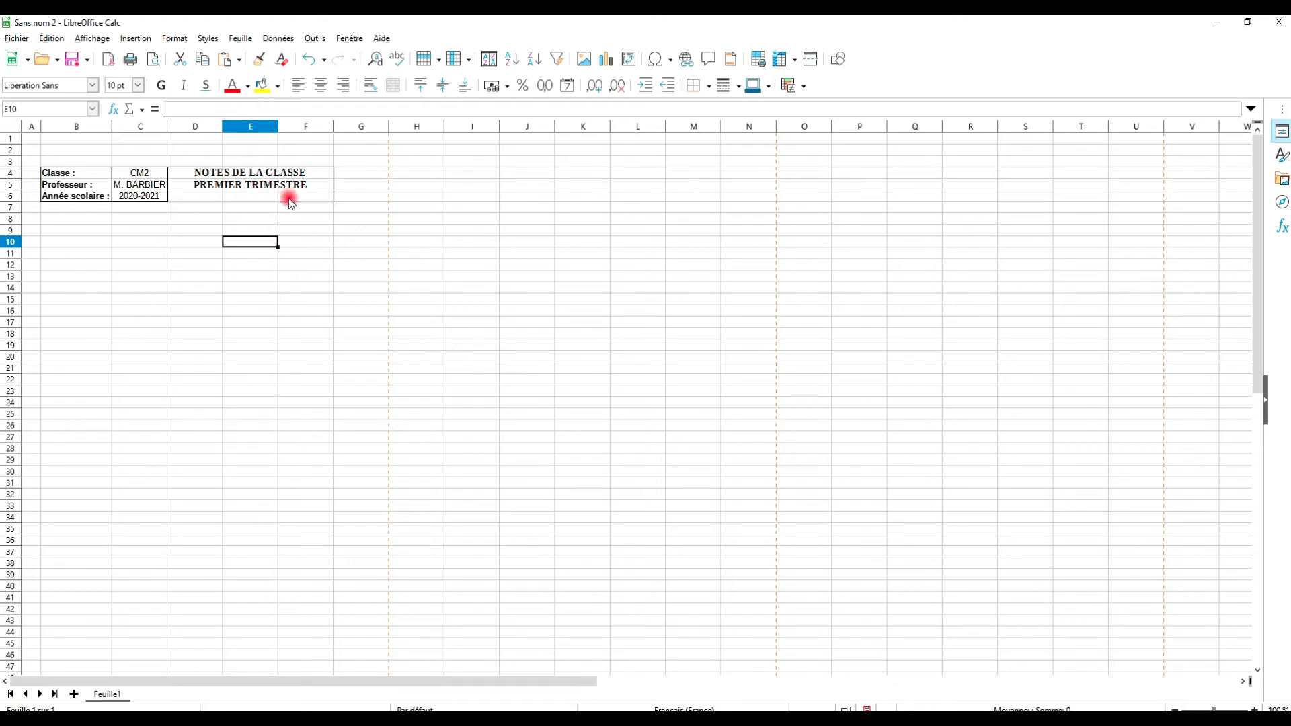
click(166, 242)
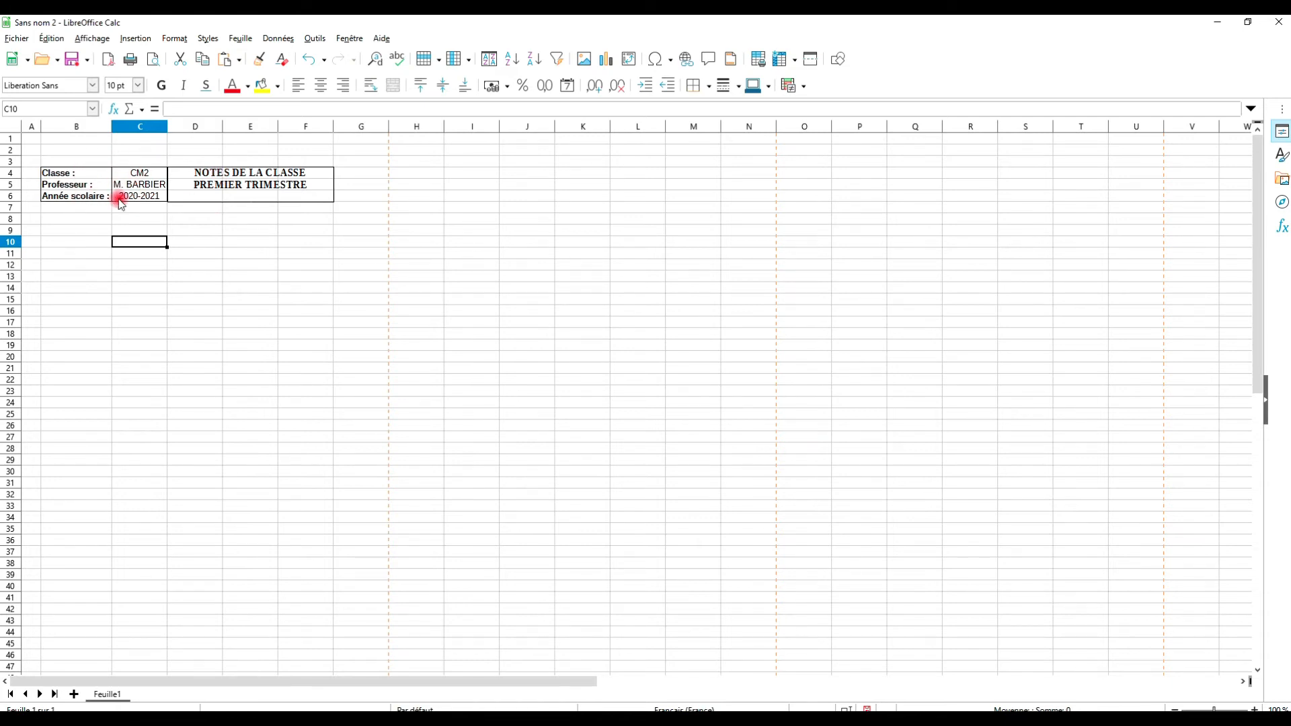
click(162, 232)
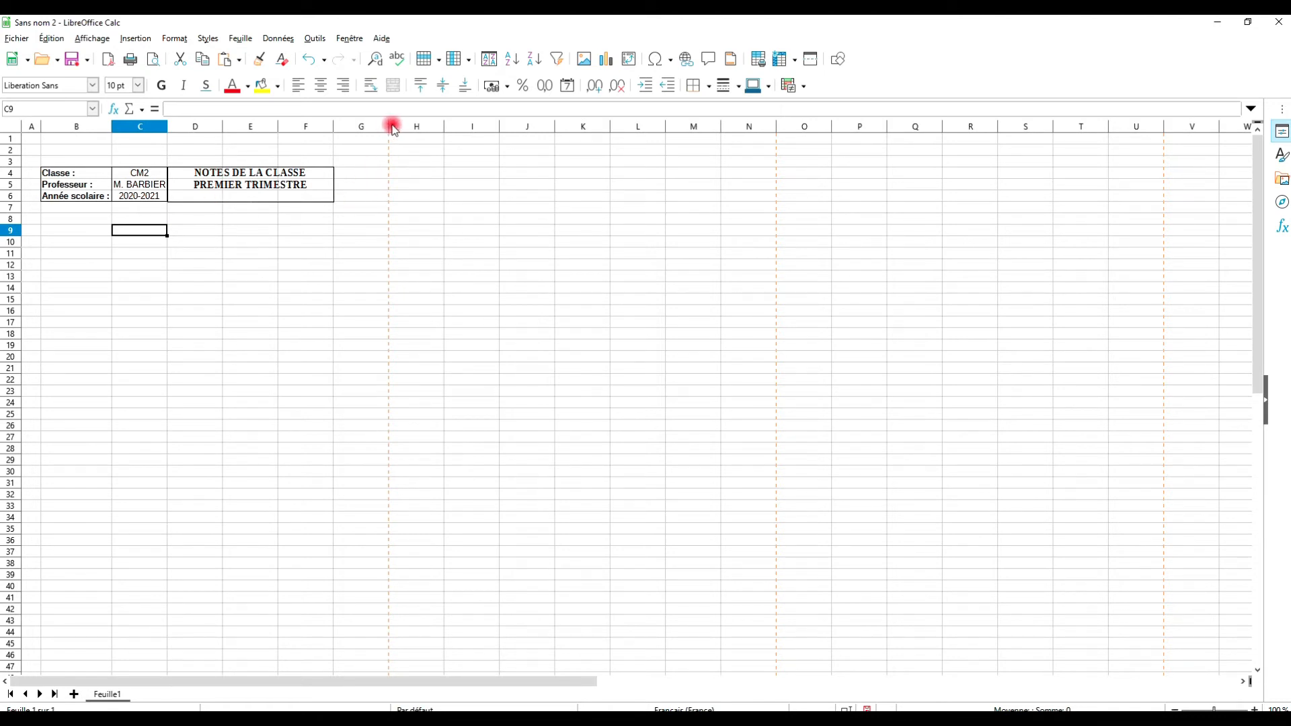
Narrow columns G and H so that the first page ends right after column H.
mouse_move(390, 125)
mouse_down()
mouse_move(366, 125)
mouse_move(421, 125)
mouse_move(403, 126)
mouse_up()
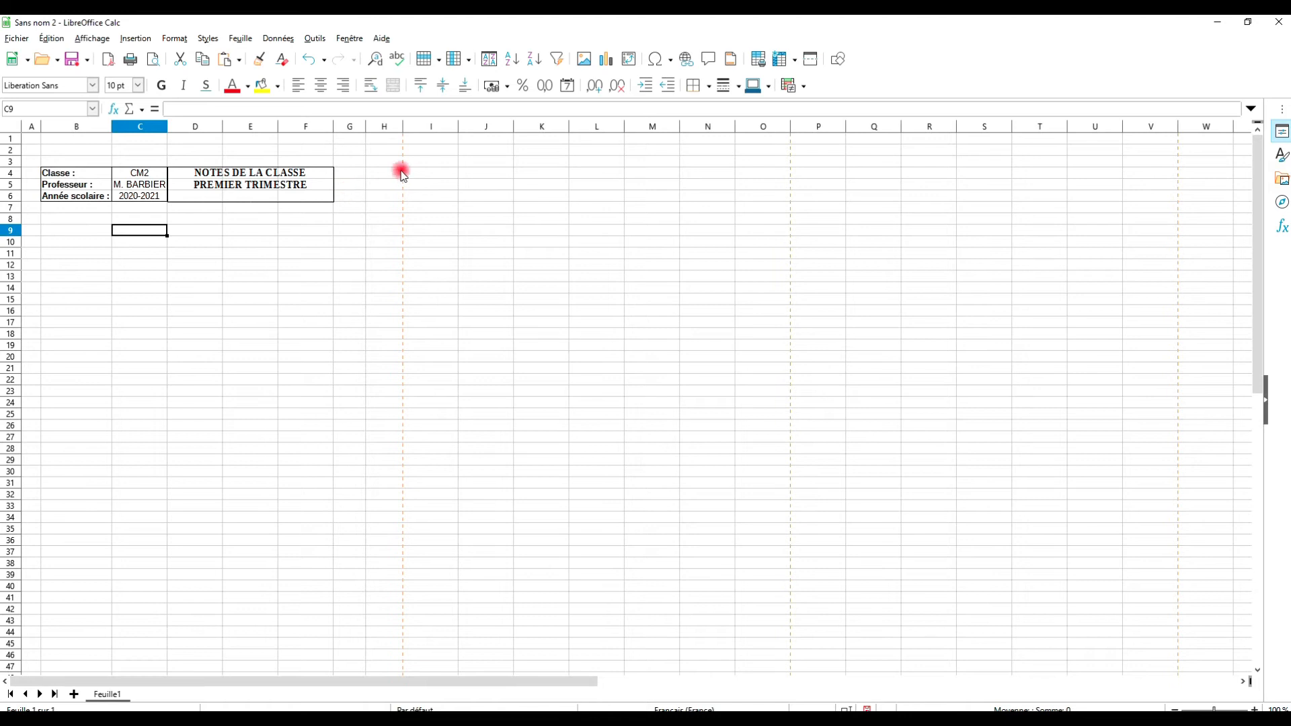
click(363, 127)
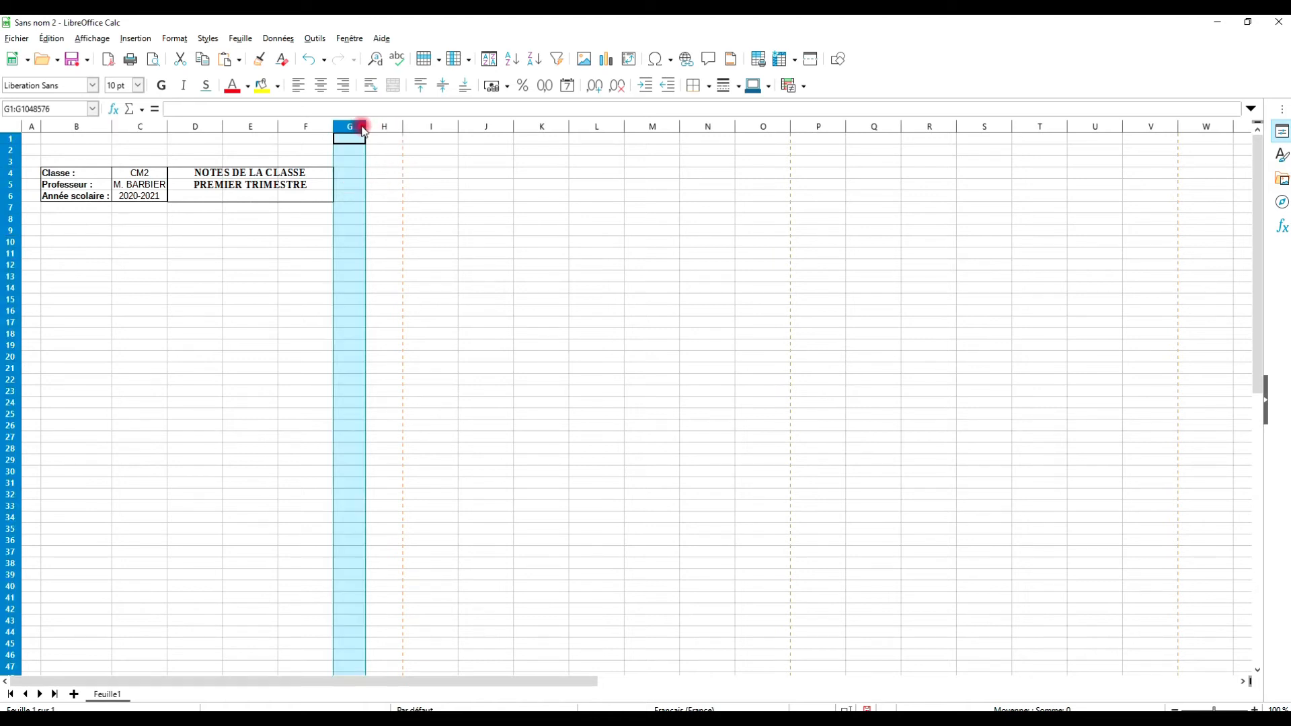
click(373, 150)
drag(366, 126, 390, 125)
click(412, 160)
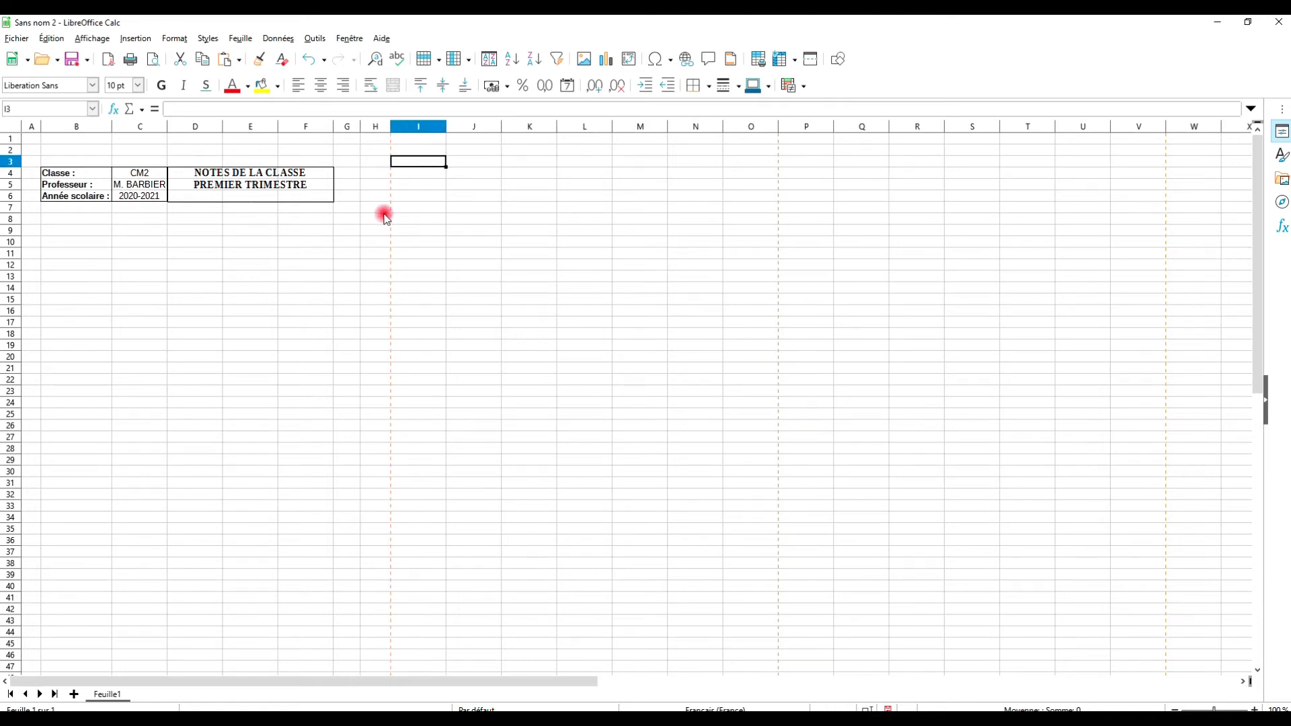
Check the page layout of the header block in the print preview and return to the sheet.
click(17, 39)
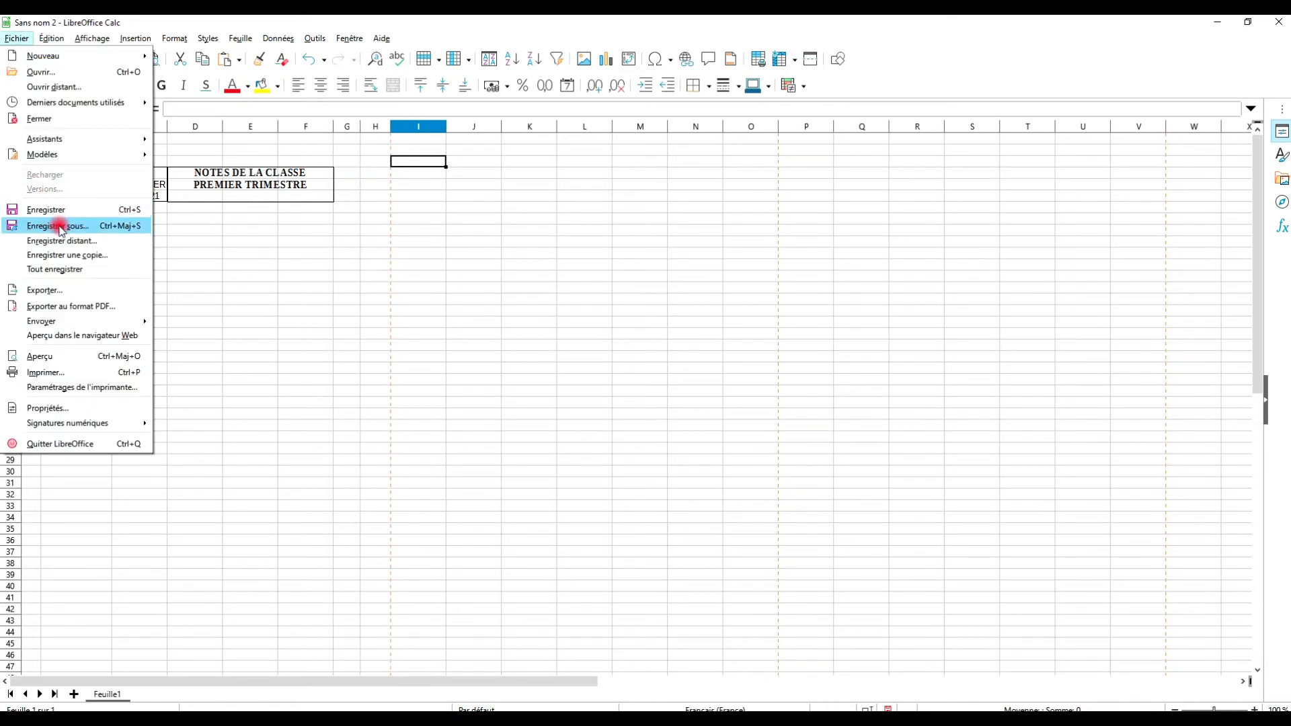
click(54, 355)
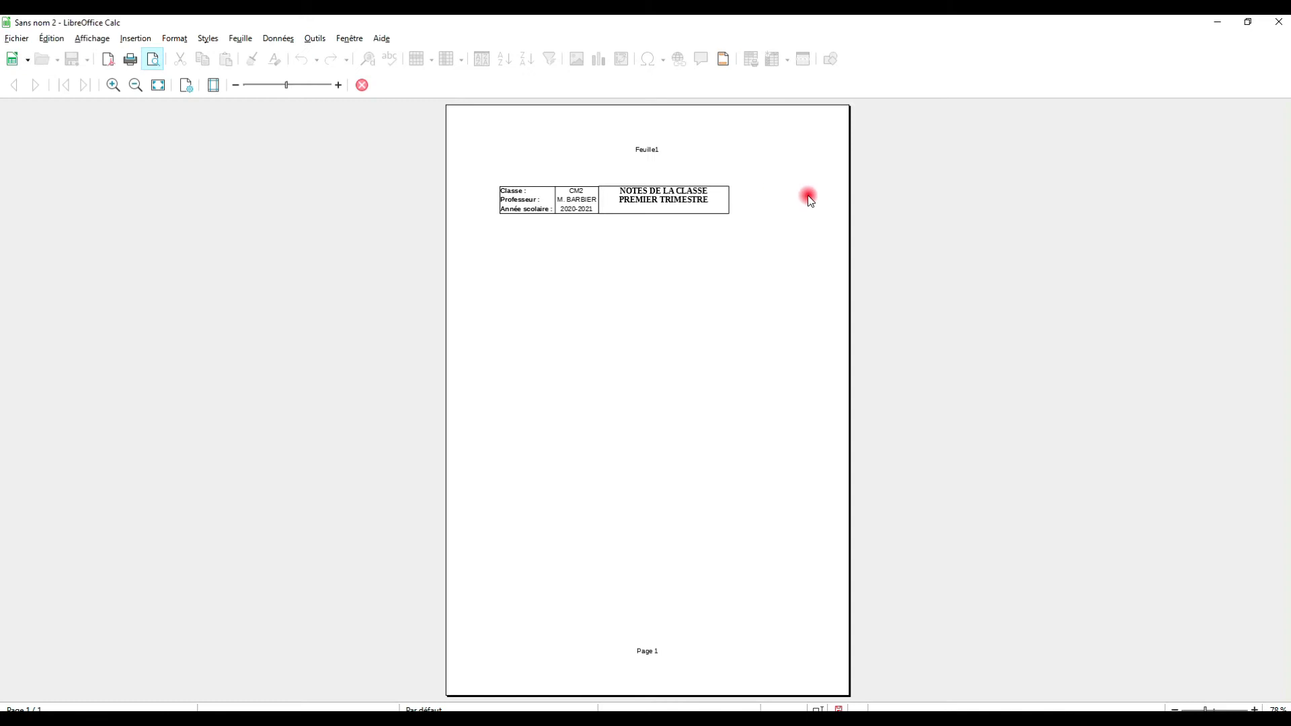
click(362, 85)
Enter the headings "NOM" in B8 and "Prénom" in C8 and centre both of them.
click(64, 219)
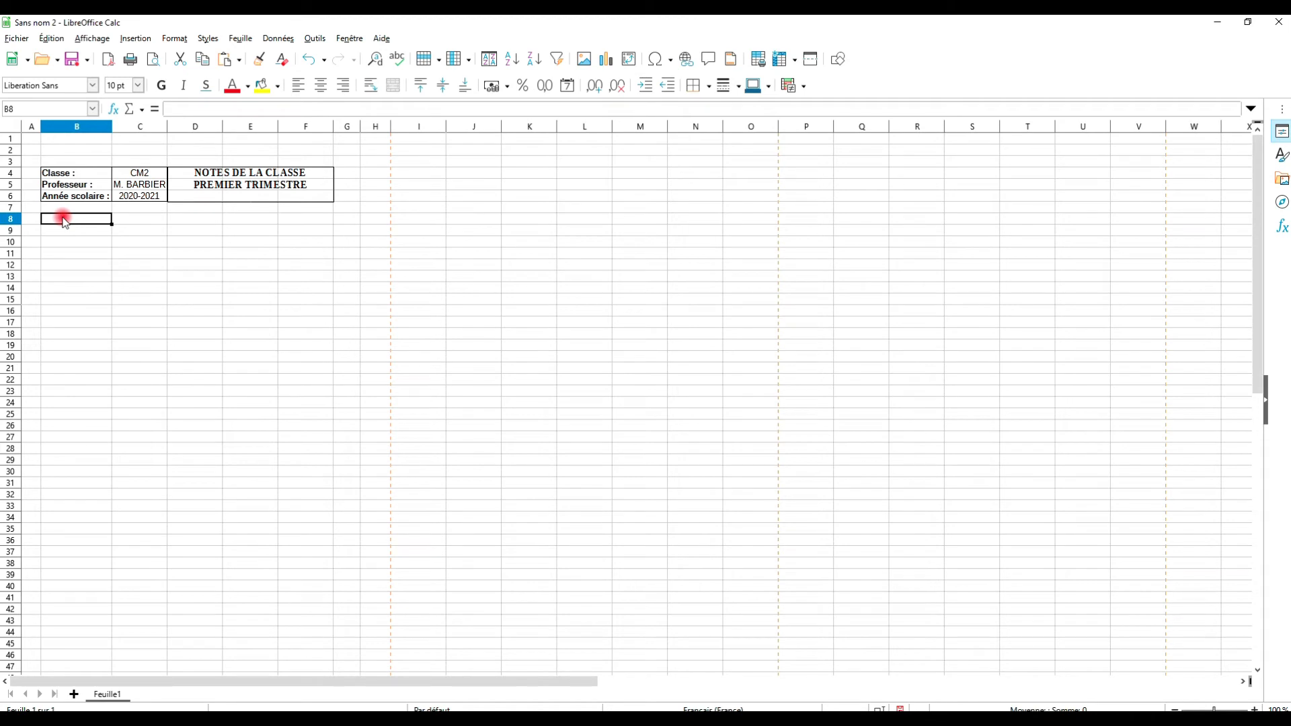
text(NOM)
click(134, 221)
text(Prénom)
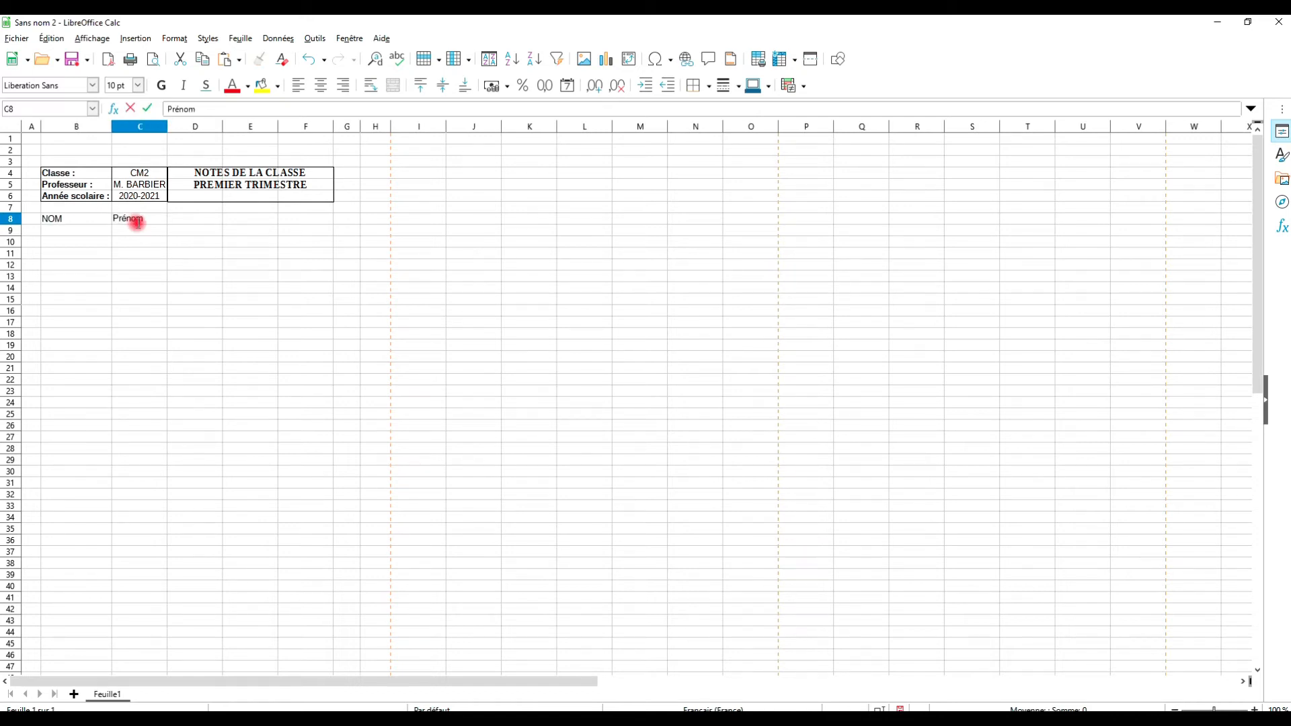
click(195, 219)
drag(79, 223, 130, 221)
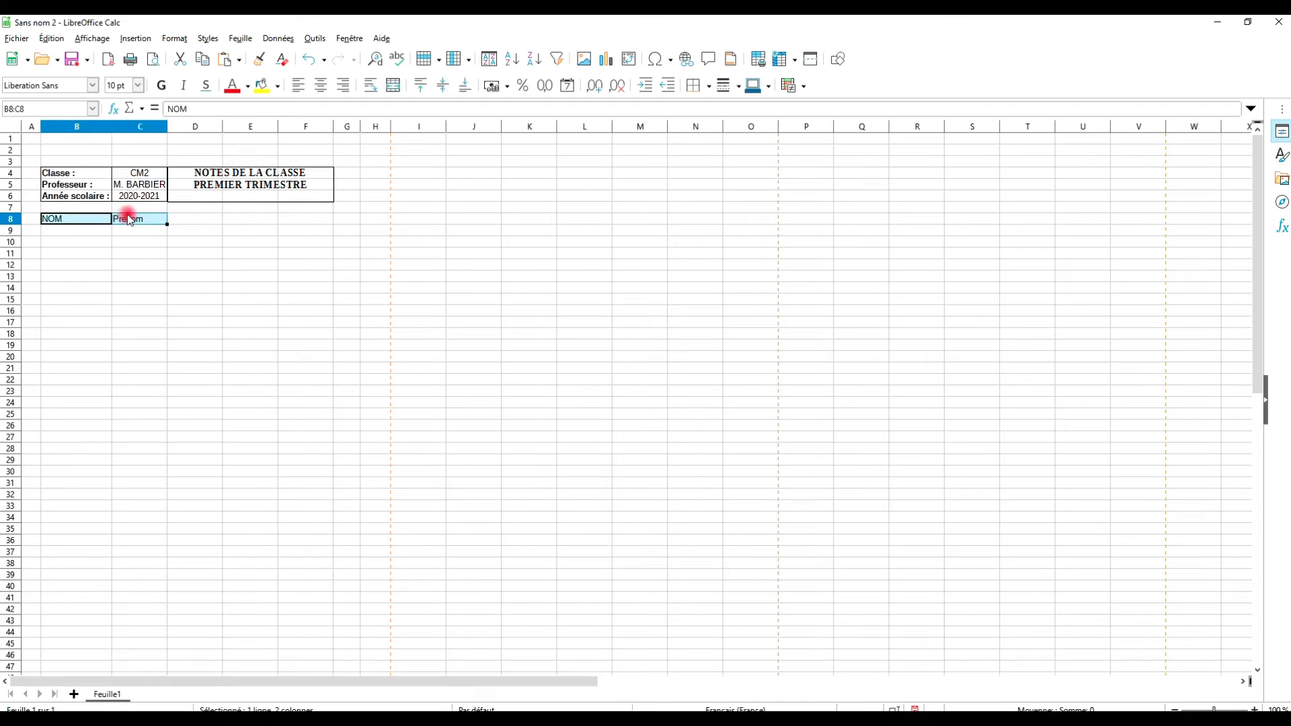
click(219, 264)
Enter the column headings "Evaluation 1" in D8 and "Evaluation 2" in E8.
click(199, 222)
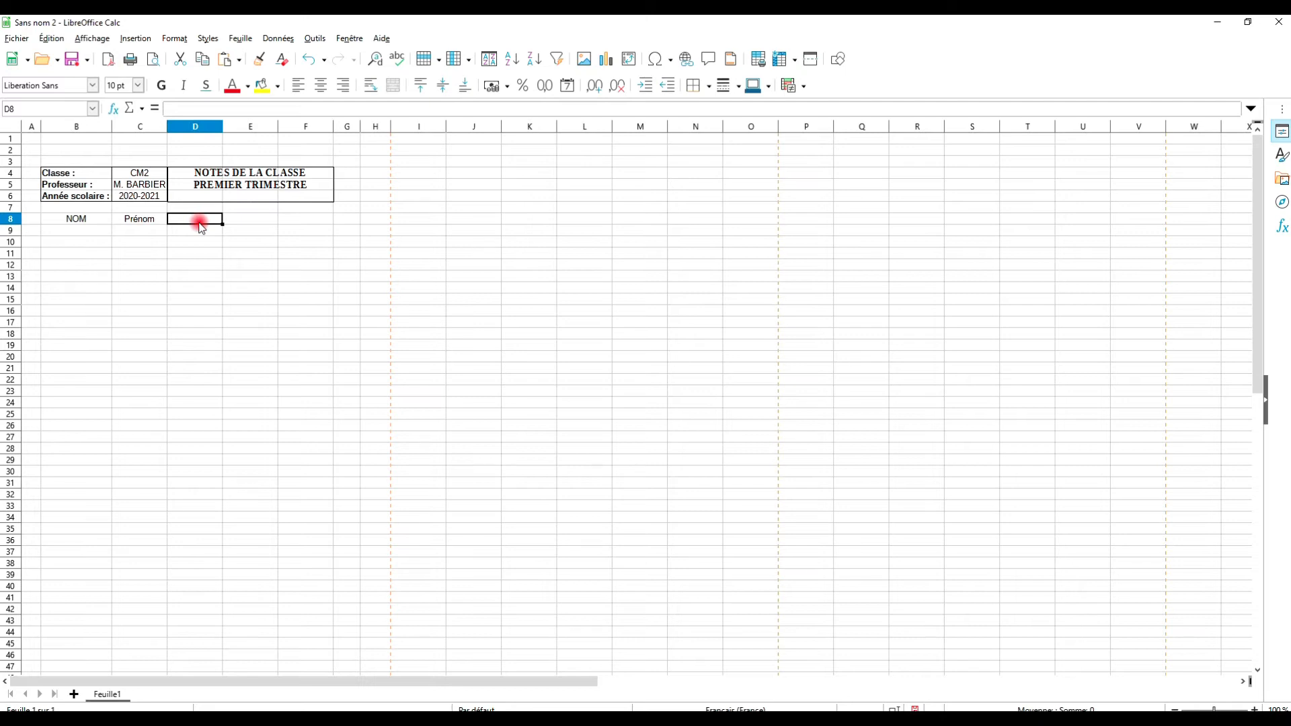
click(242, 222)
text(Evaluation 2)
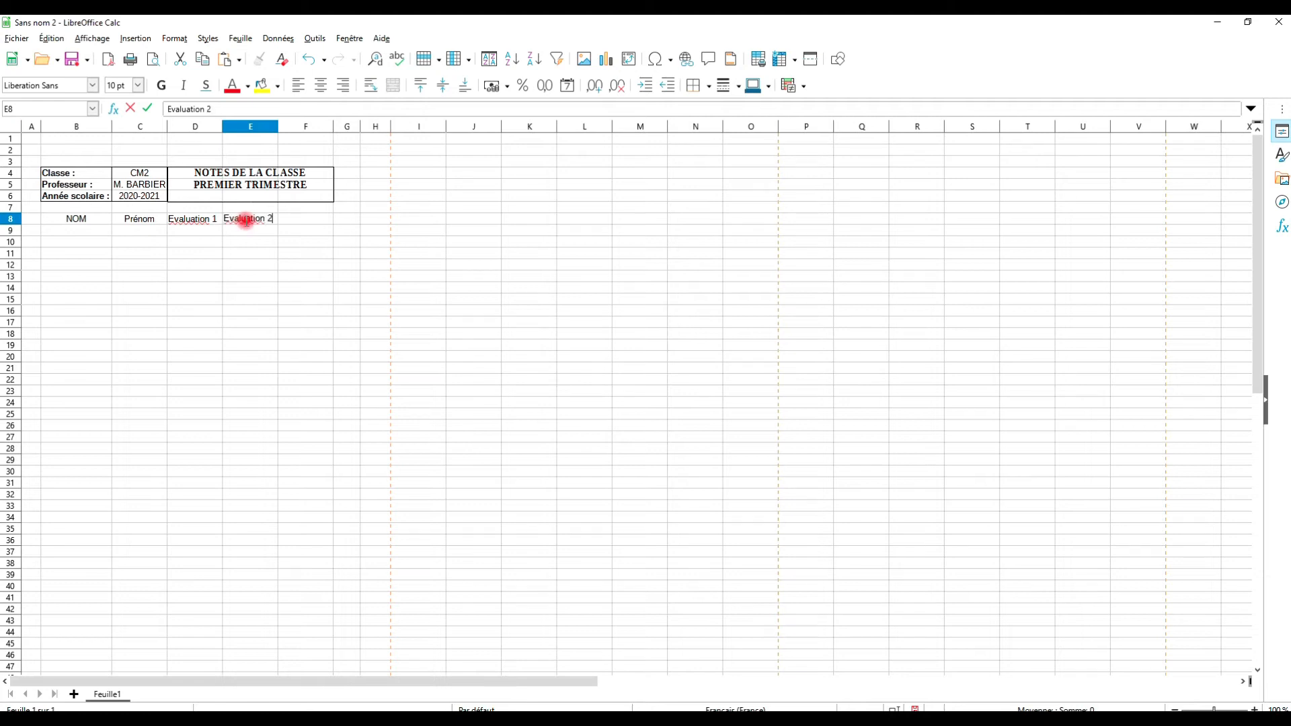
key(Return)
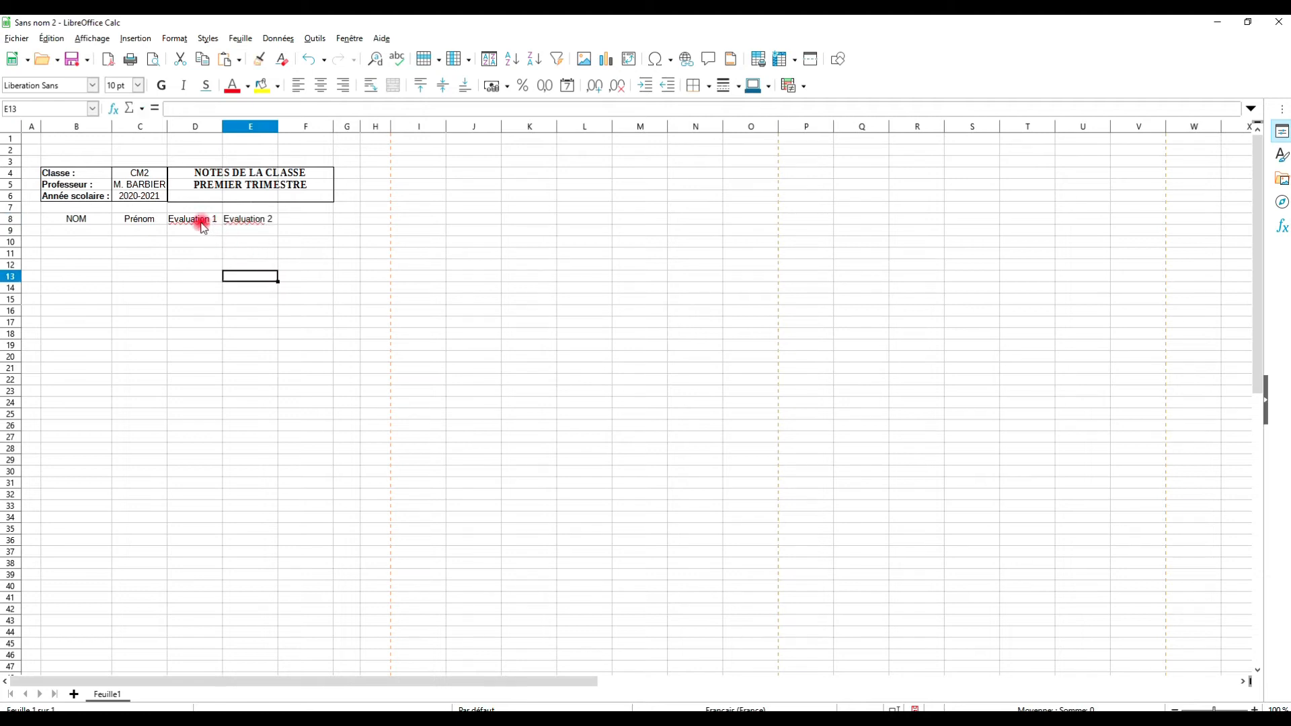
click(308, 235)
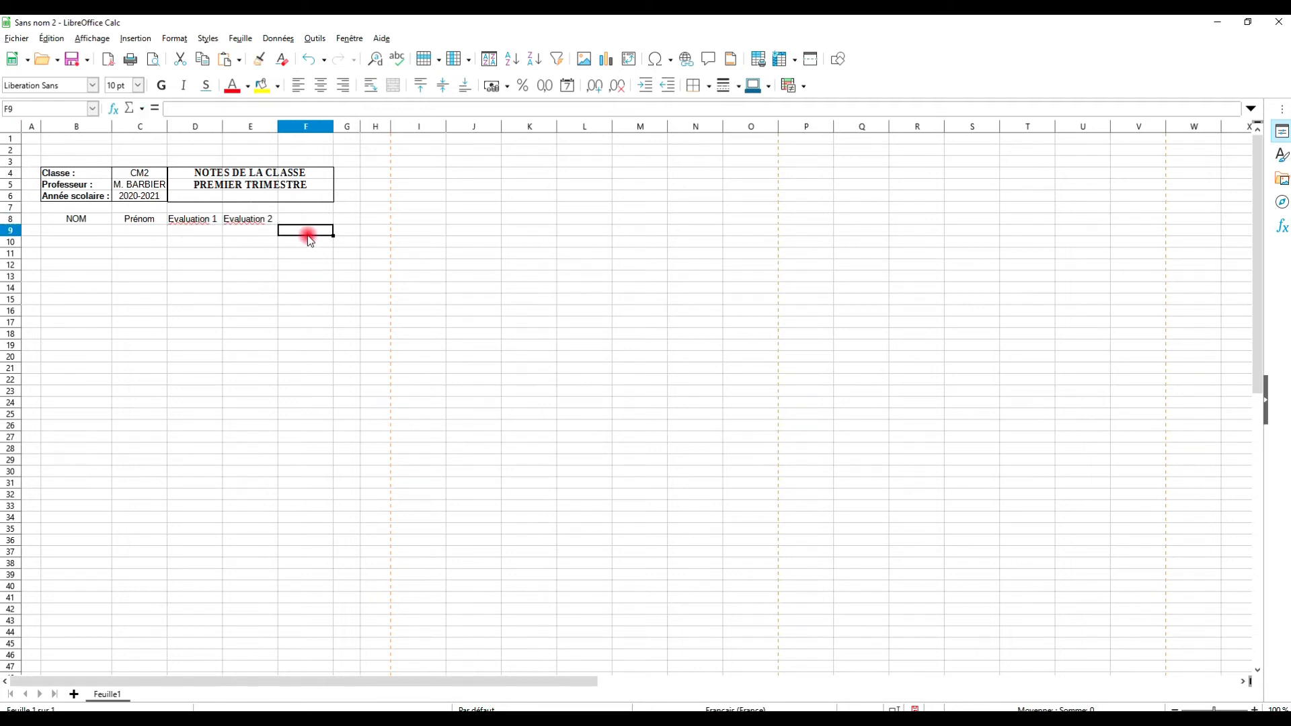
click(132, 233)
click(75, 231)
drag(73, 221, 289, 209)
click(83, 234)
drag(83, 235, 304, 236)
click(313, 300)
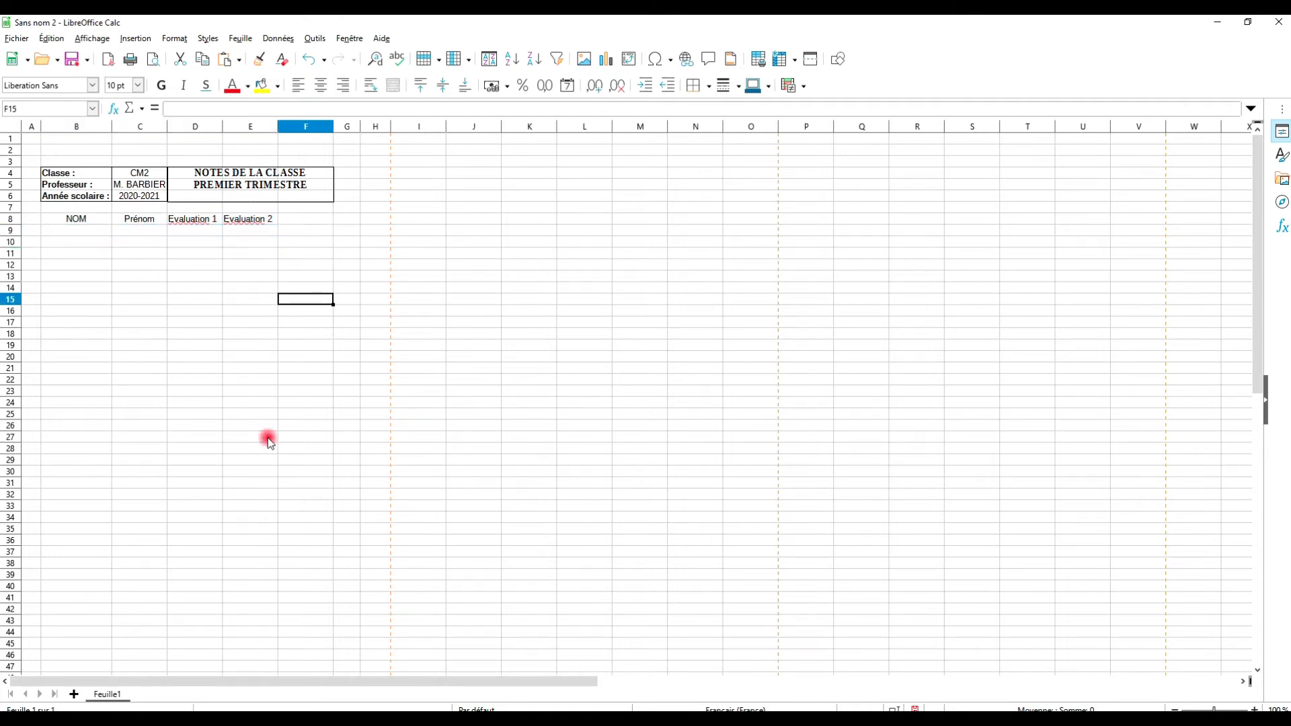
Enter the column heading "Moyenne" in F8.
click(254, 402)
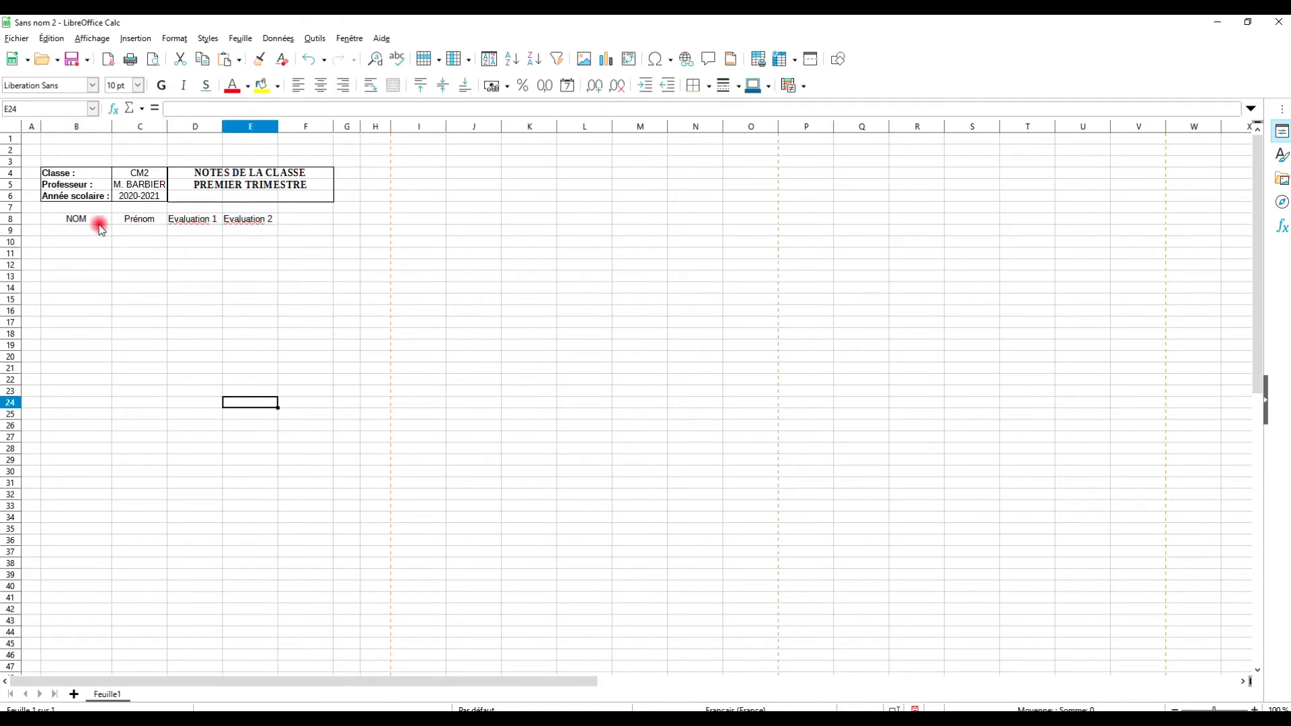
click(288, 220)
text(M)
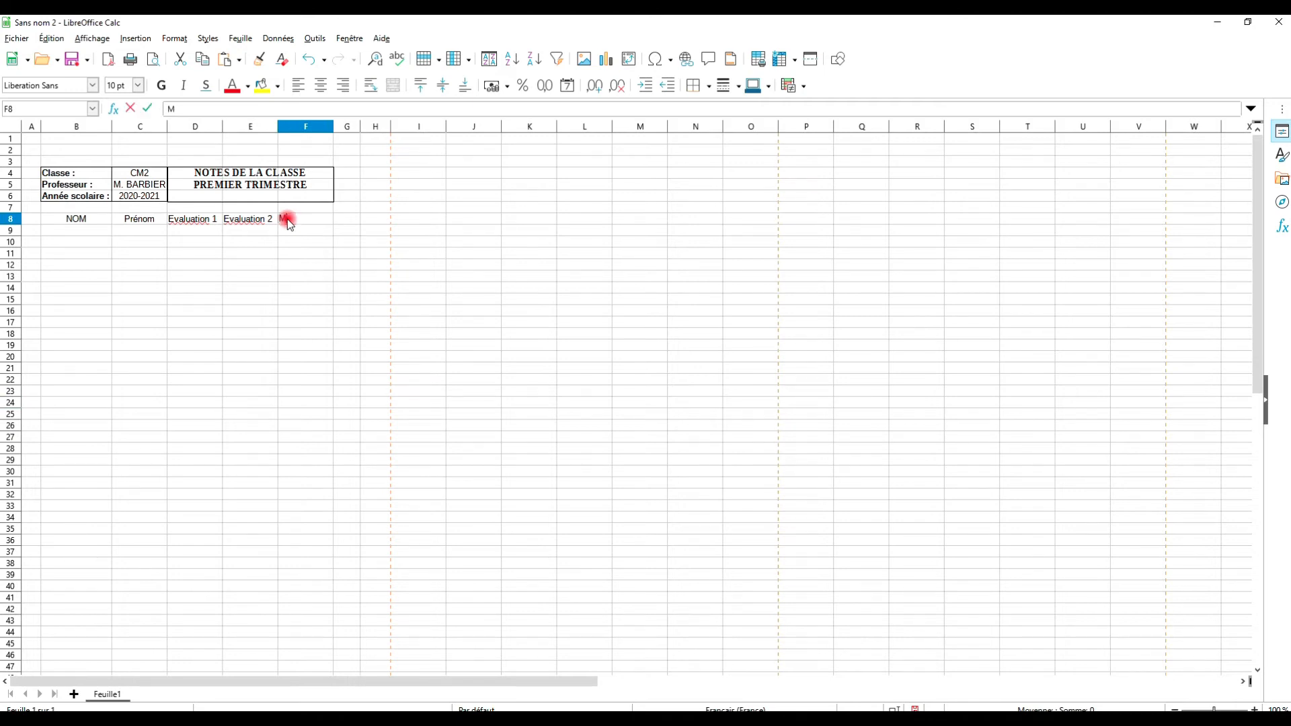
text(oyenne)
key(Return)
Centre the headings in D8:F8 and make the whole heading row B8:F8 bold.
click(195, 222)
drag(196, 223, 296, 218)
click(320, 86)
drag(273, 266, 272, 276)
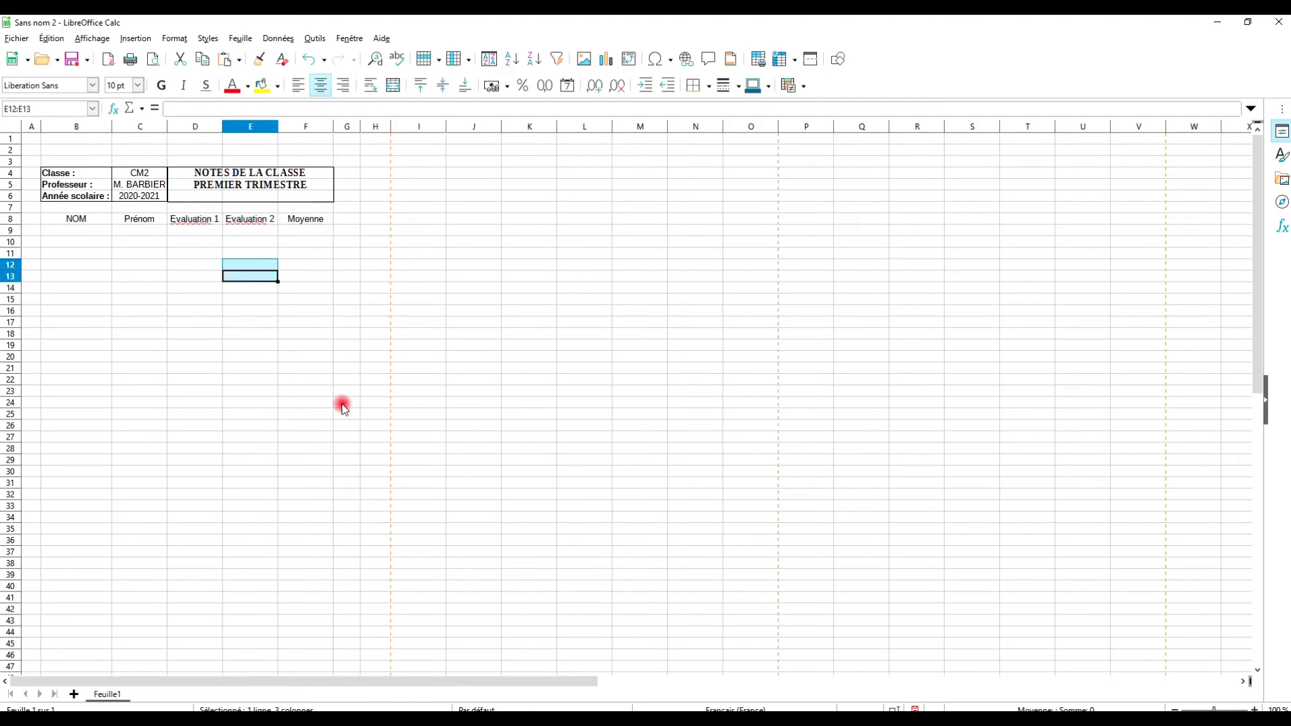
click(267, 339)
drag(75, 219, 327, 215)
click(161, 86)
click(228, 283)
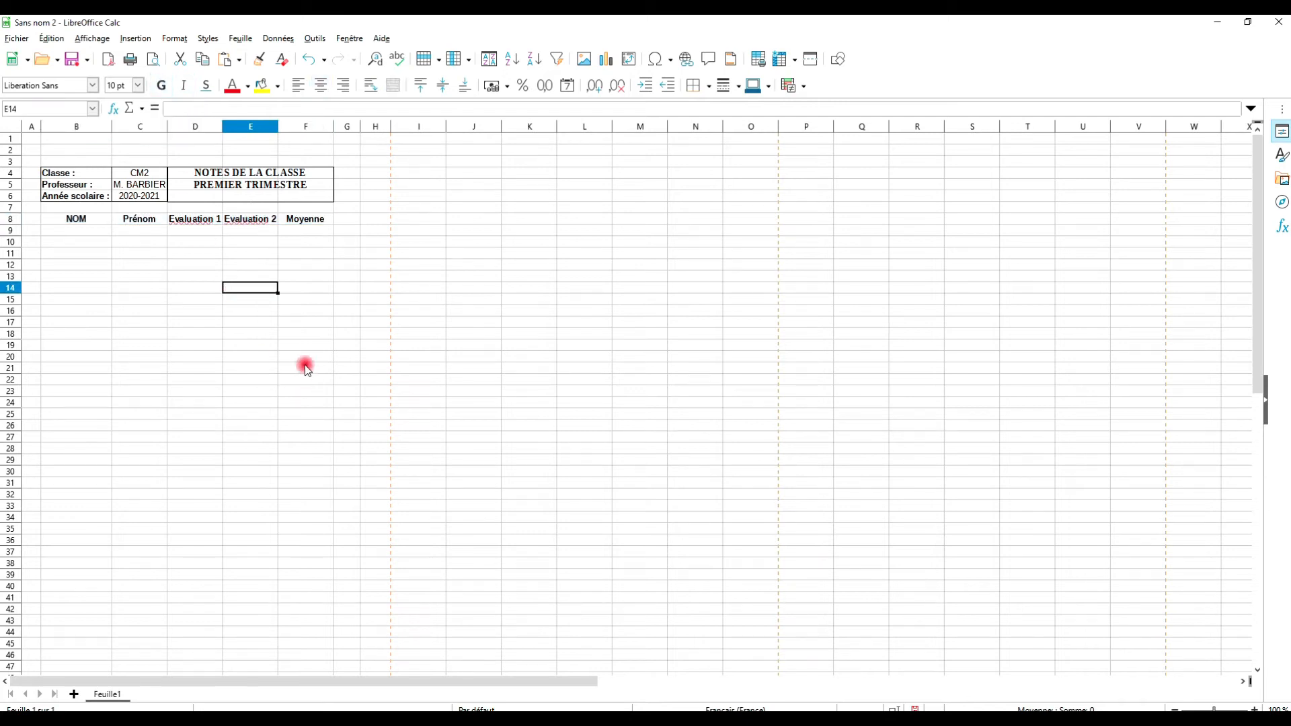
drag(87, 223, 305, 221)
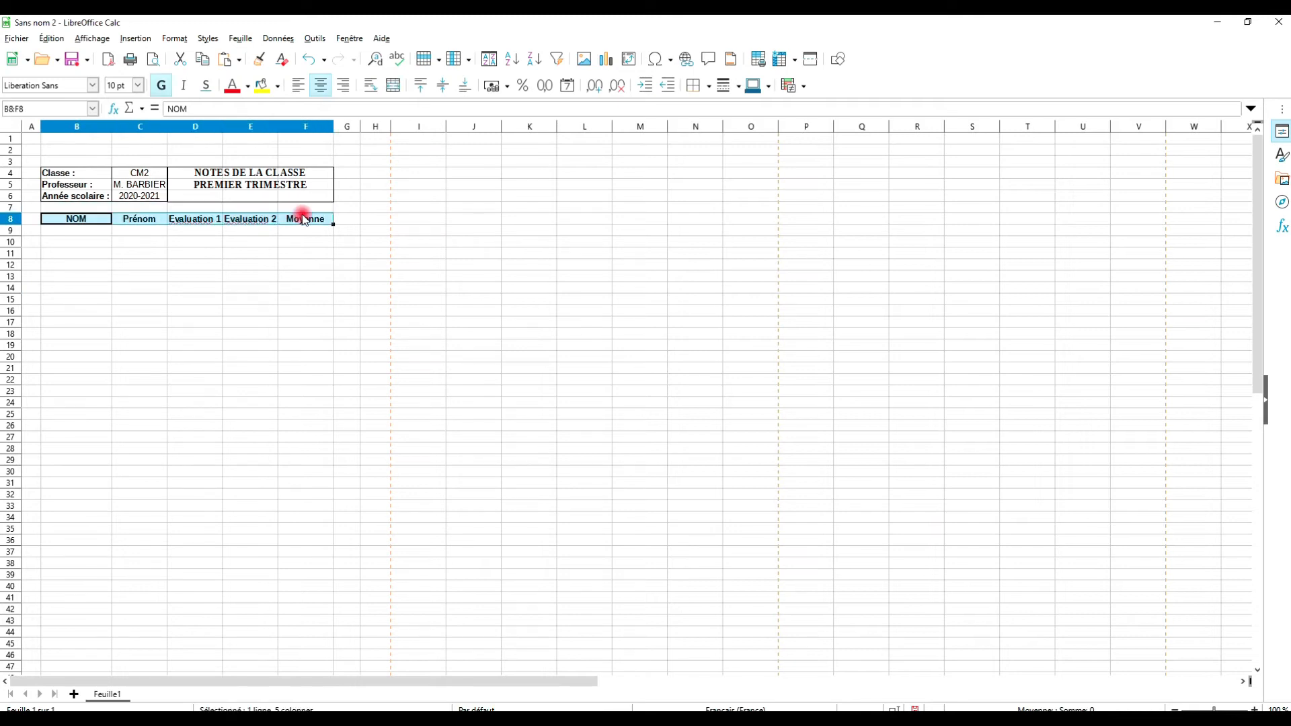
click(287, 275)
drag(70, 171, 139, 196)
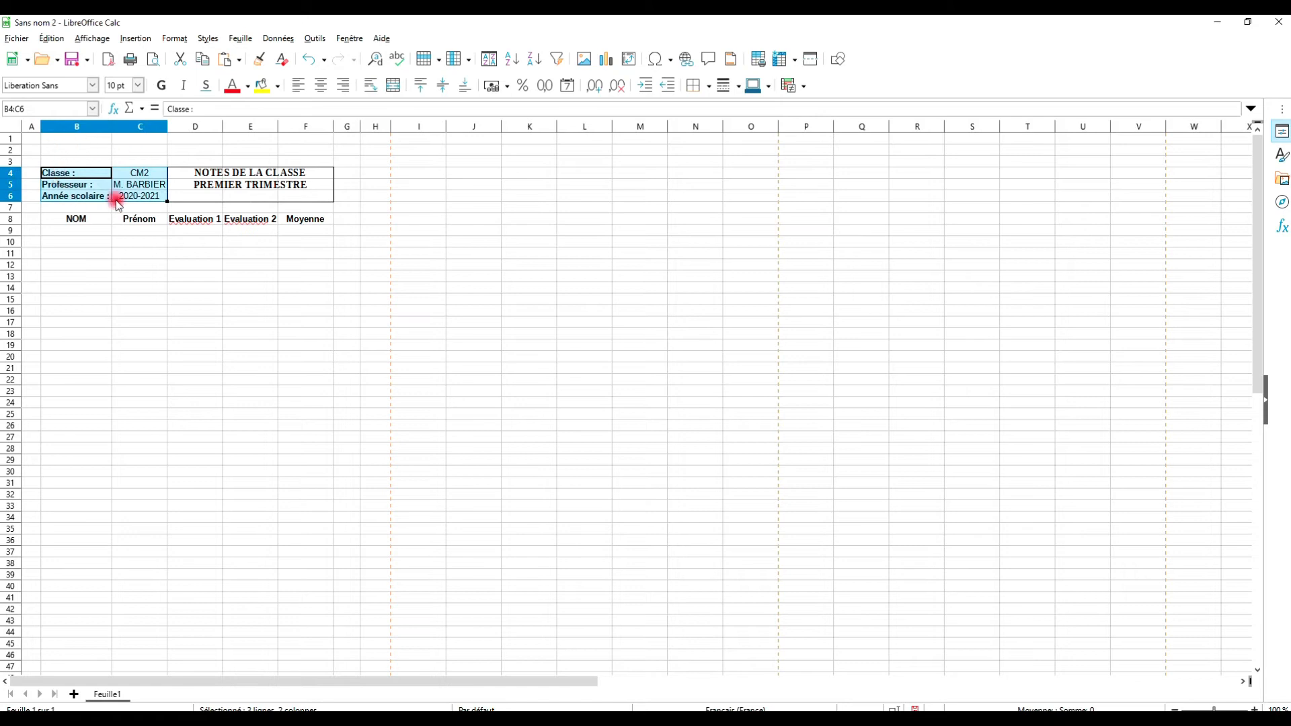
click(156, 177)
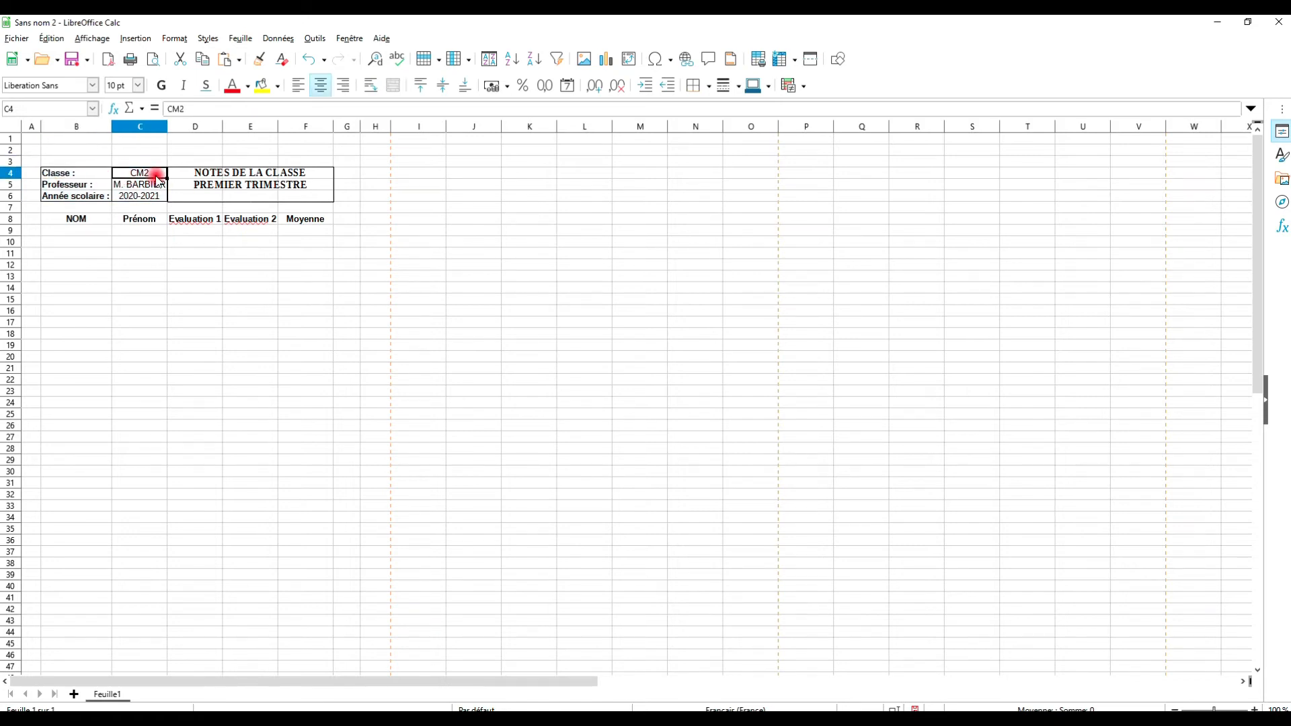
Apply full borders, outer and inner, to the heading cells B8:F8.
drag(81, 220, 333, 222)
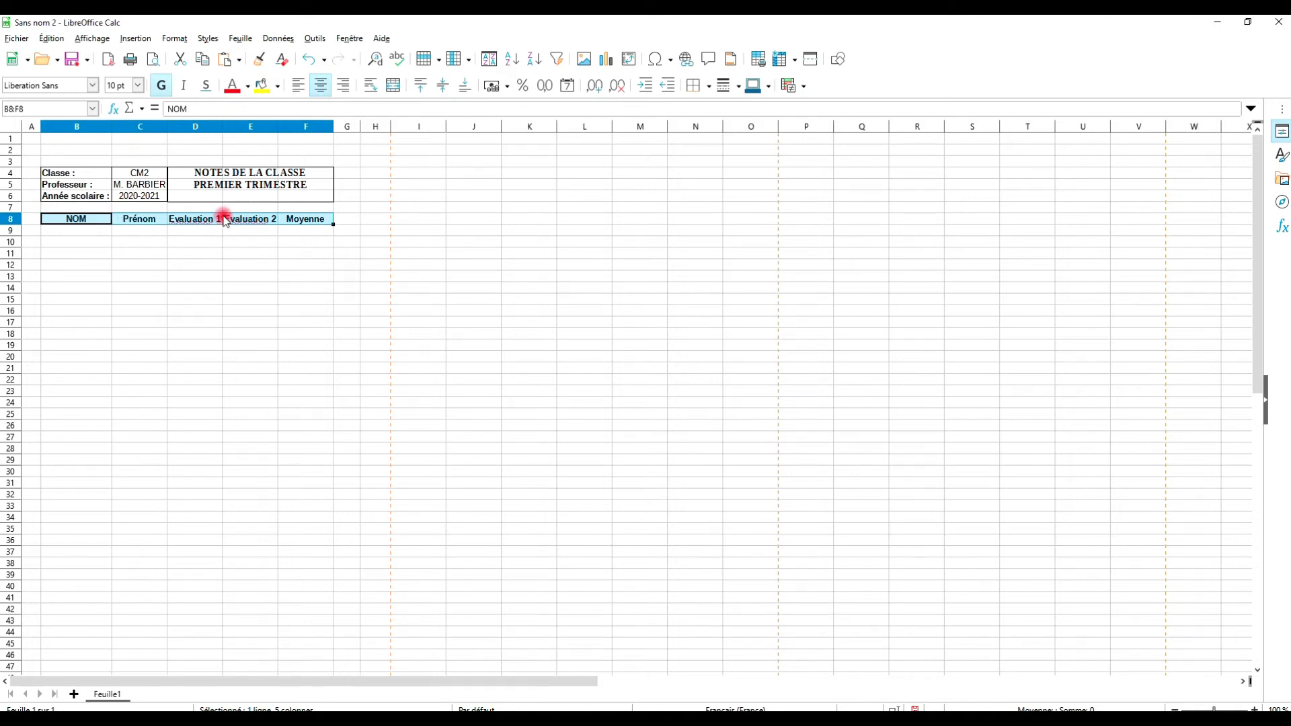
click(709, 86)
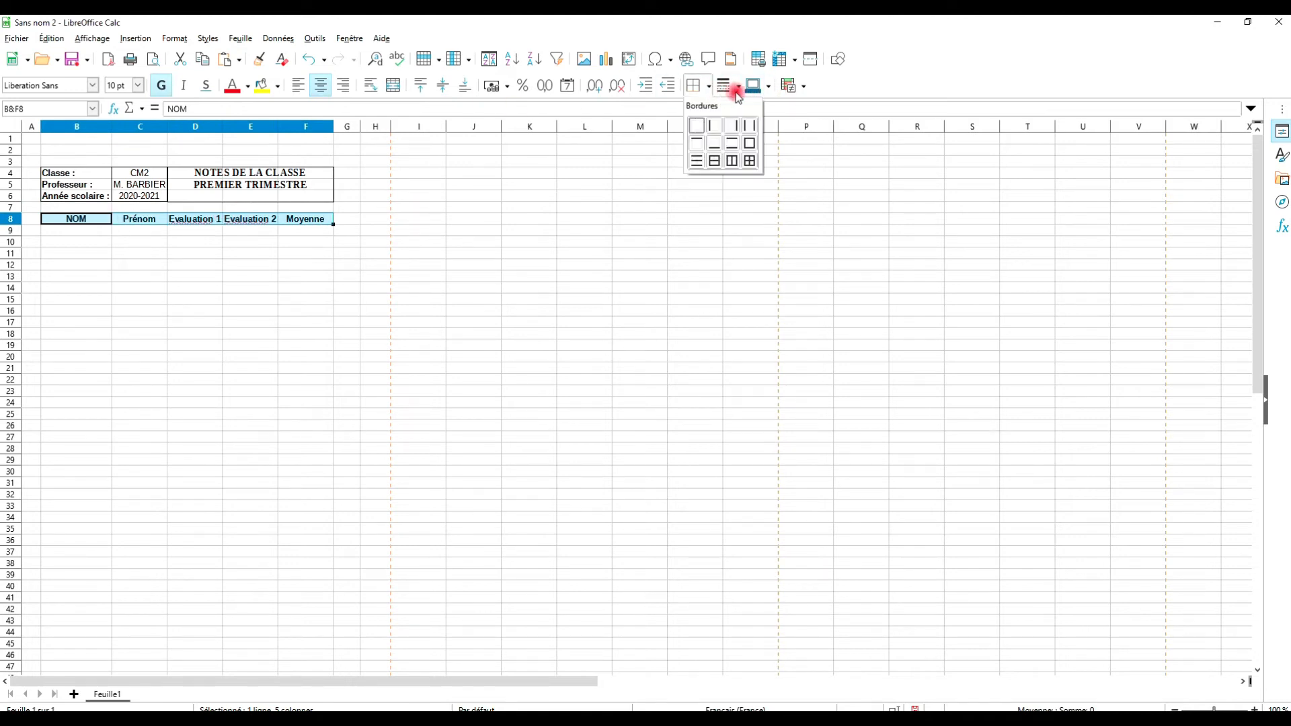
click(751, 162)
click(214, 241)
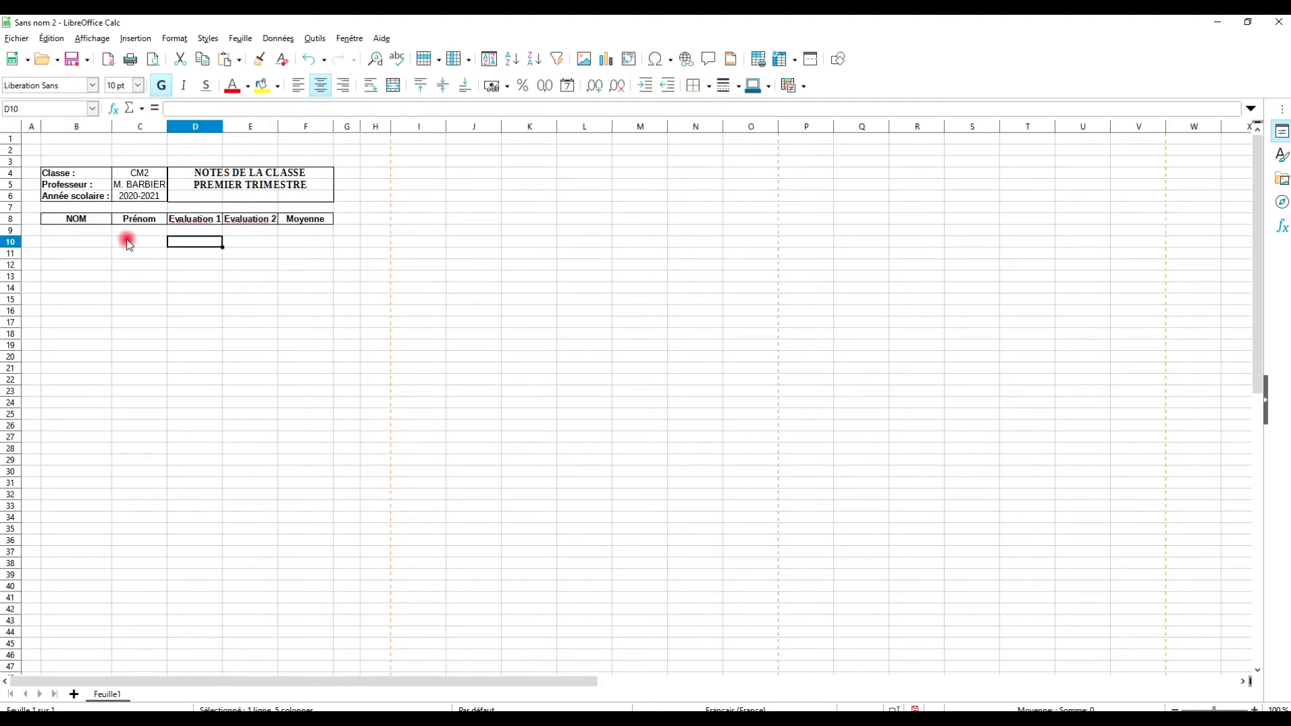
click(302, 255)
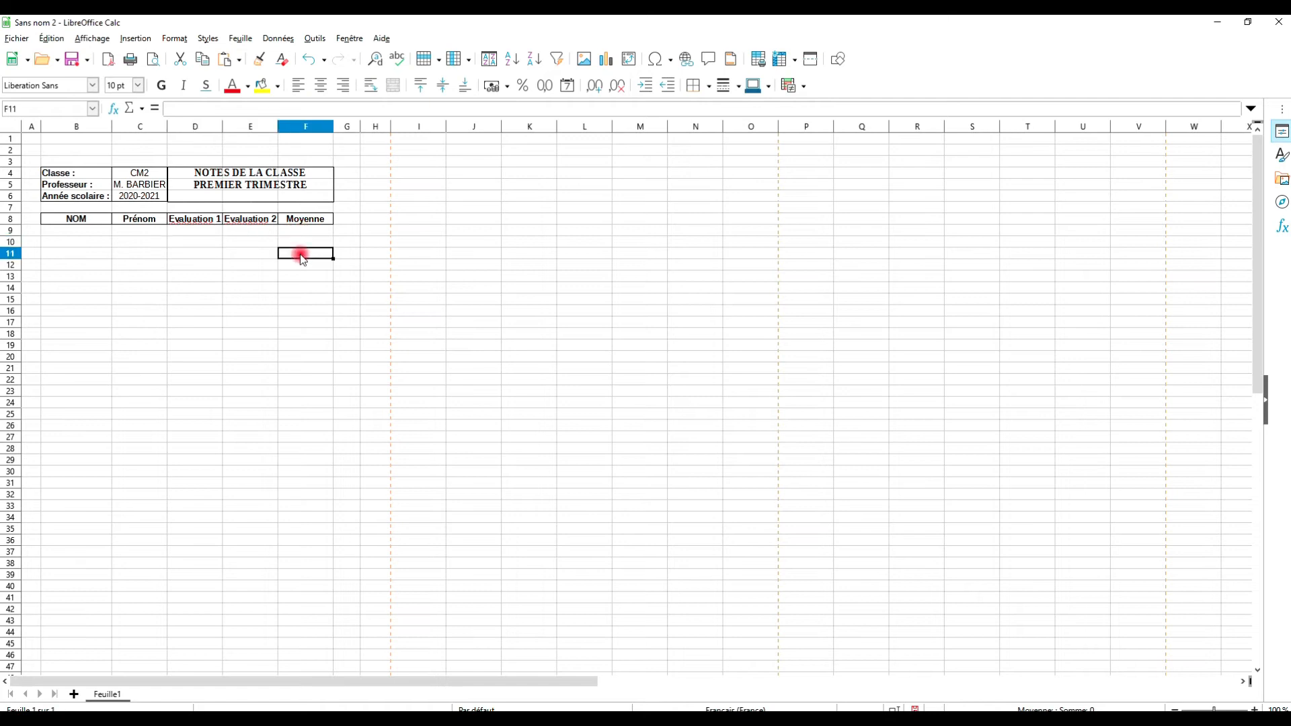
drag(225, 318, 224, 314)
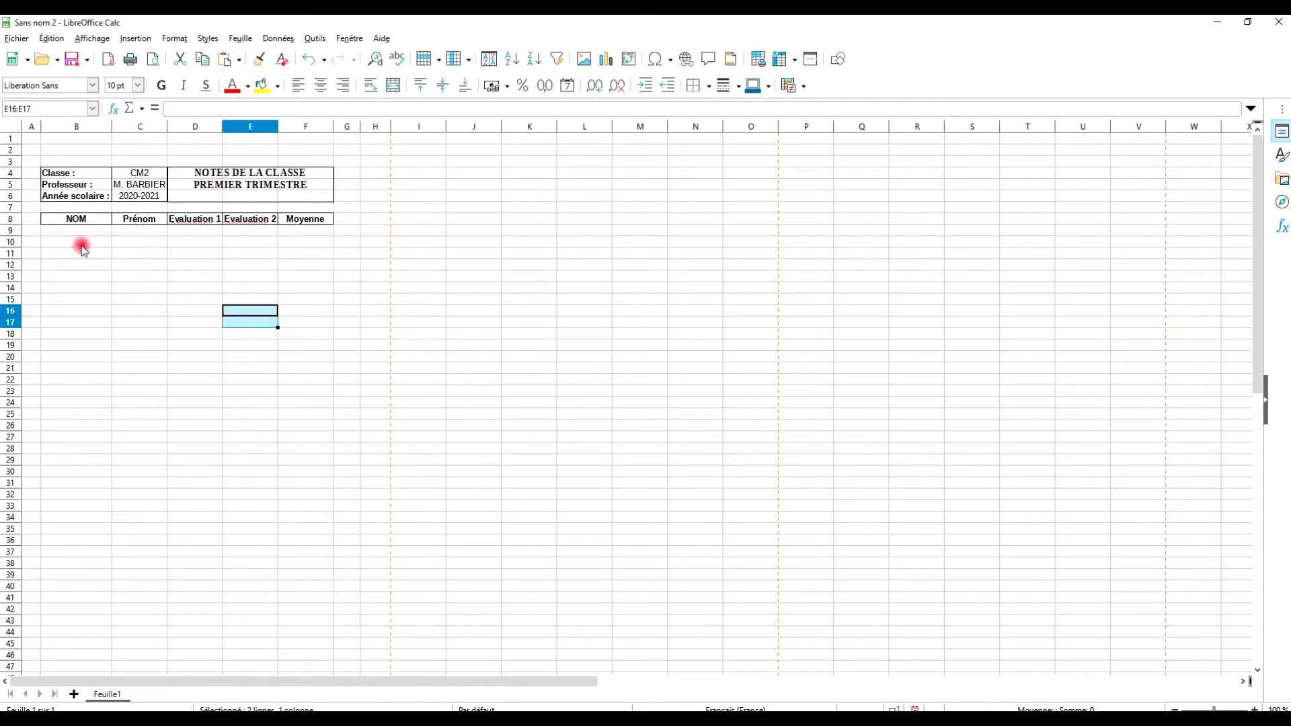
click(87, 231)
click(212, 291)
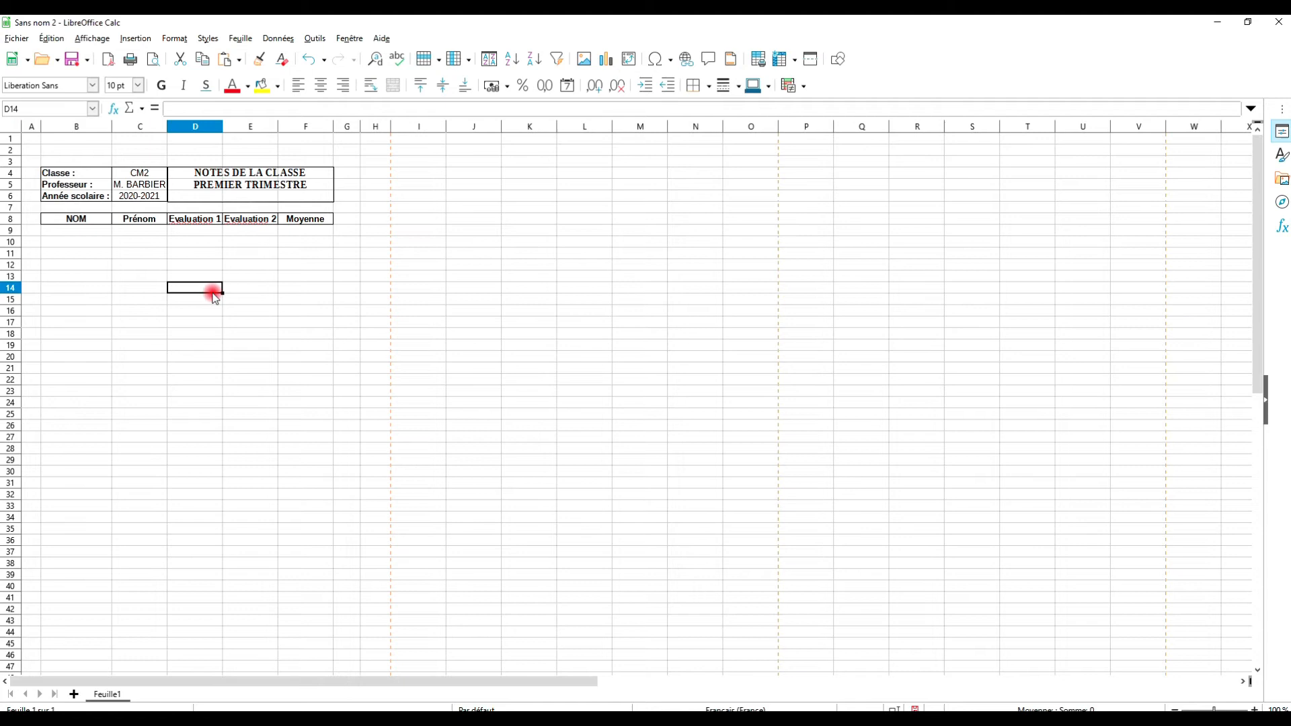
Try full grid borders on every cell of B9:F23, and undo them.
click(70, 231)
drag(76, 231, 304, 388)
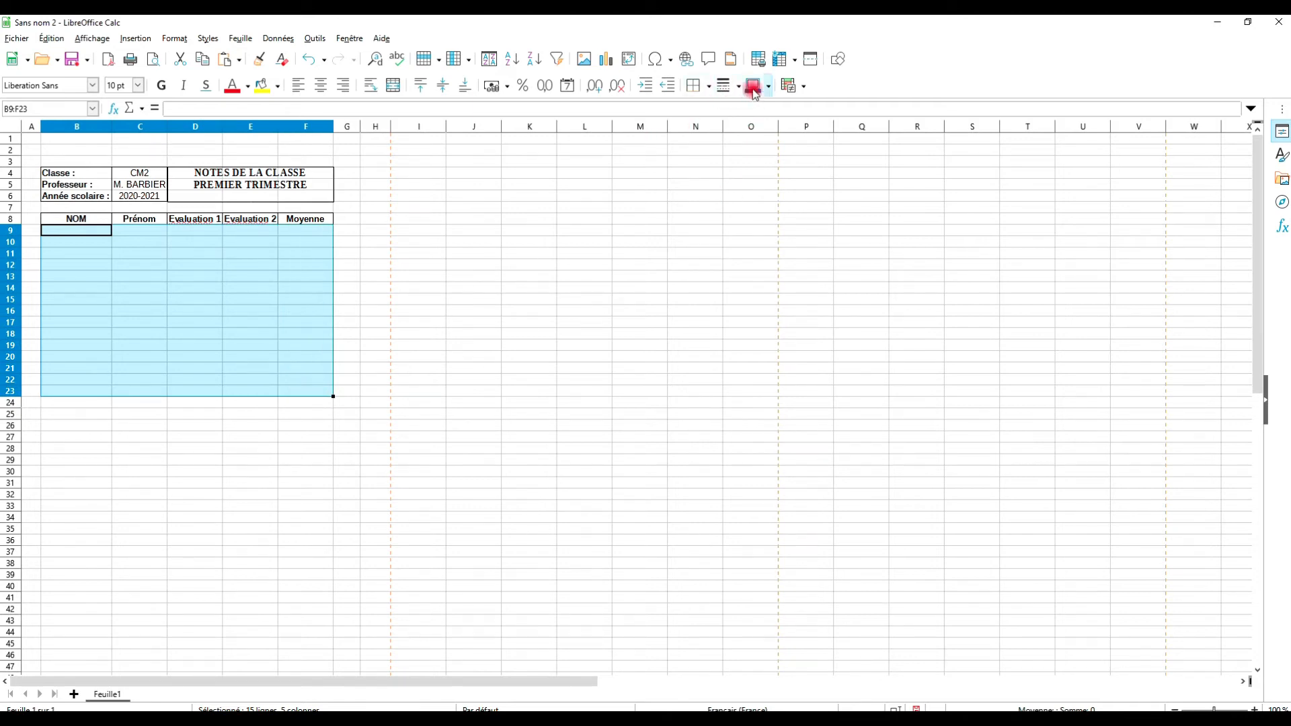
click(709, 85)
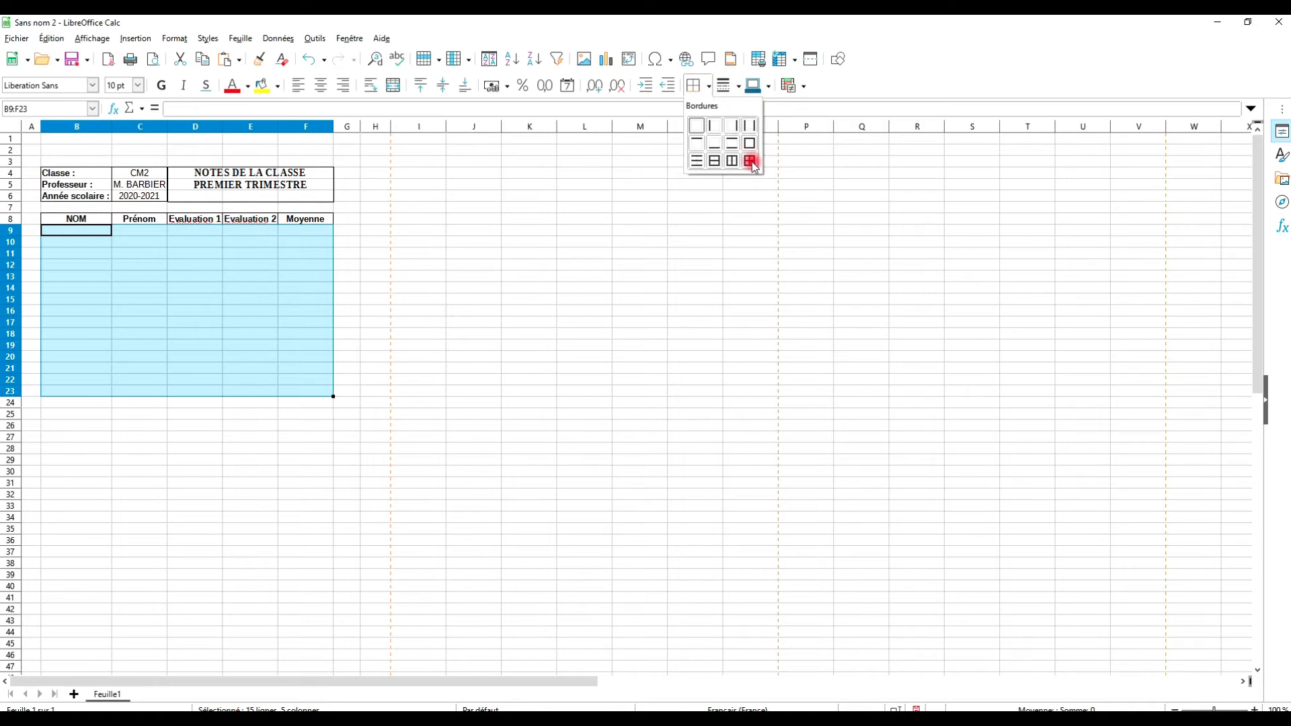
click(749, 161)
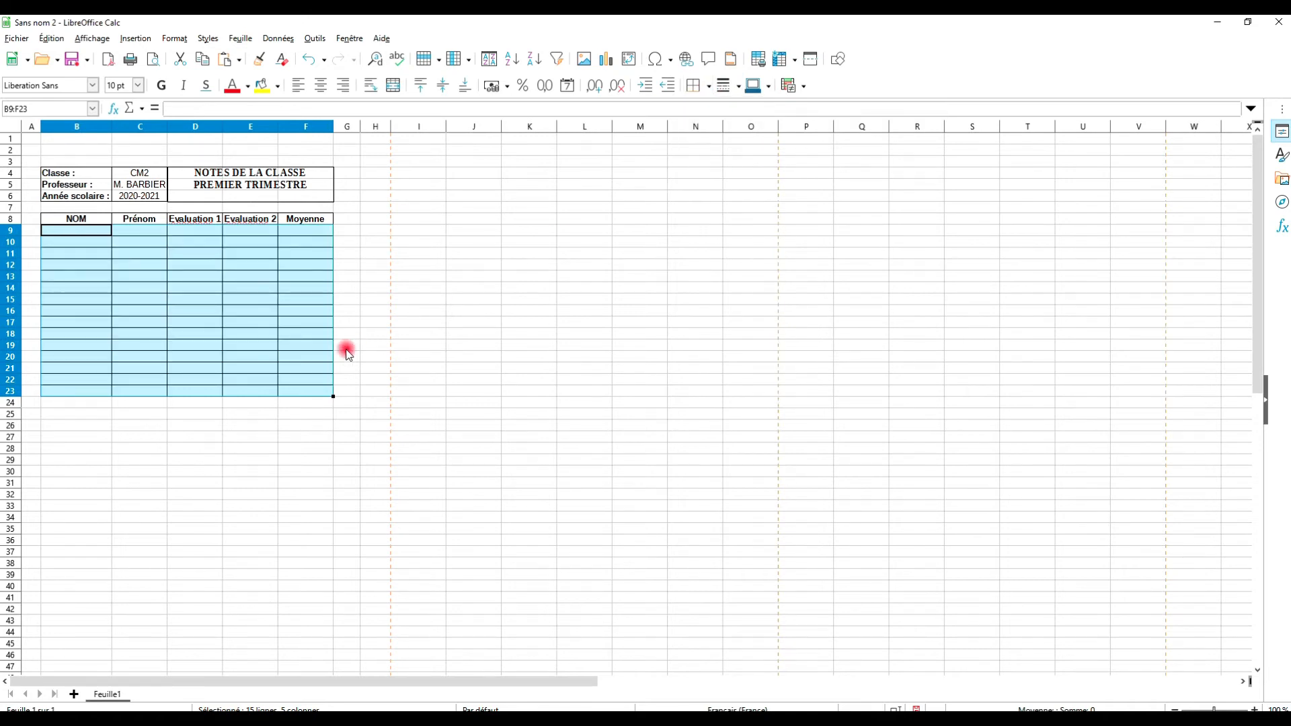
click(250, 448)
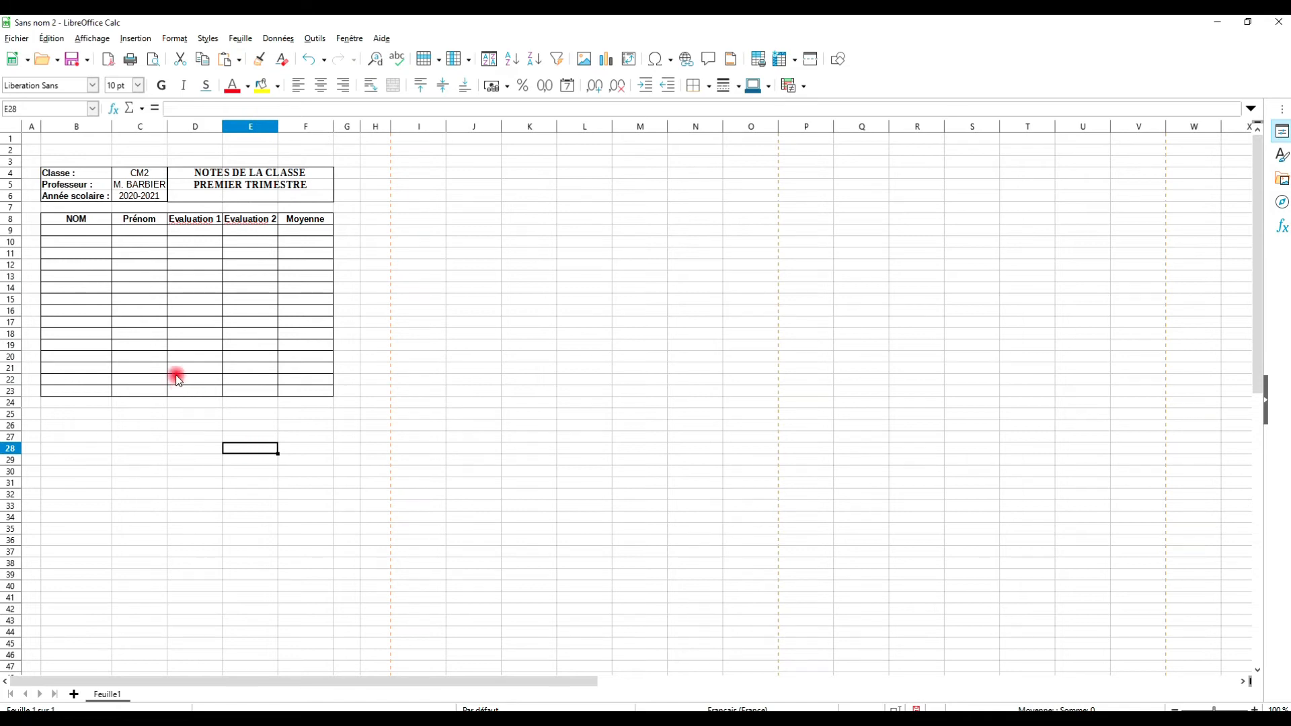
key(ctrl+z)
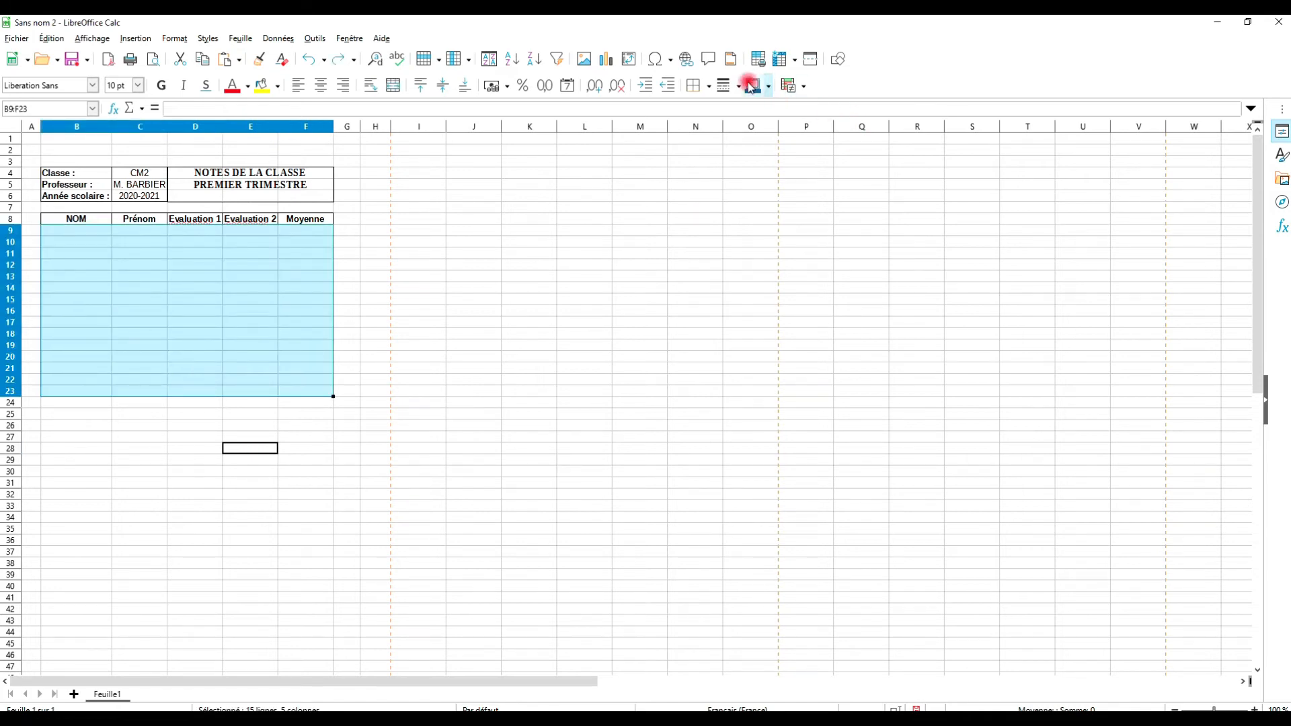
Apply only an outer box border around the table body B9:F23.
click(717, 90)
click(741, 139)
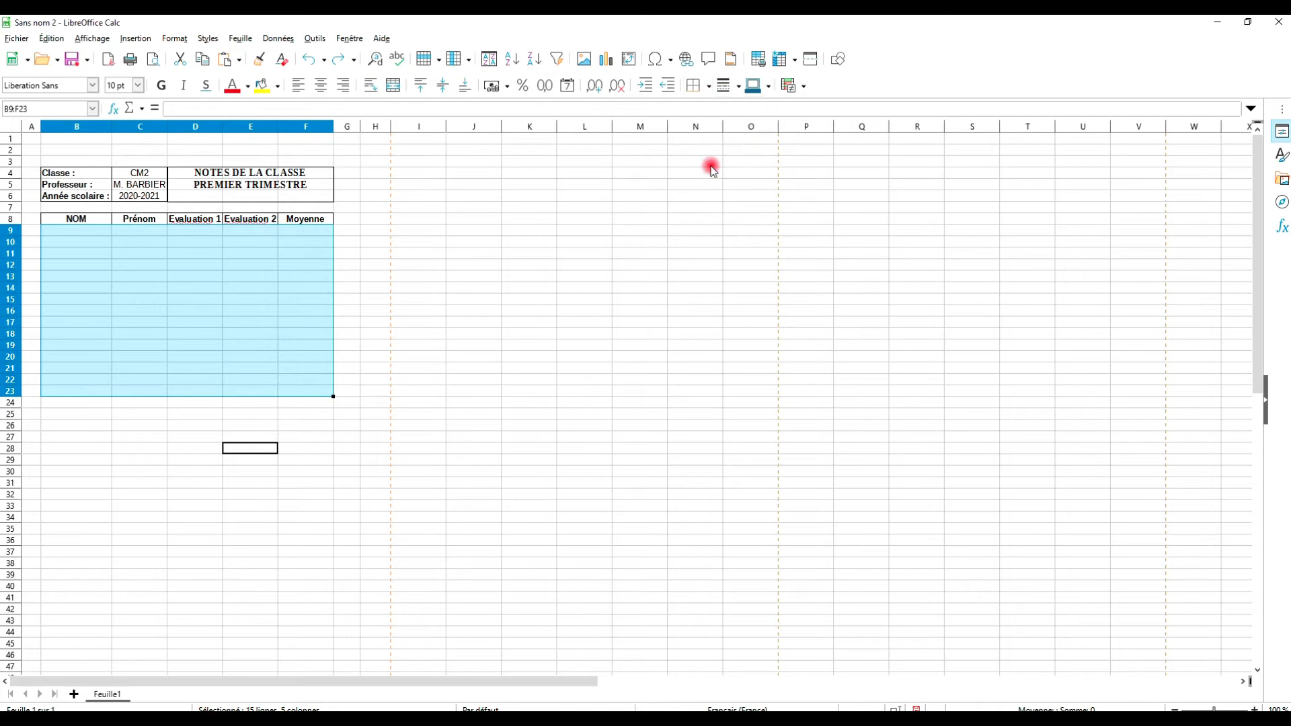
click(181, 413)
Apply an outer box border around the Prénom column cells C9:C23.
click(160, 265)
click(147, 231)
drag(147, 231, 122, 386)
click(194, 276)
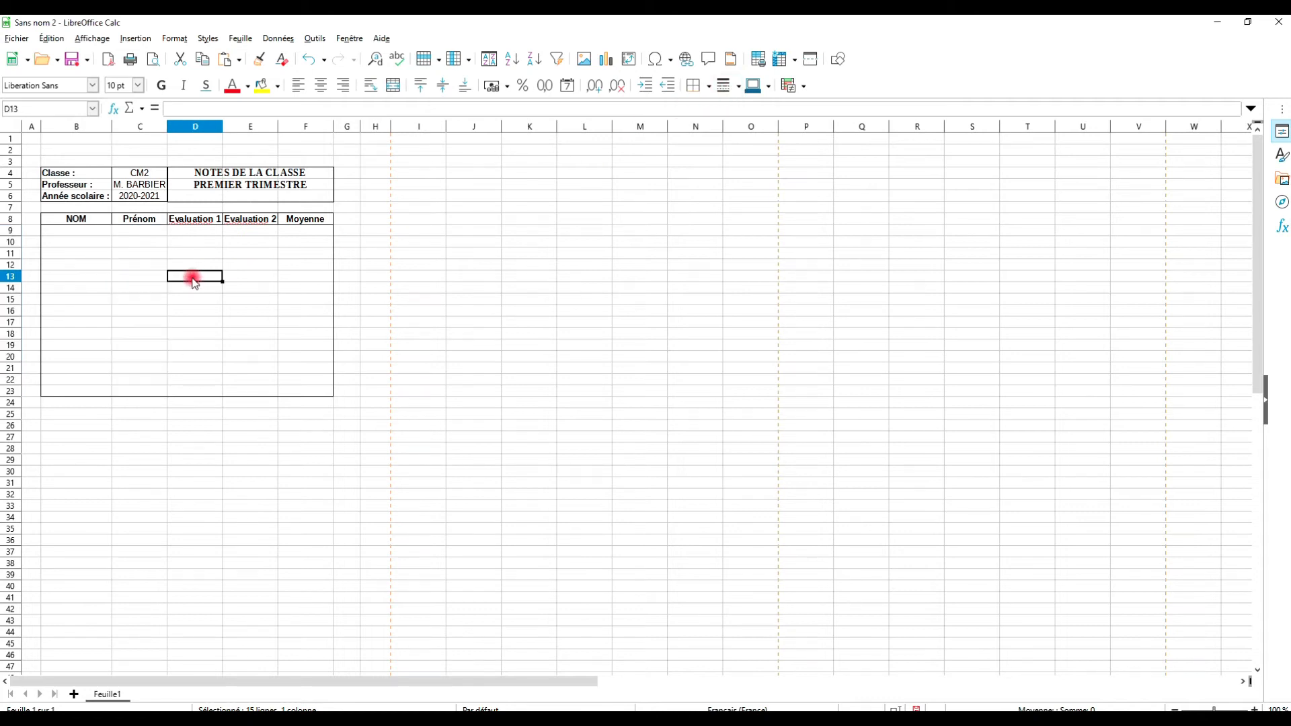
drag(129, 230, 128, 391)
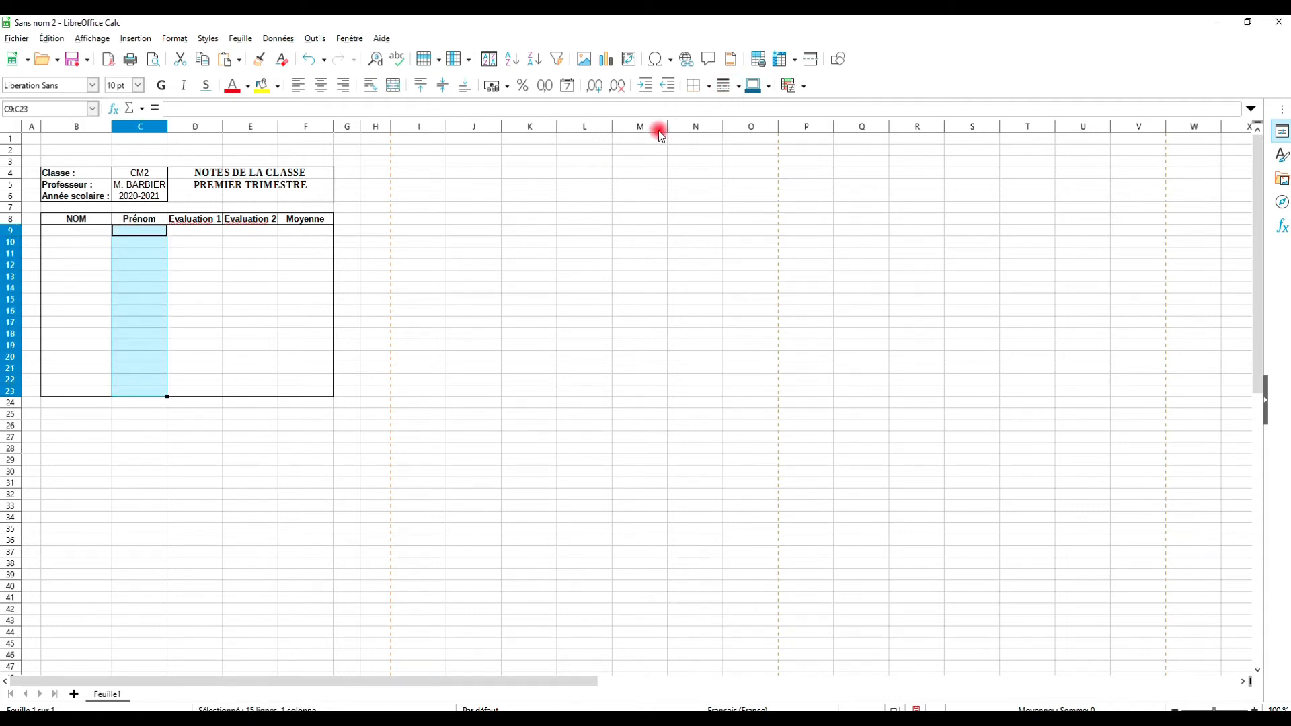
click(710, 88)
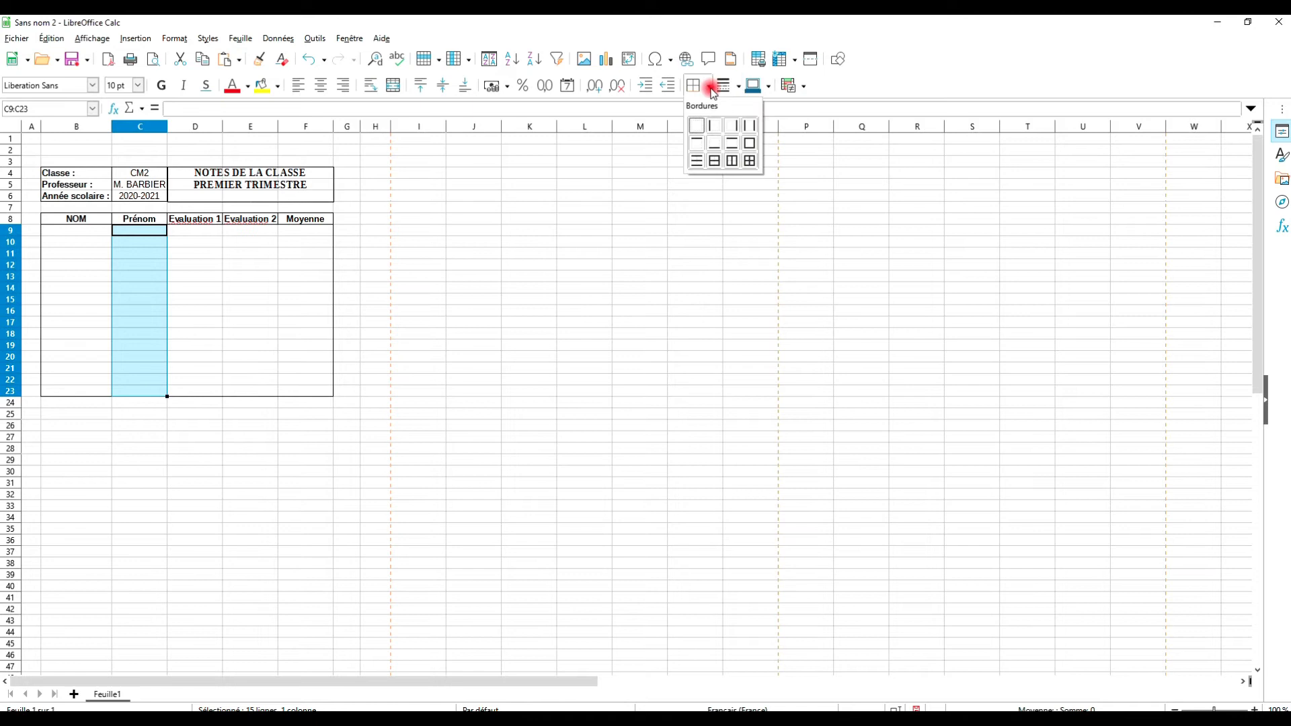
click(748, 138)
click(297, 367)
Apply an outer box border around the Evaluation 2 column cells E9:E23.
click(240, 231)
drag(240, 233, 240, 390)
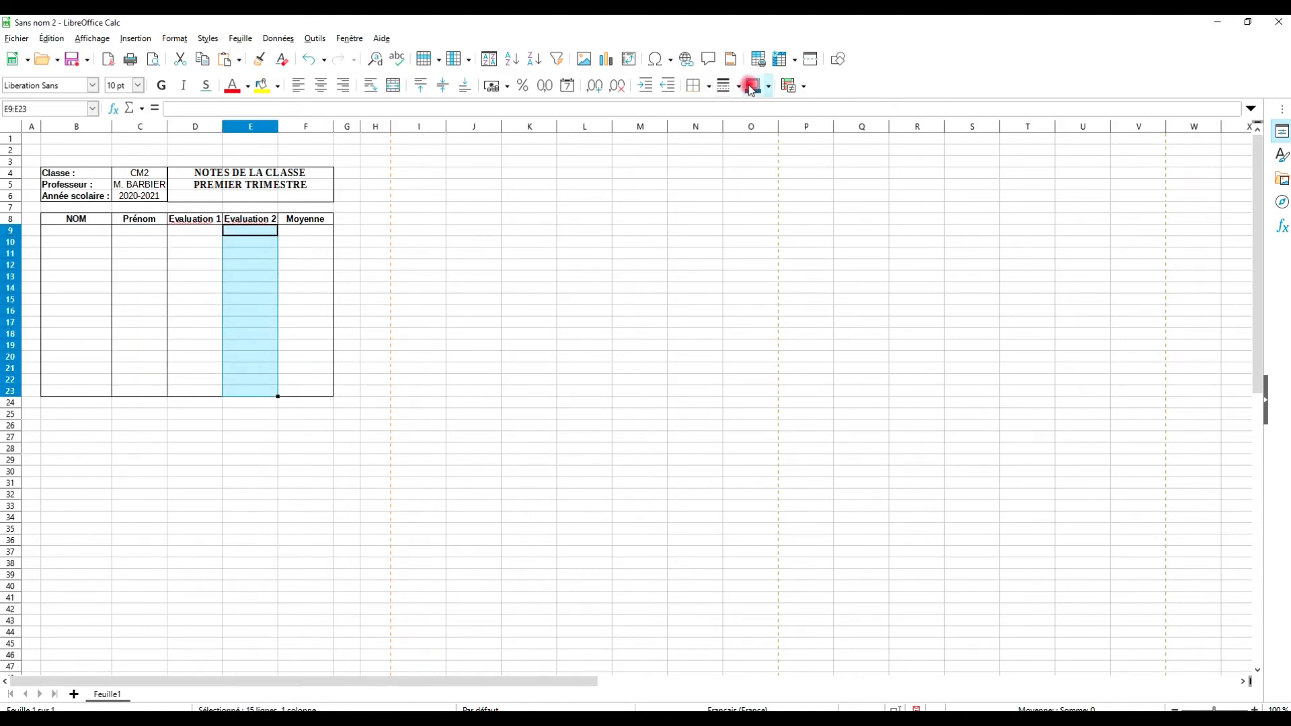
click(709, 86)
click(748, 142)
click(262, 450)
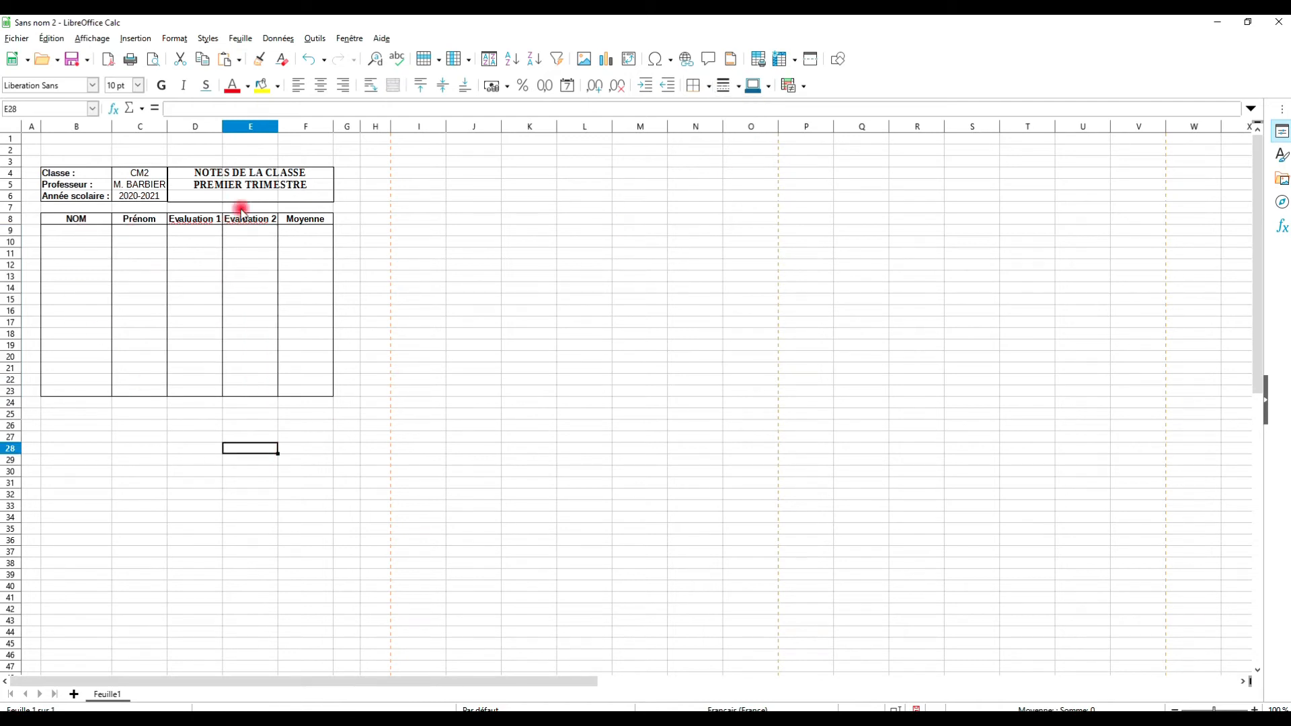
drag(347, 265, 349, 351)
click(423, 261)
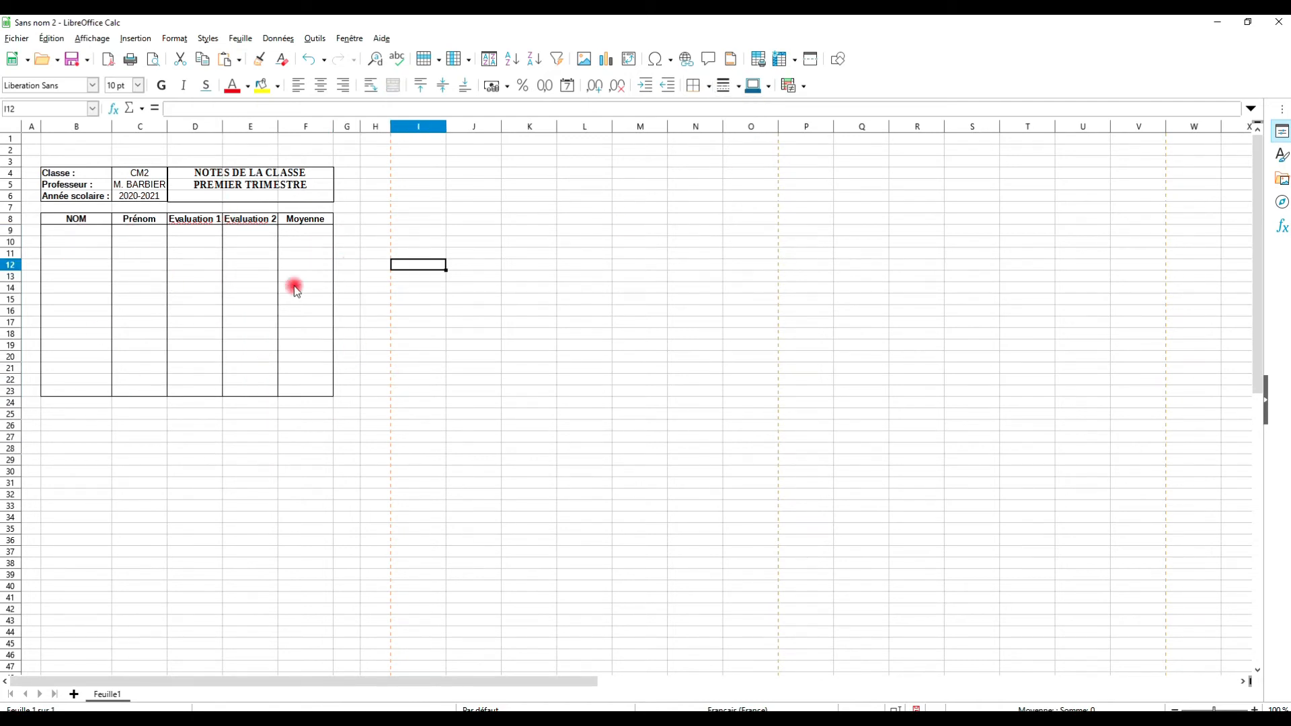
click(253, 334)
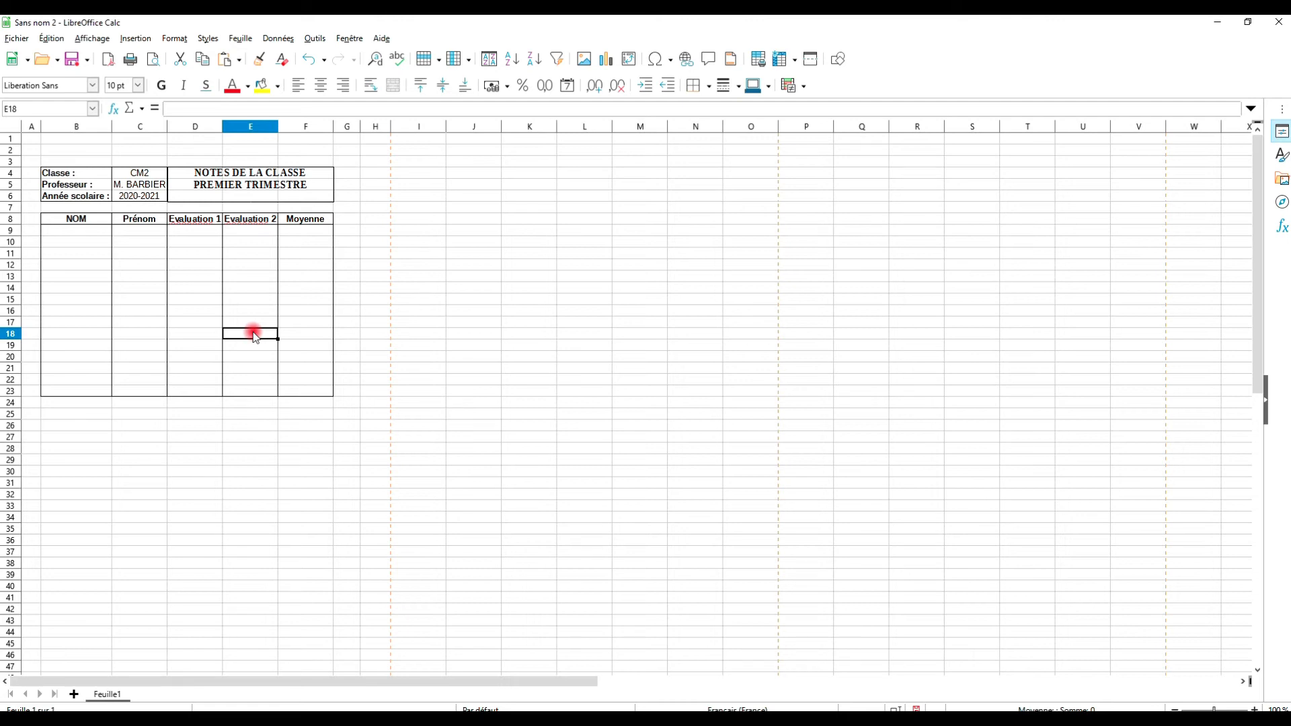
click(212, 265)
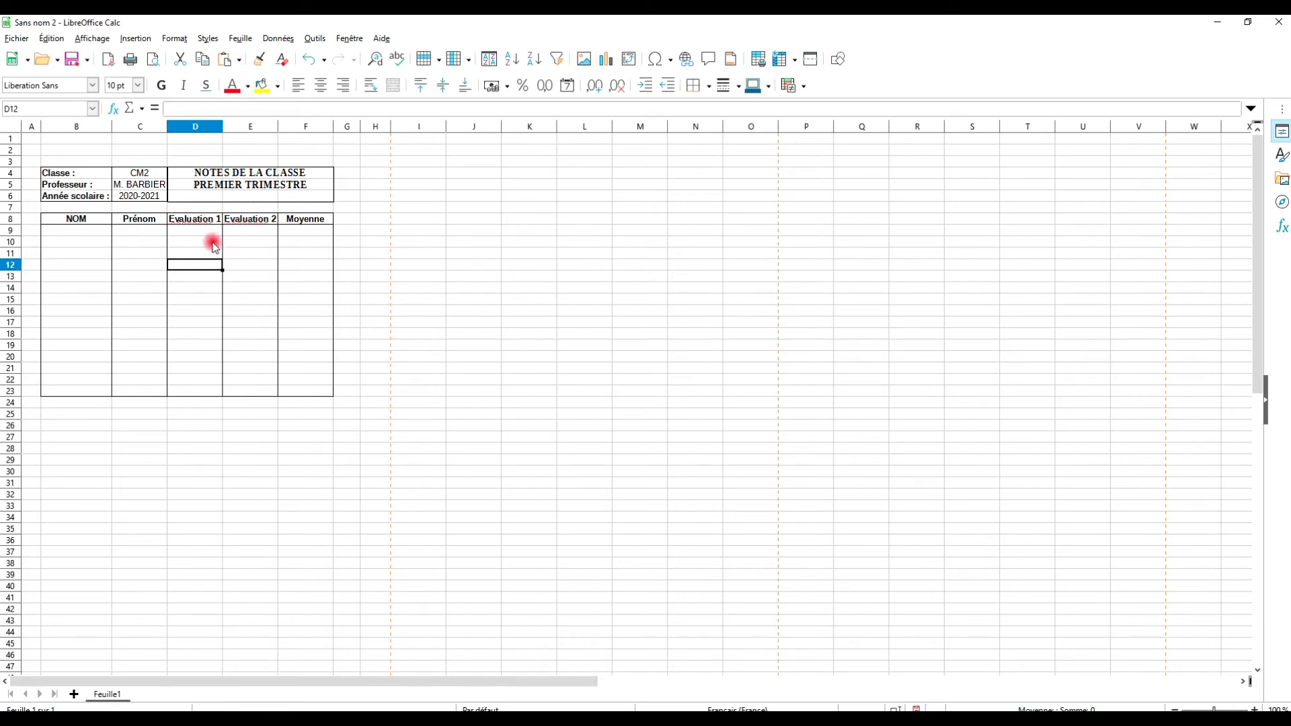
click(213, 242)
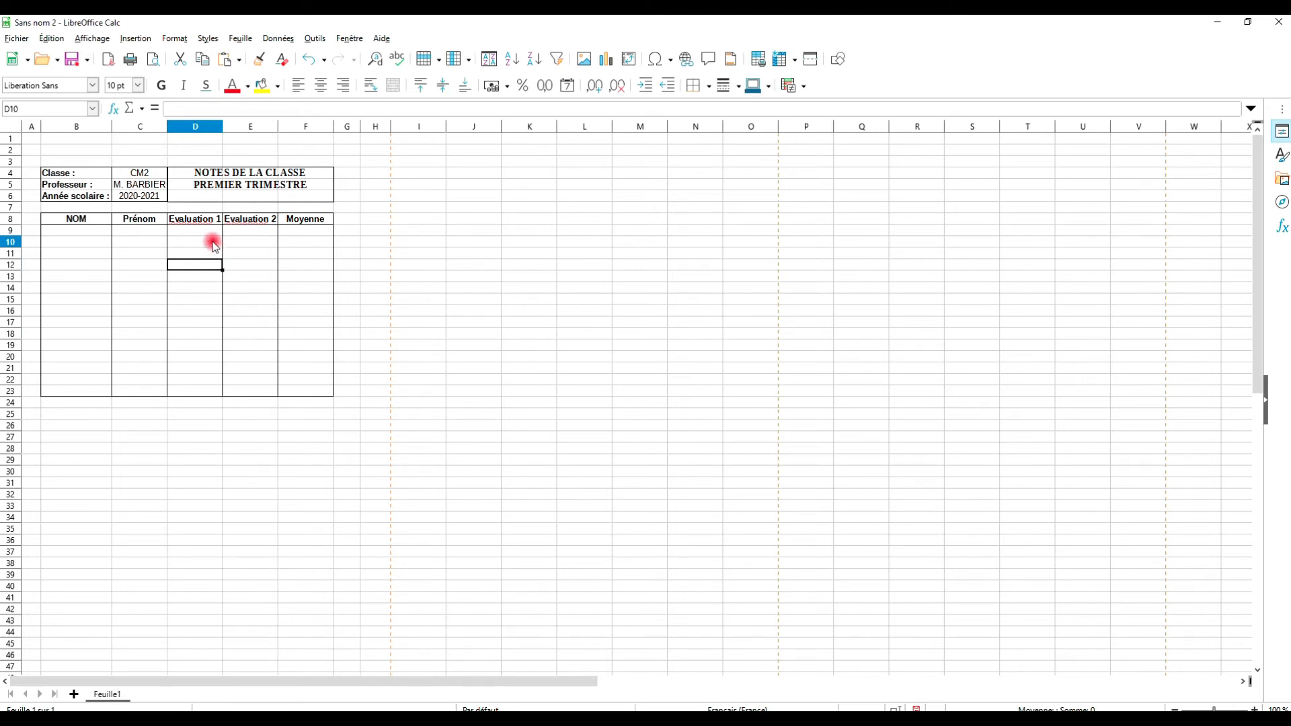
click(201, 221)
click(240, 243)
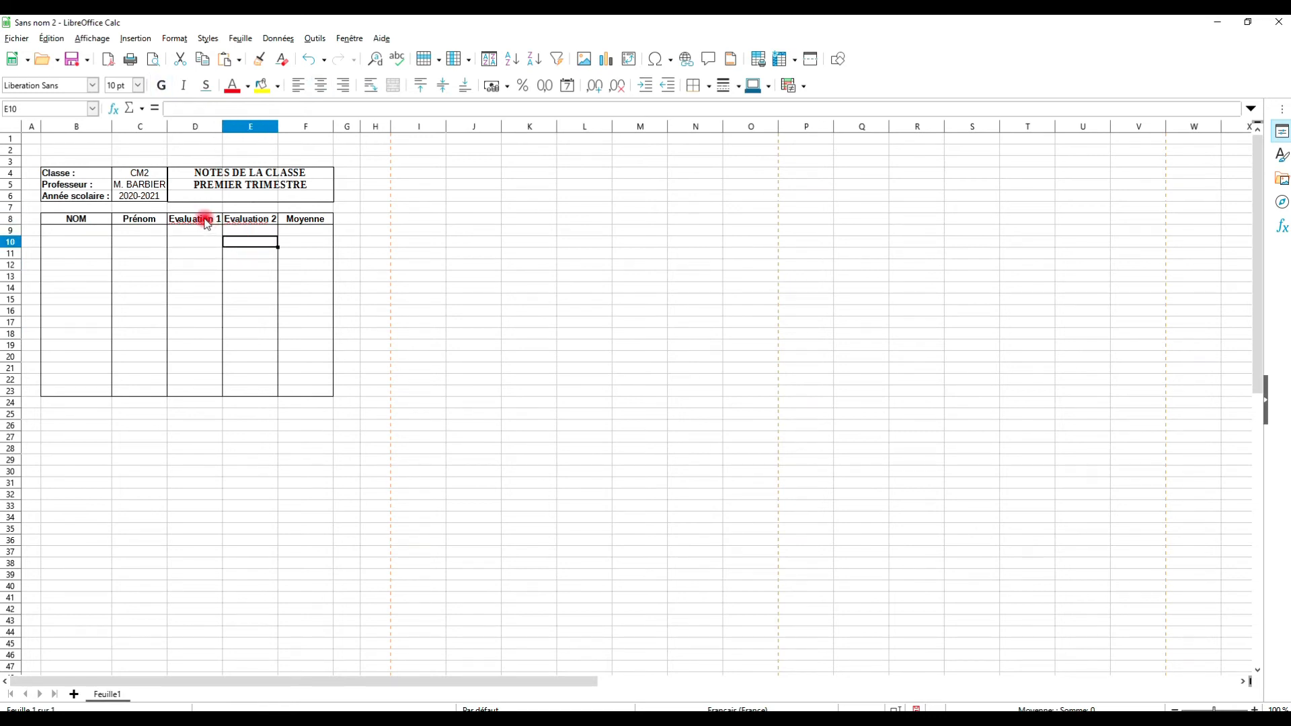
Fill the Evaluation 1 column, D8:D23, with a very pale blue background.
drag(202, 222, 187, 392)
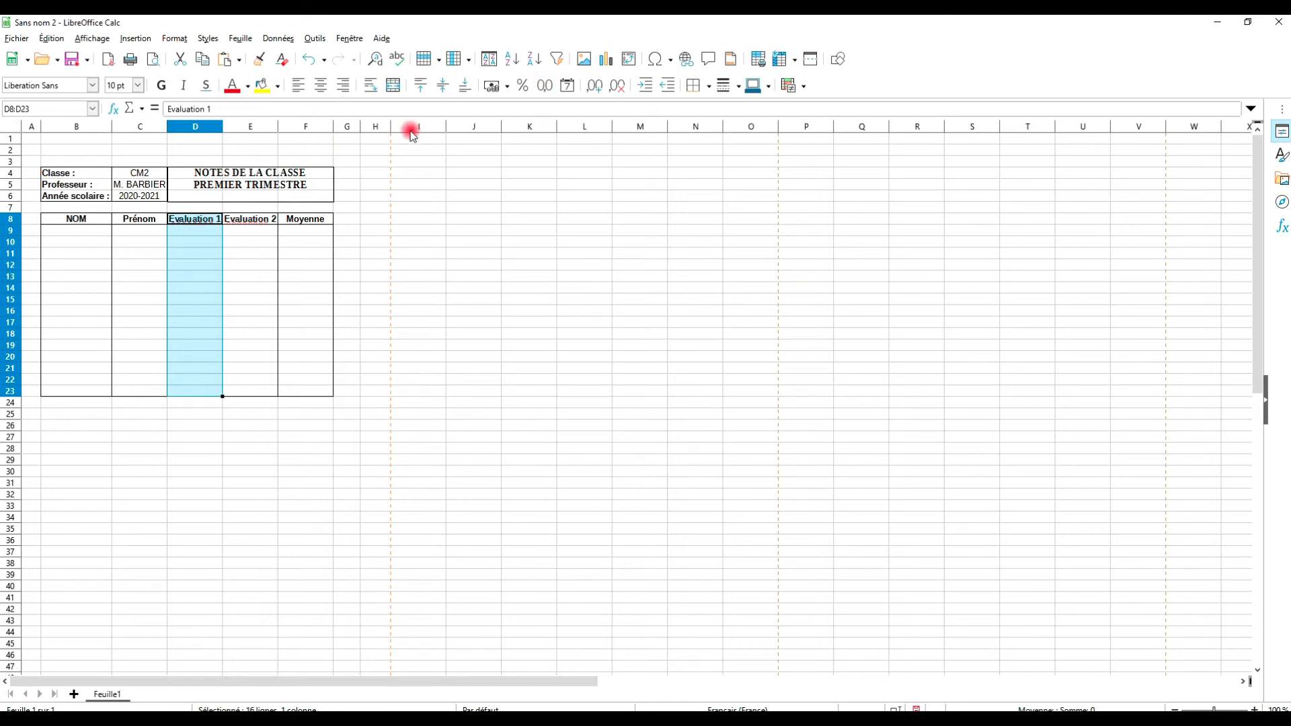
click(278, 86)
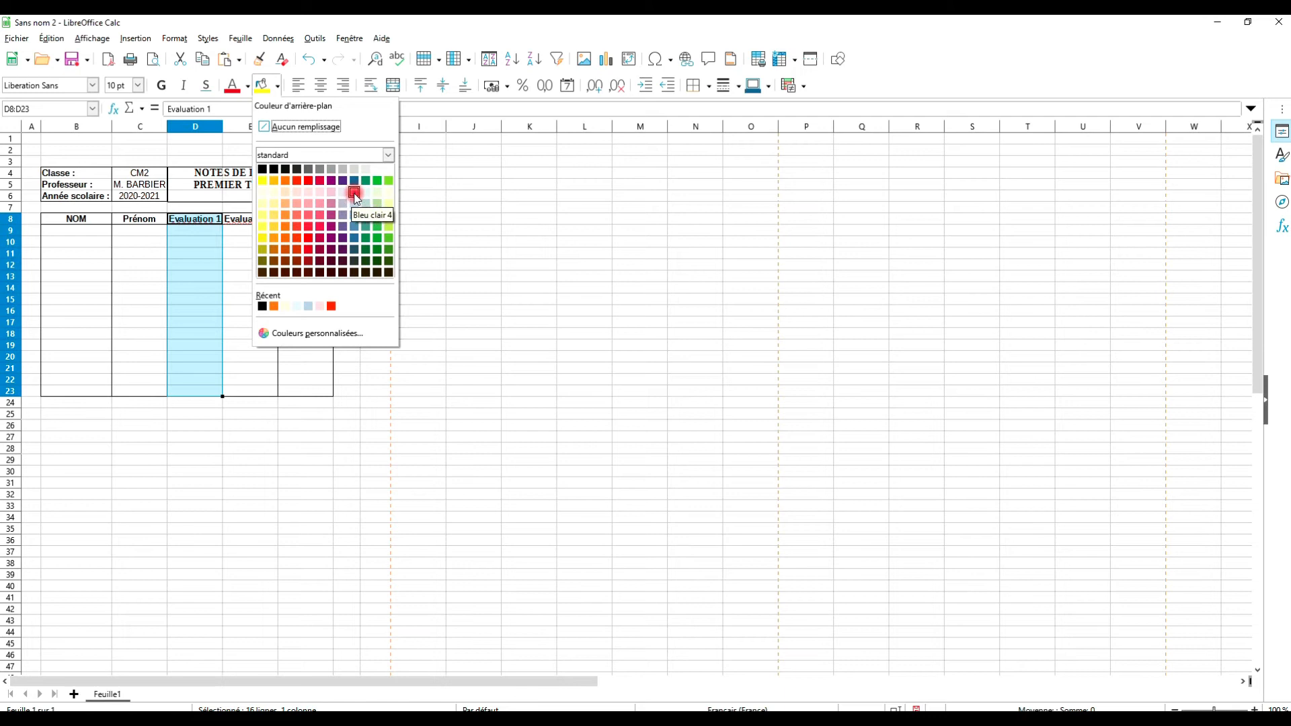
click(339, 224)
click(269, 300)
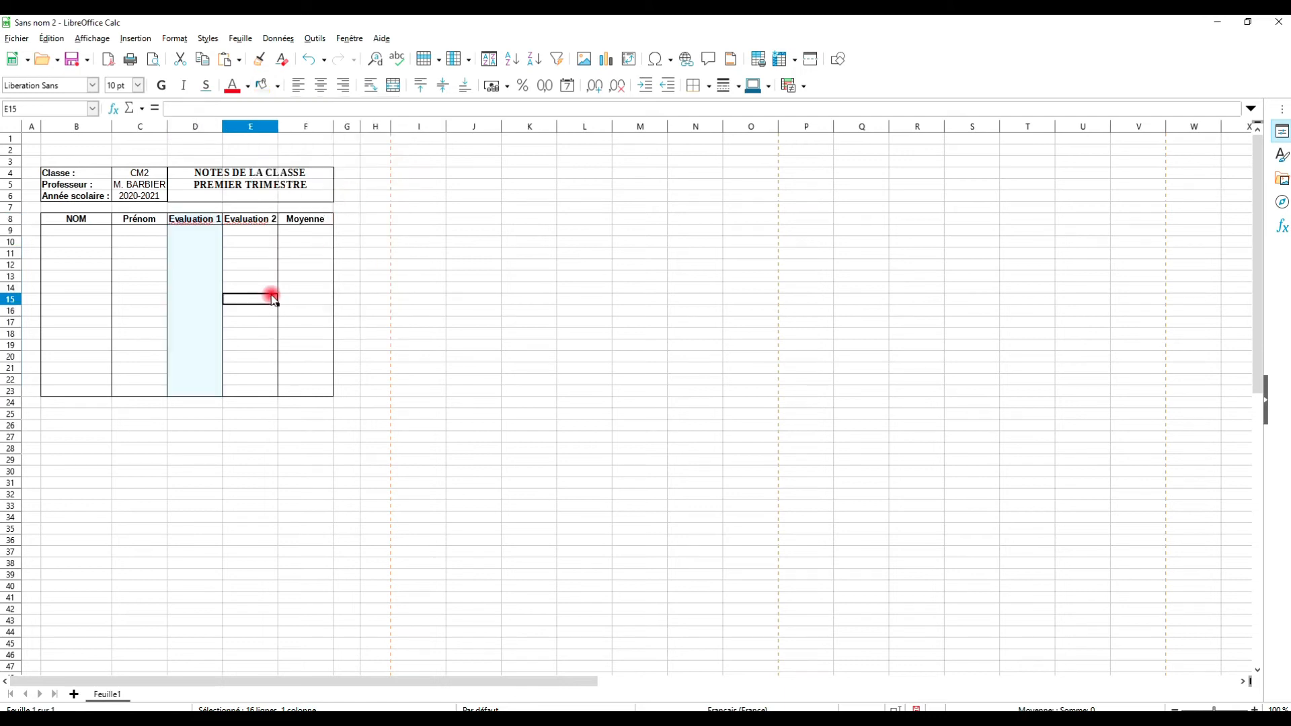
click(293, 482)
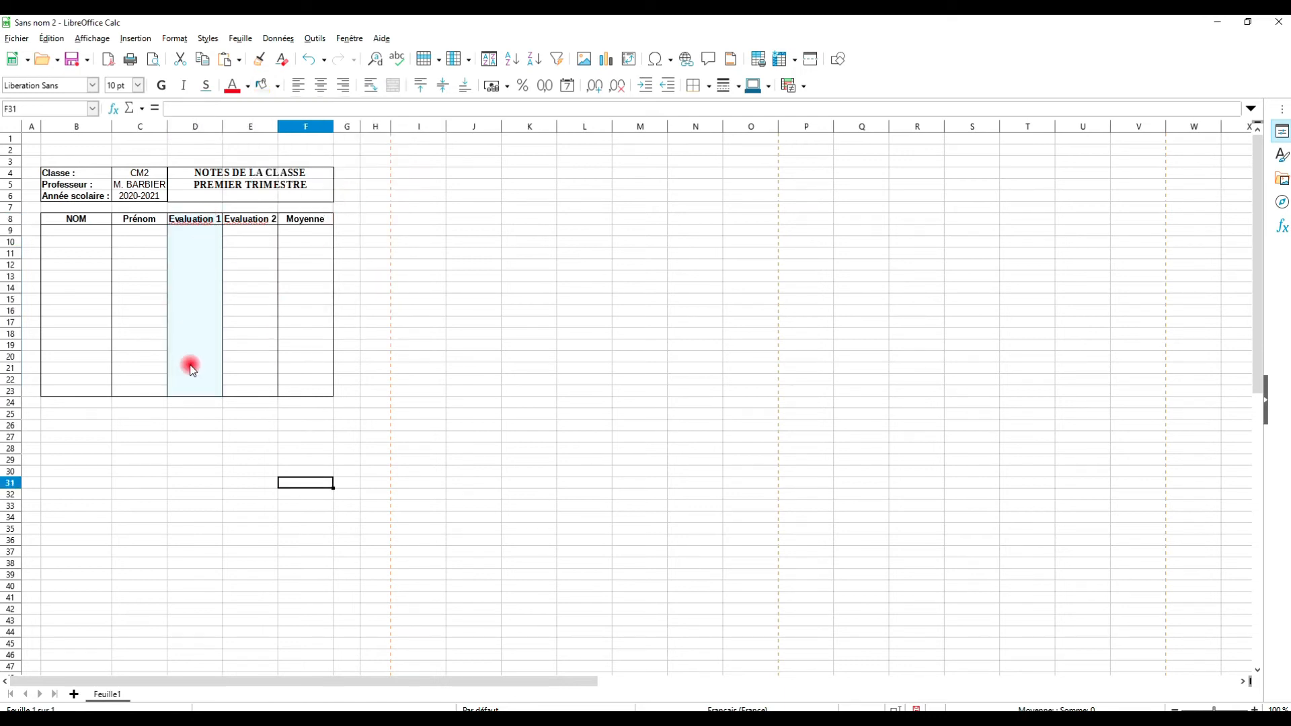
Fill the Evaluation 2 column, E8:E23, with a light pink background.
click(251, 361)
drag(265, 219, 256, 397)
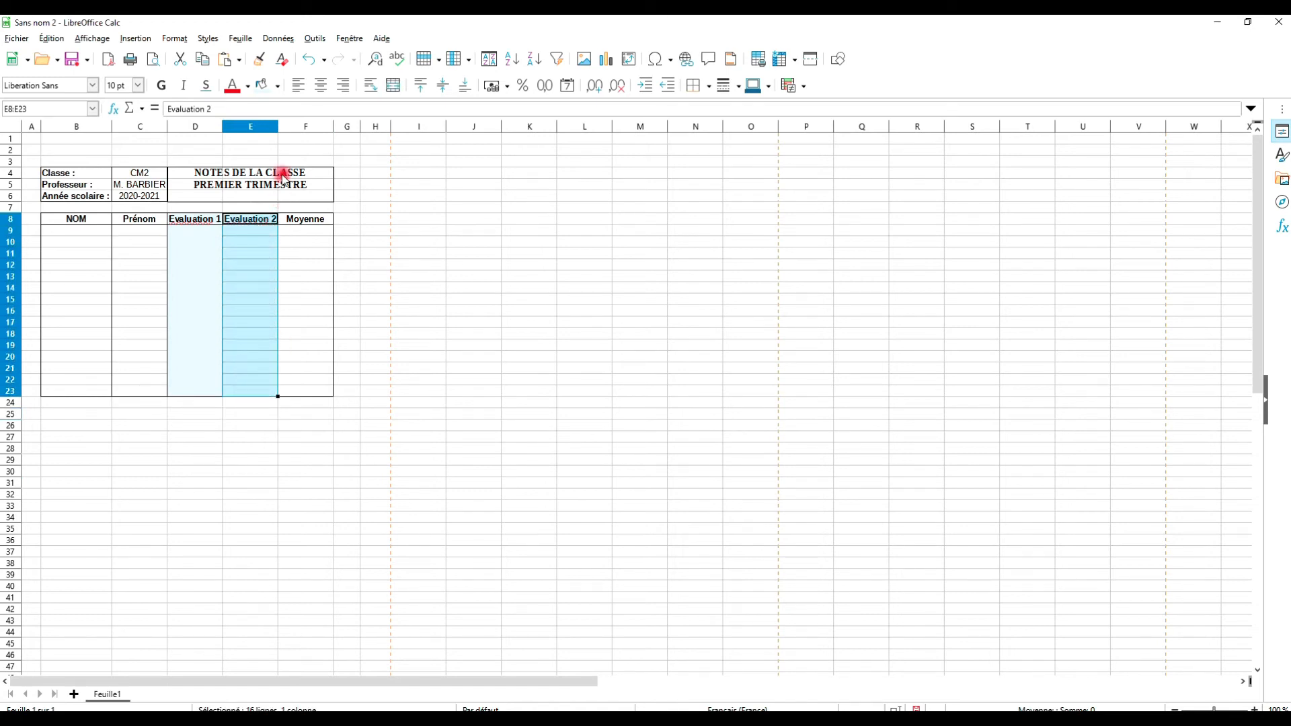
click(276, 86)
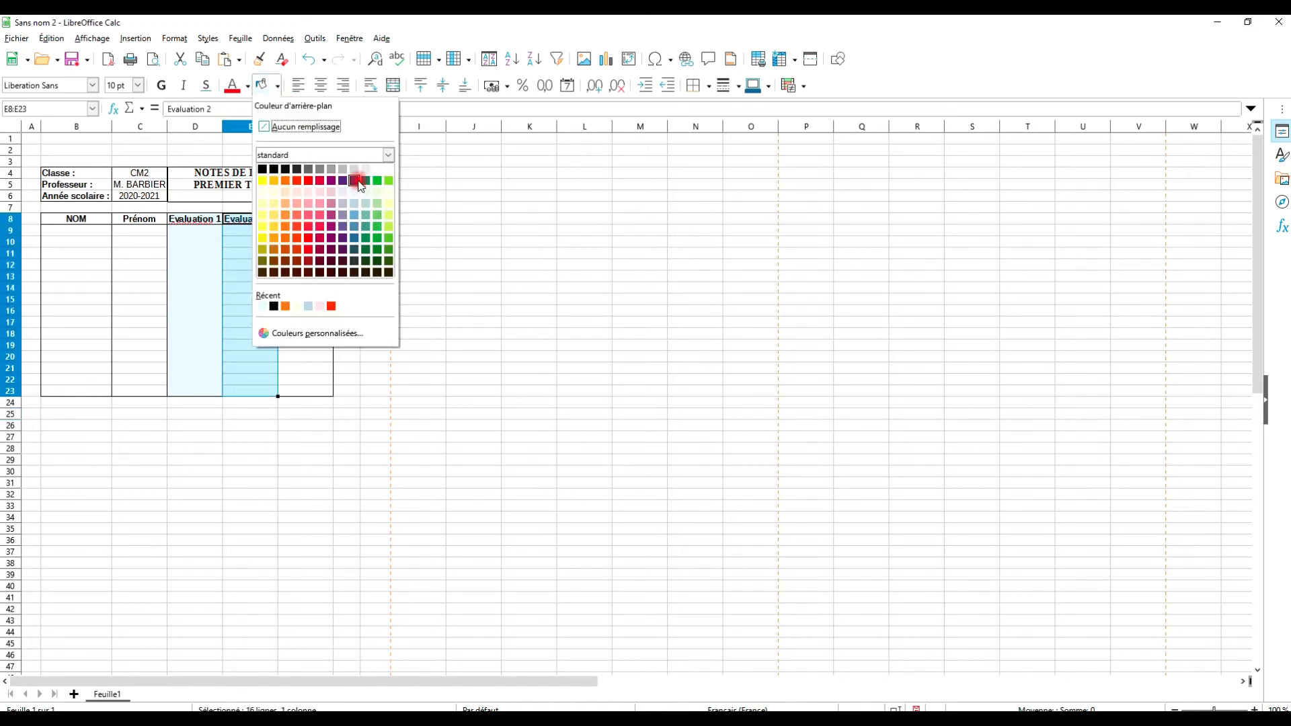
click(321, 195)
click(261, 436)
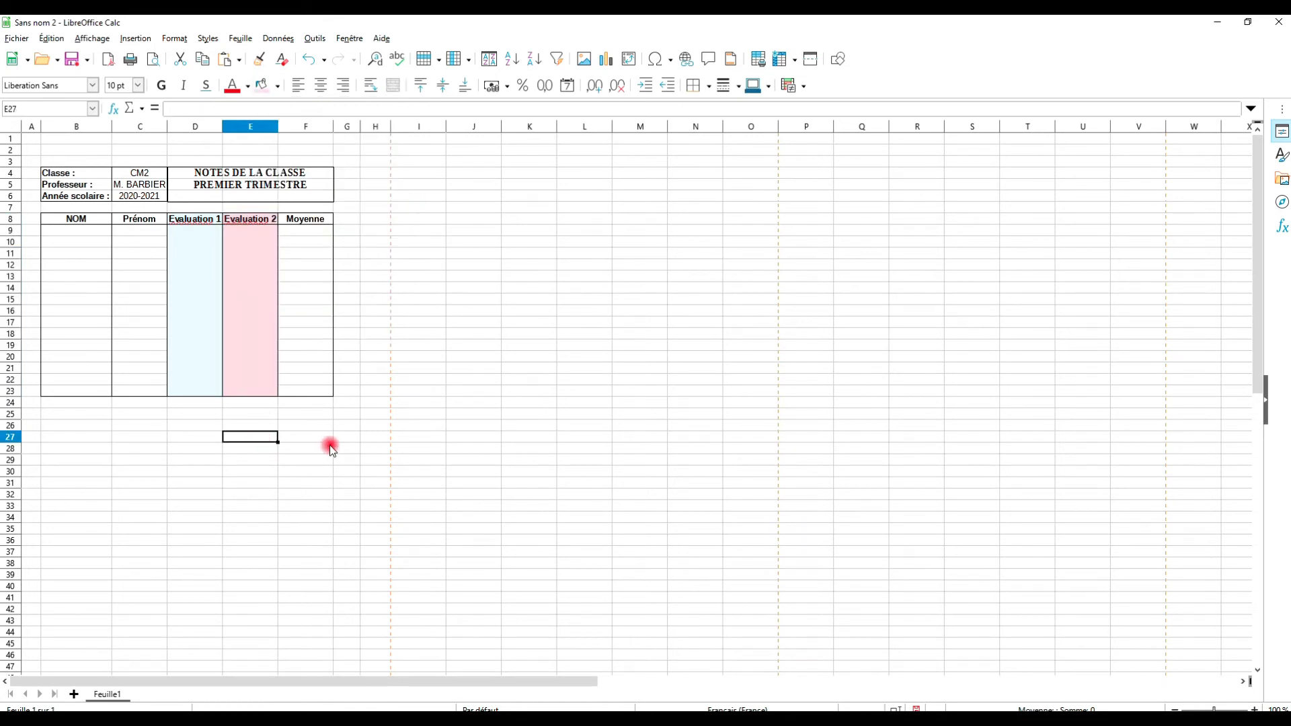
click(121, 495)
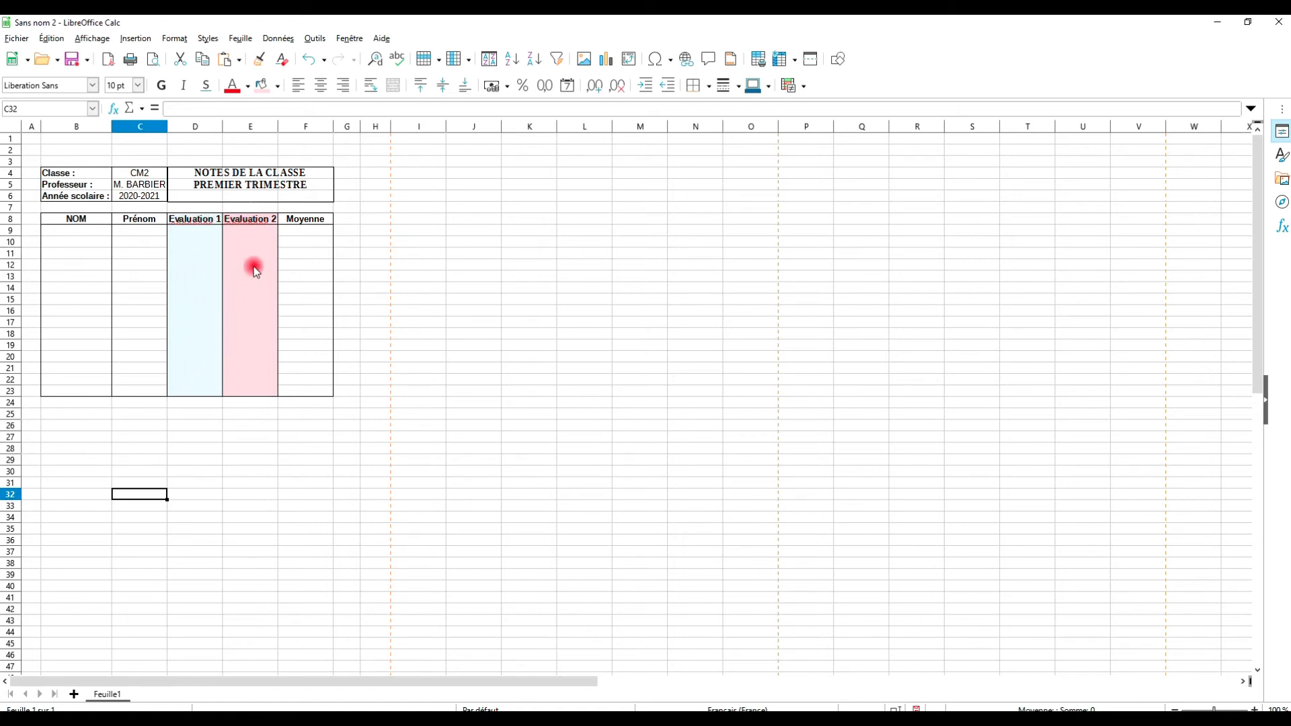
click(406, 277)
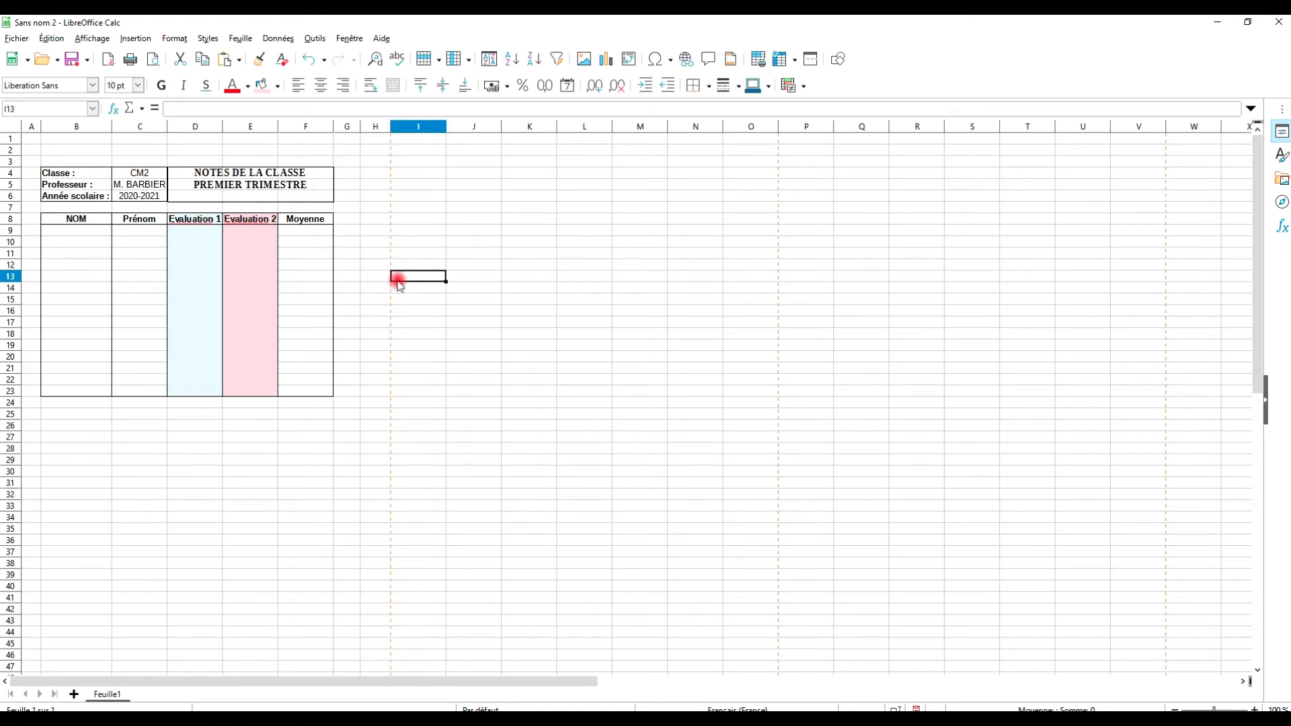
Enter "Elève1" as the first entry of the NOM column, in cell B9.
click(86, 232)
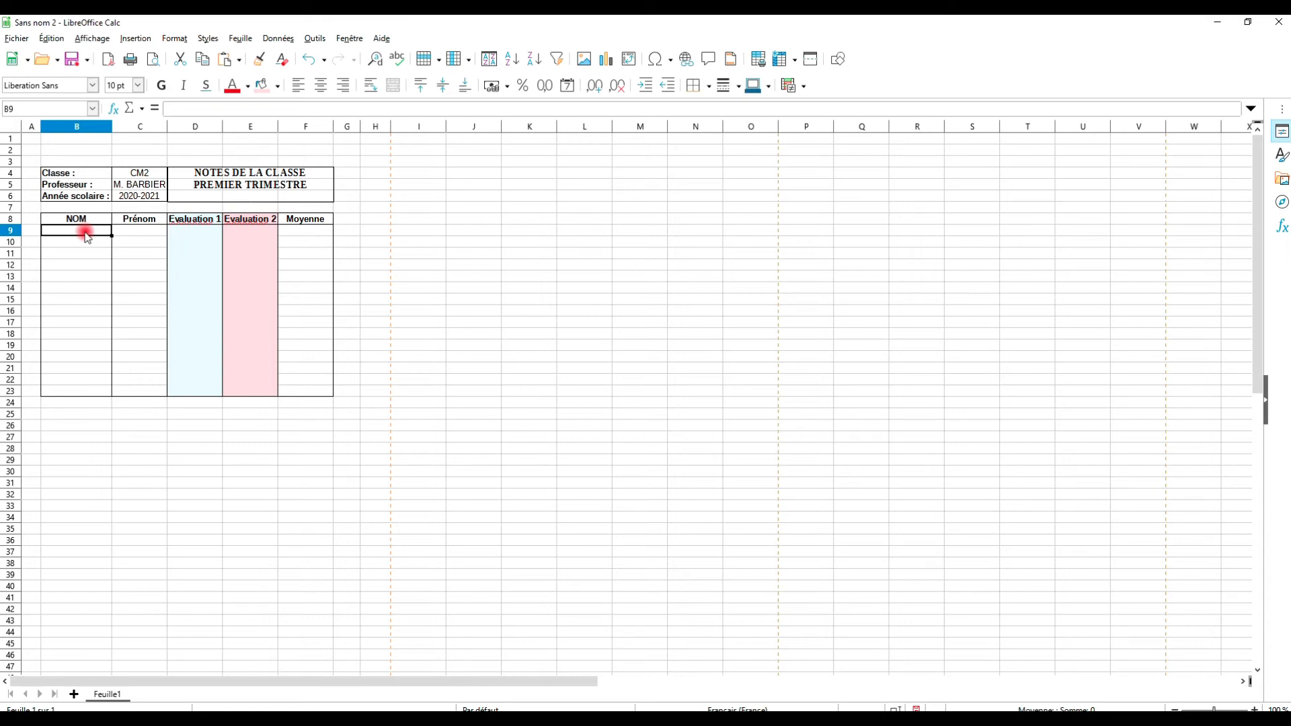
text(Elève1)
click(134, 252)
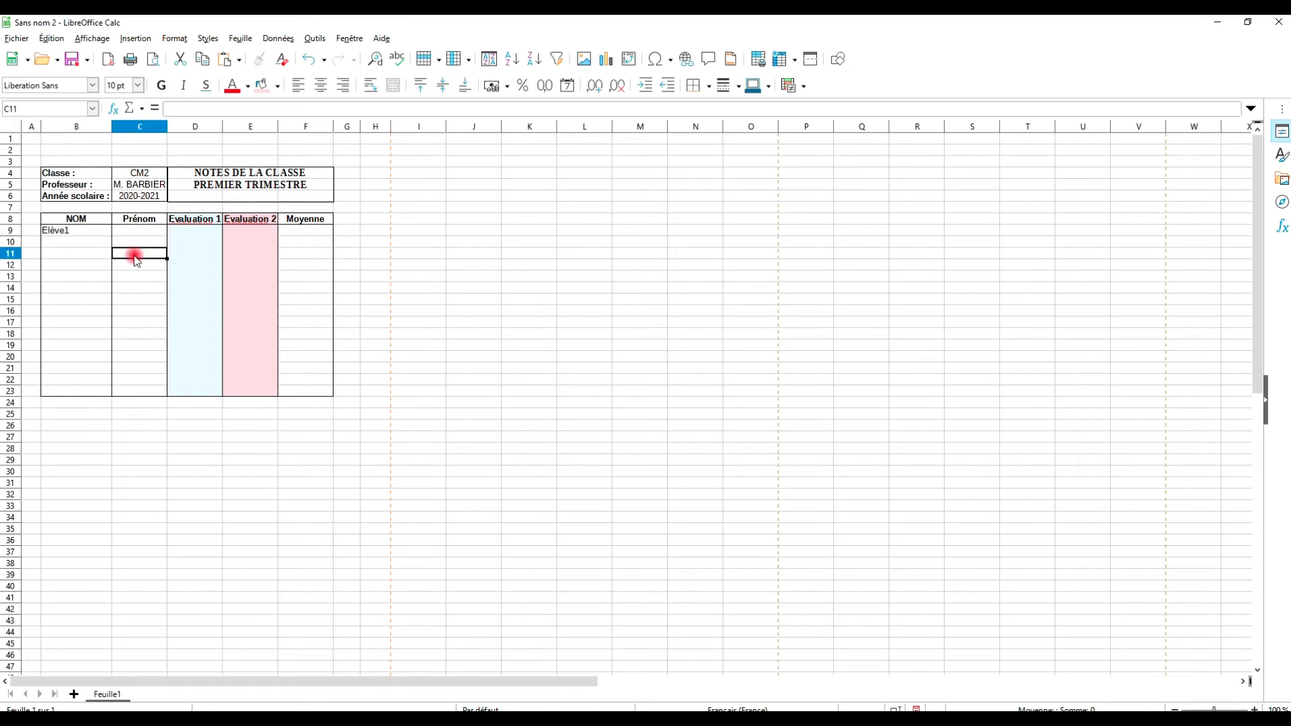
click(92, 233)
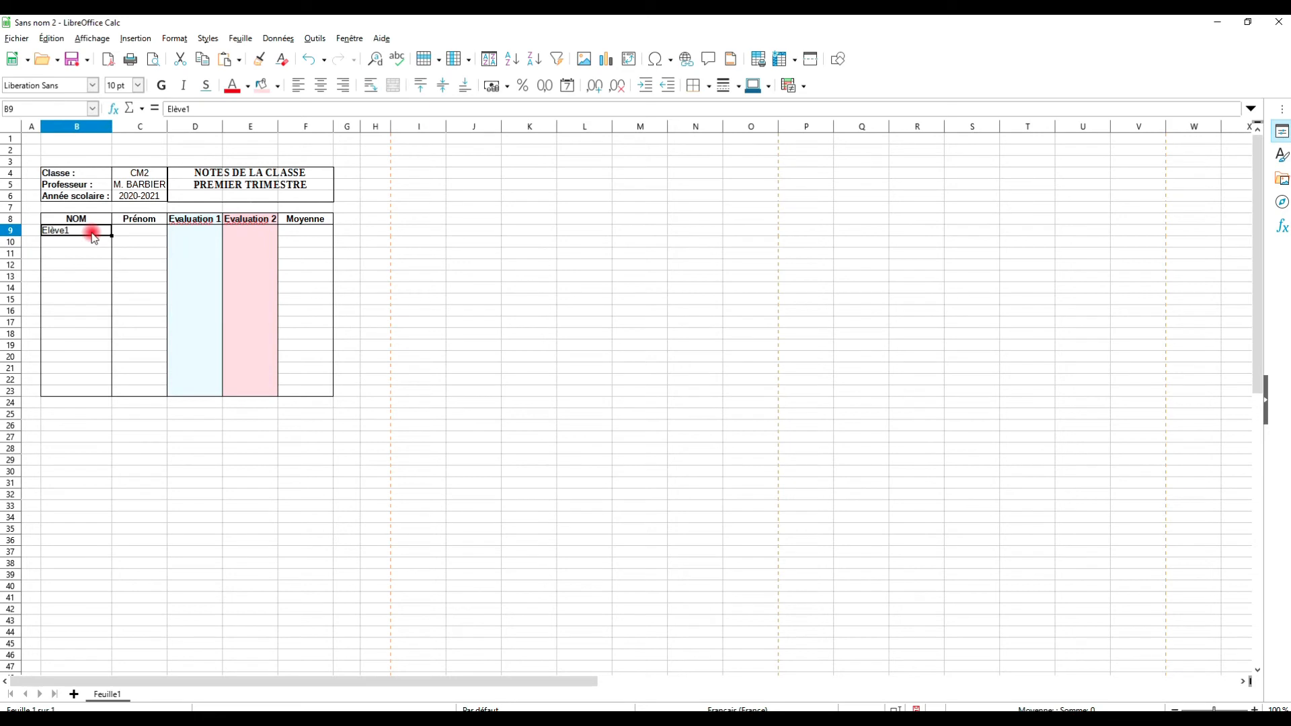
click(94, 243)
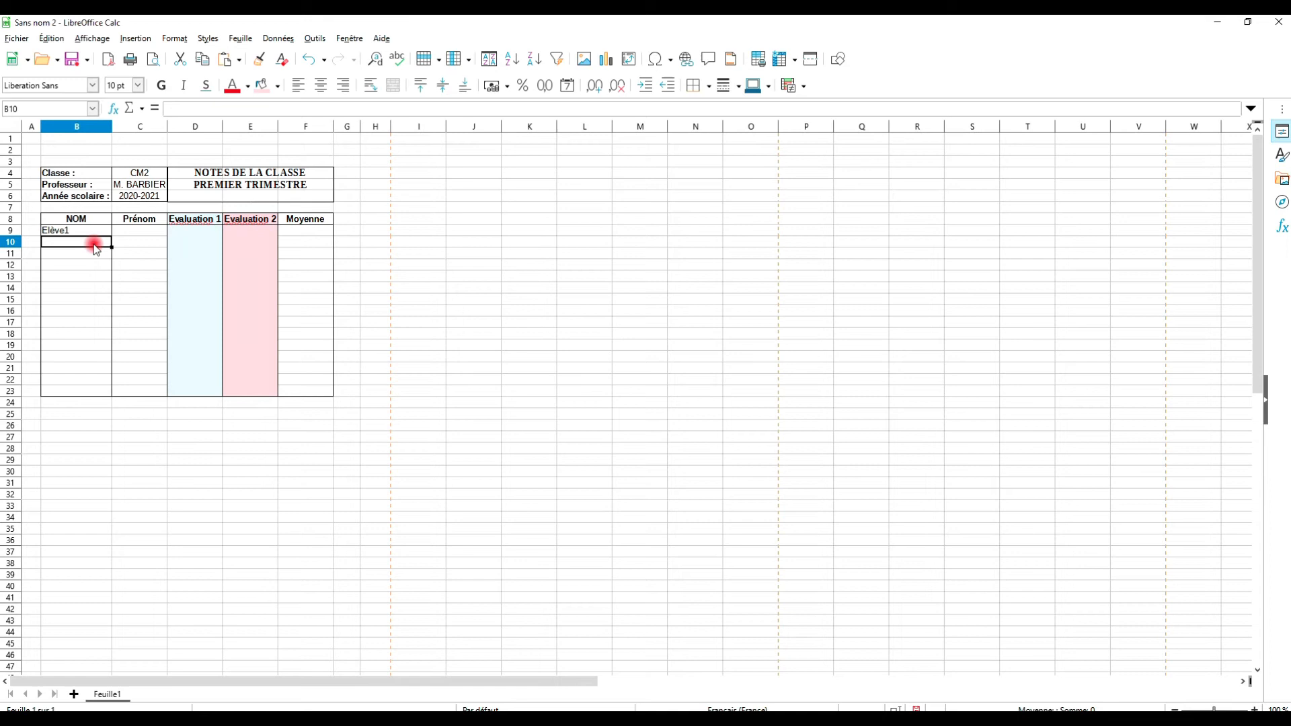
text(Elève2)
key(Return)
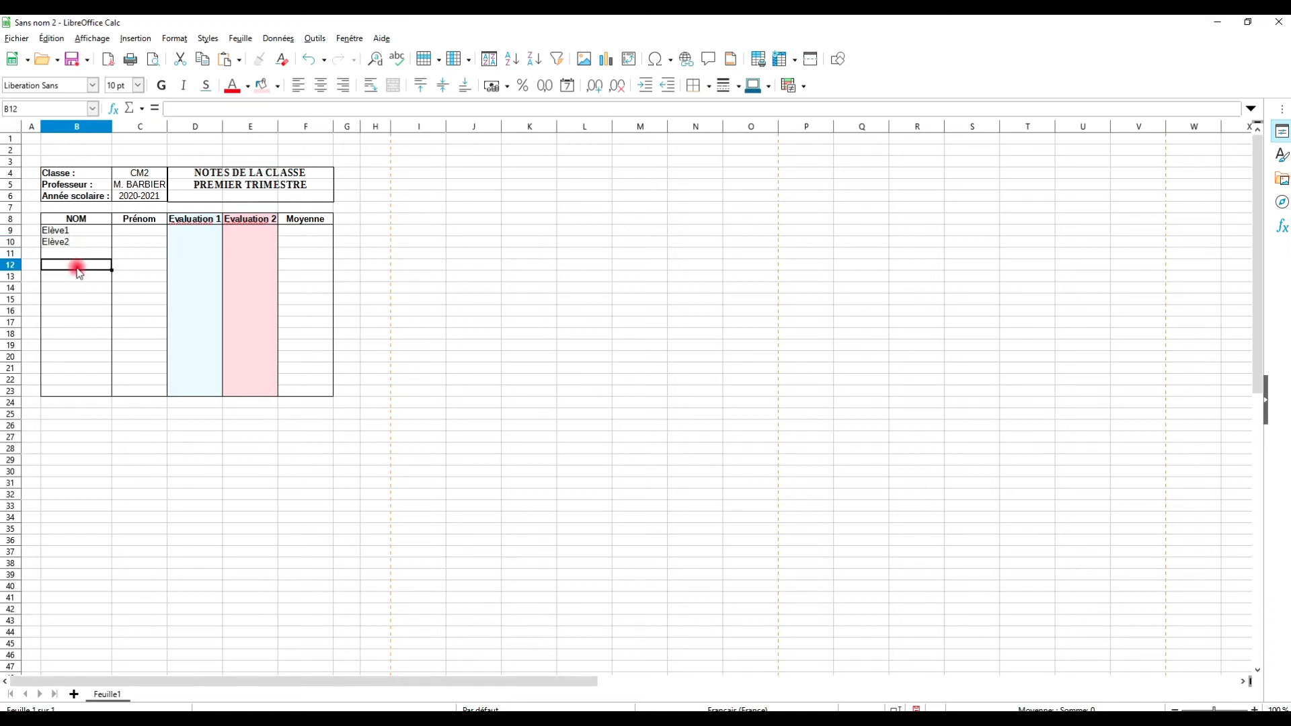
click(94, 242)
key(Delete)
Autofill the NOM column from B9 down to B21 to number the students Elève1 through Elève13.
click(87, 232)
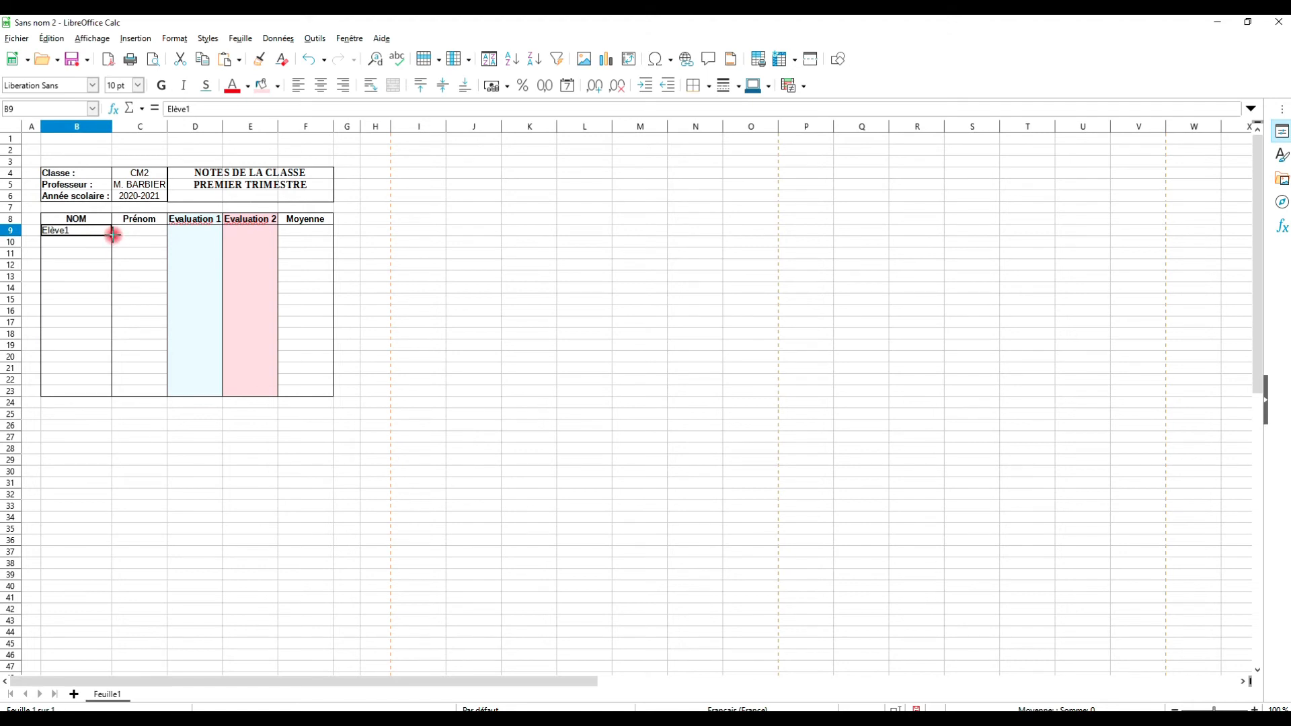
drag(113, 235, 105, 368)
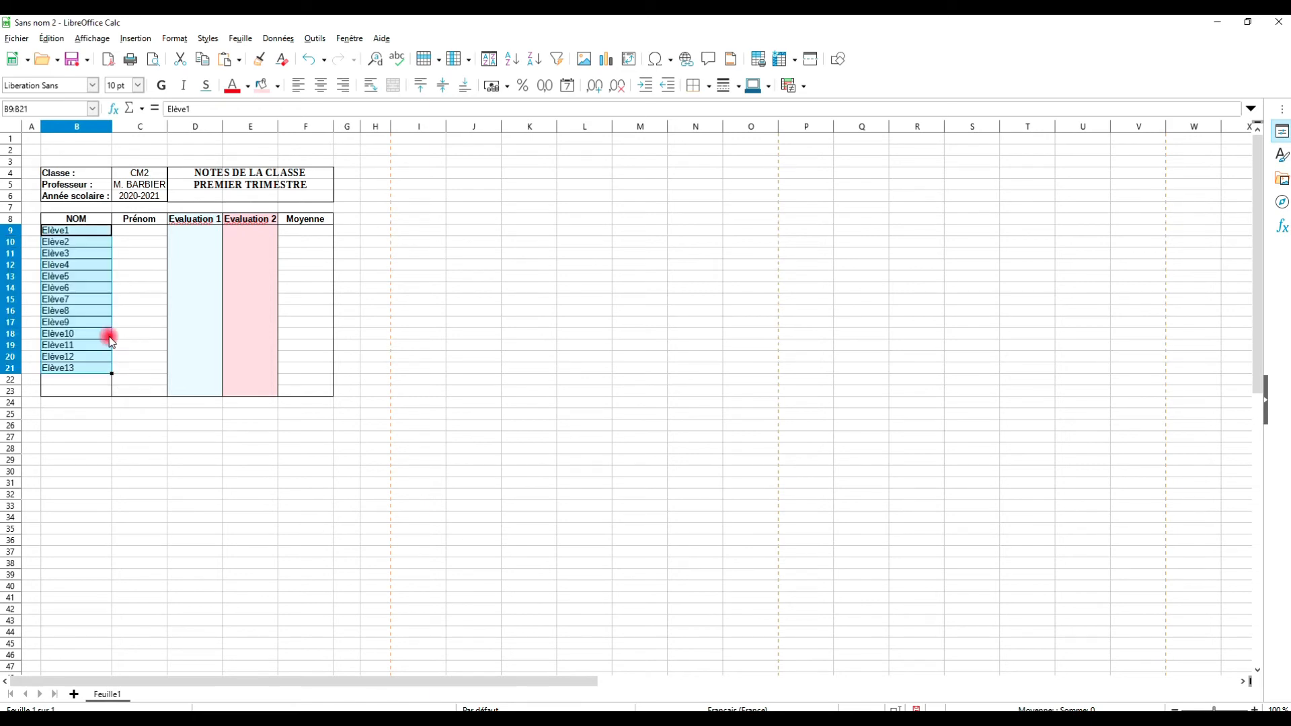
click(81, 242)
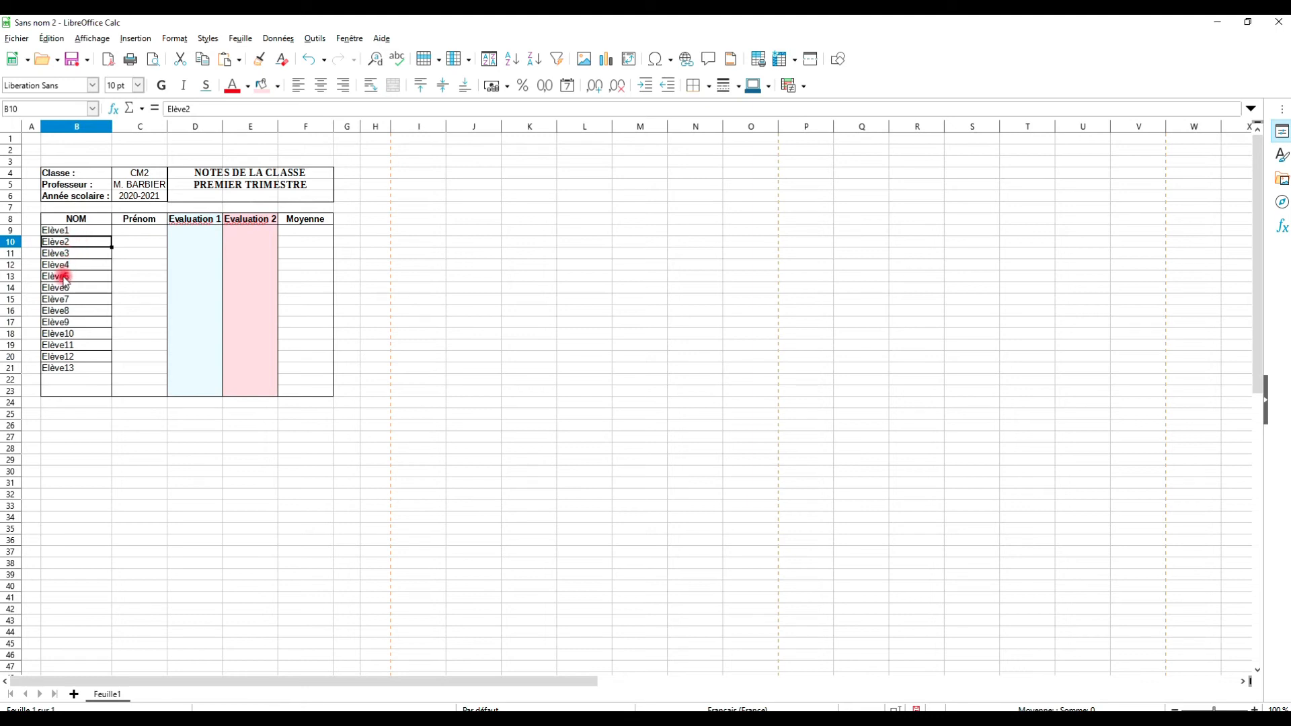
click(150, 358)
click(160, 266)
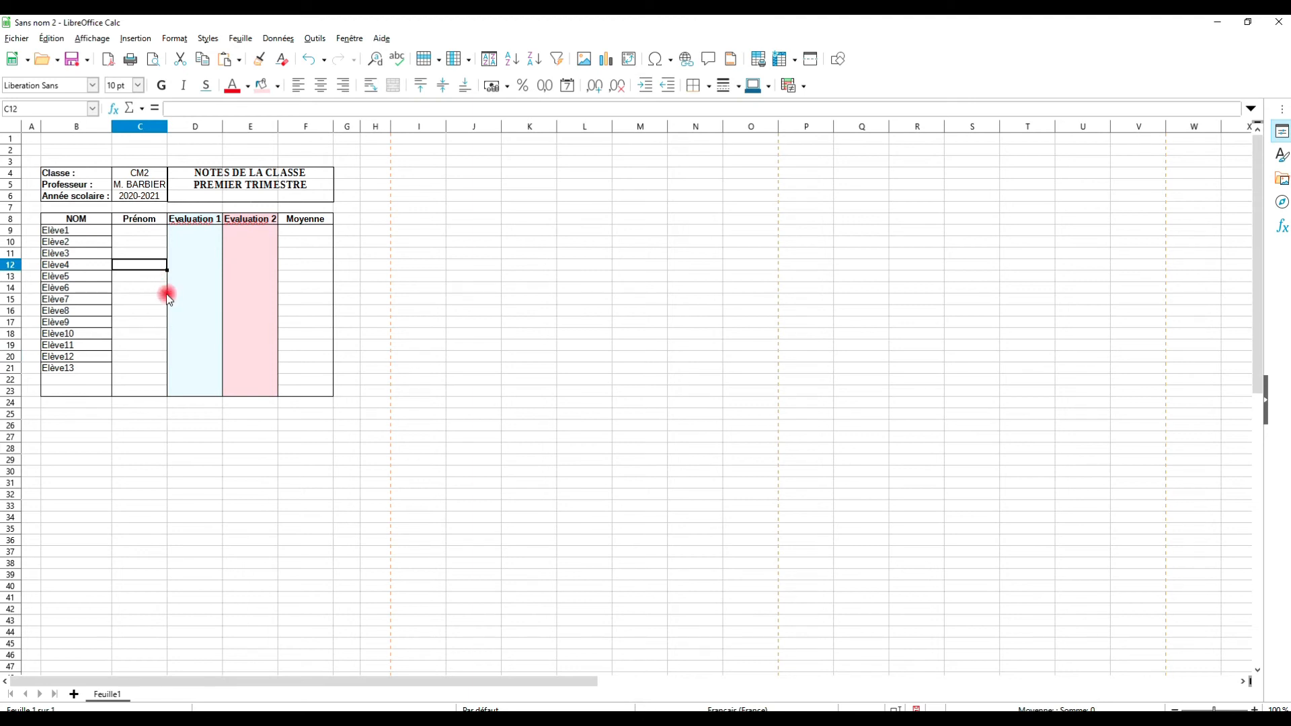
click(164, 289)
click(144, 239)
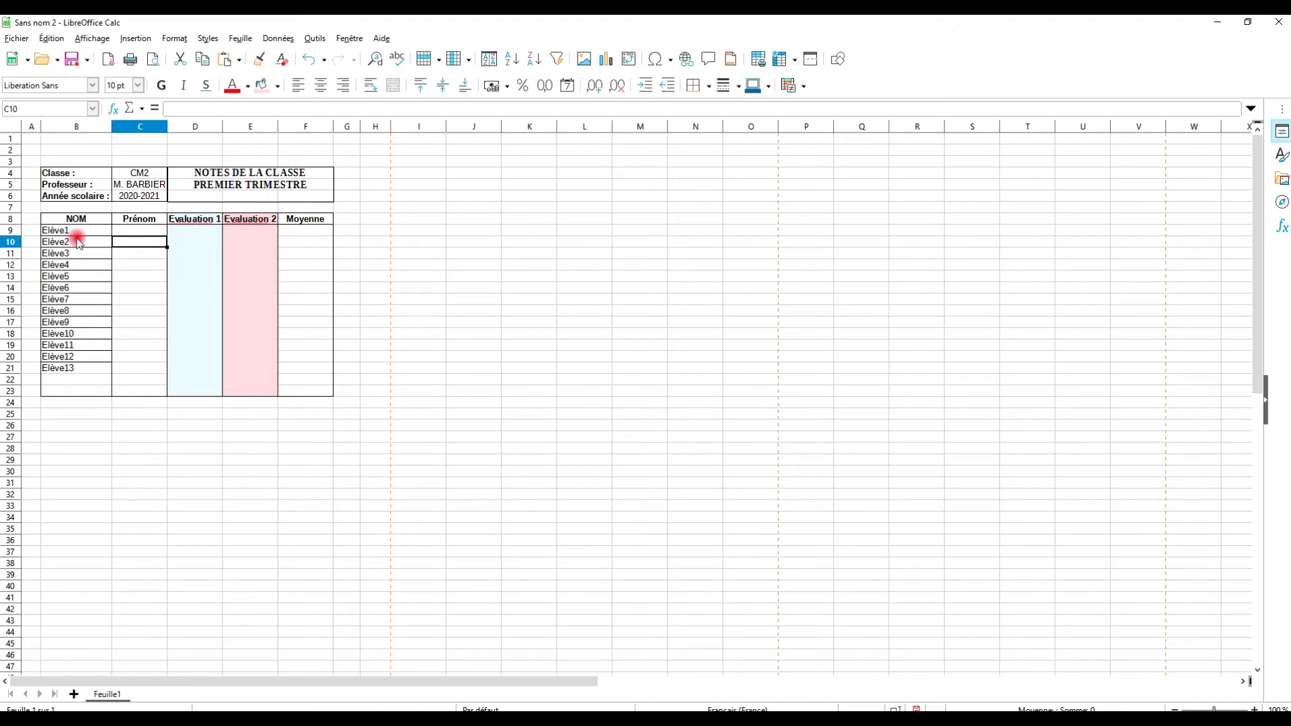
Remove all borders from the student name cells B10:B21.
click(79, 231)
drag(84, 240, 74, 366)
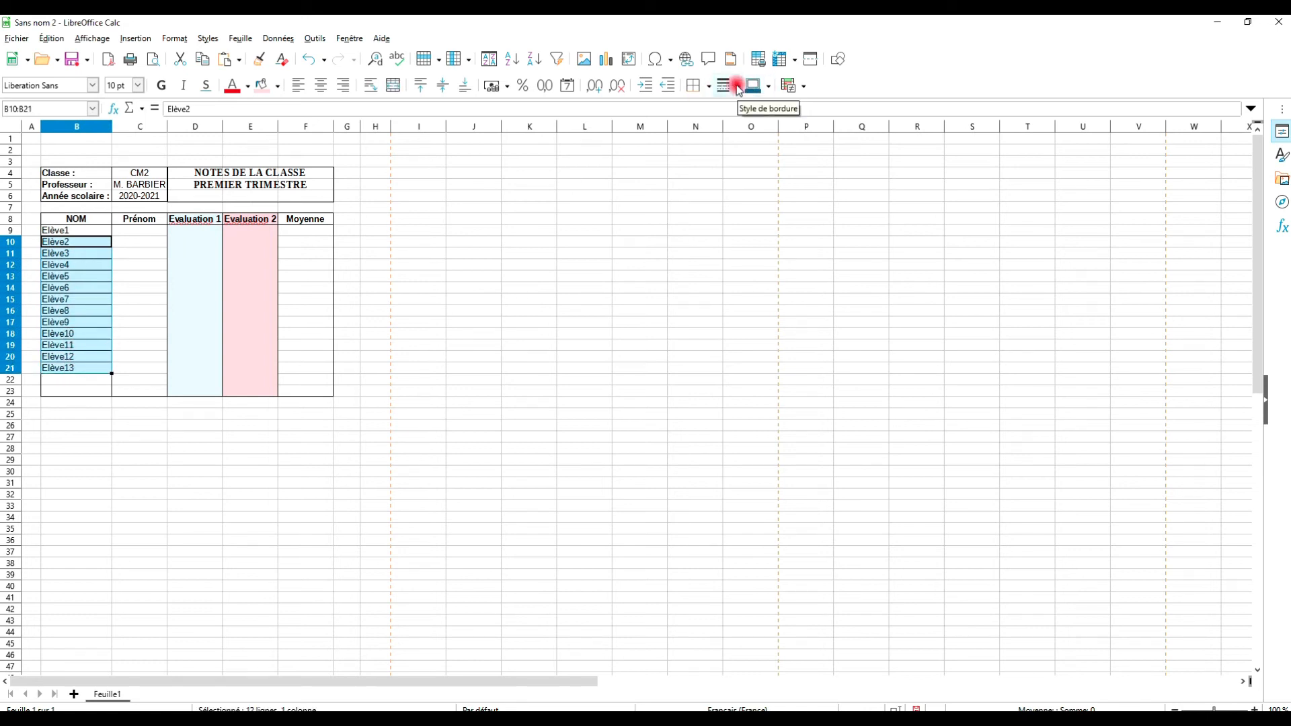
click(710, 86)
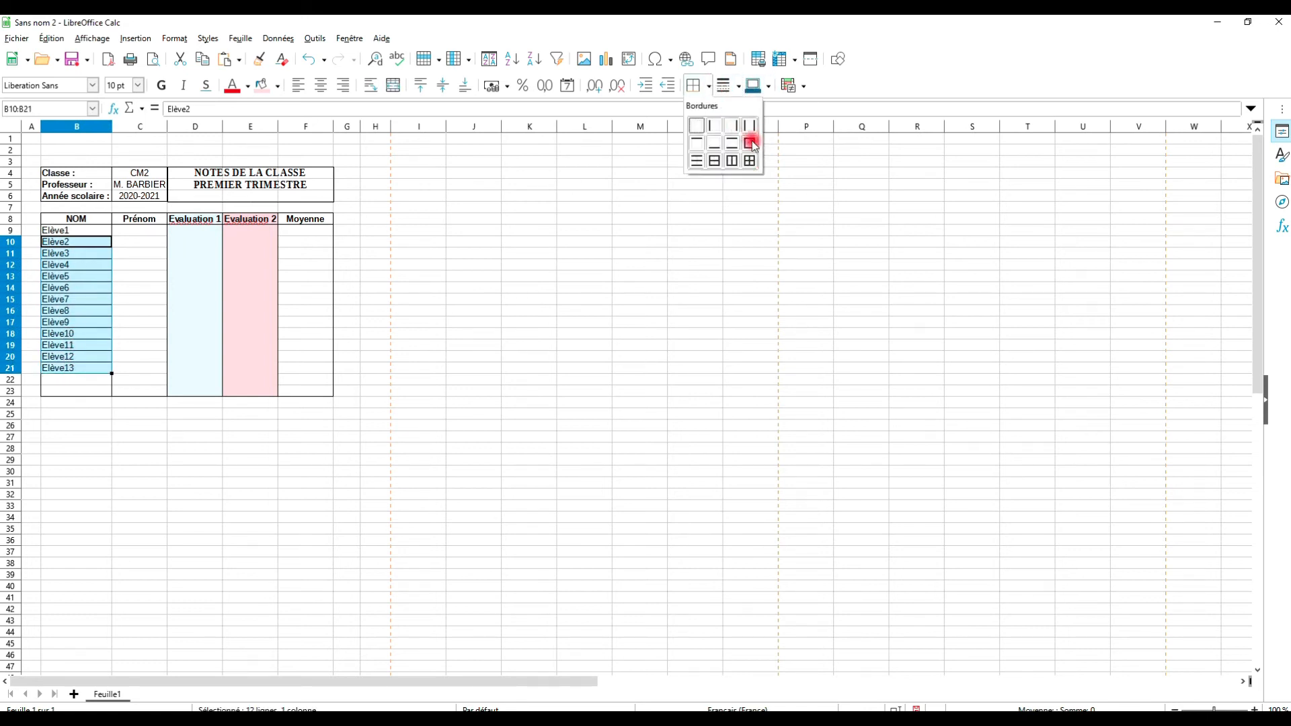
click(699, 126)
click(514, 298)
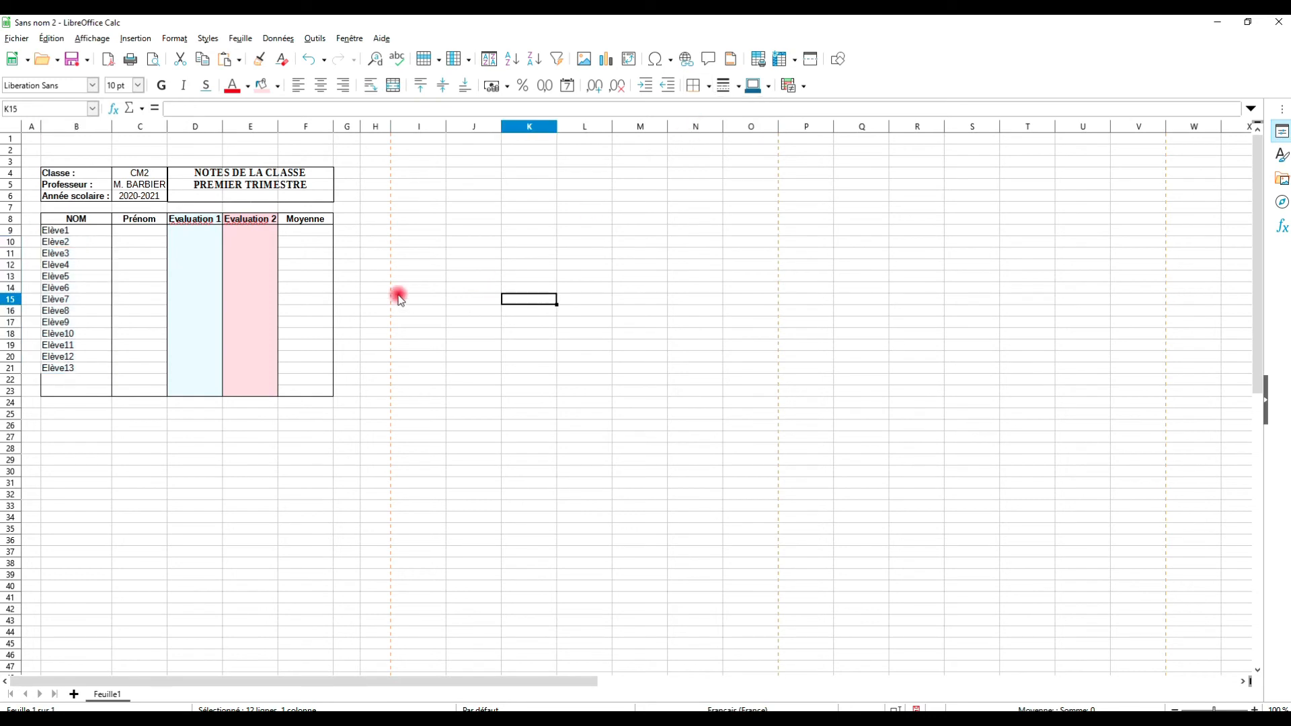
Remove all borders from the student name cells B9:B15.
click(157, 281)
drag(70, 229, 72, 301)
click(701, 85)
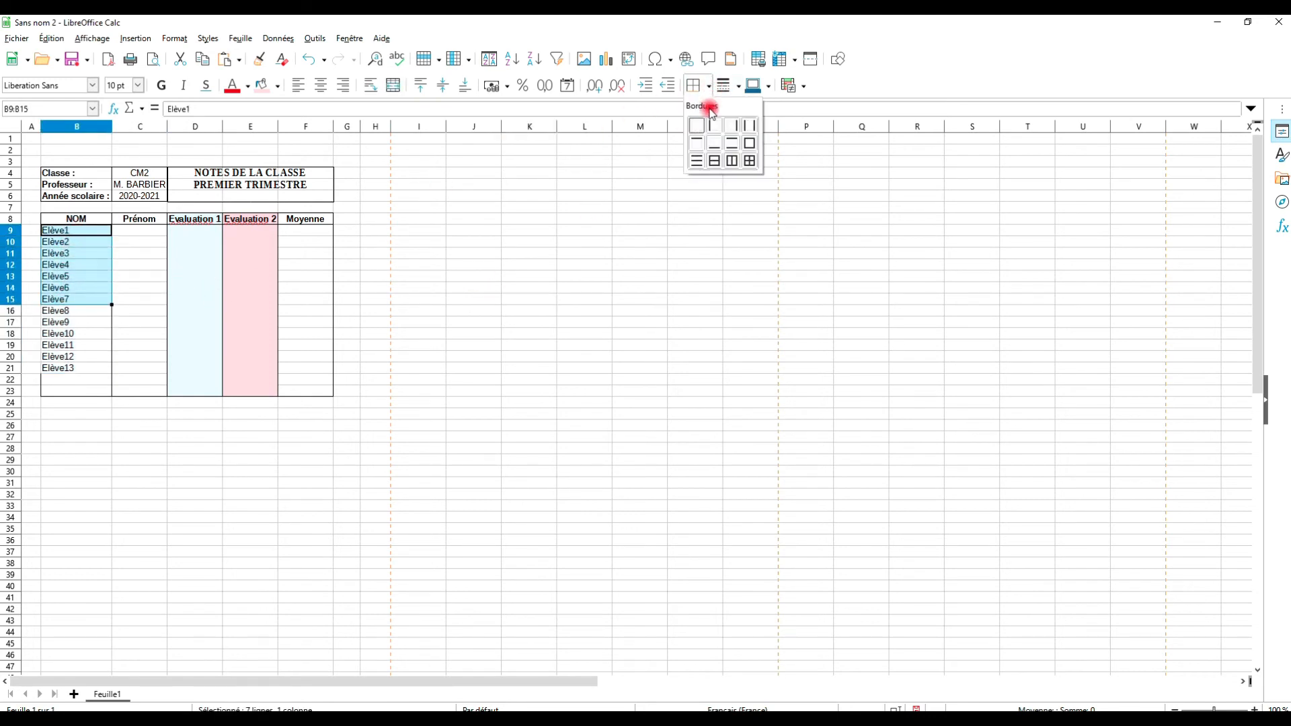
click(697, 126)
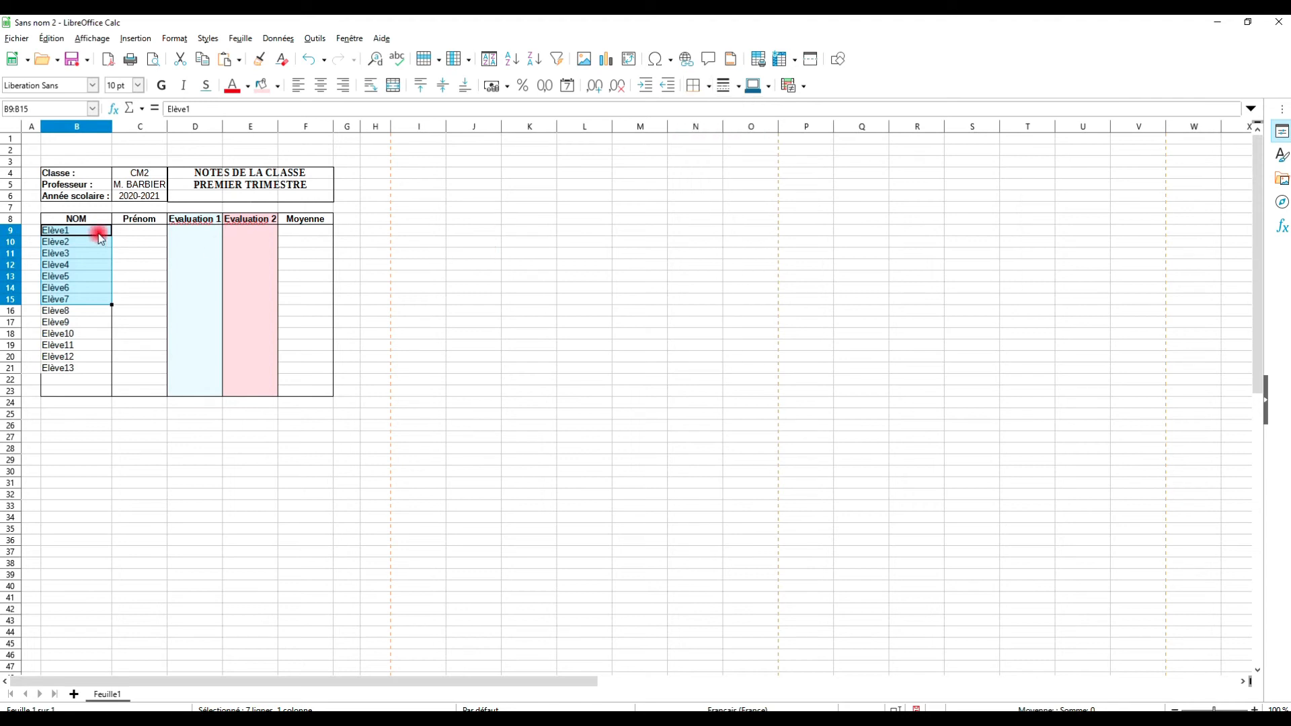
click(100, 253)
Apply an outer box border around the NOM column cells B9:B23.
drag(80, 230, 65, 390)
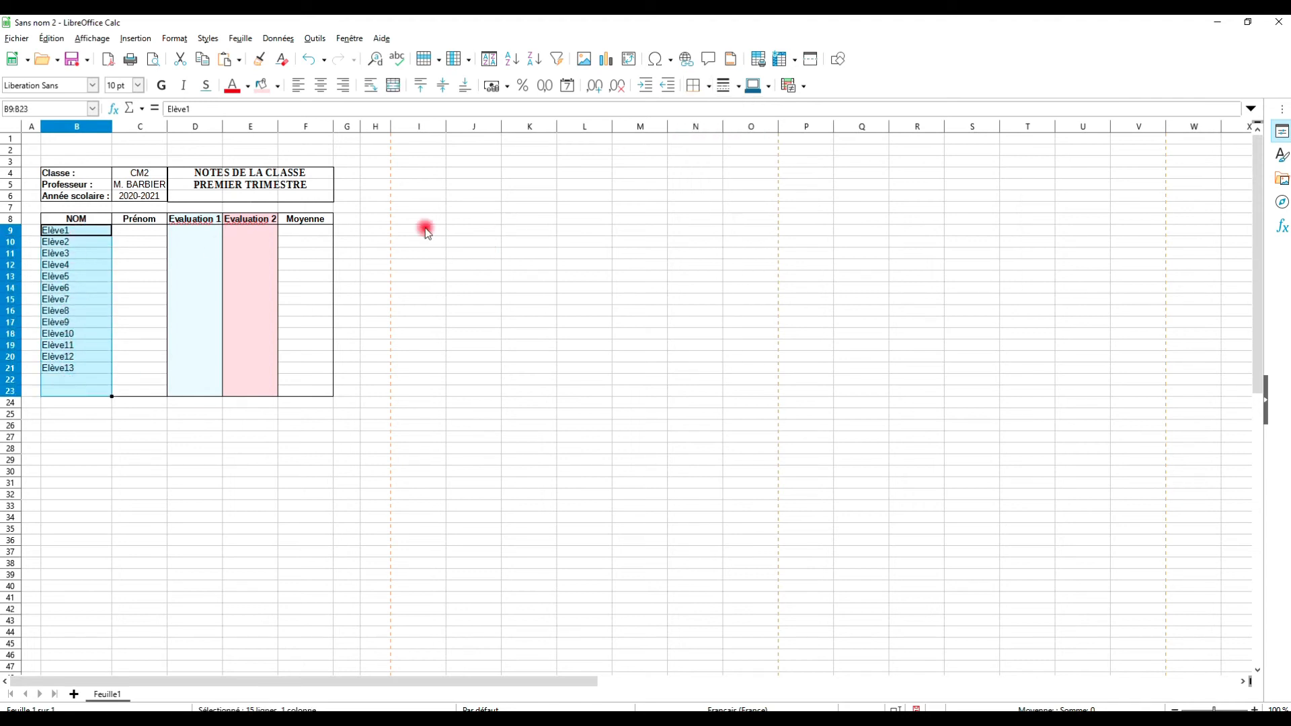
click(706, 86)
click(748, 143)
click(552, 288)
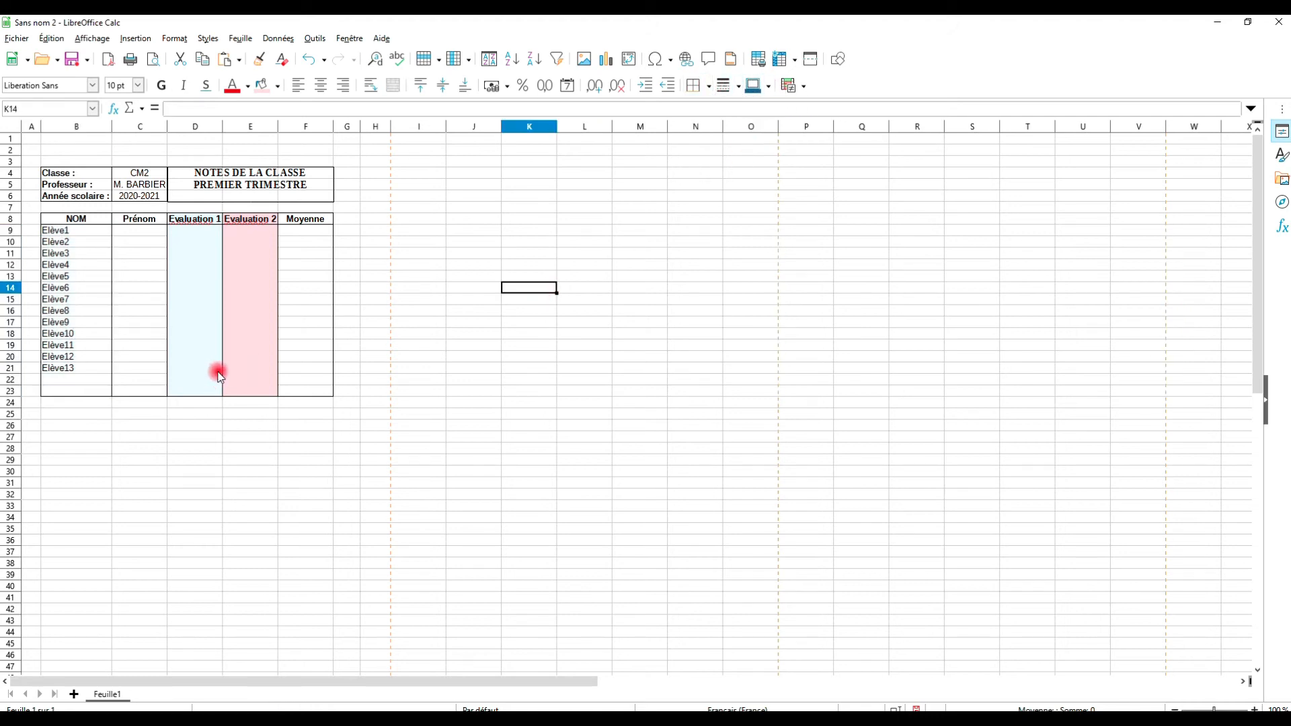
drag(143, 230, 137, 373)
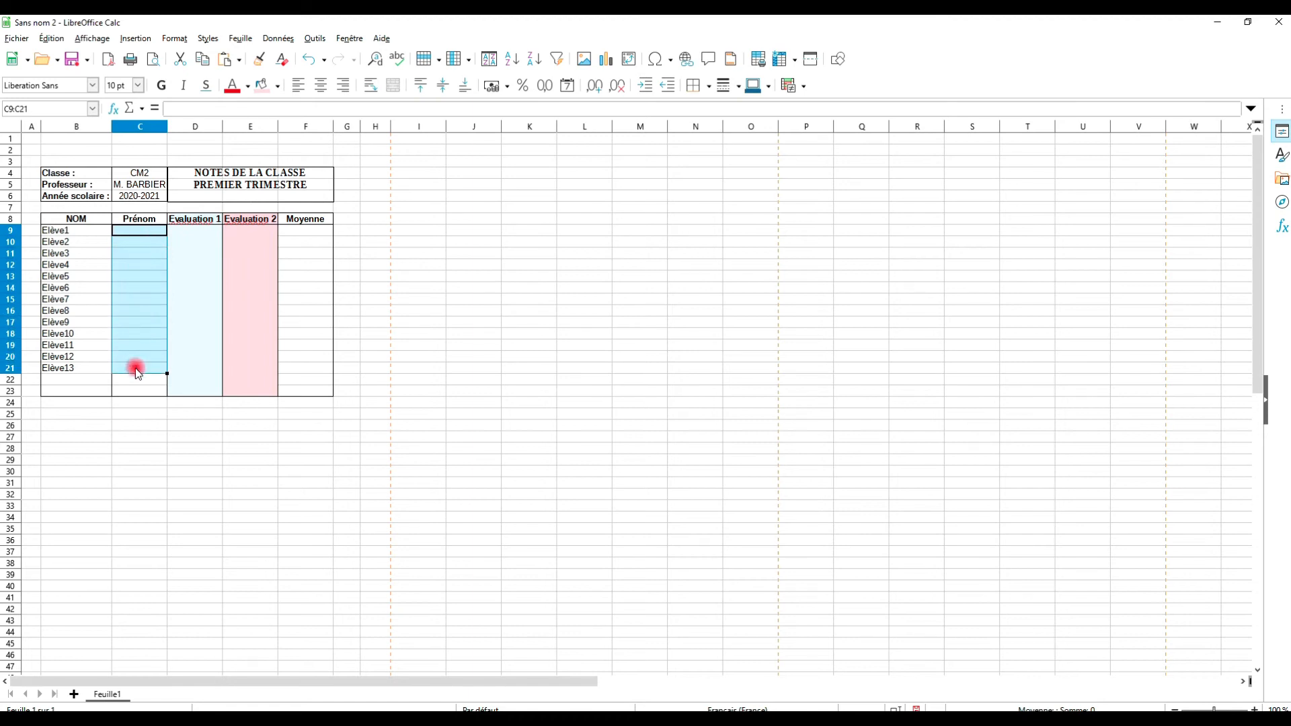
click(429, 301)
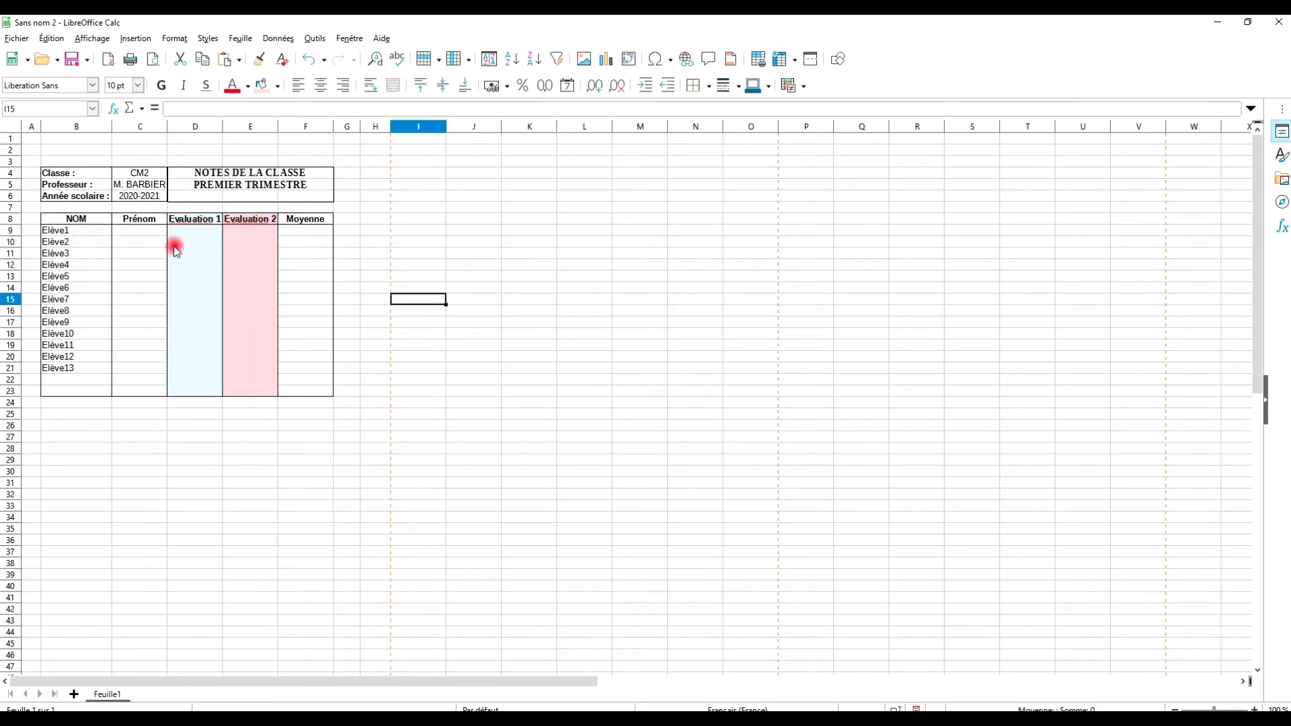
Delete the entries Elève11 to Elève13 from cells B19:B21.
click(56, 232)
drag(55, 232, 59, 370)
click(77, 382)
click(68, 367)
key(Delete)
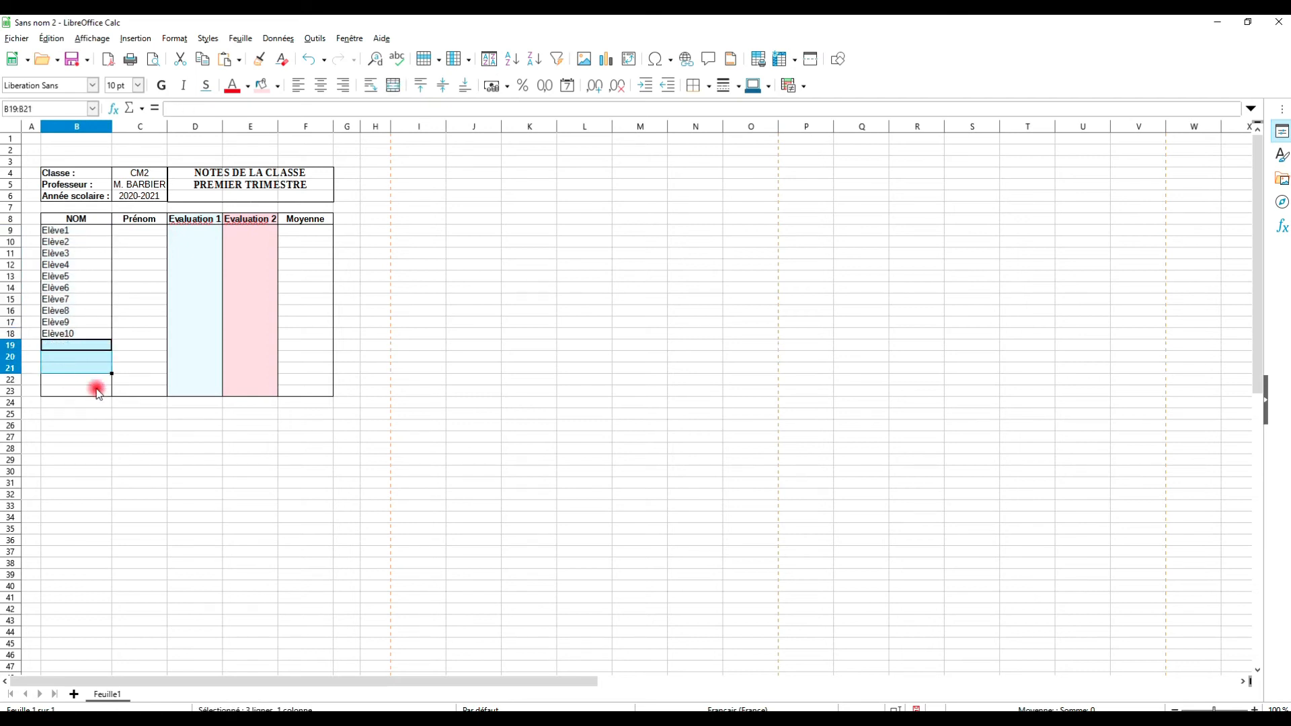
click(250, 436)
Center the contents of the table body B9:F23 horizontally.
drag(66, 232, 296, 392)
click(312, 85)
click(407, 263)
click(457, 310)
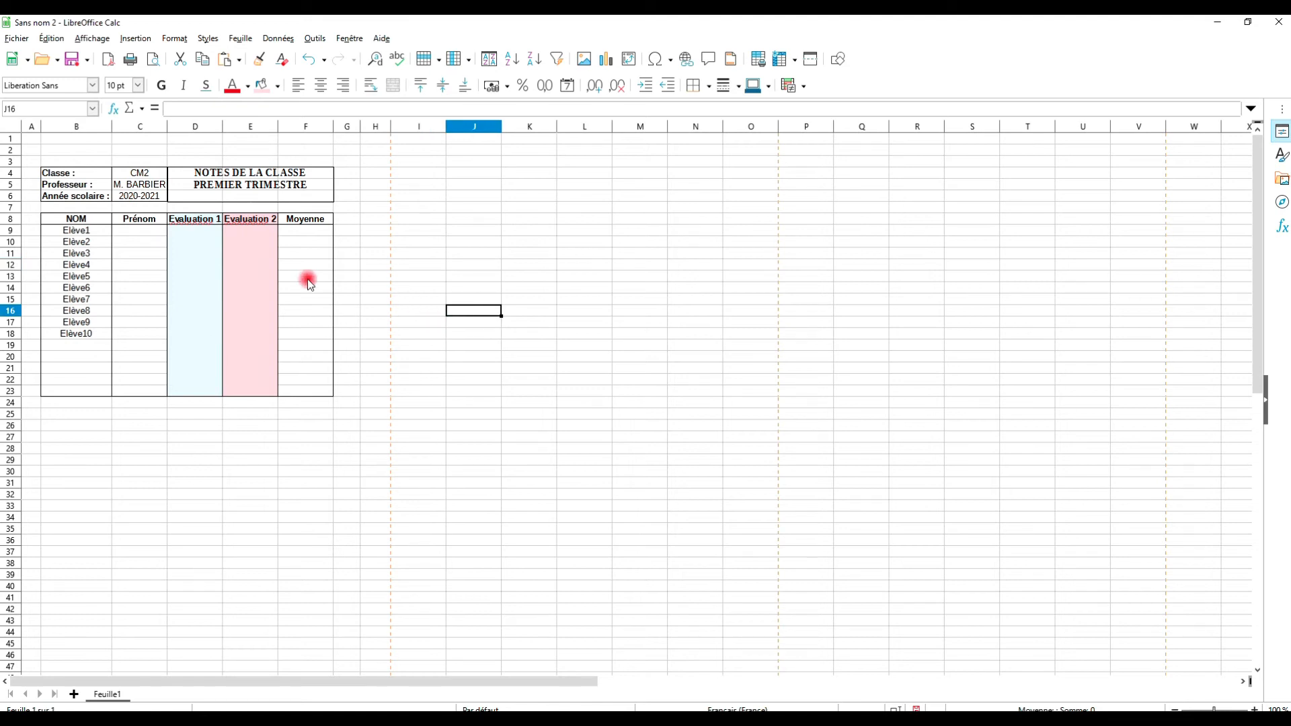
Enter the Evaluation 1 and Evaluation 2 grades: 14 and 12 for Elève1, 10 and 7 for Elève2.
click(197, 231)
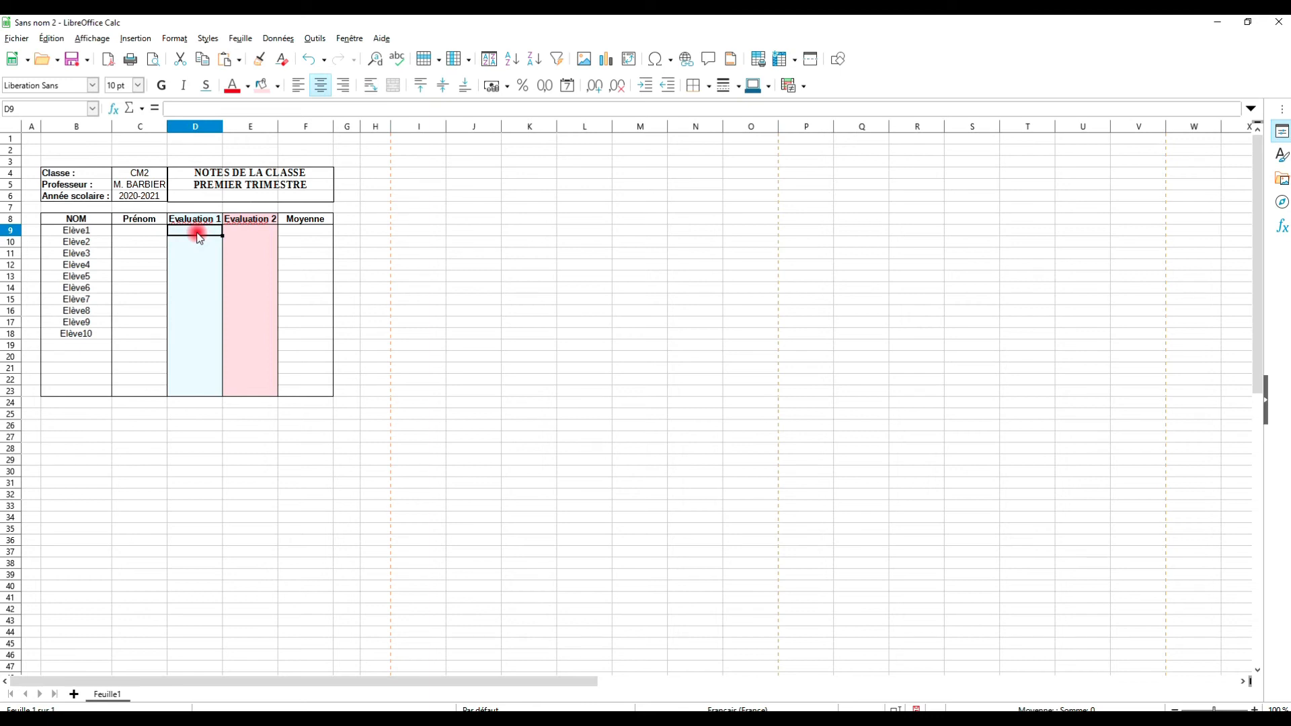
text(14)
click(242, 231)
text(12)
click(198, 242)
text(10)
key(Return)
click(247, 244)
text(7)
Enter the two evaluation grades for Elève3 as 18 and 16, and for Elève4 as 10 and 10.
click(209, 254)
text(18)
key(Return)
click(239, 254)
text(16)
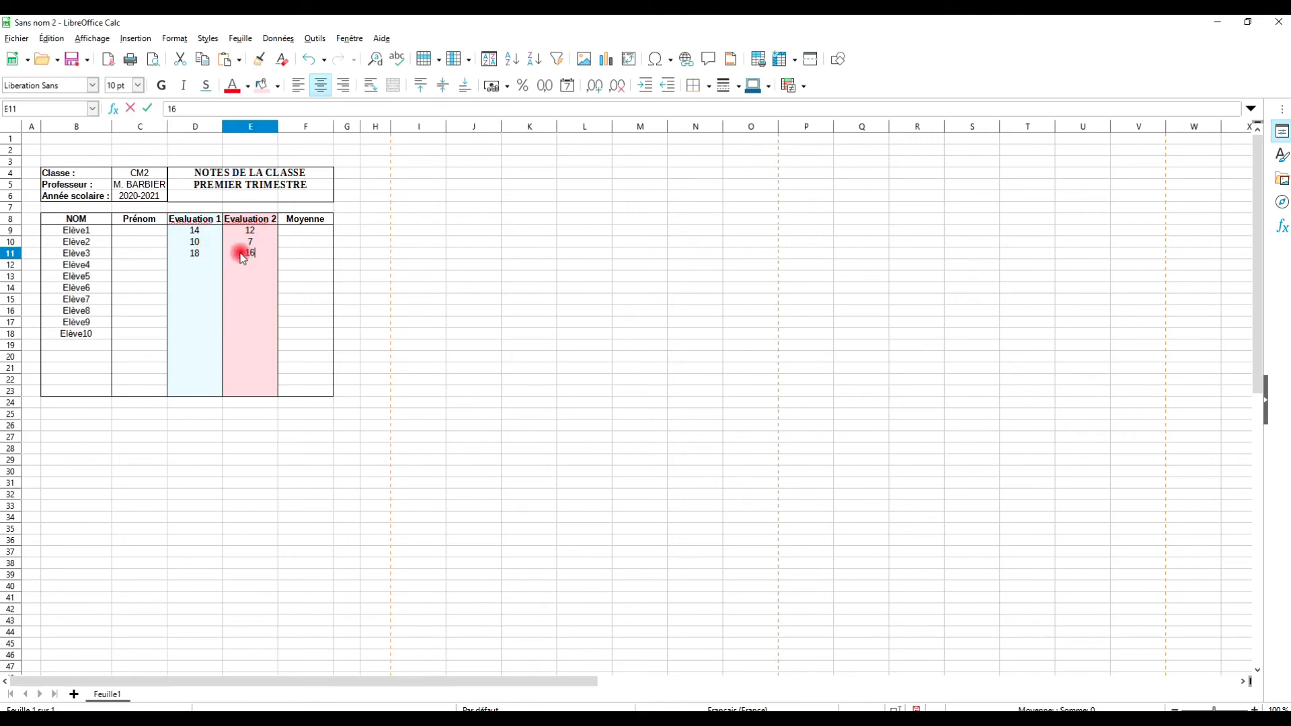
click(195, 268)
text(10)
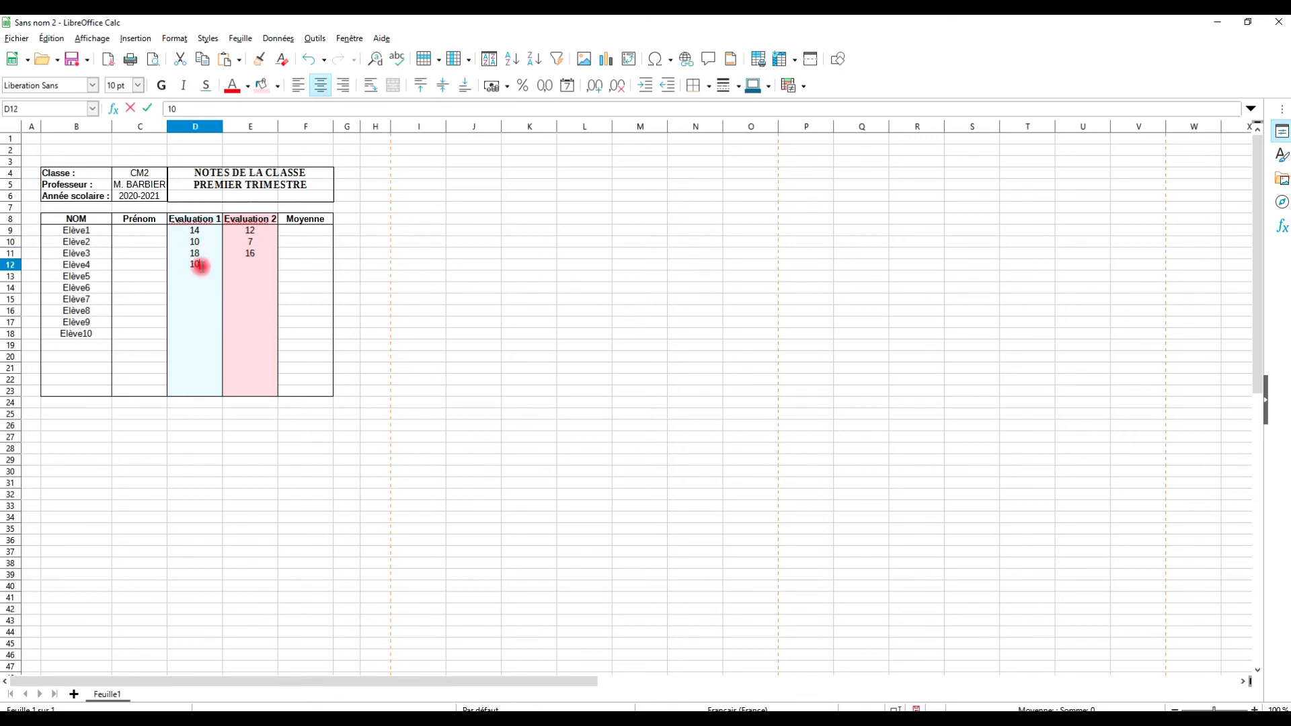
click(245, 265)
text(10)
Enter the two evaluation grades for Elève5 as 12 and 11, and for Elève6 as 15 and 8.
click(185, 276)
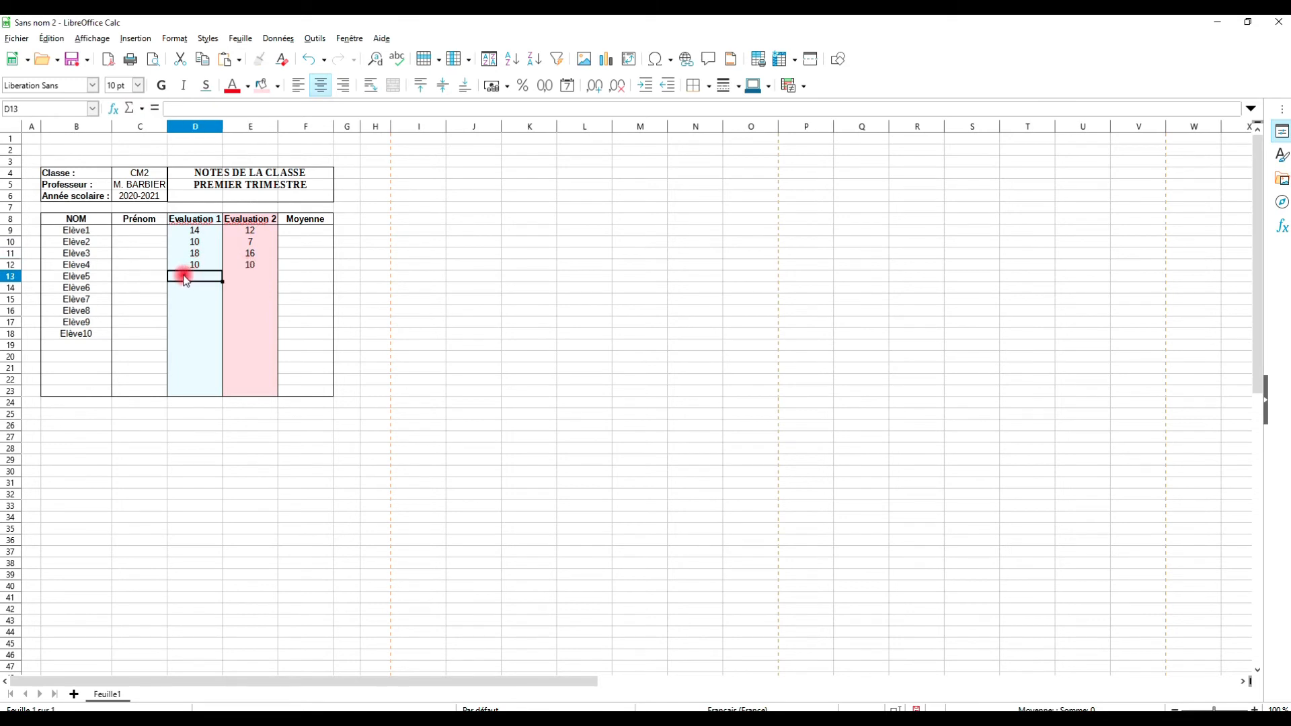
text(12)
click(254, 282)
text(11)
click(216, 295)
text(15)
click(249, 287)
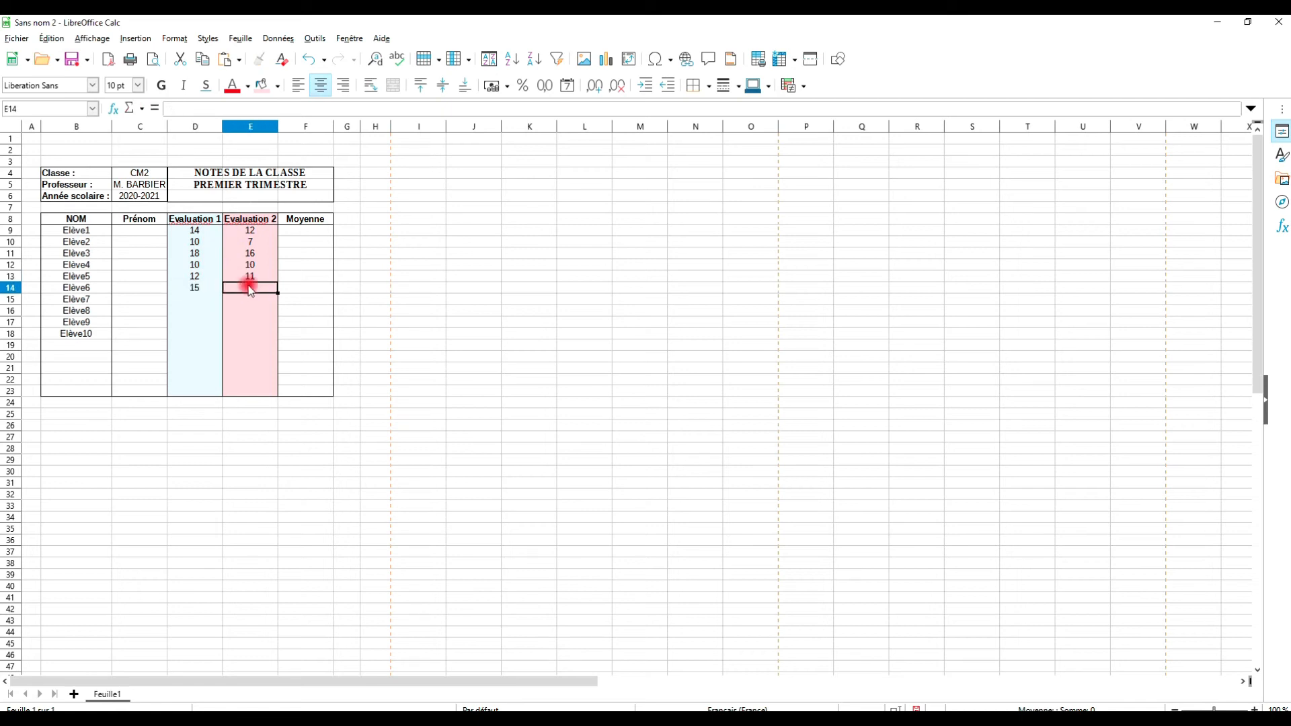
text(8)
Enter the two evaluation grades for Elève7 as 7 and 13, and for Elève8 as 15 and 14.
click(200, 301)
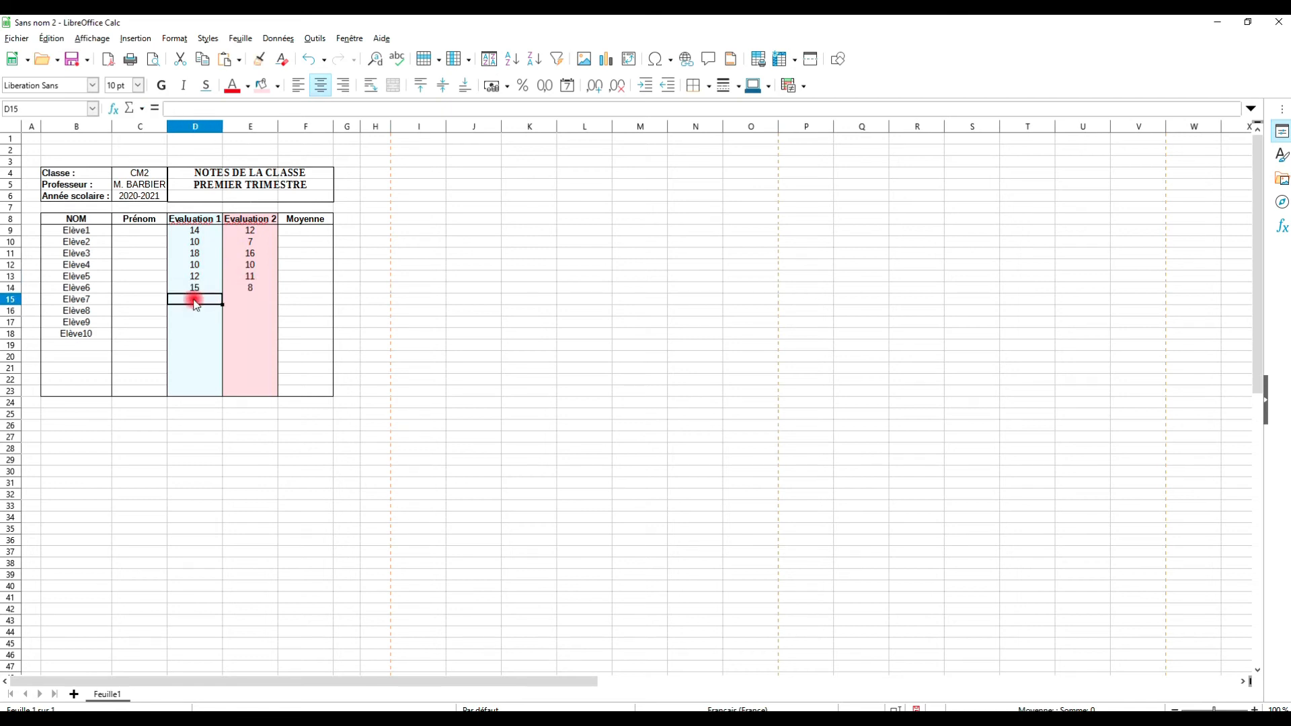
text(7)
click(257, 304)
text(13)
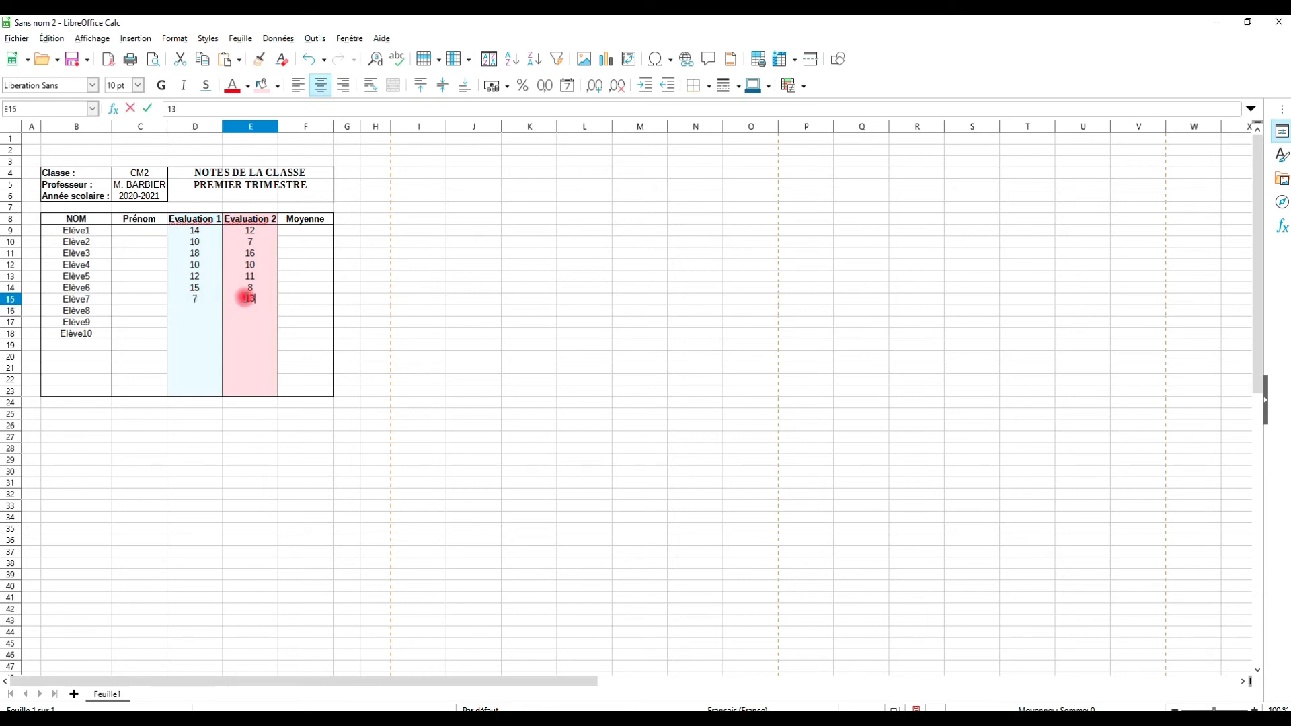
click(186, 314)
text(15)
click(238, 304)
click(239, 311)
text(14)
Enter the two evaluation grades for Elève9 as 18 and 13,5, and for Elève10 as 10 and 12.
click(203, 325)
text(18)
click(249, 324)
text(13,5)
key(Return)
click(199, 326)
click(201, 335)
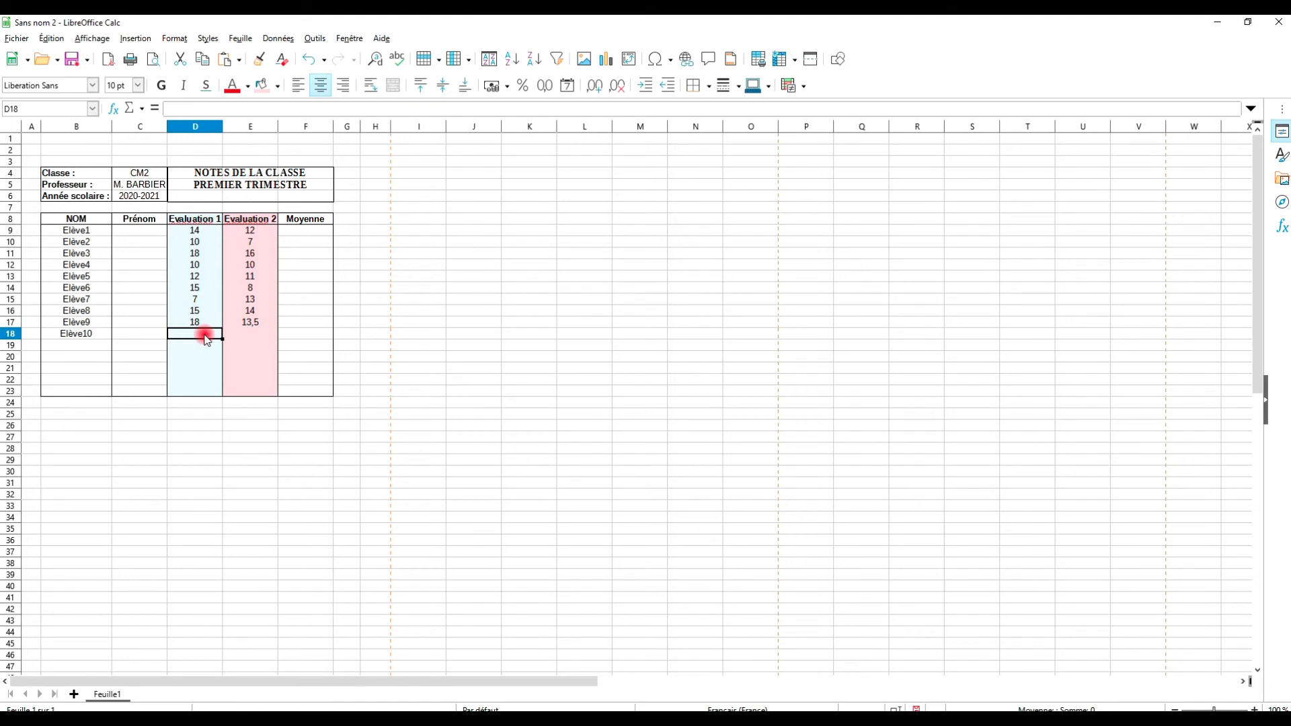
text(10)
click(224, 336)
text(12)
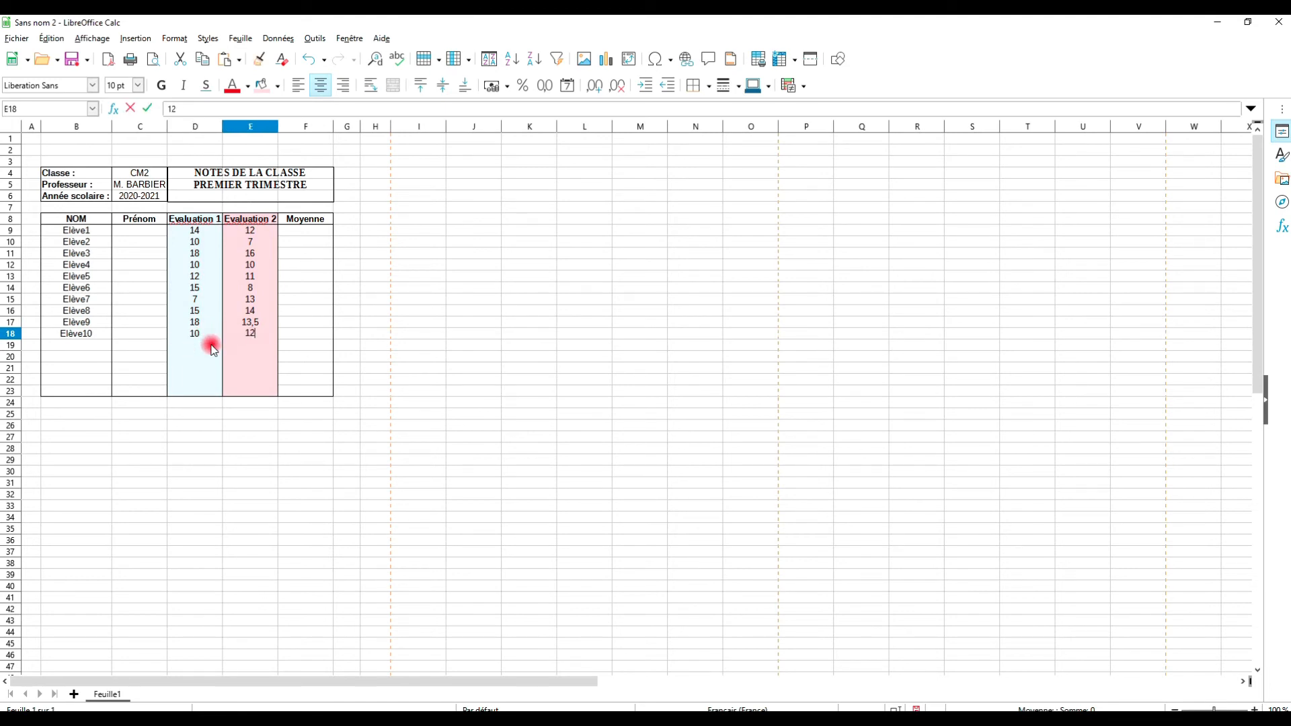
Confirm Elève10's Evaluation 2 grade of 12.
drag(584, 334, 556, 313)
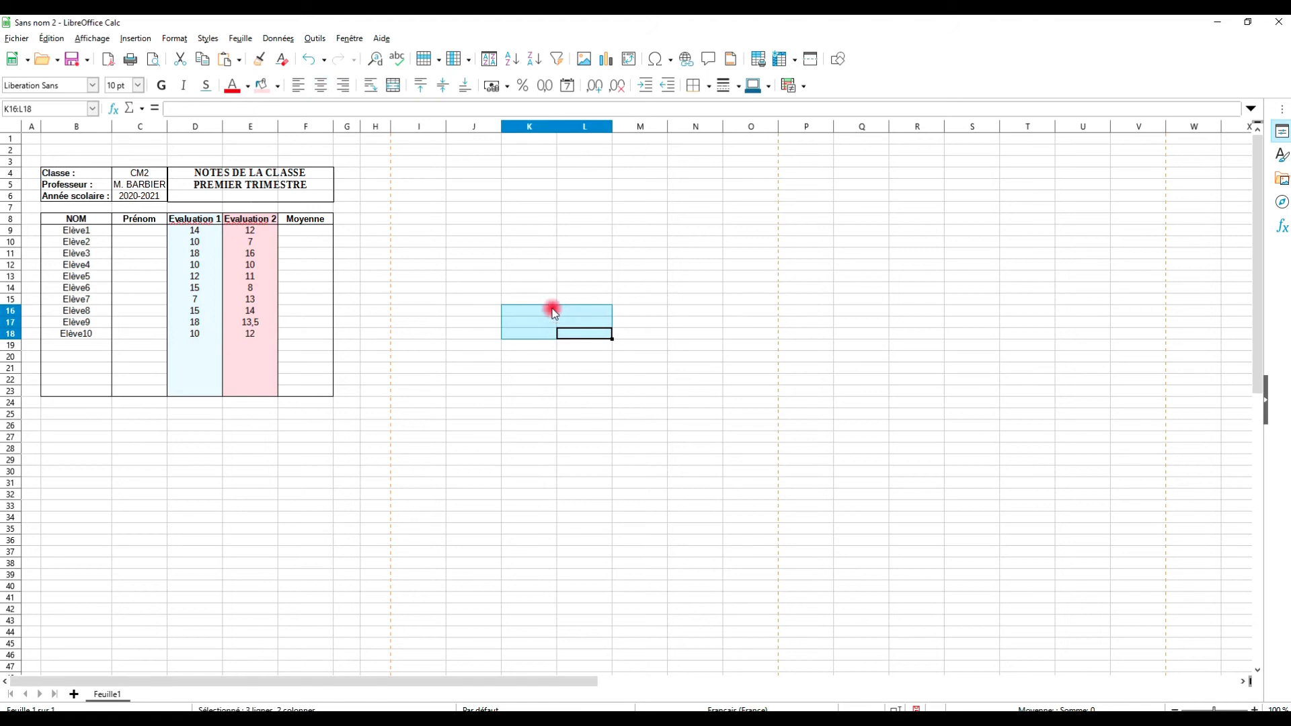
click(511, 346)
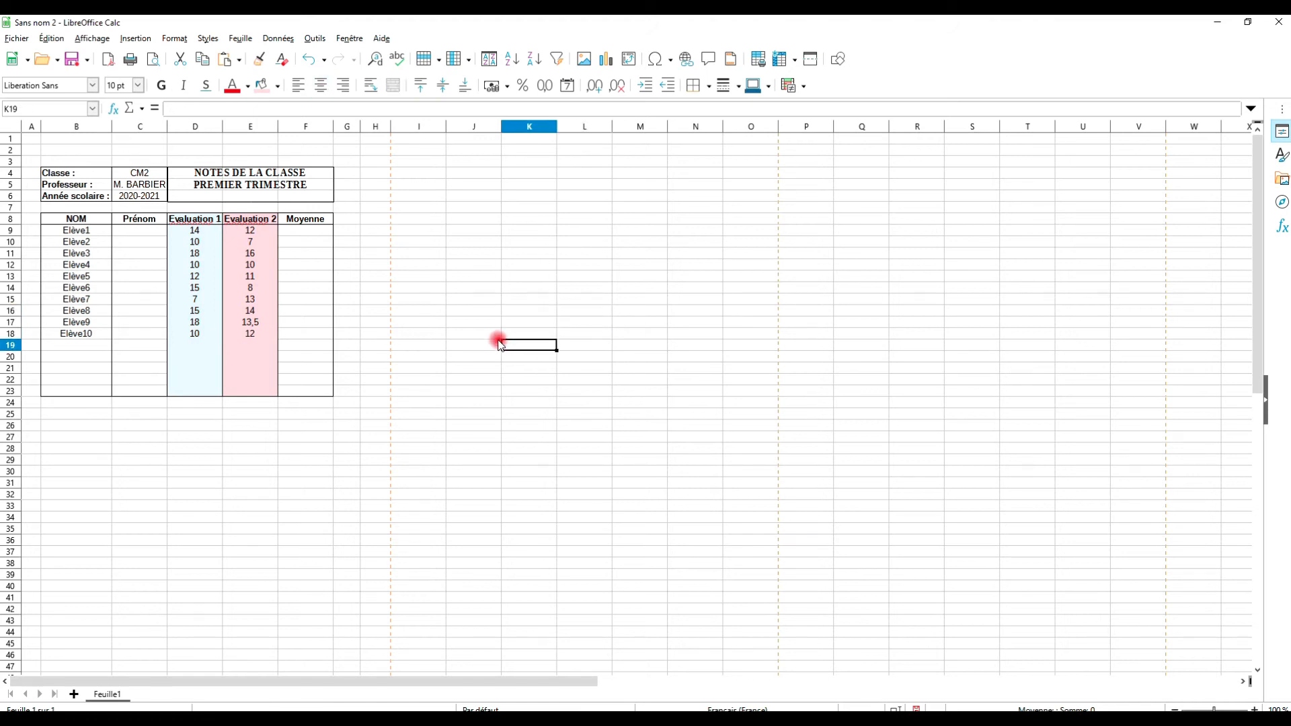
click(485, 271)
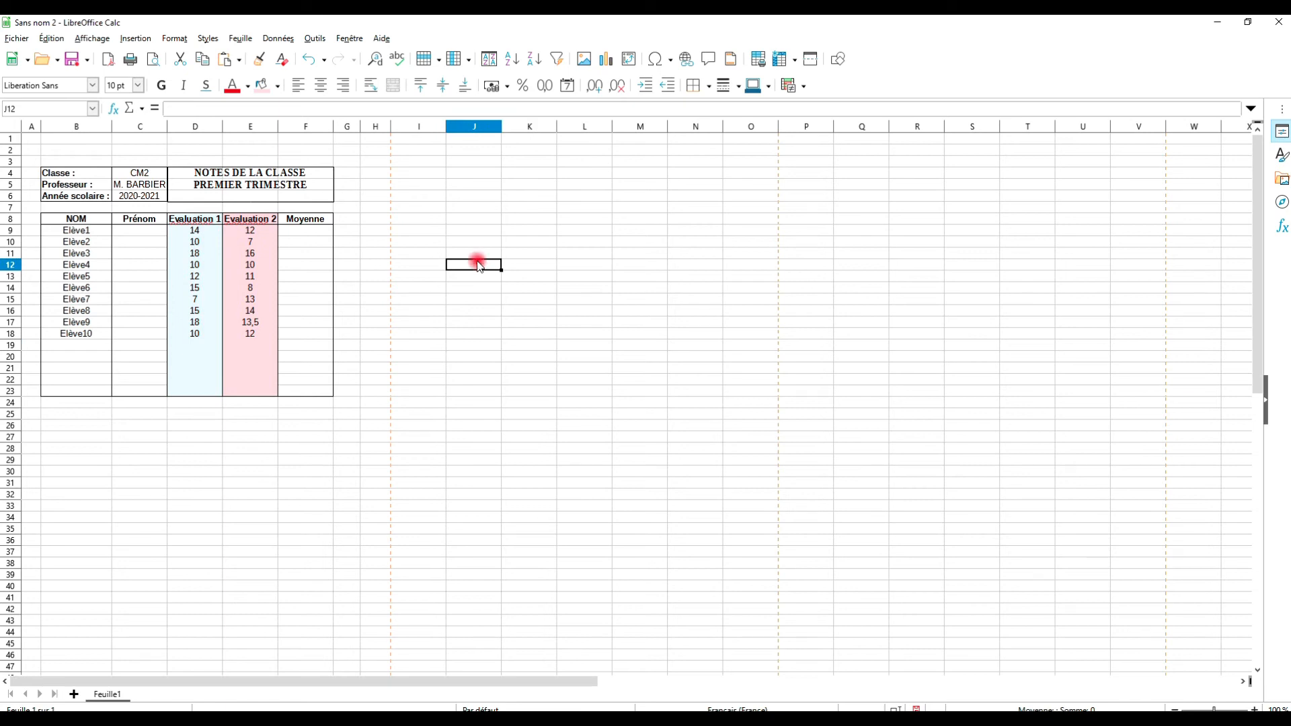
Examine Elève1's two evaluation grades and the empty average cell in the same row.
click(311, 231)
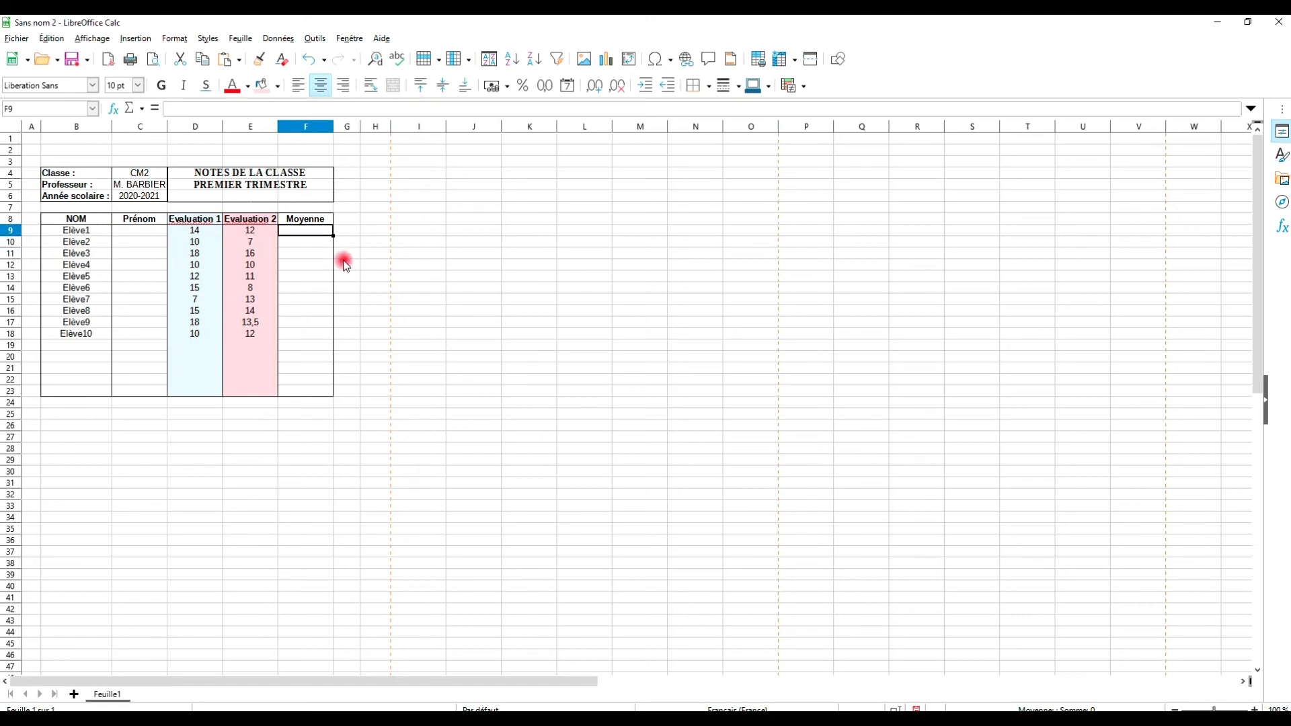
click(195, 232)
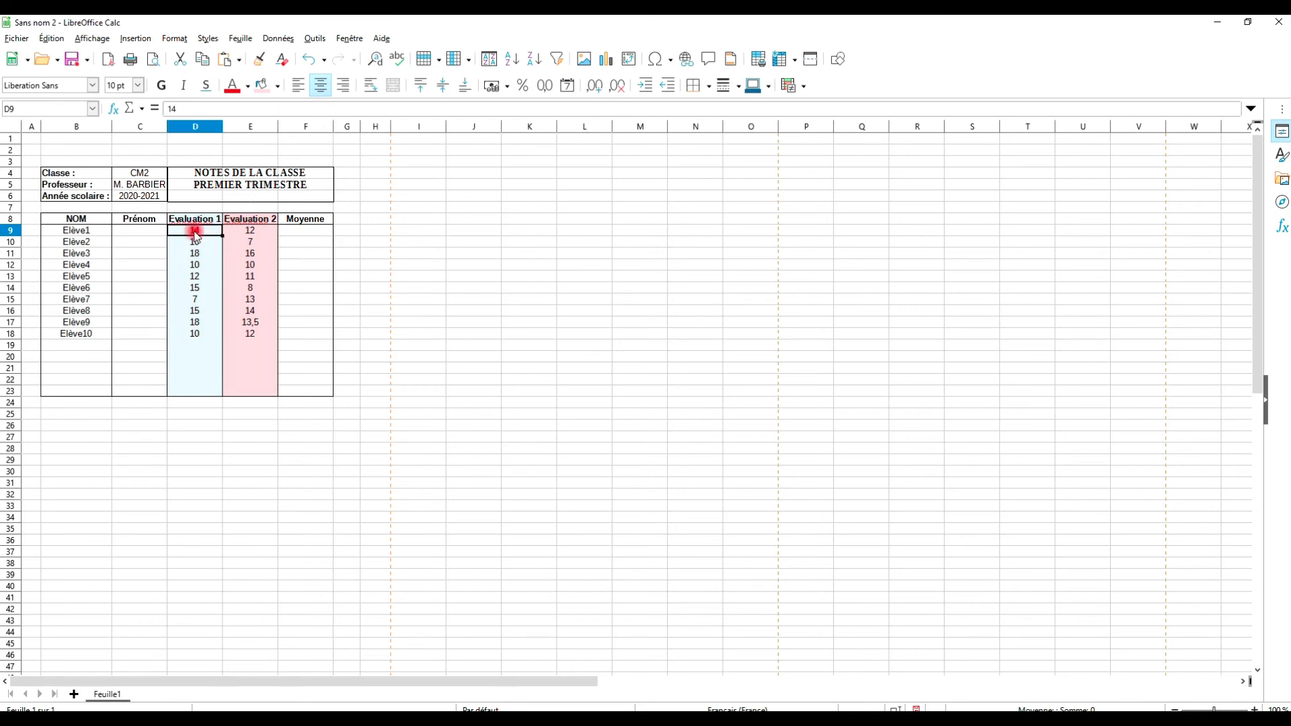
click(251, 234)
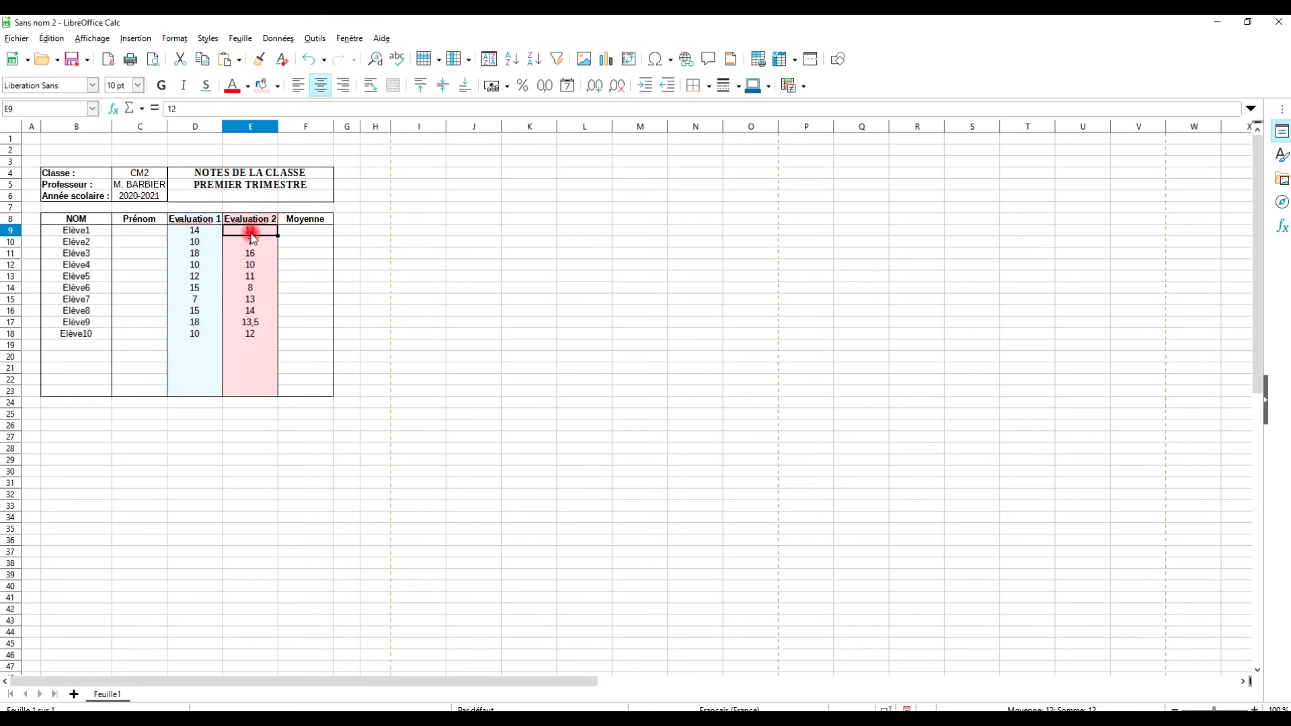
click(195, 231)
click(254, 232)
click(80, 231)
drag(80, 231, 306, 232)
click(302, 248)
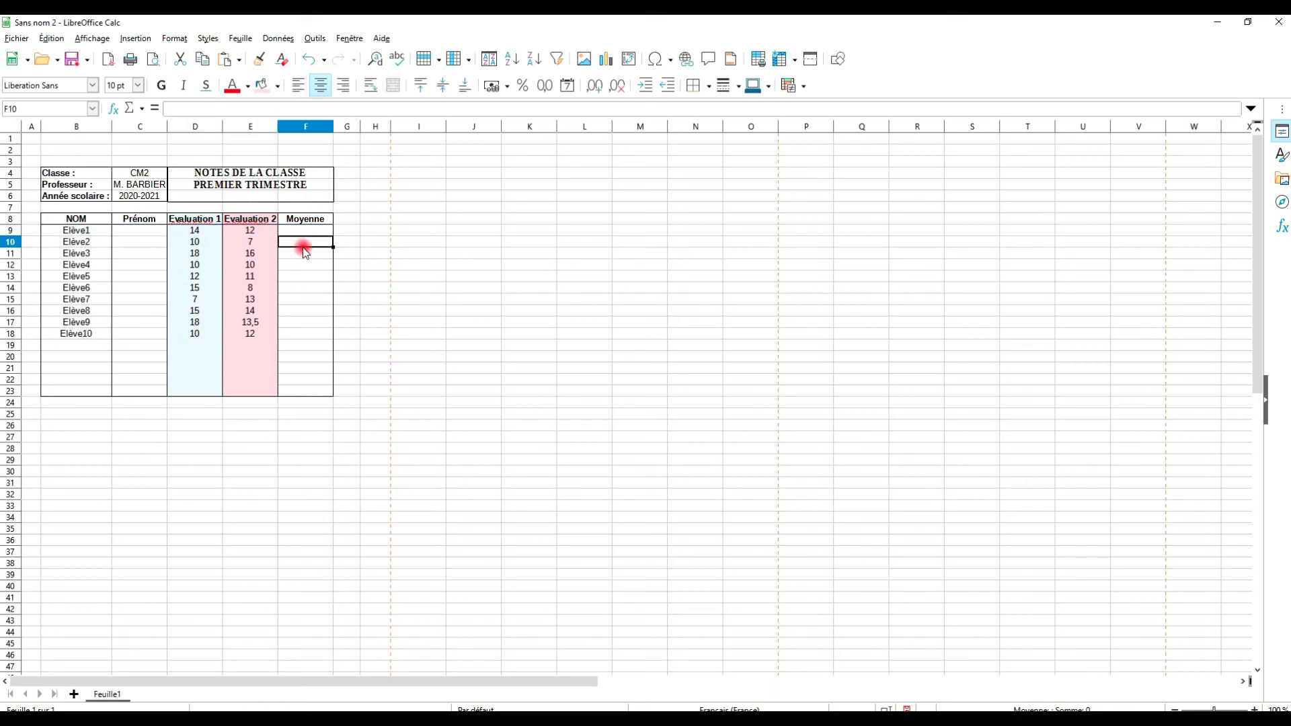
click(195, 231)
click(253, 233)
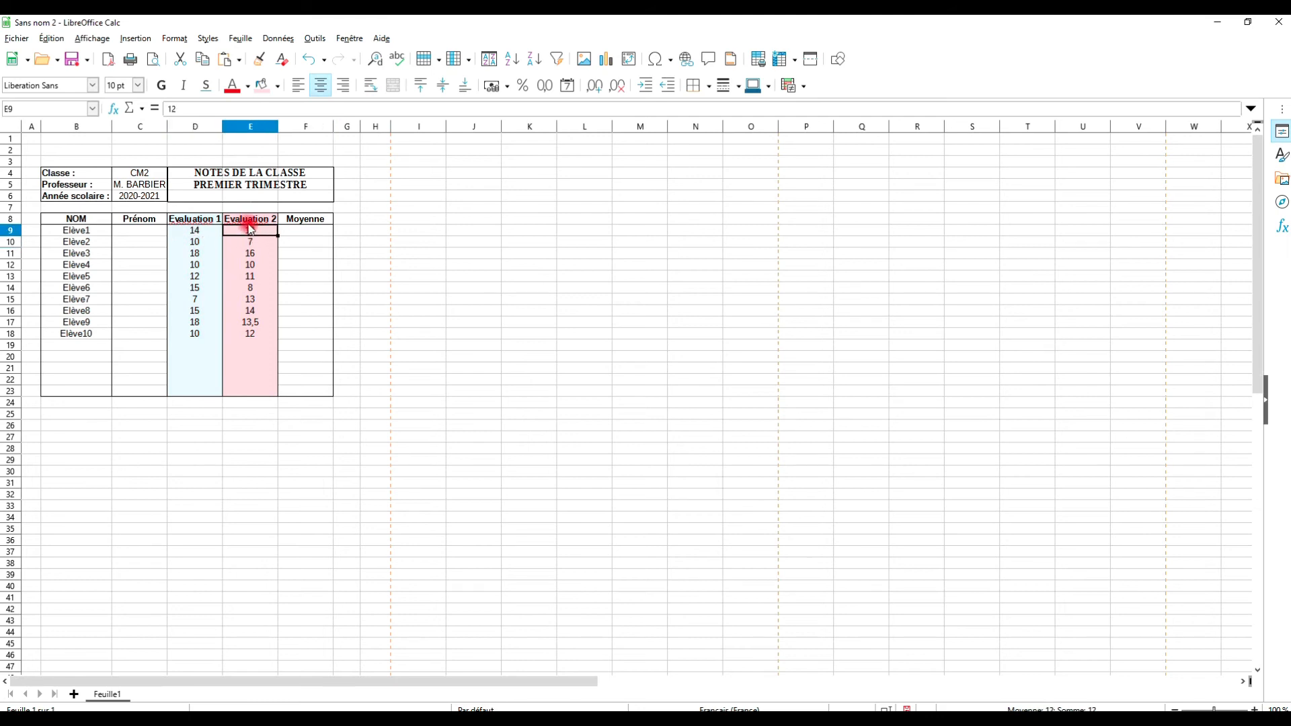
Calculate Elève1's average in F9 from the literal grades with the formula =(14+12)/2.
click(291, 232)
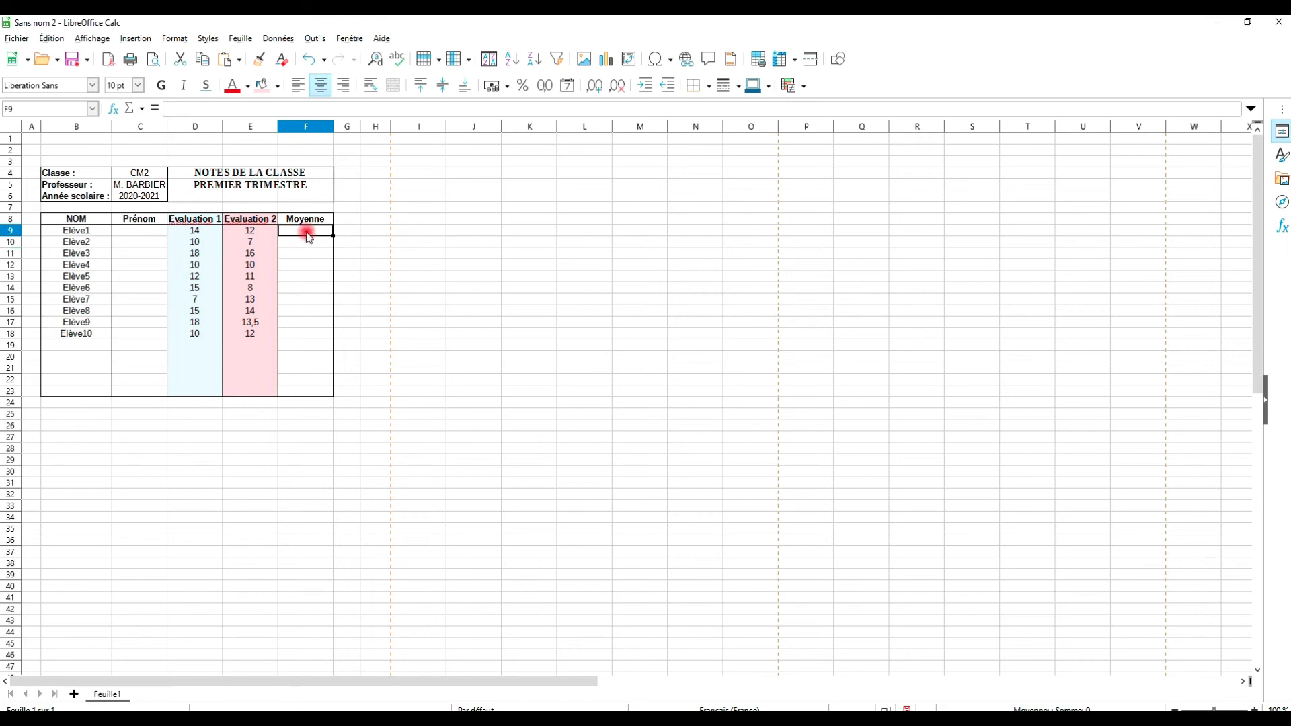
text(=14+12)
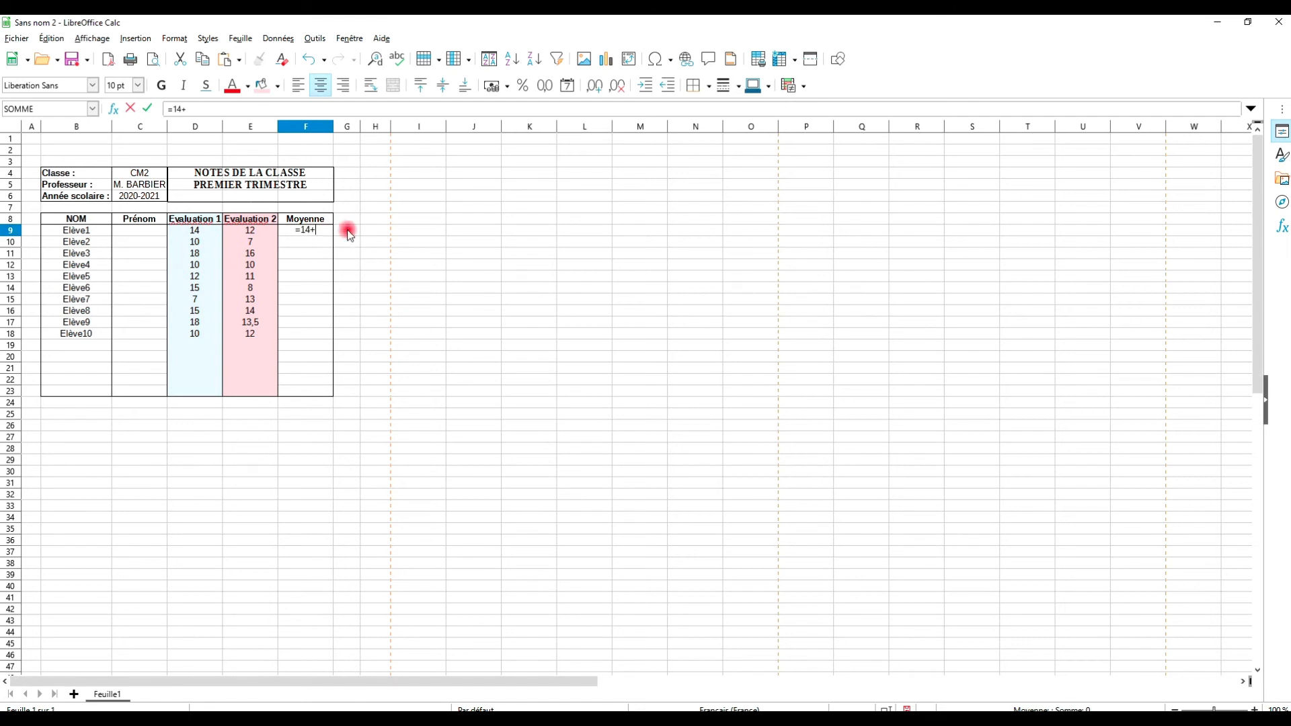
key(Left)
key(Left)
key(Left)
text(C)
key(BackSpace)
key(BackSpace)
key(BackSpace)
key(BackSpace)
key(BackSpace)
key(BackSpace)
text((14+12)/2)
key(Return)
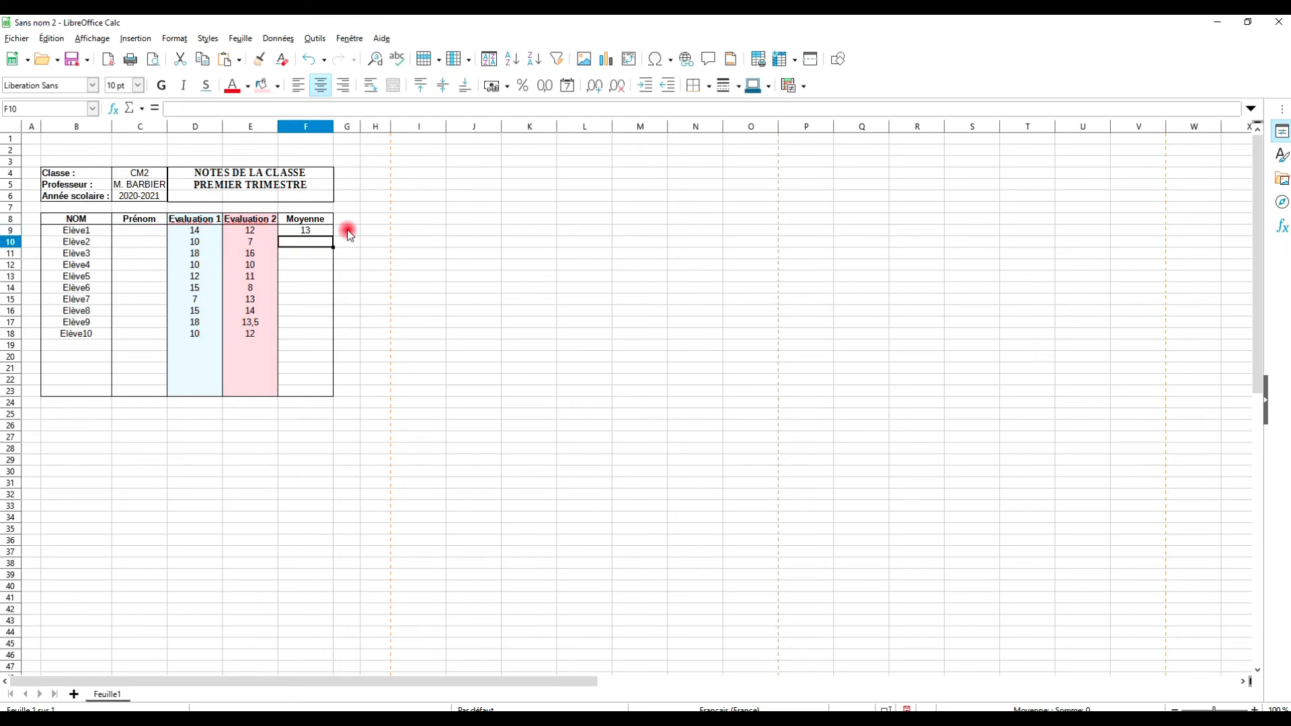
Replace the formula in Elève1's average cell F9 with the cell-reference formula =D9+E9/2.
click(314, 233)
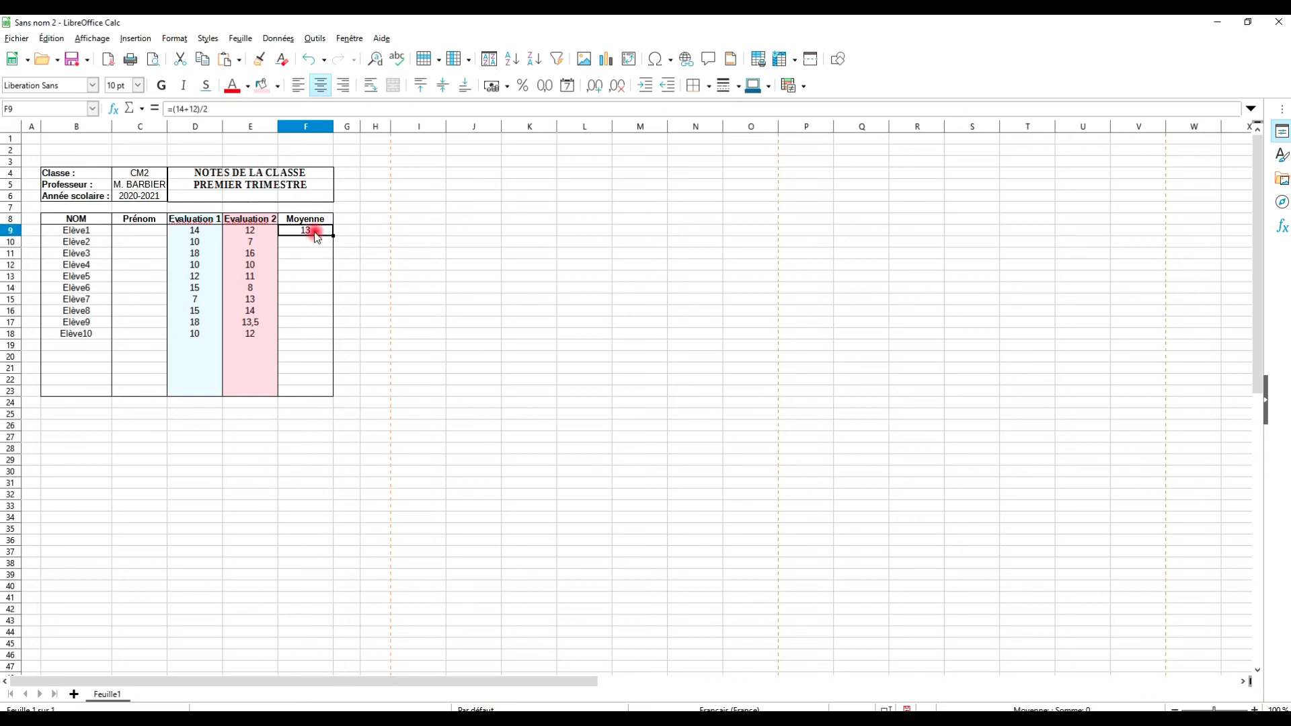
click(220, 109)
drag(221, 108, 173, 109)
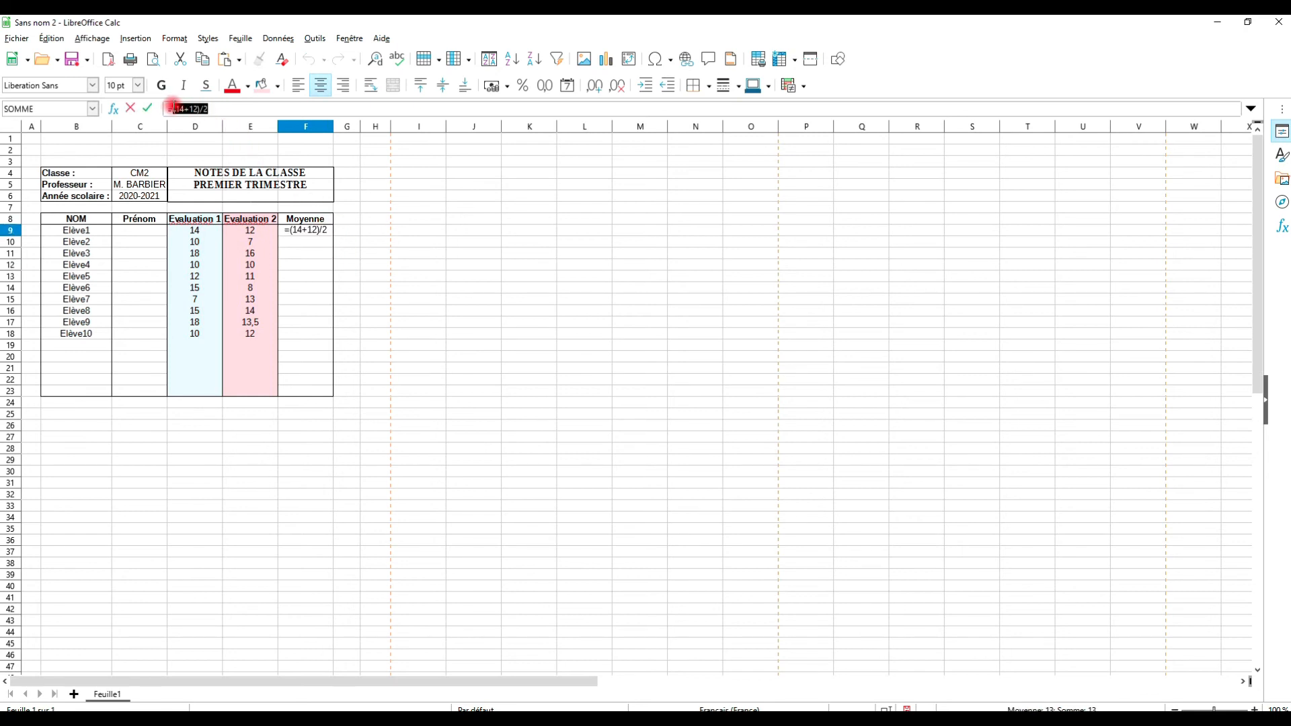
key(BackSpace)
click(204, 231)
text(+)
click(252, 231)
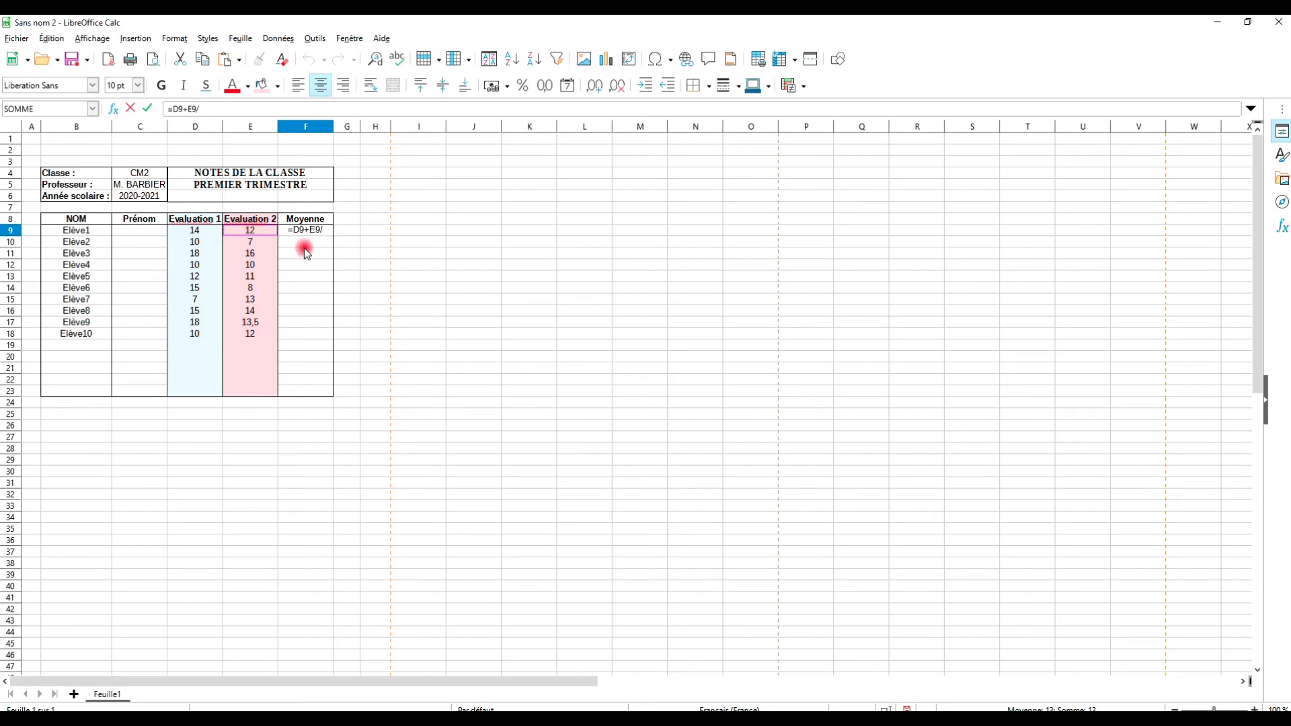
text(/2)
key(Return)
text(,)
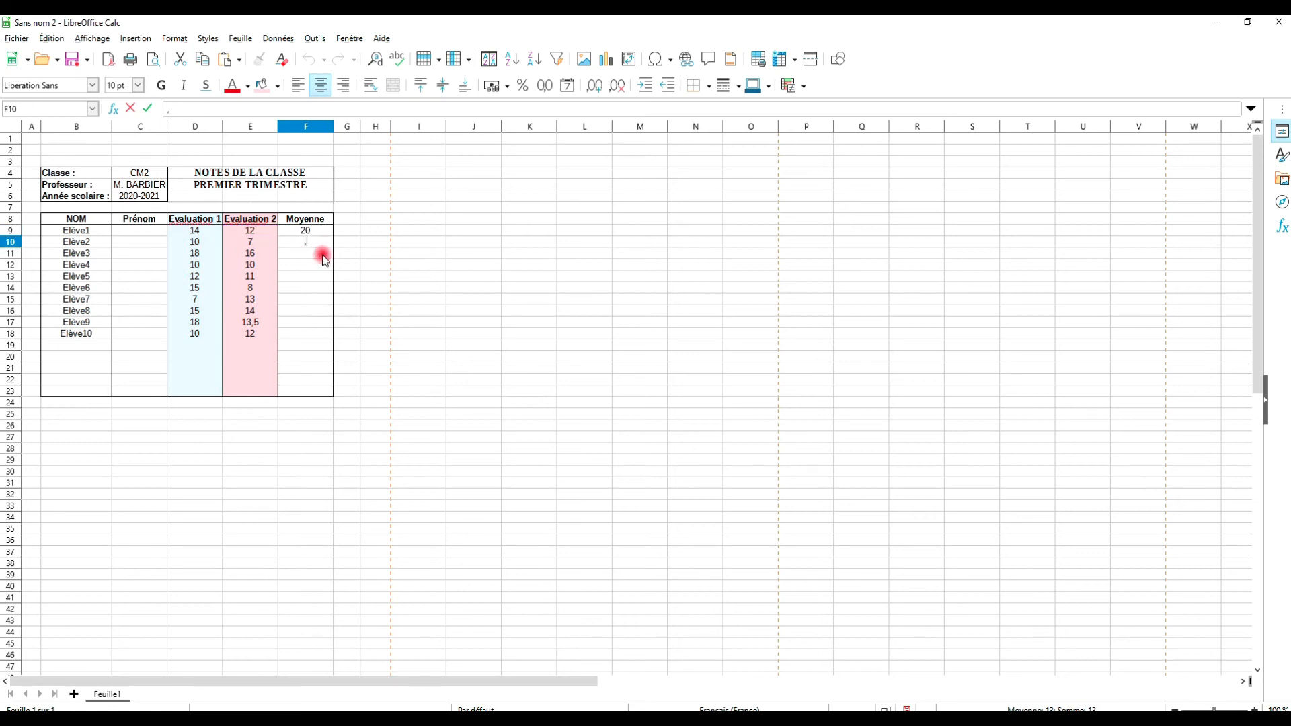
key(Escape)
Add parentheses around the sum in F9 so that the formula reads =(D9+E9)/2.
click(307, 230)
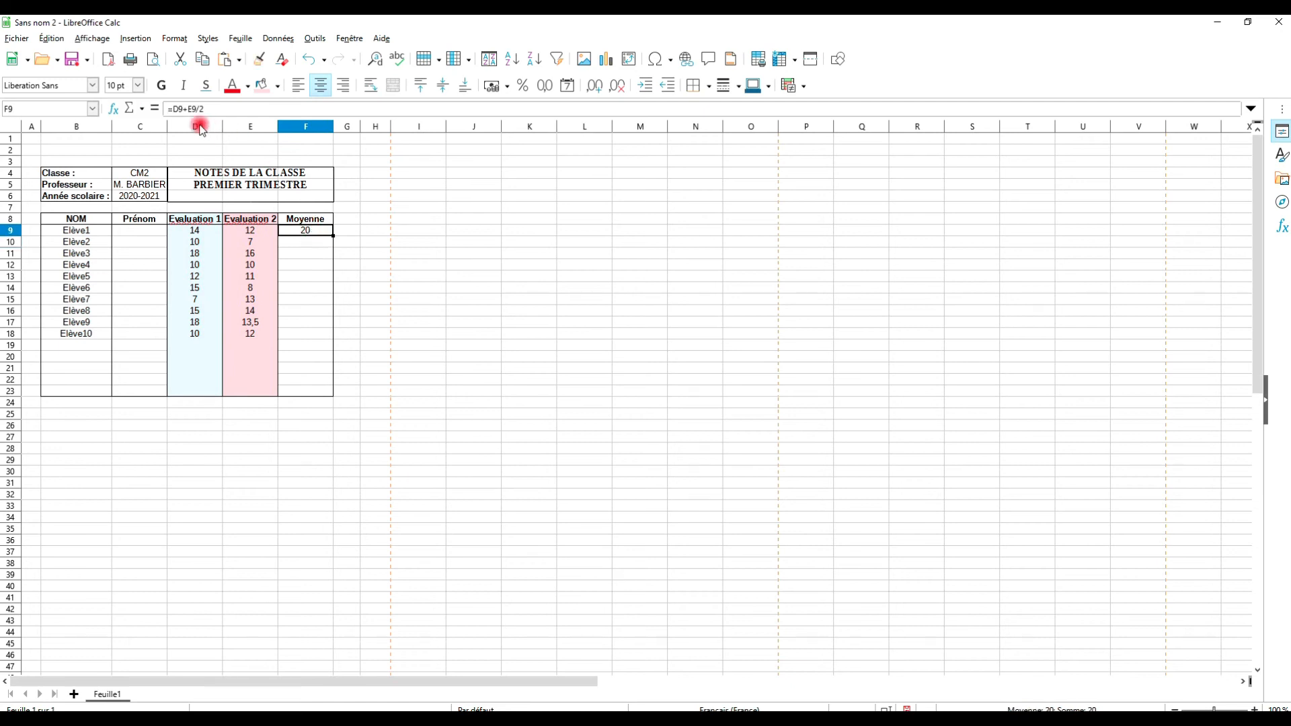
click(176, 109)
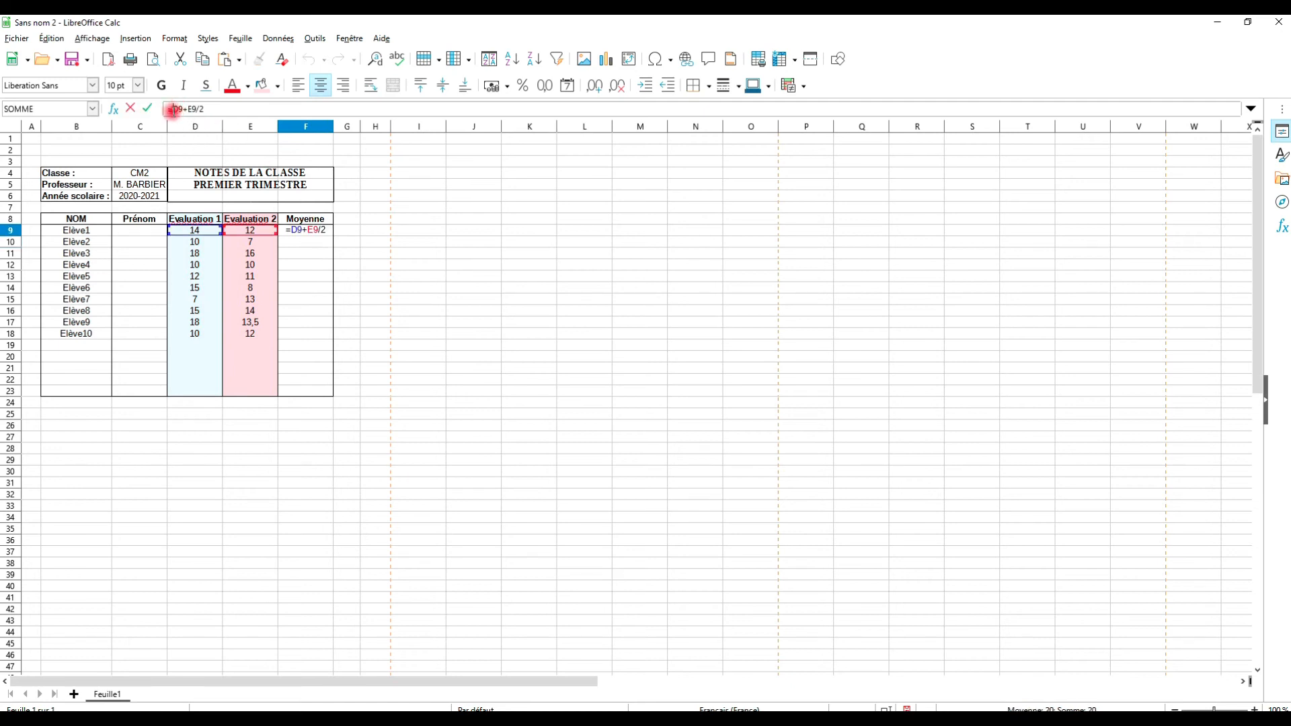
text(()
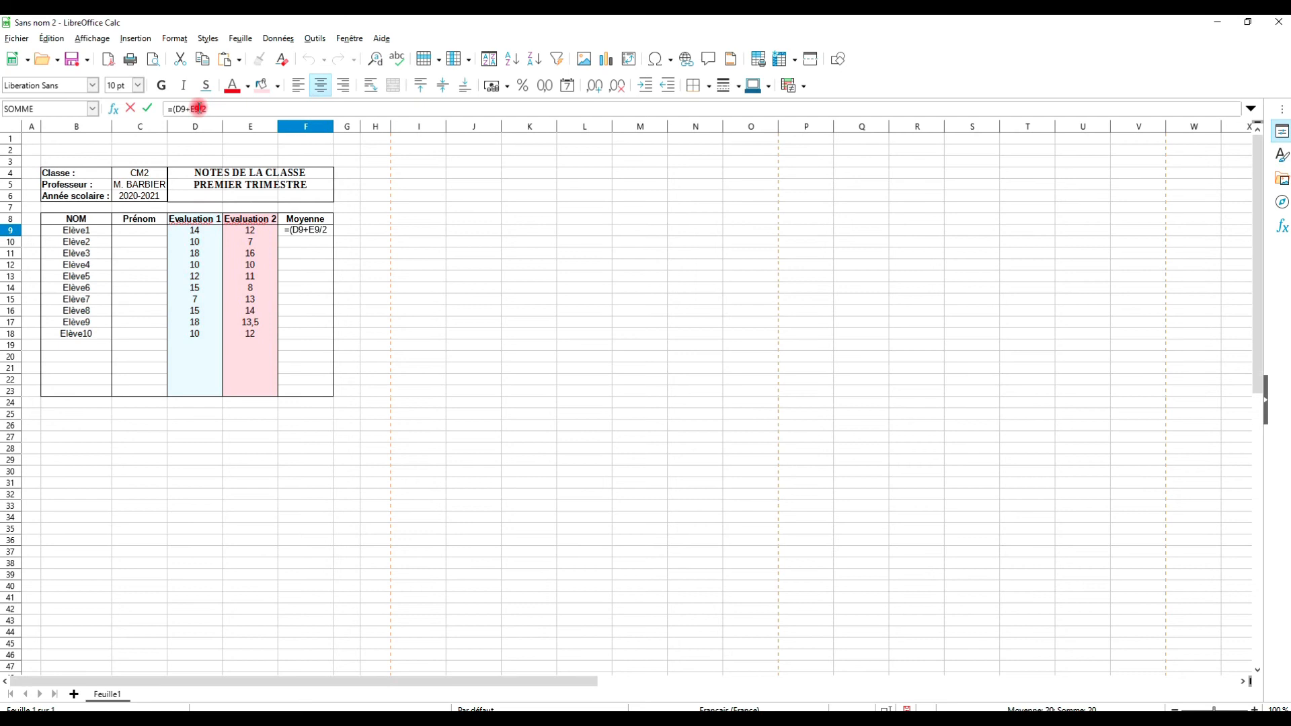
click(199, 108)
text())
key(Return)
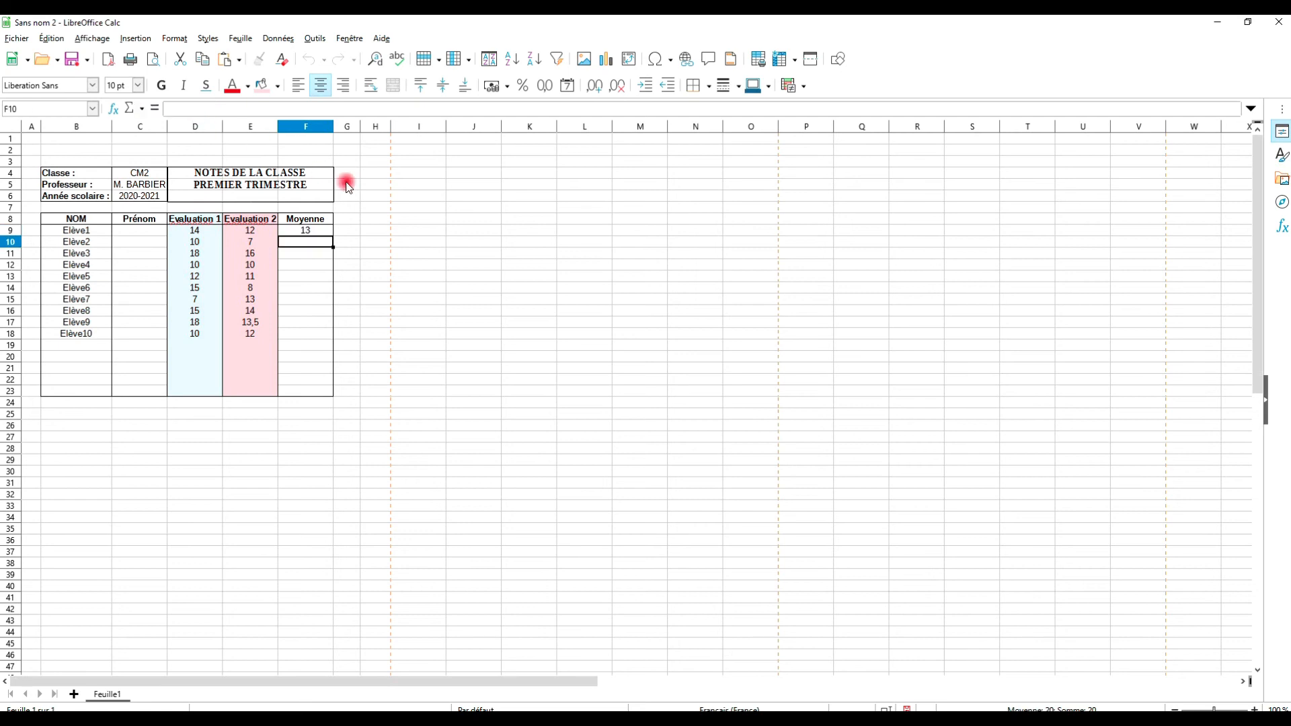
Clear Elève1's average cell F9 and enter the average function =MOYENNE(D9:E9) in it.
click(377, 244)
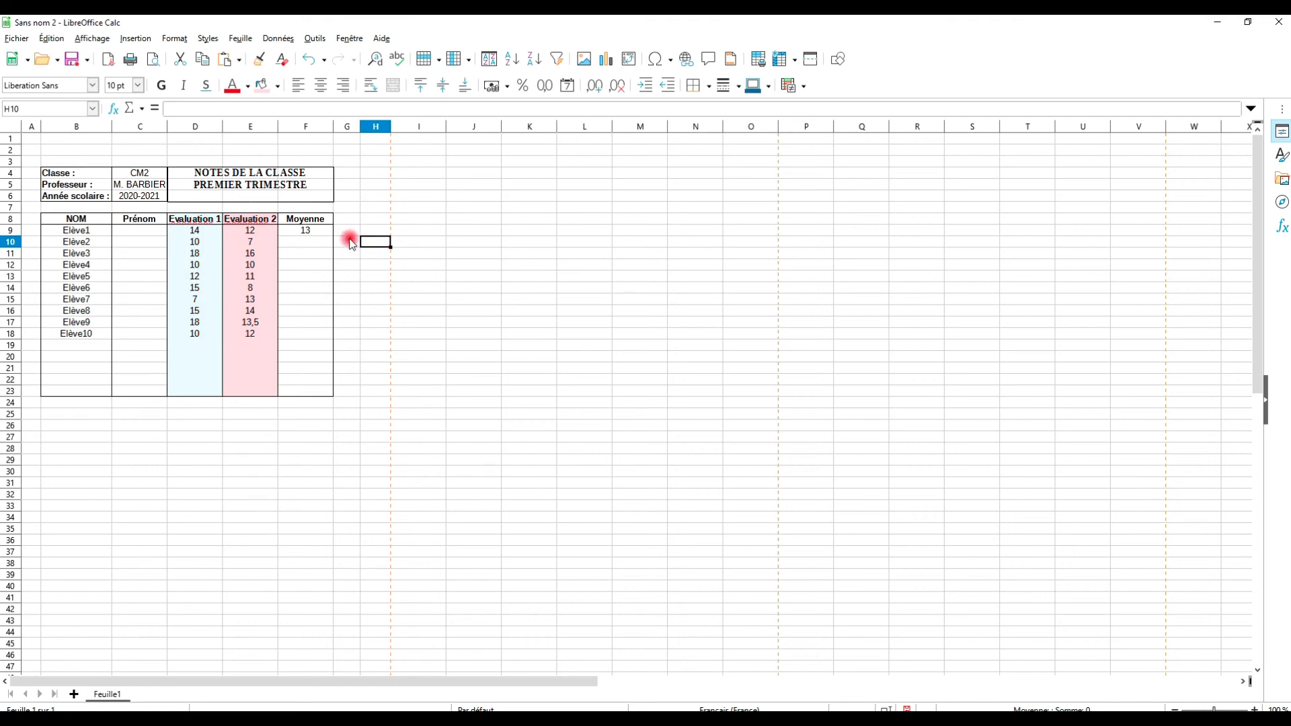
click(321, 230)
key(Delete)
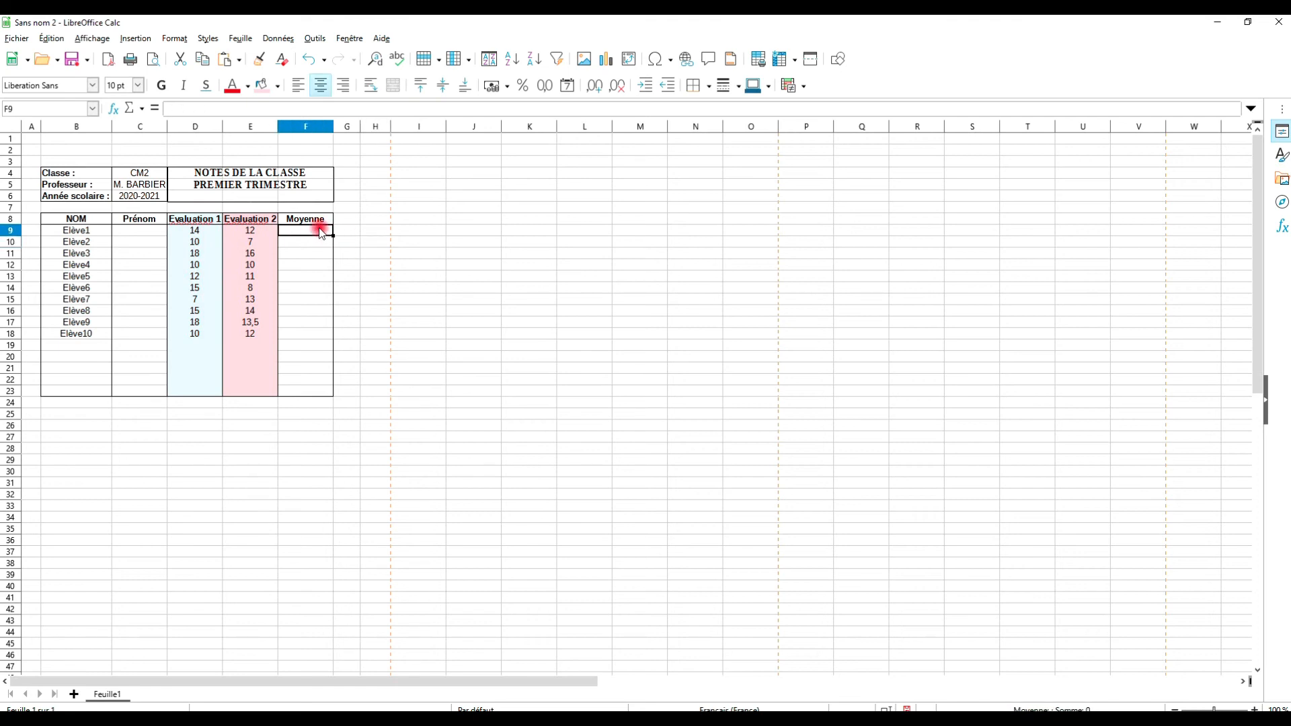
text(=Moyenne)
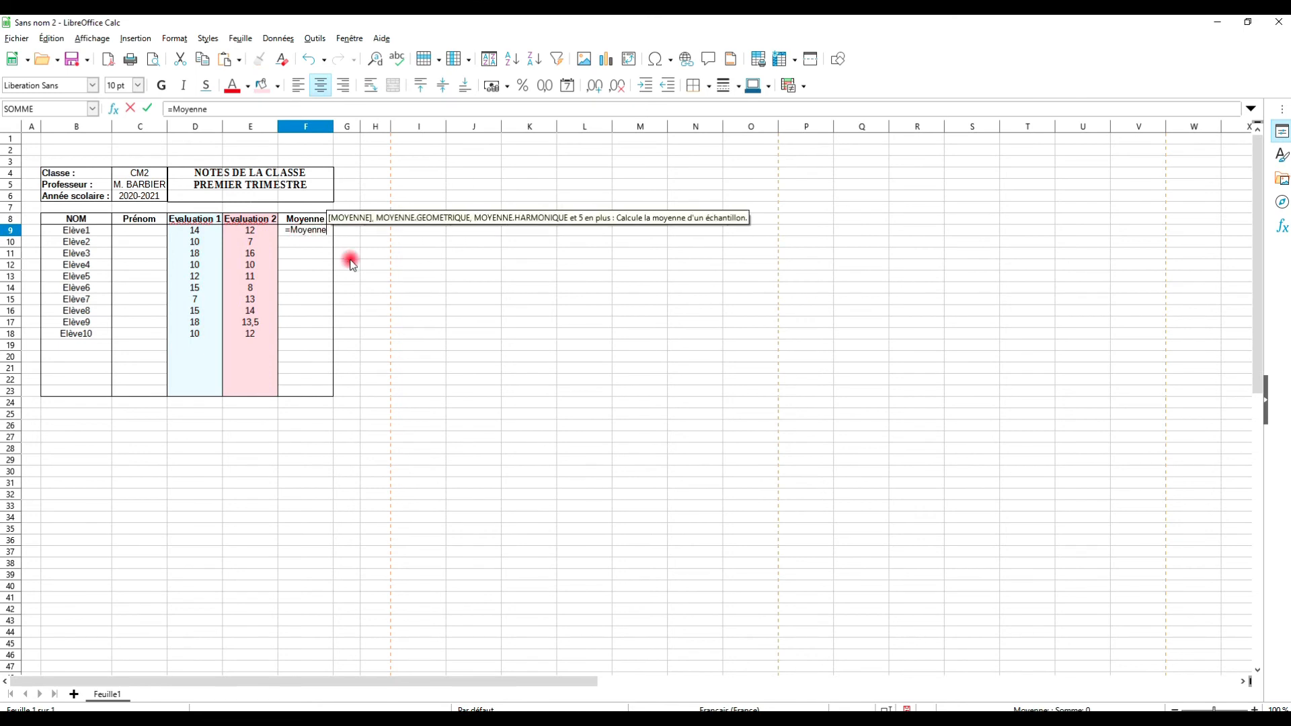
text(()
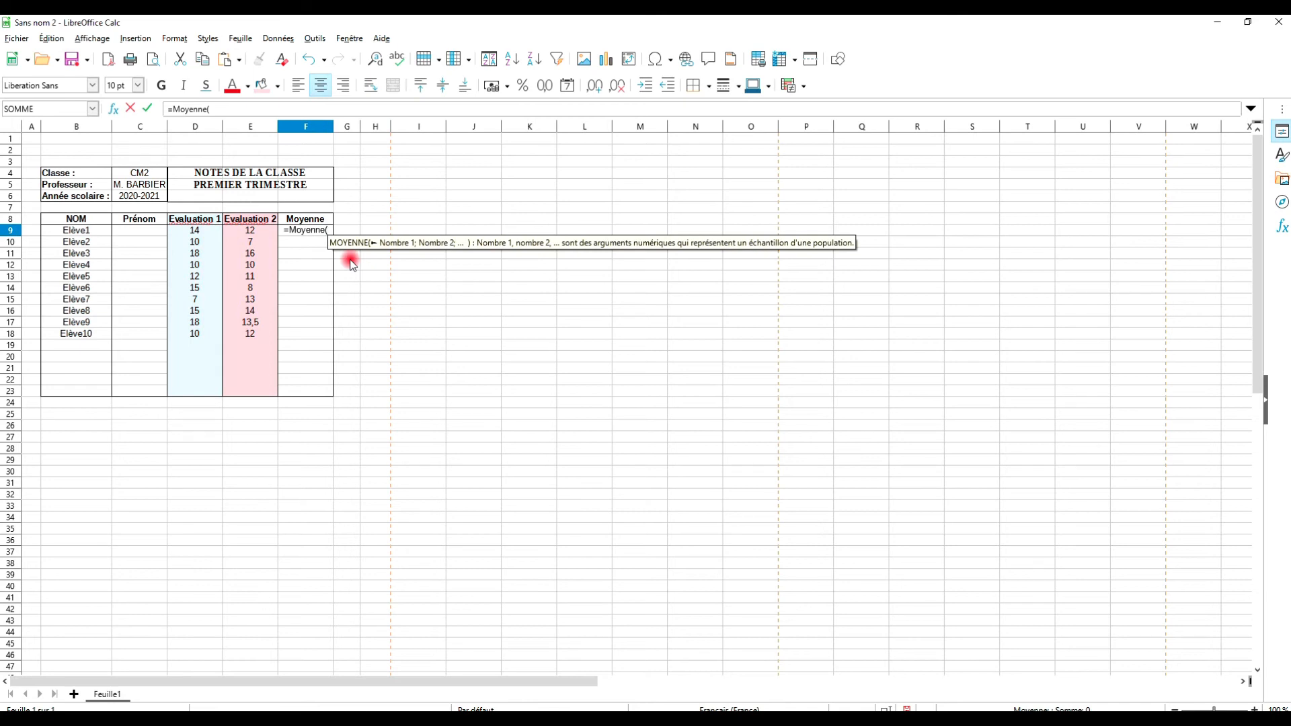
click(195, 231)
drag(195, 233, 246, 230)
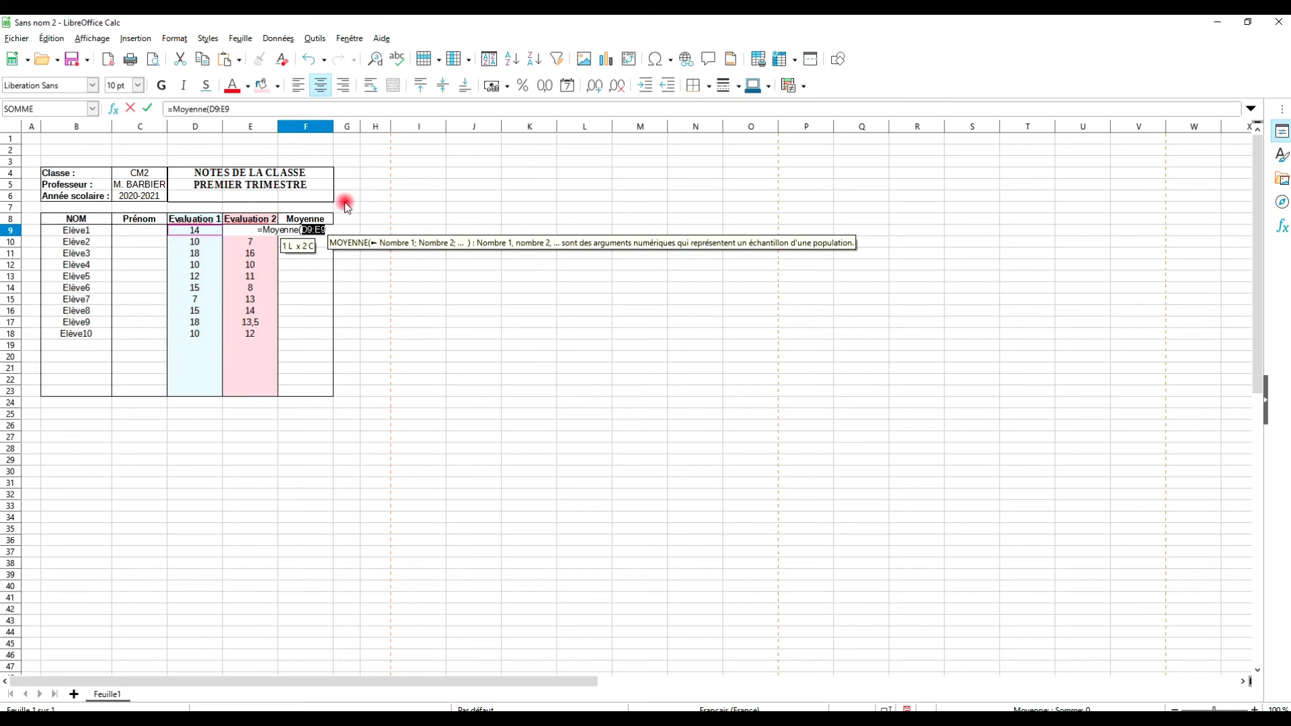
key(BackSpace)
key(BackSpace)
key(BackSpace)
key(BackSpace)
key(BackSpace)
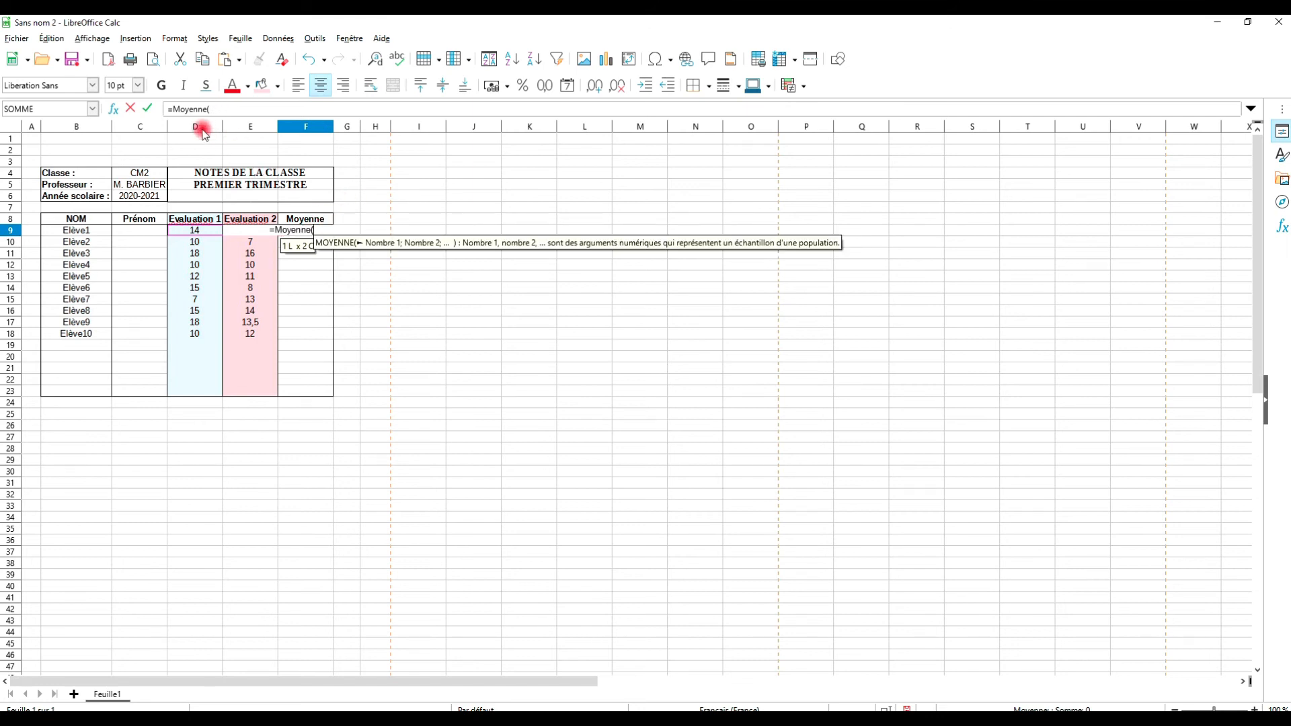
click(200, 232)
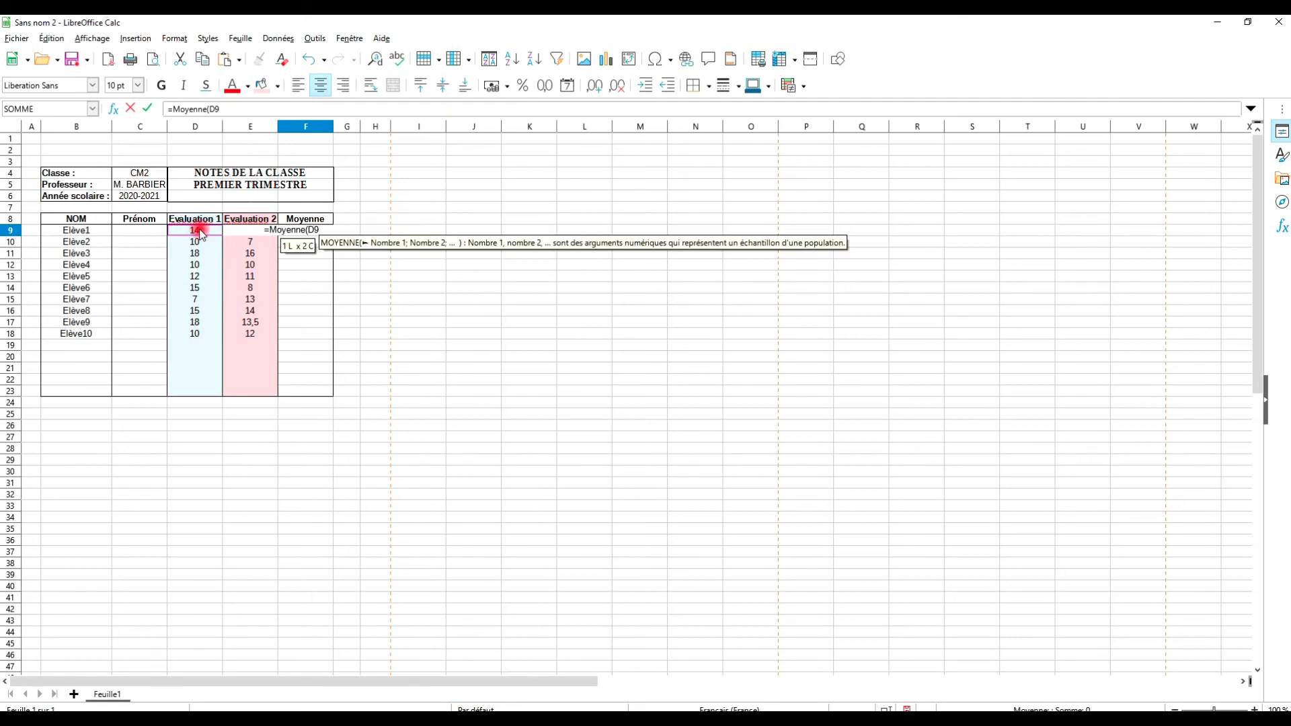
text(:)
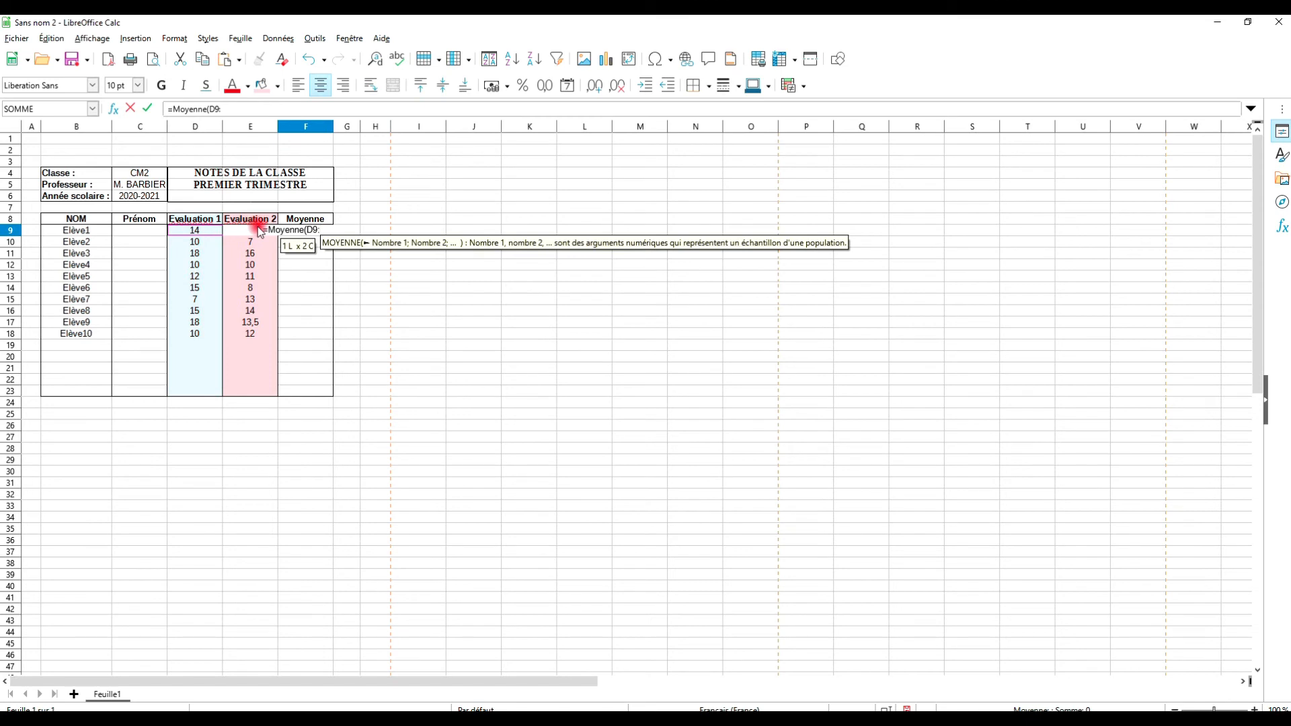
text(E9))
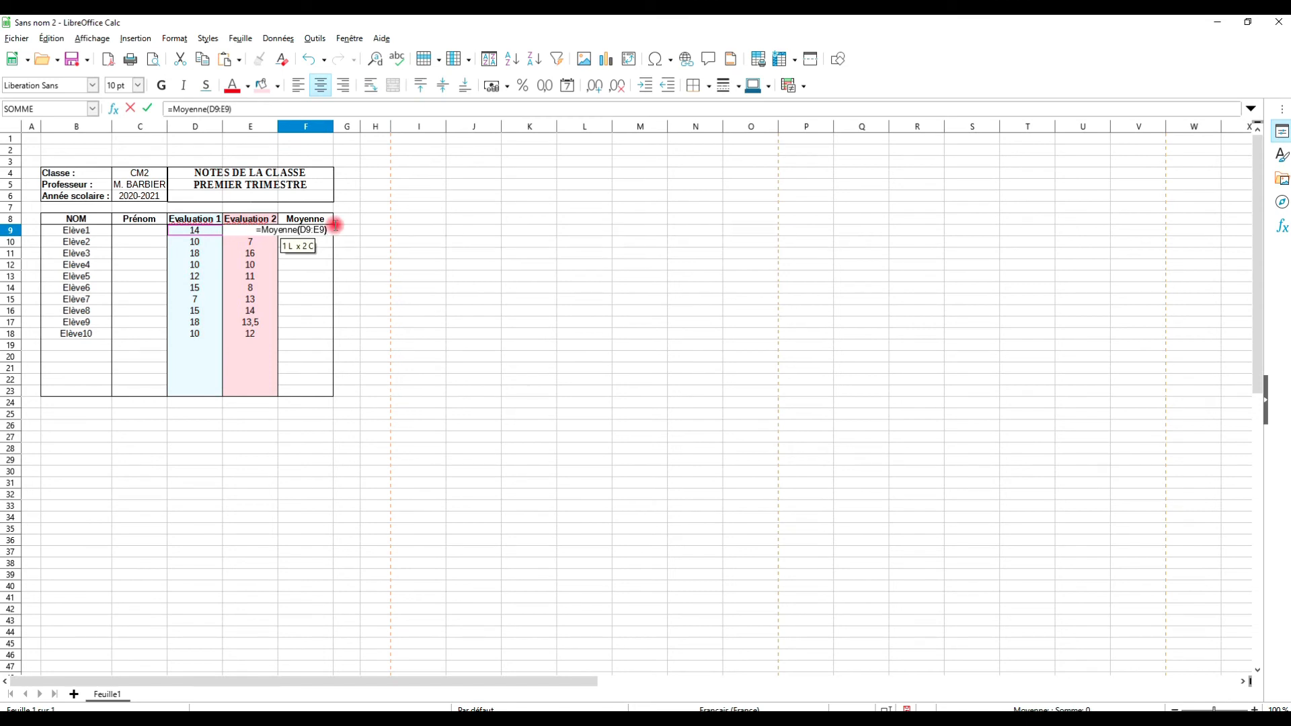
key(Return)
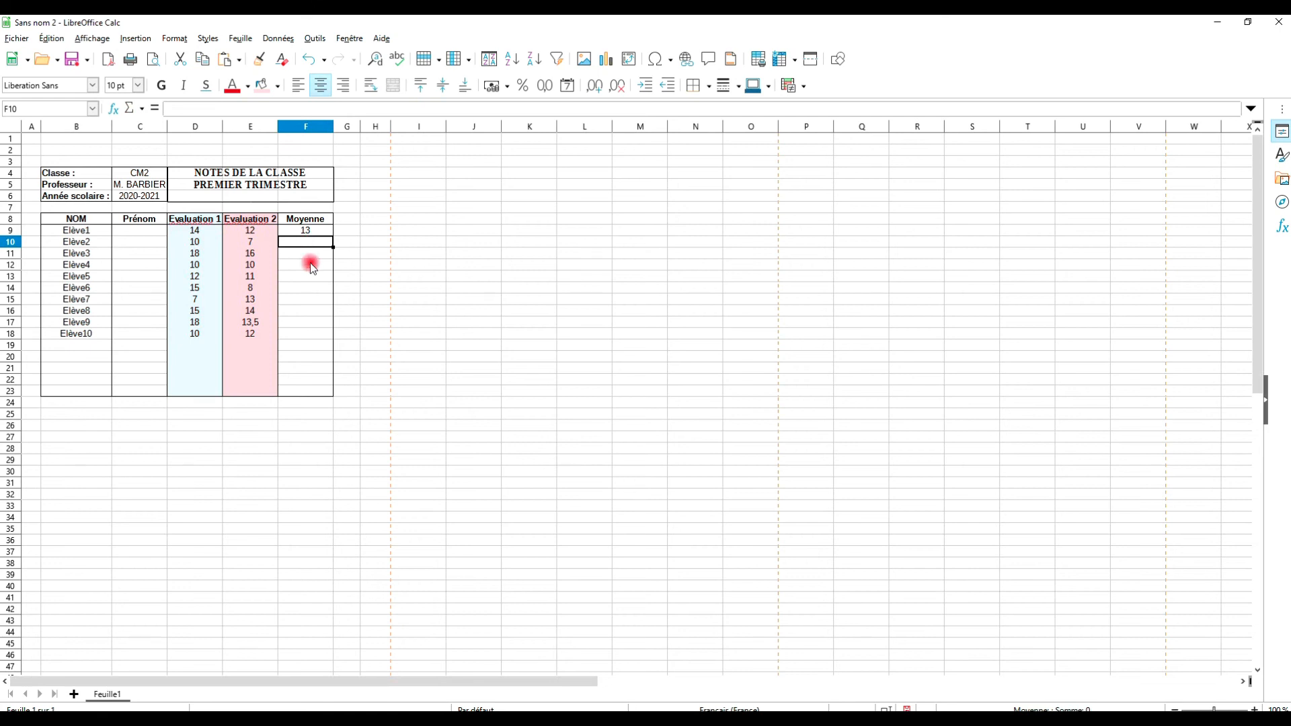
Examine Elève1's grades and average formula, and compare them with Elève2's grades and empty average cell.
click(209, 231)
click(253, 231)
click(318, 230)
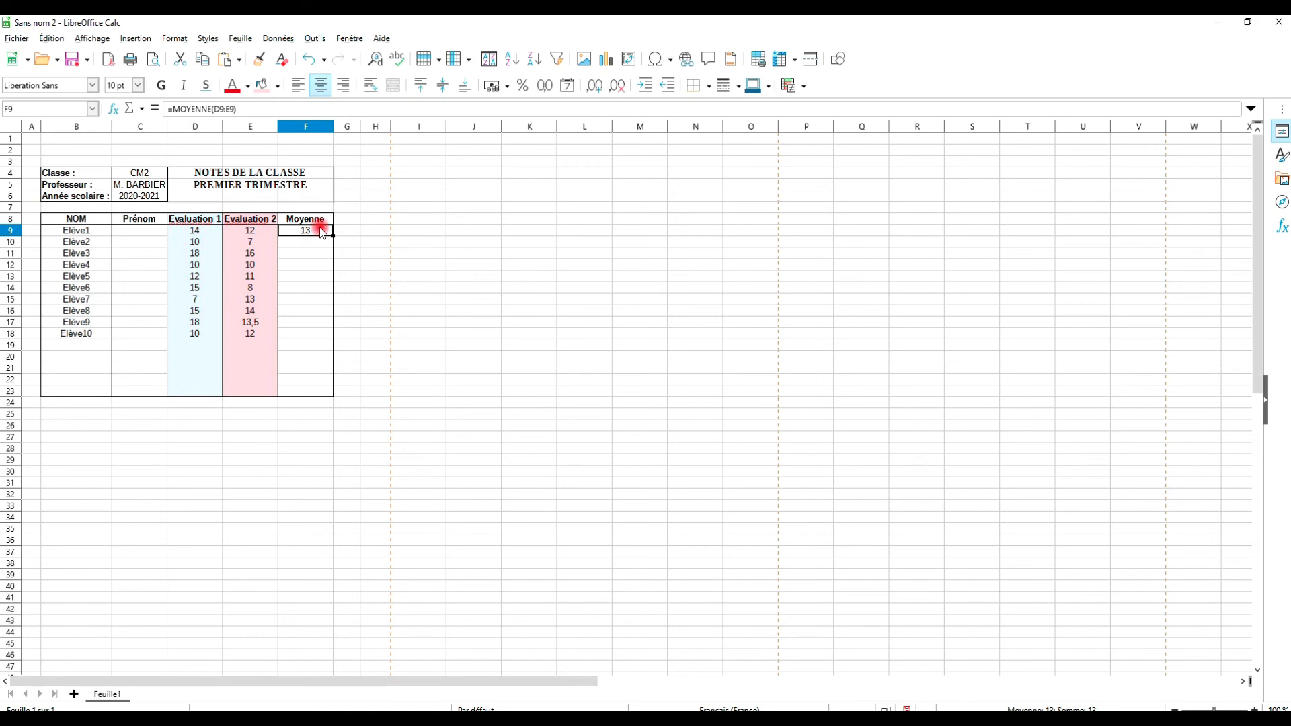
click(321, 240)
click(320, 233)
click(161, 243)
click(246, 245)
click(306, 244)
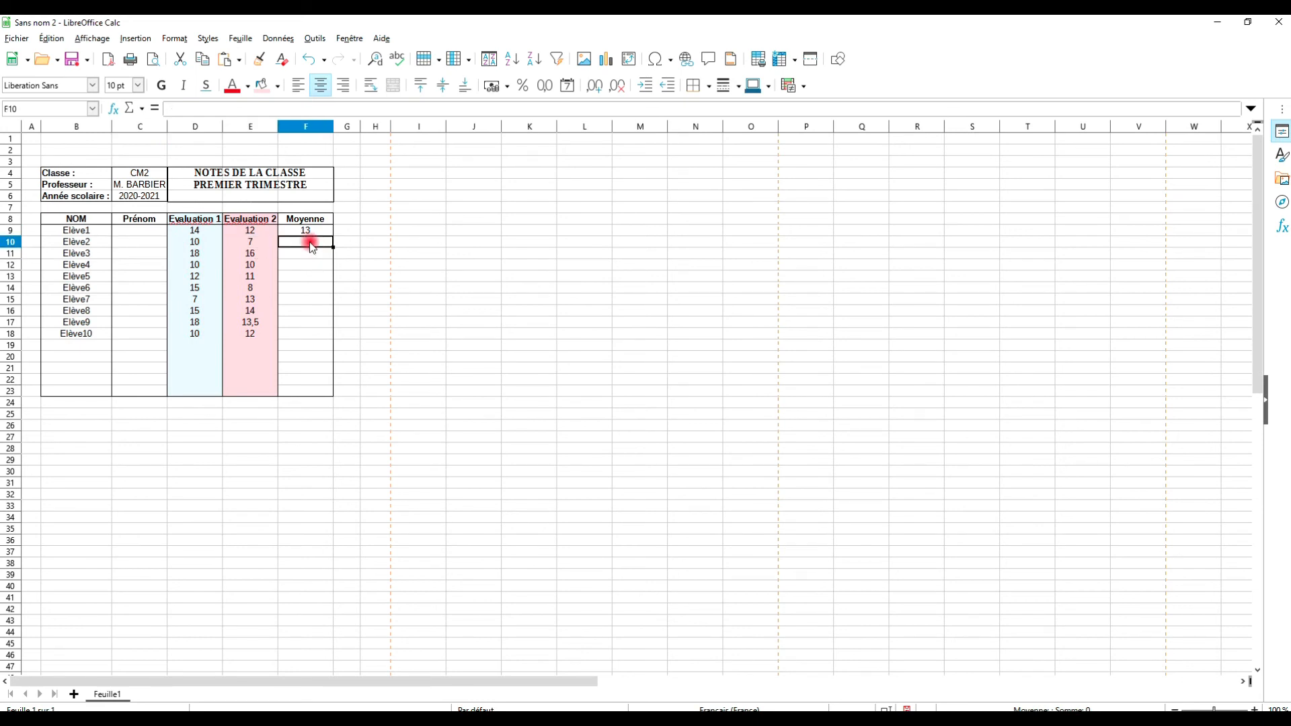
Fill the average formula from F9 down to F18 to cover Elève2 through Elève10.
click(315, 230)
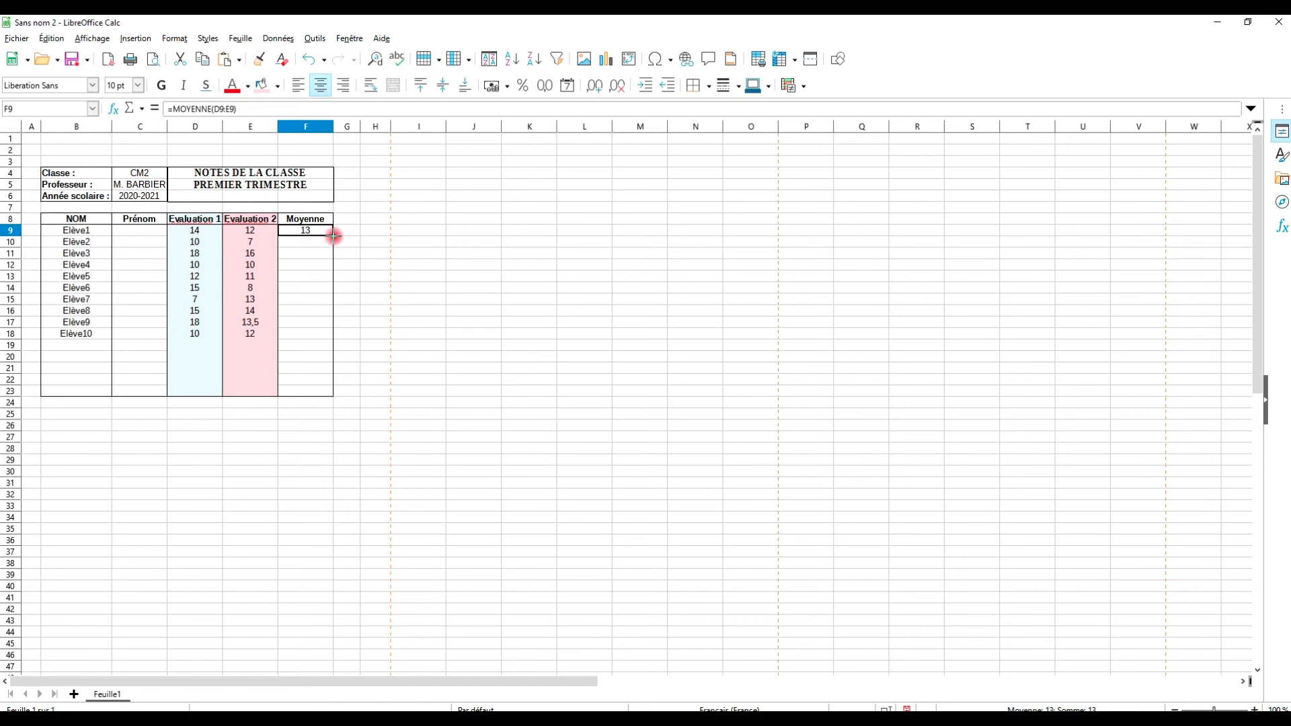
drag(333, 236, 329, 327)
drag(328, 342, 329, 340)
click(552, 300)
drag(464, 288, 461, 298)
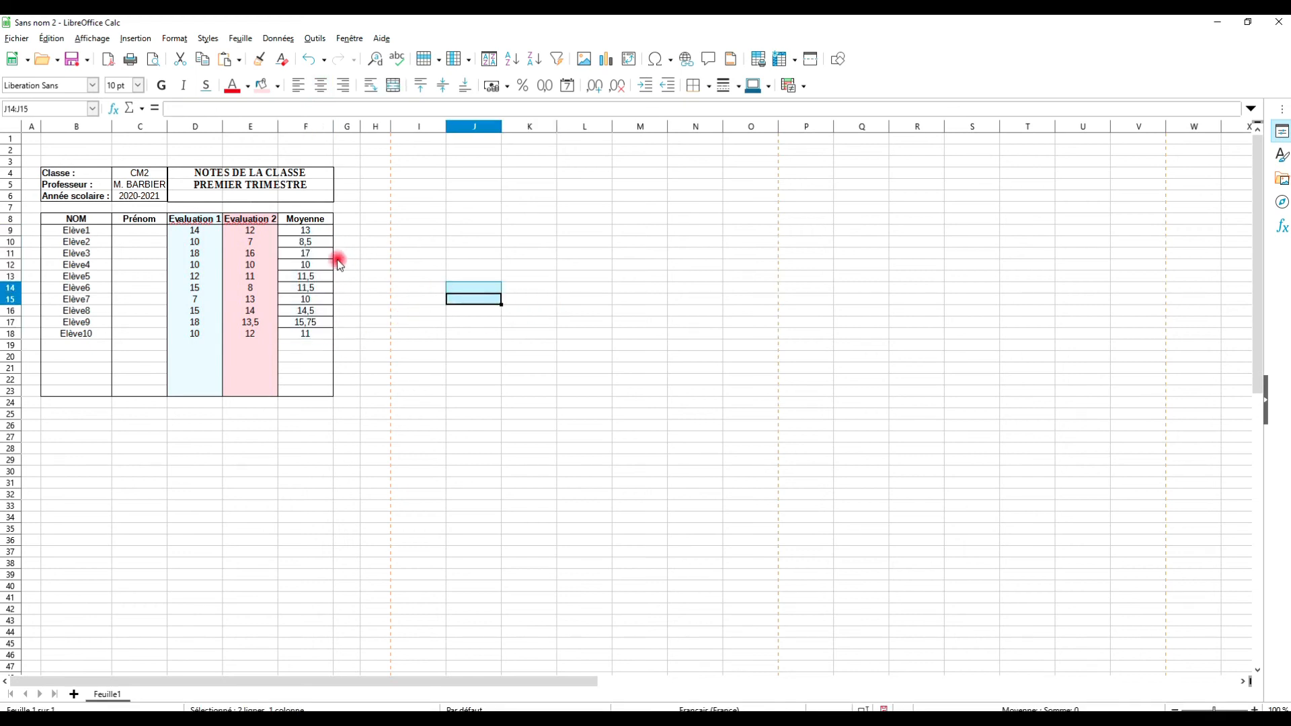
Check the copied average formulas cell by cell from F10 to F18.
click(322, 242)
click(316, 253)
click(315, 265)
click(315, 277)
click(314, 287)
click(313, 299)
click(313, 311)
click(312, 323)
click(310, 334)
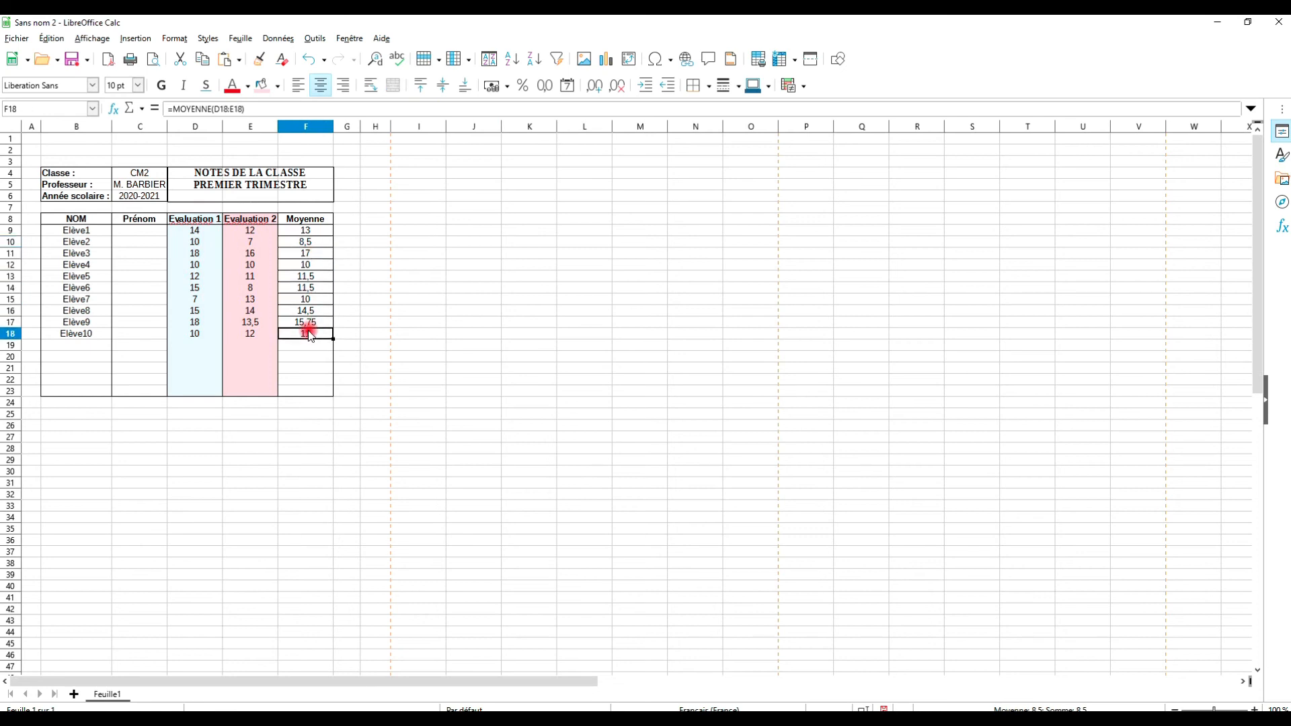
Remove the cell borders from the averages F9:F18, and put an outline border around the Moyenne column range F9:F23.
click(400, 274)
drag(312, 231, 308, 334)
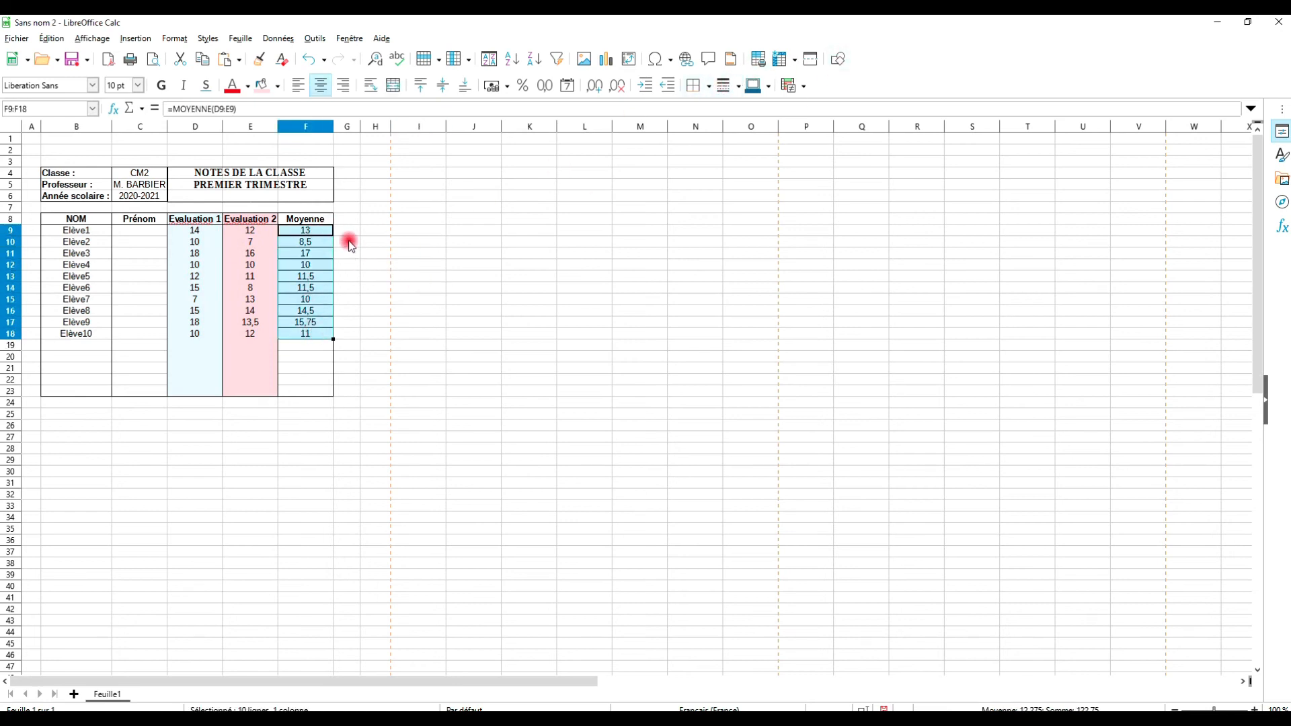
click(709, 86)
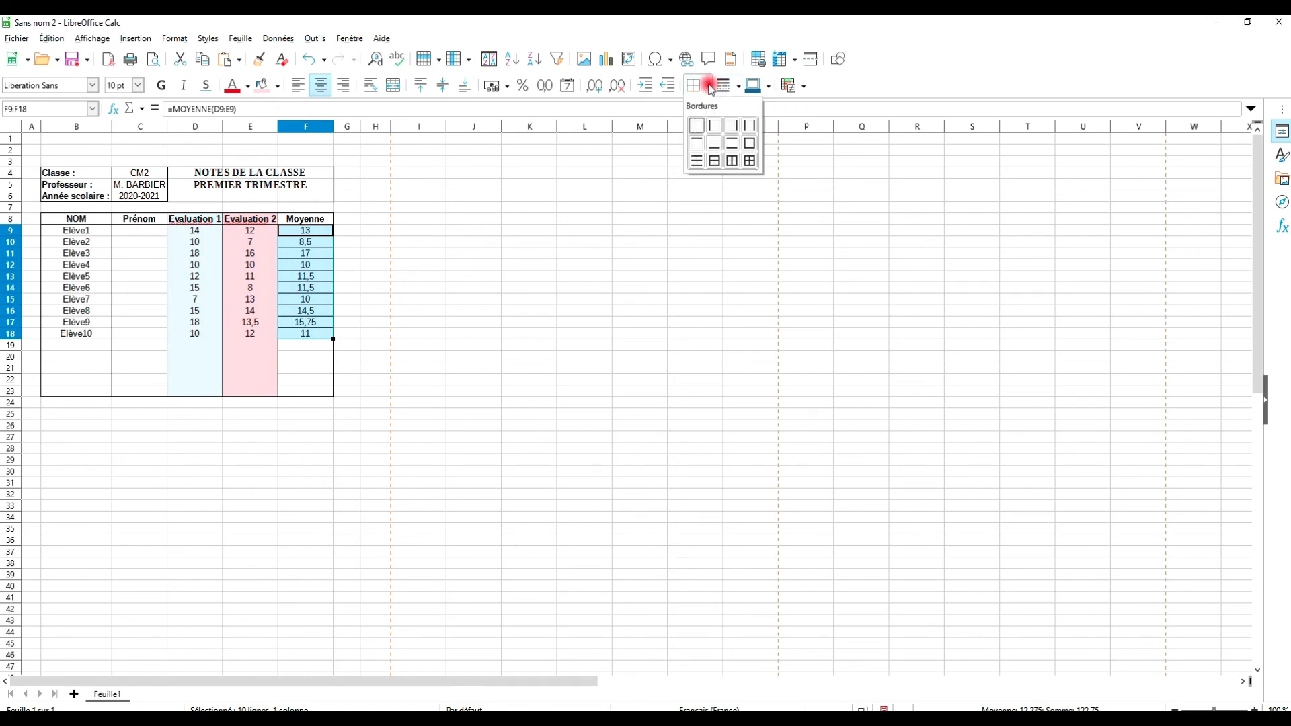
click(696, 125)
click(588, 230)
drag(306, 230, 317, 388)
click(710, 86)
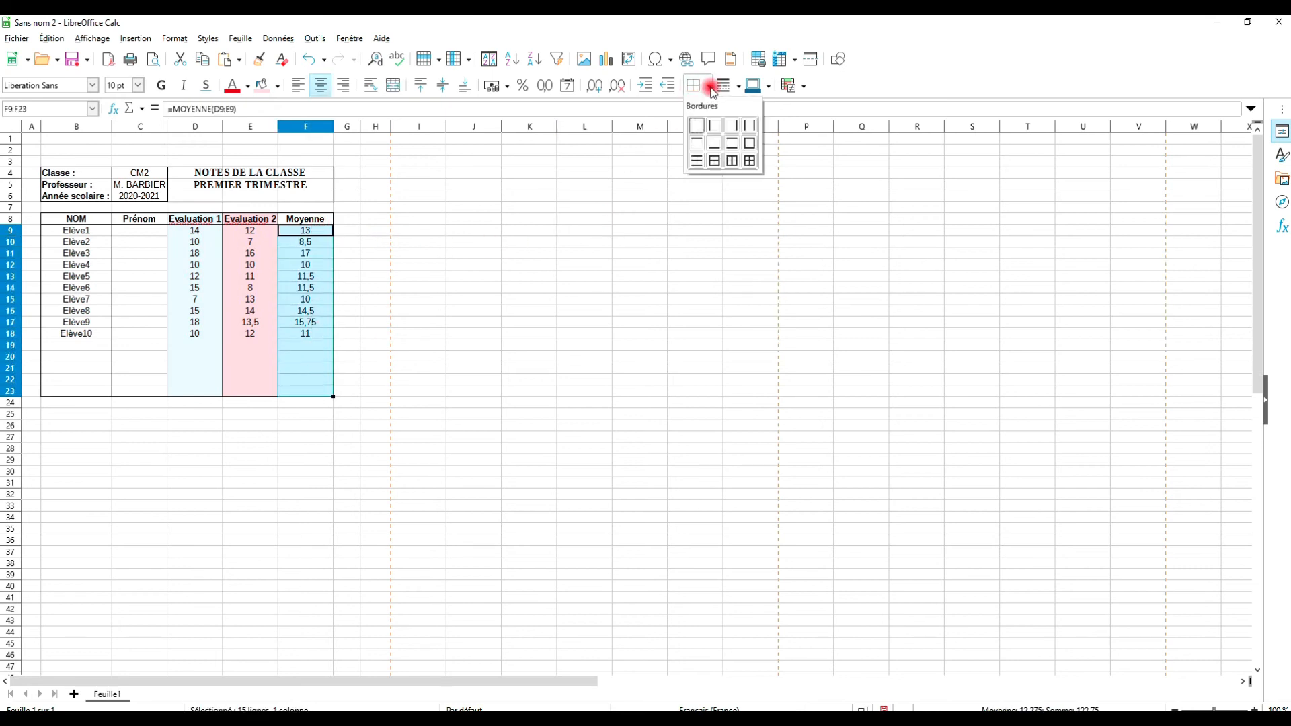
click(747, 144)
click(519, 377)
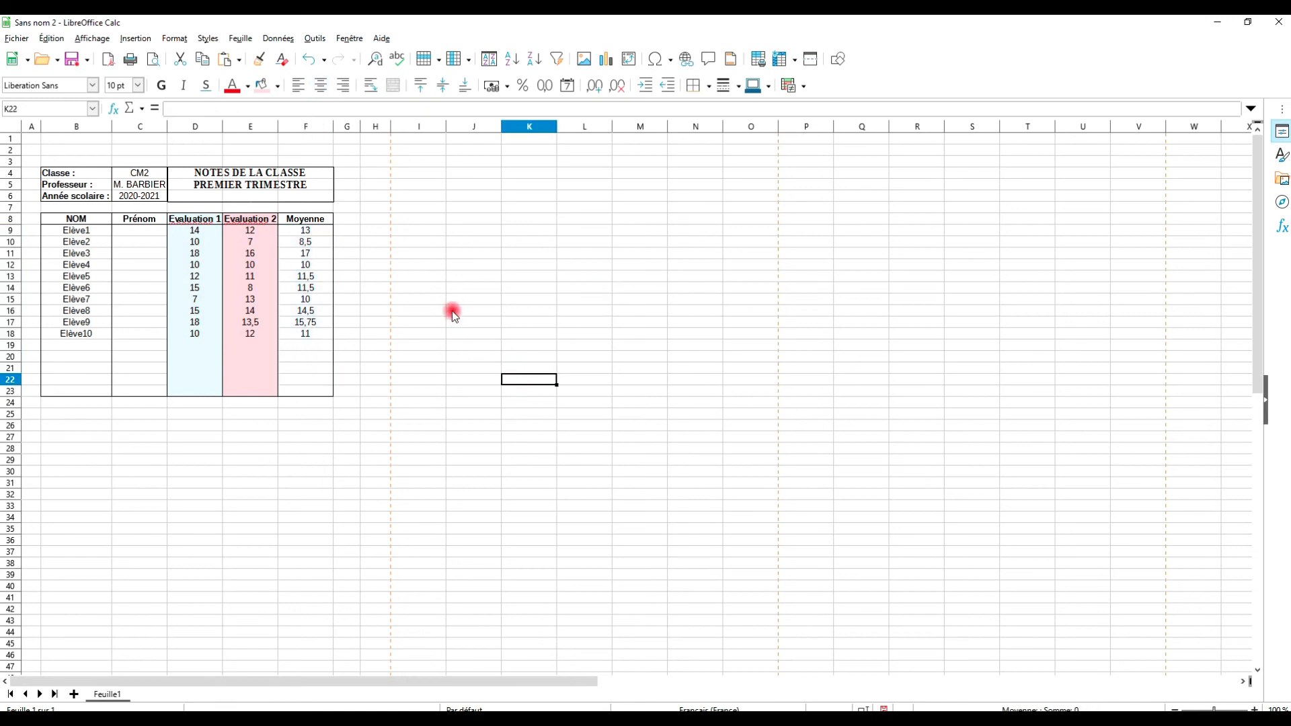
click(316, 232)
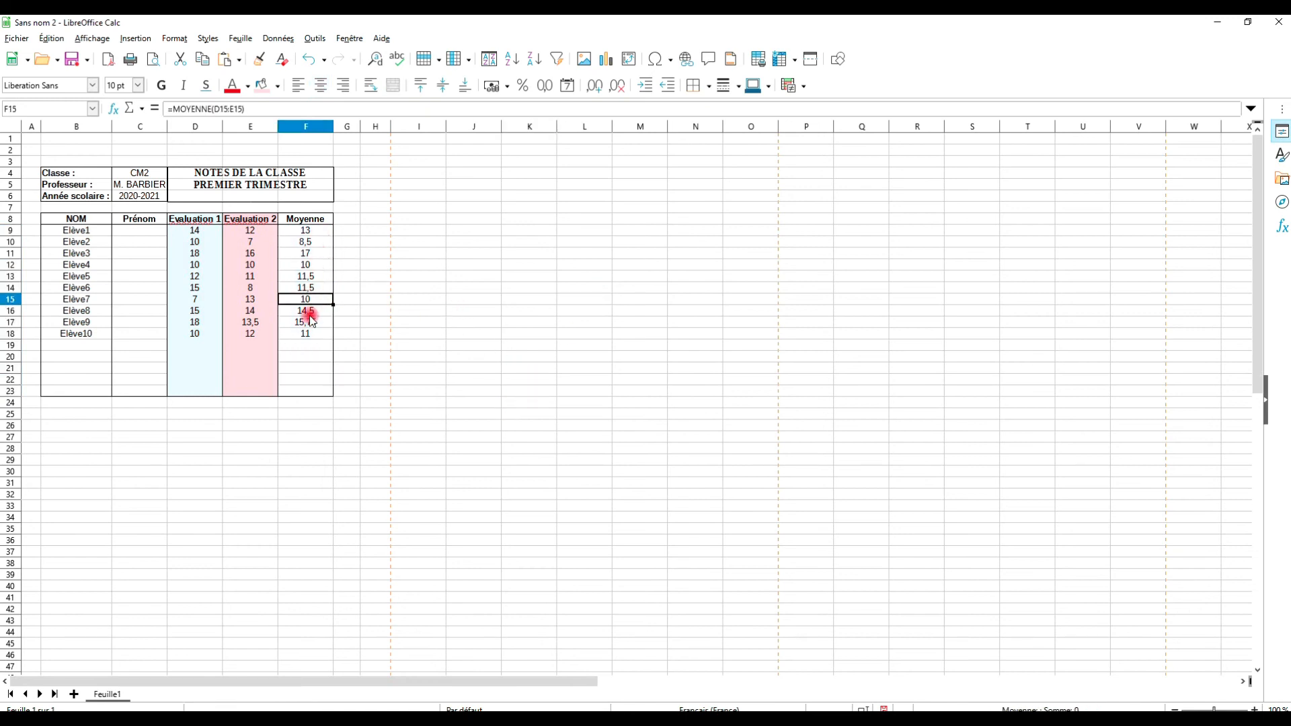
click(307, 333)
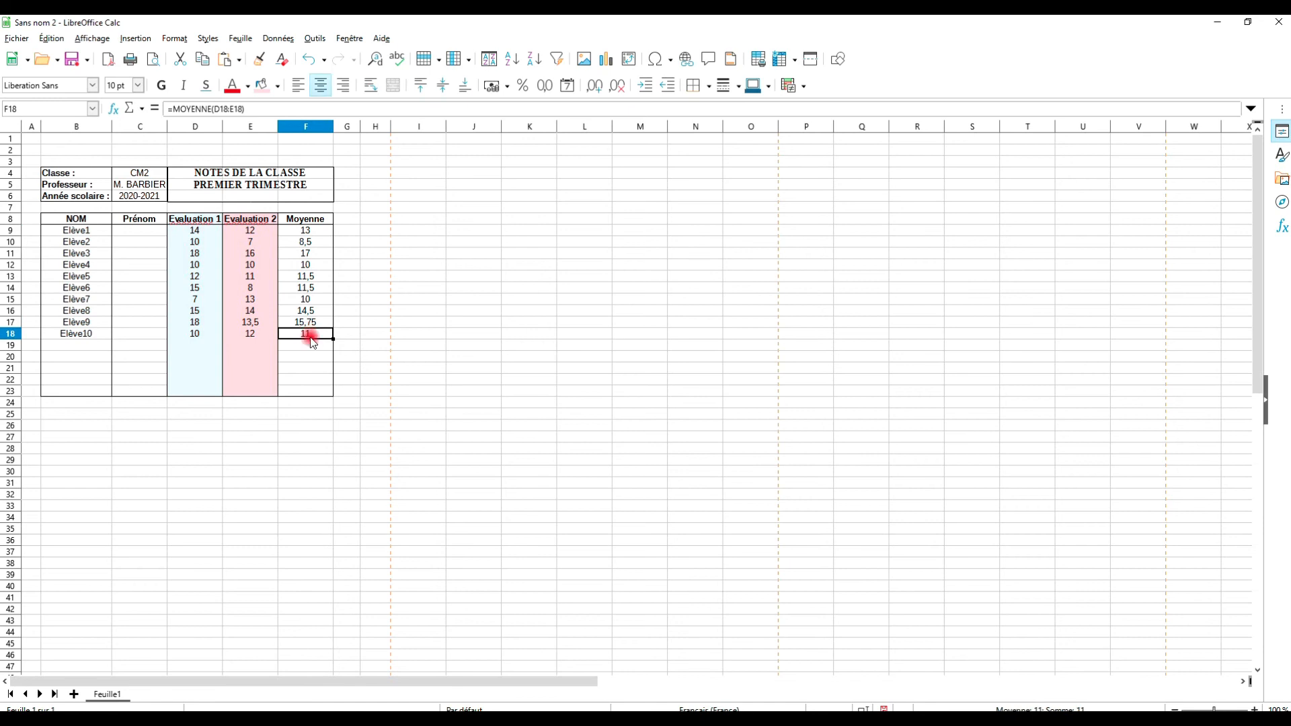
click(311, 470)
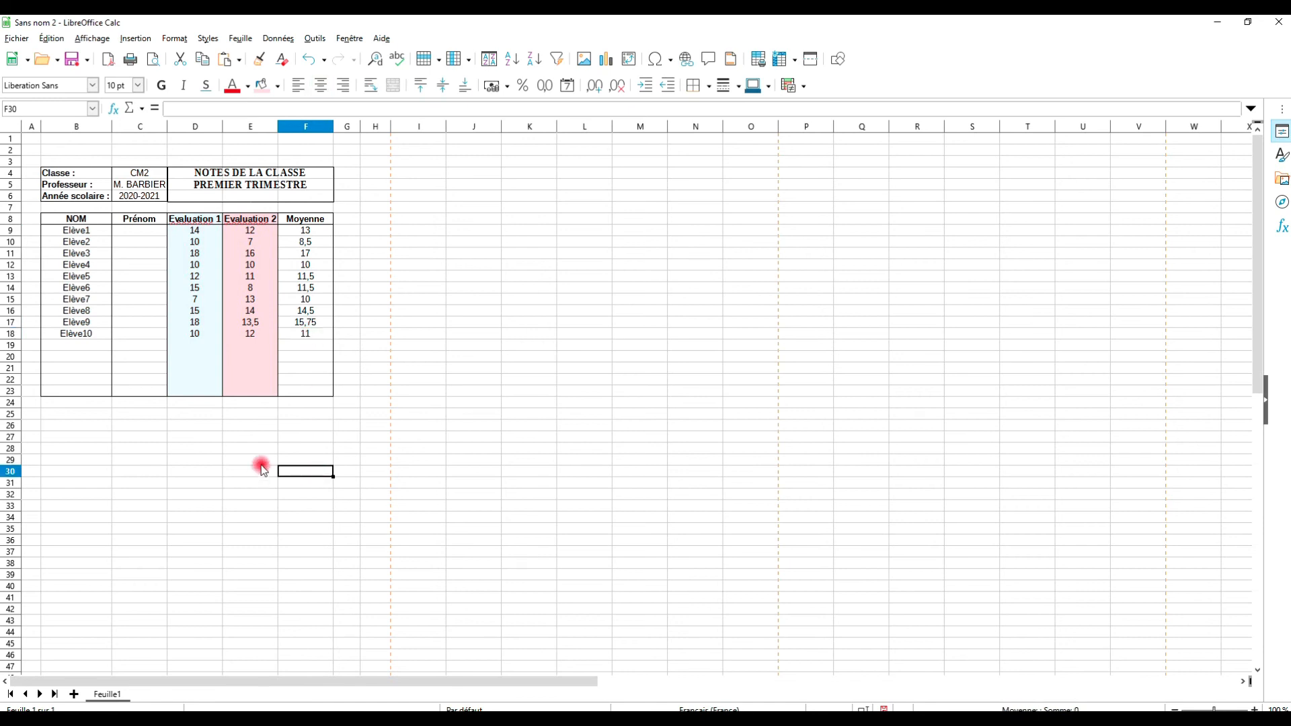
Enter the label "Moyenne générale de la classe" in cell D25 below the grade table.
click(239, 425)
click(200, 416)
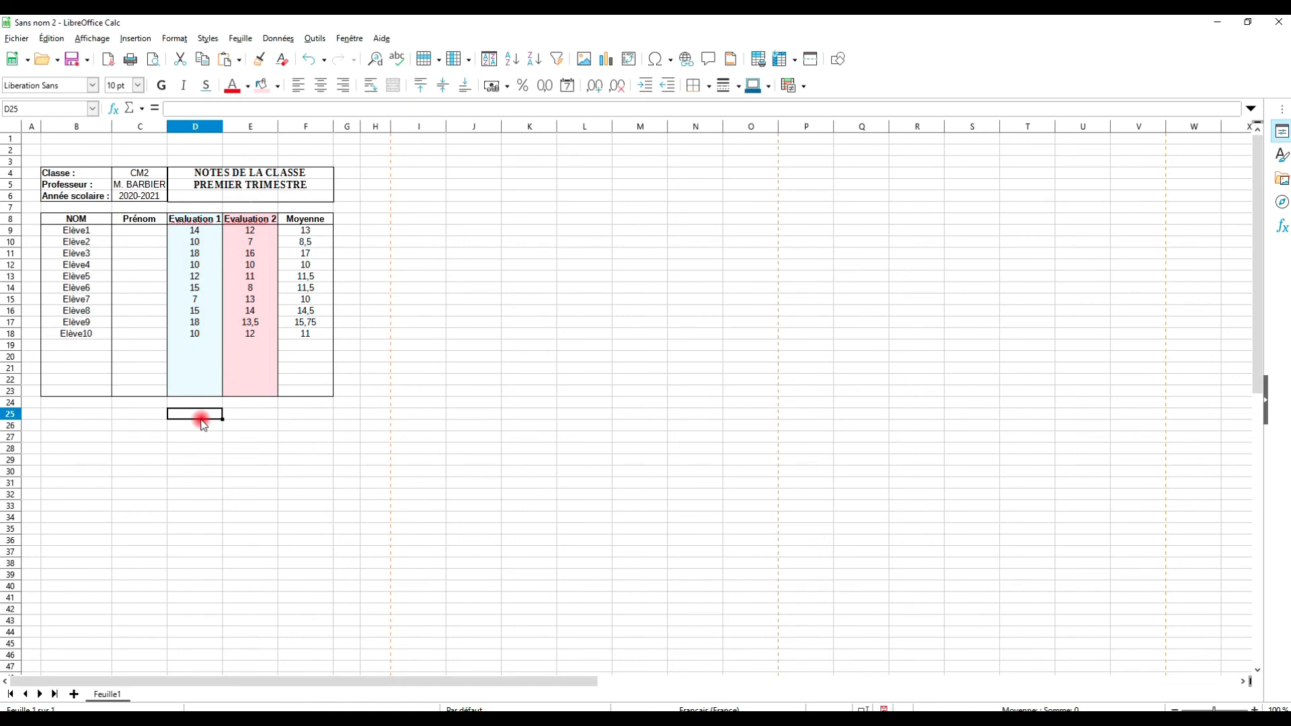
text(Moyenne général)
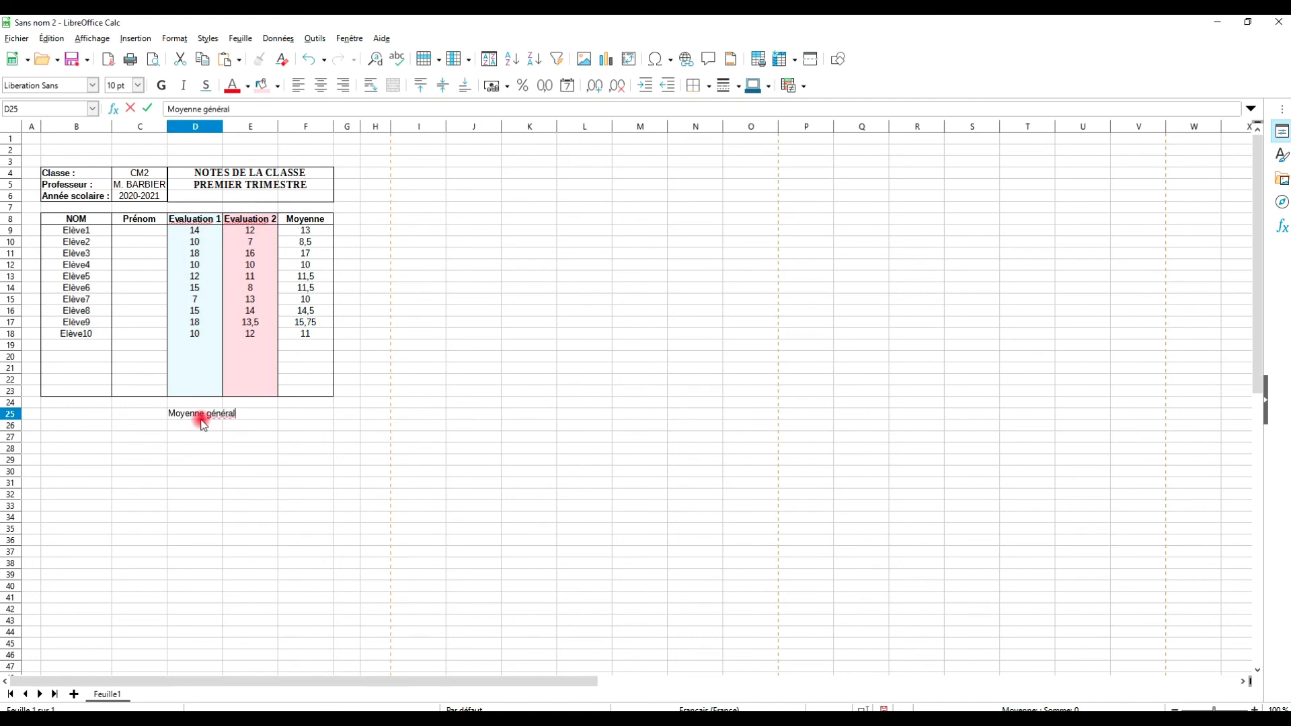
text(e de la classe)
click(288, 482)
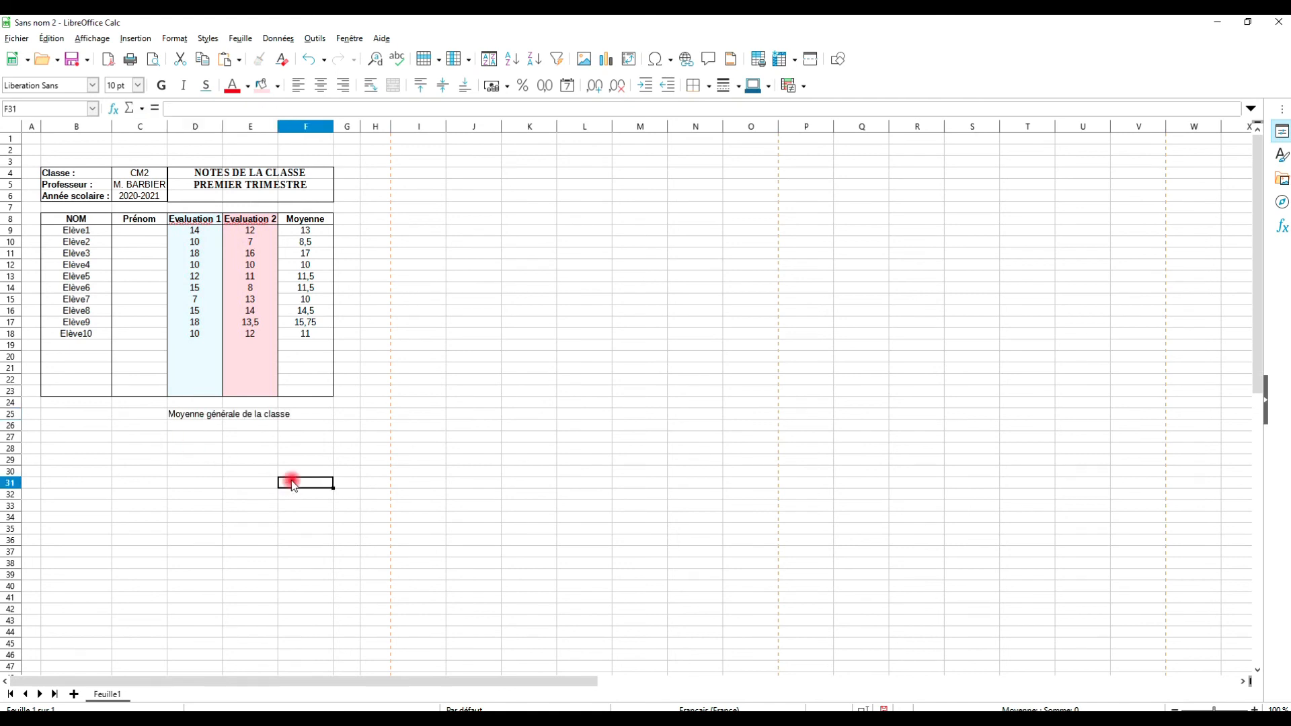
Put an outline border around D25:F28 to frame the class average block.
click(214, 418)
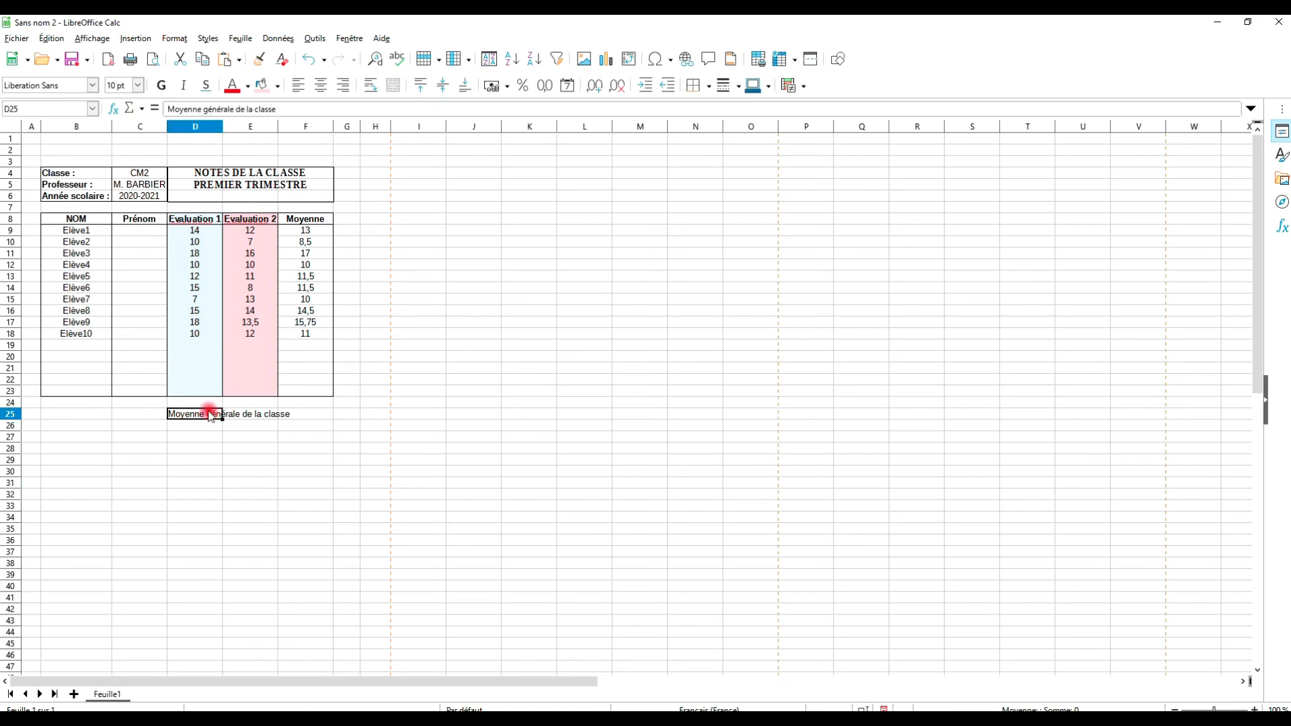
click(296, 437)
click(222, 414)
drag(222, 414, 311, 447)
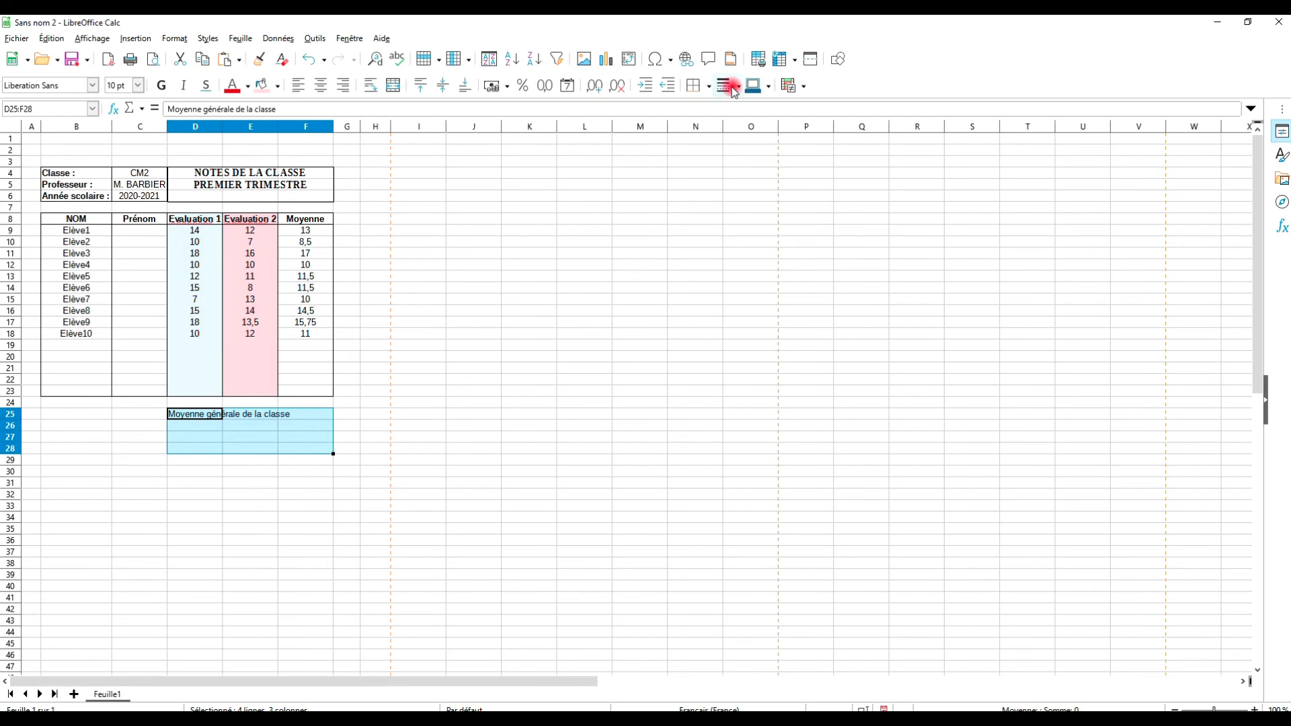
click(707, 86)
click(752, 149)
click(481, 417)
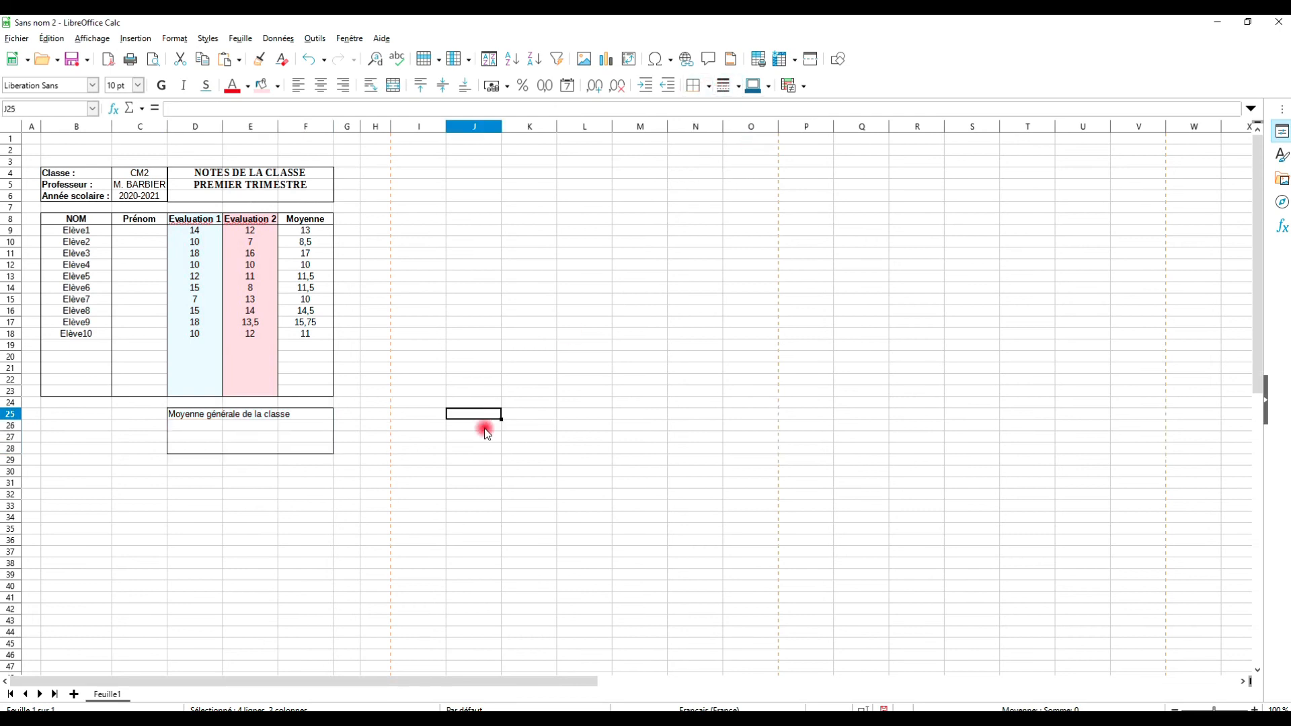
Add leading spaces before the label in D25 to centre it across the framed block.
drag(242, 418, 301, 419)
click(210, 420)
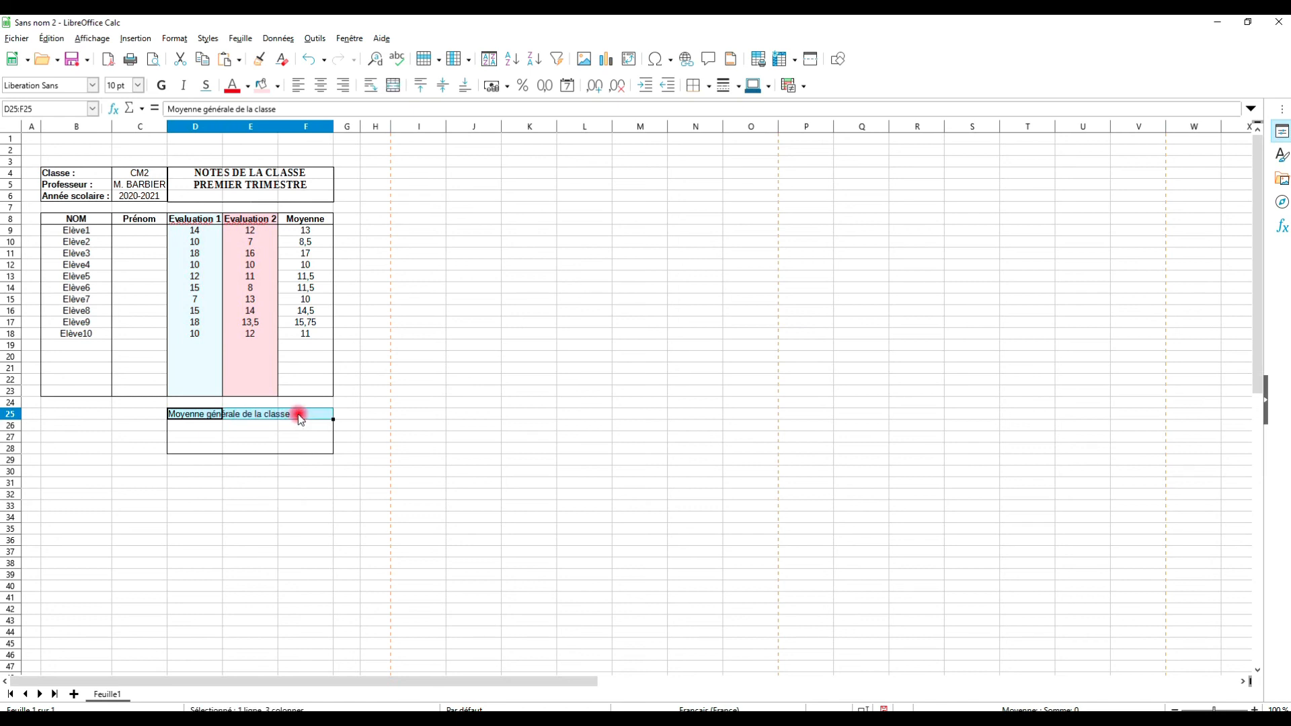
click(301, 420)
click(210, 415)
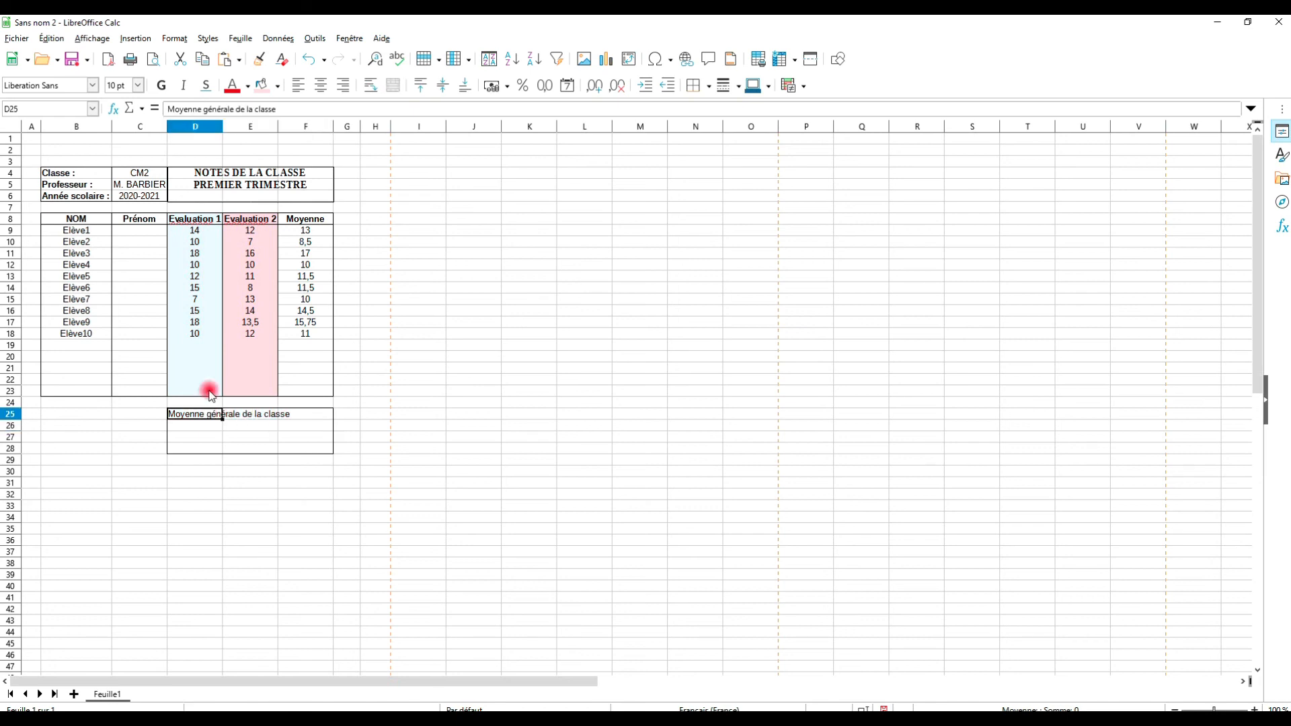
click(169, 107)
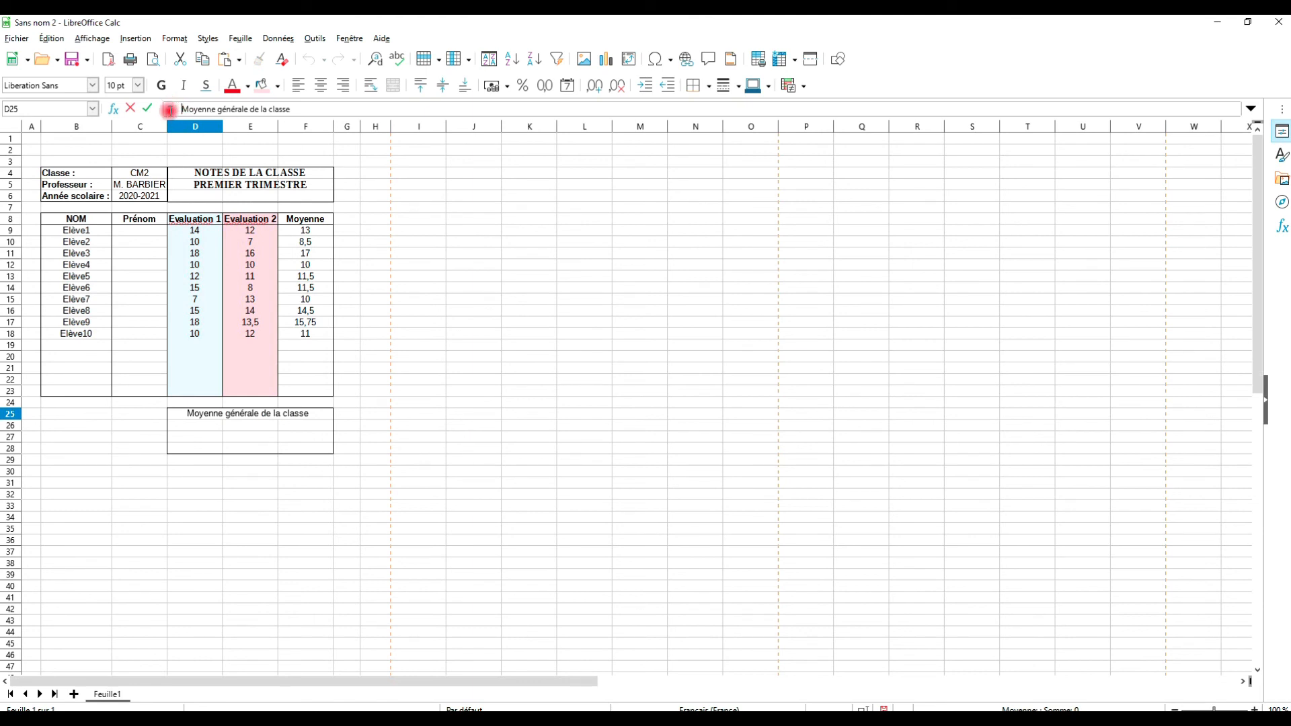
click(237, 470)
Make the class average label in D25:F25 bold and put an outline border around that row.
drag(202, 414, 296, 413)
click(161, 85)
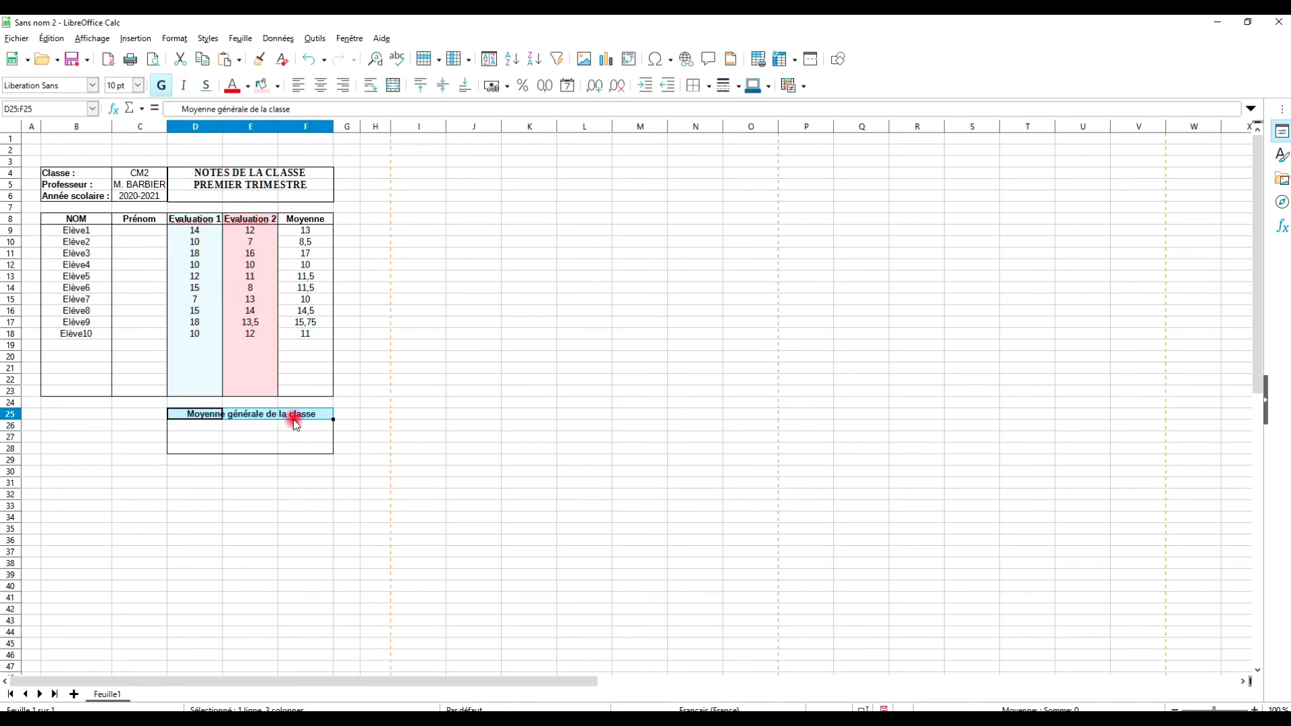
click(441, 427)
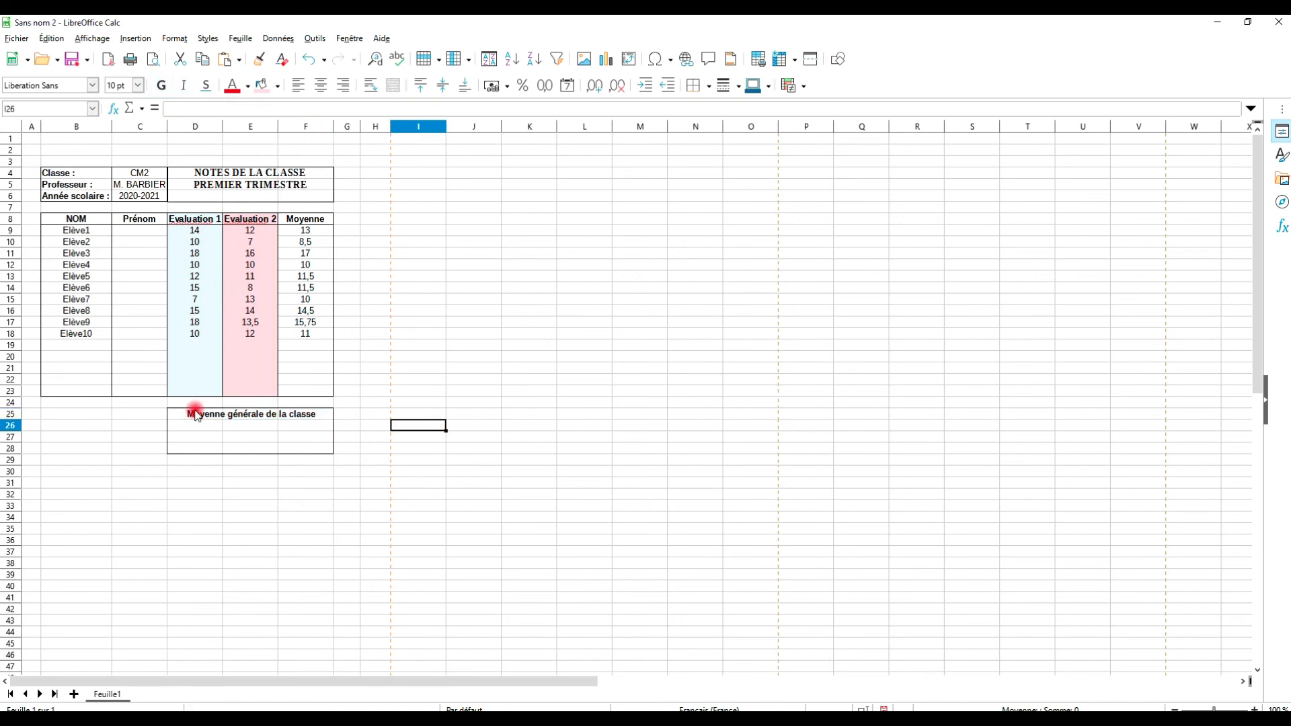
drag(195, 415, 308, 417)
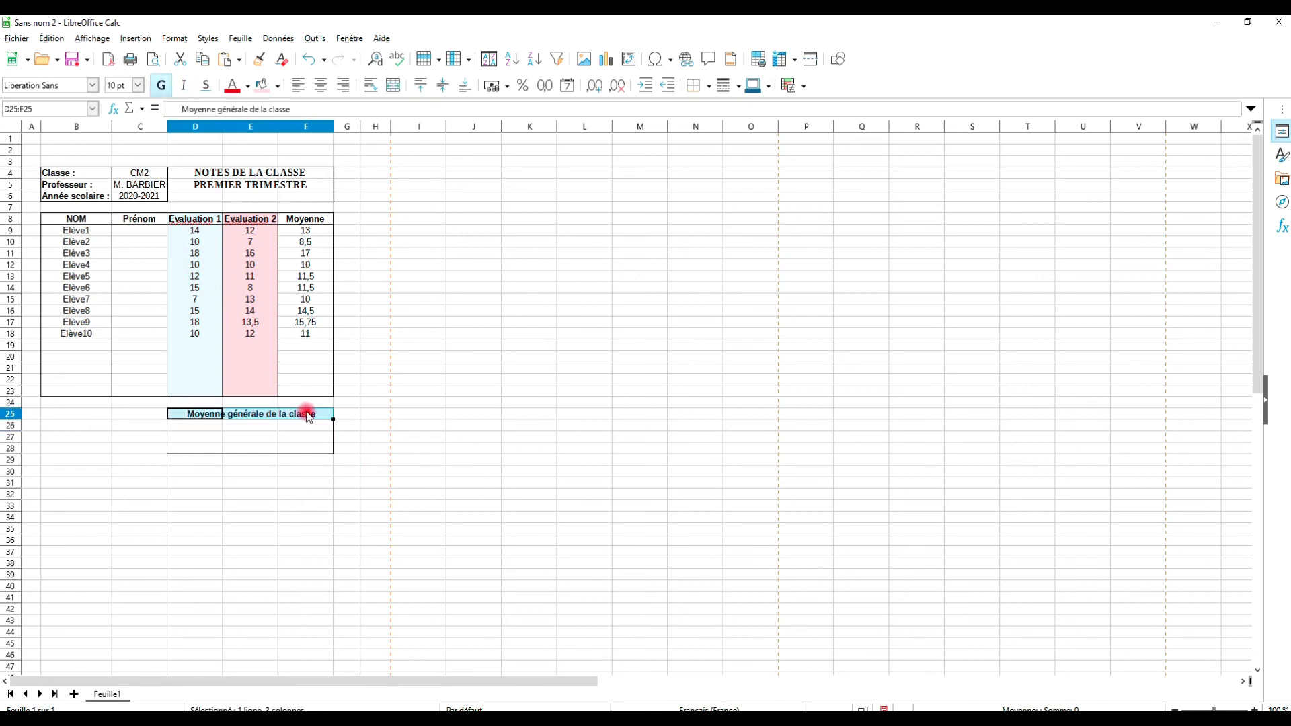
click(710, 87)
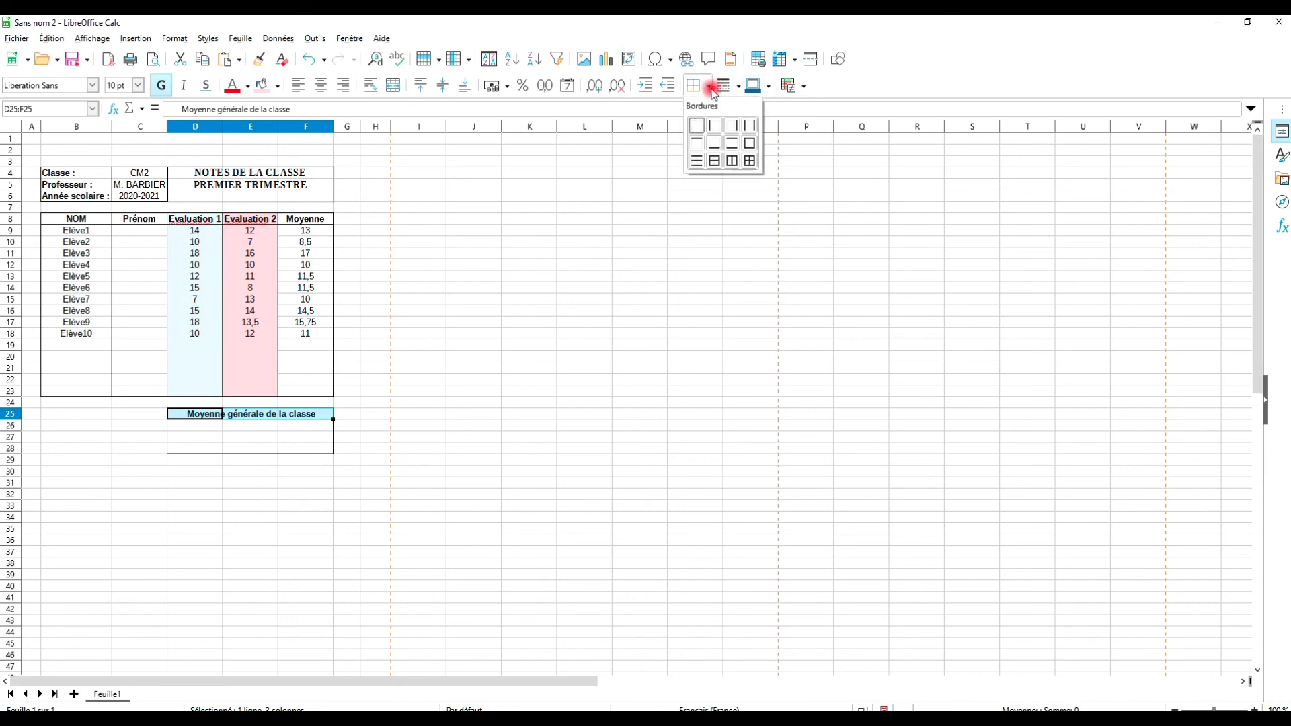
click(748, 141)
click(504, 401)
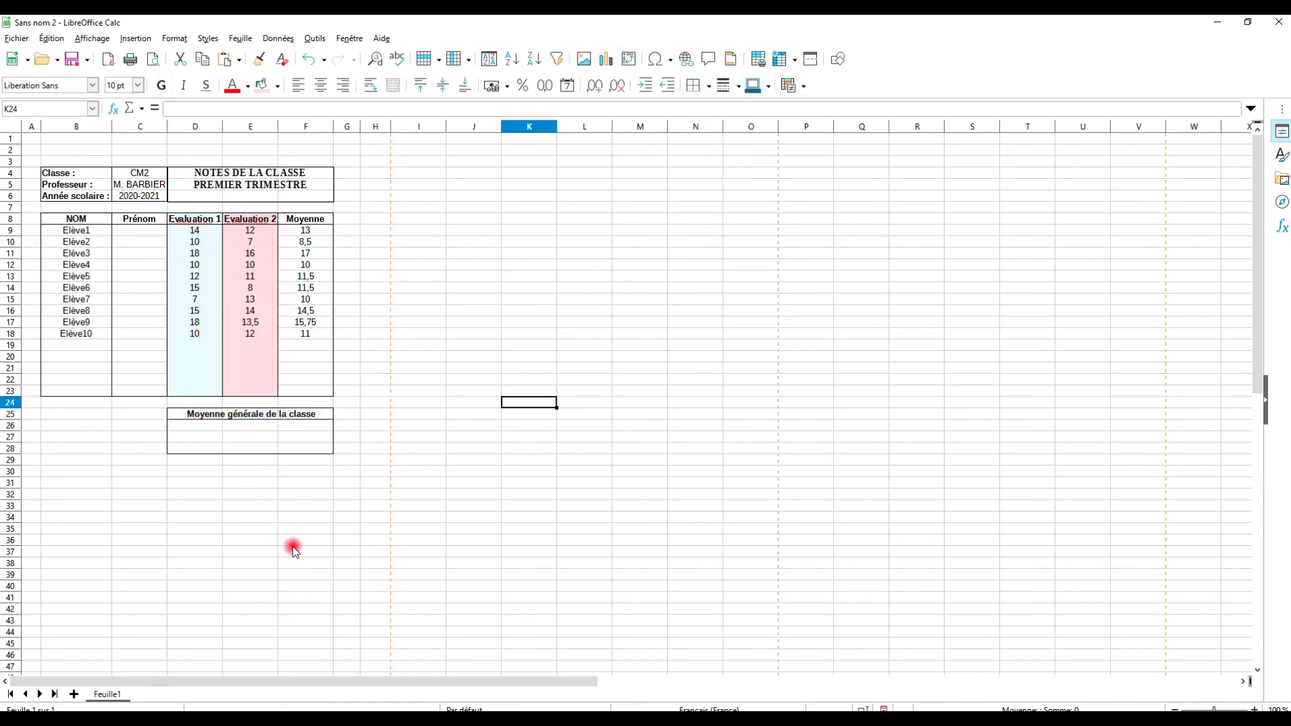
Enter /20 in cell F27 of the class average block.
click(252, 438)
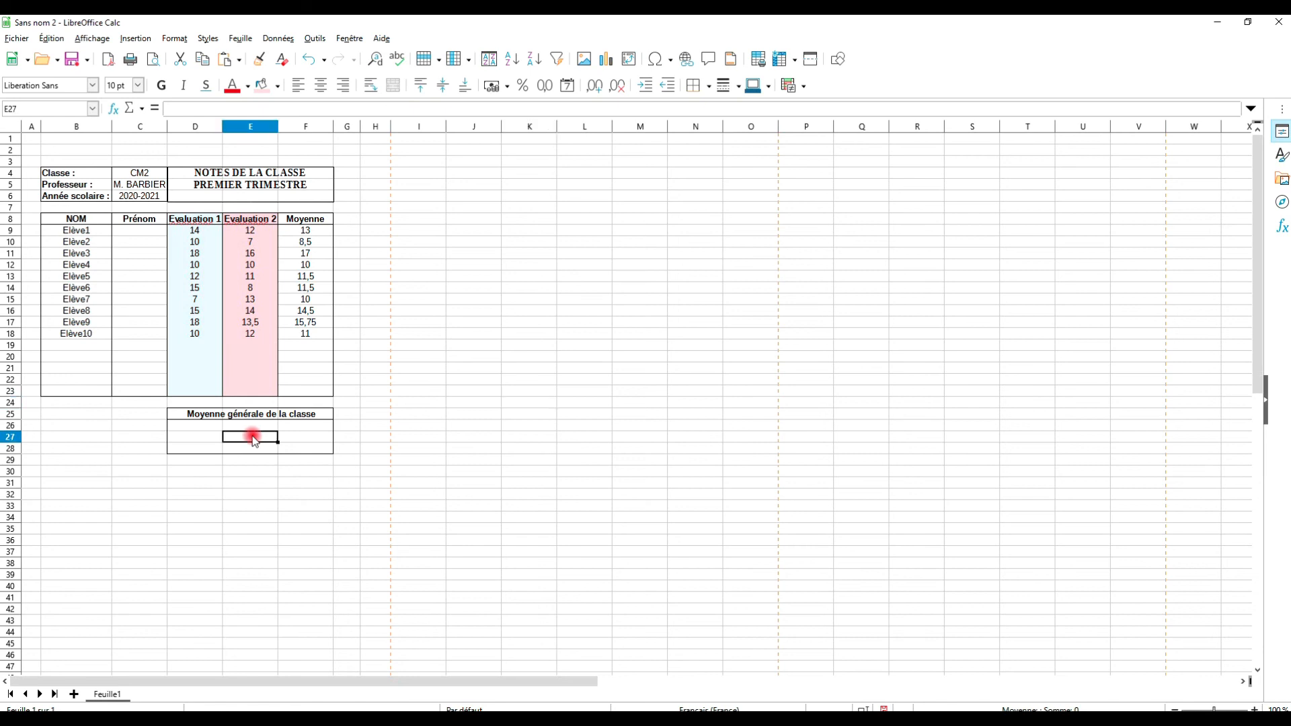
click(293, 438)
text(/20)
click(367, 529)
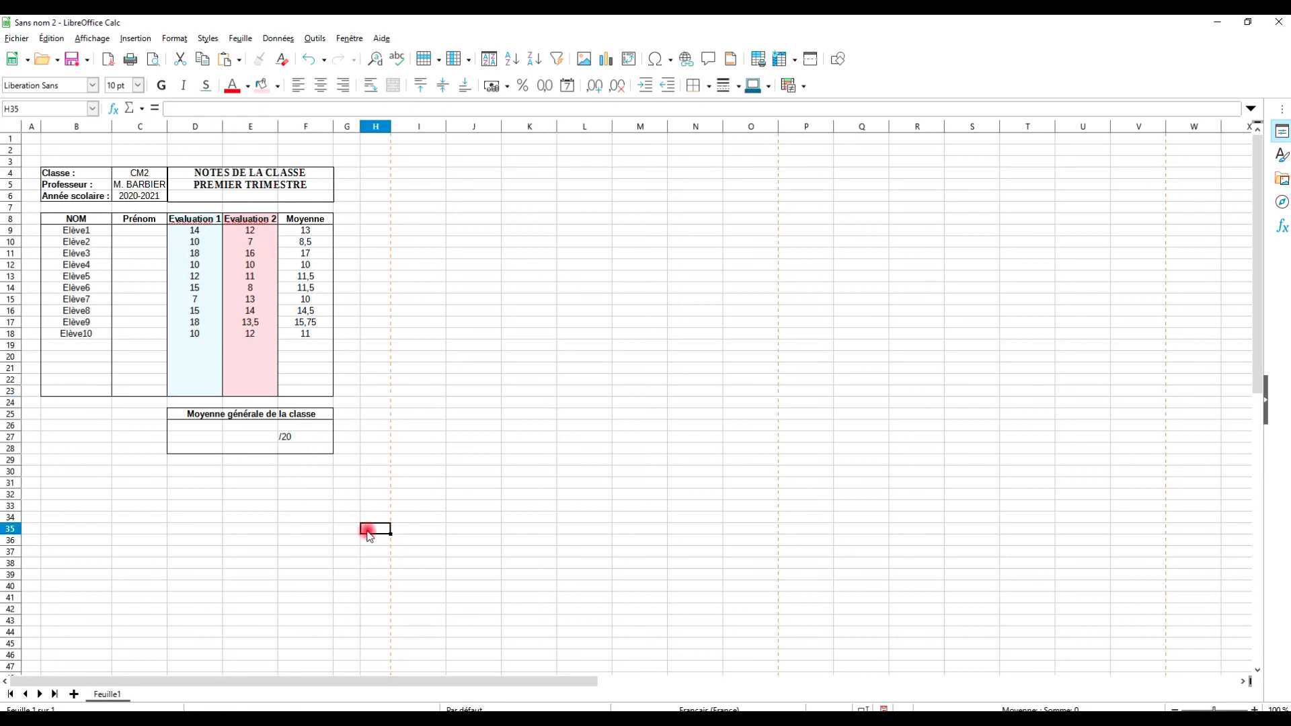
Enter 15 in cell E27 as a sample class average in front of /20.
click(255, 437)
text(1)
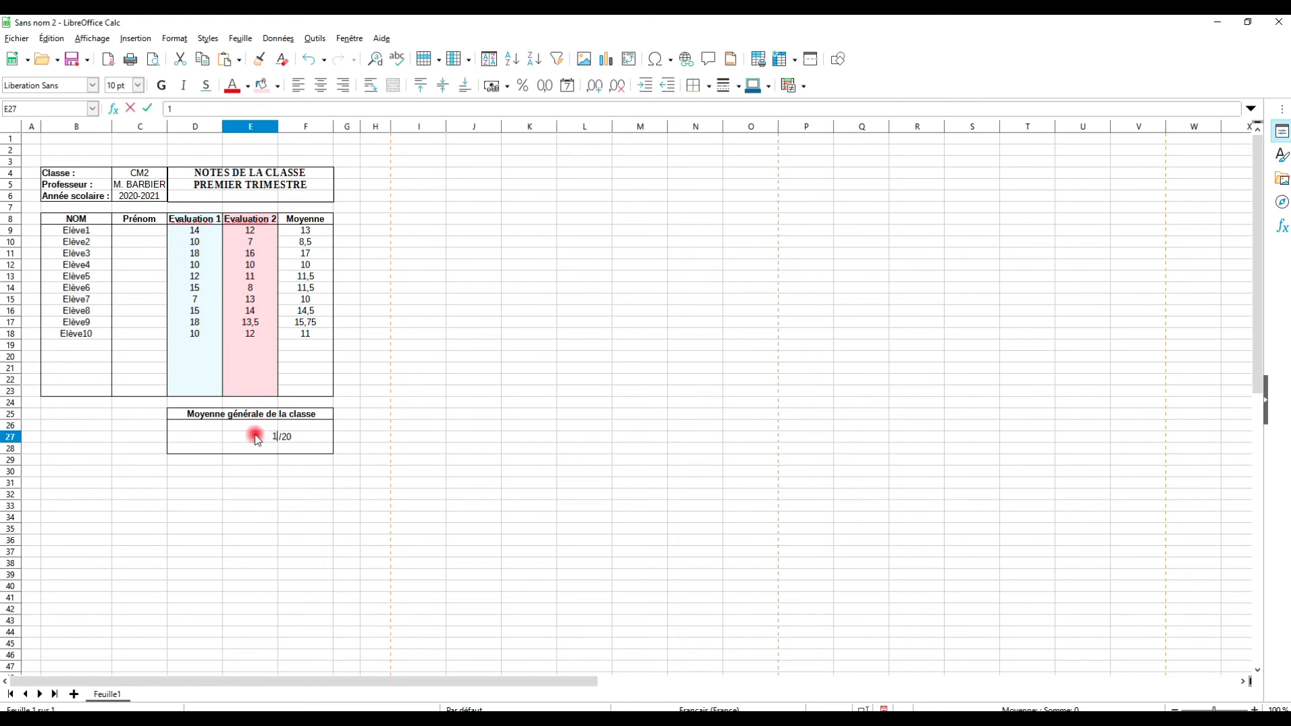
text(5)
click(297, 506)
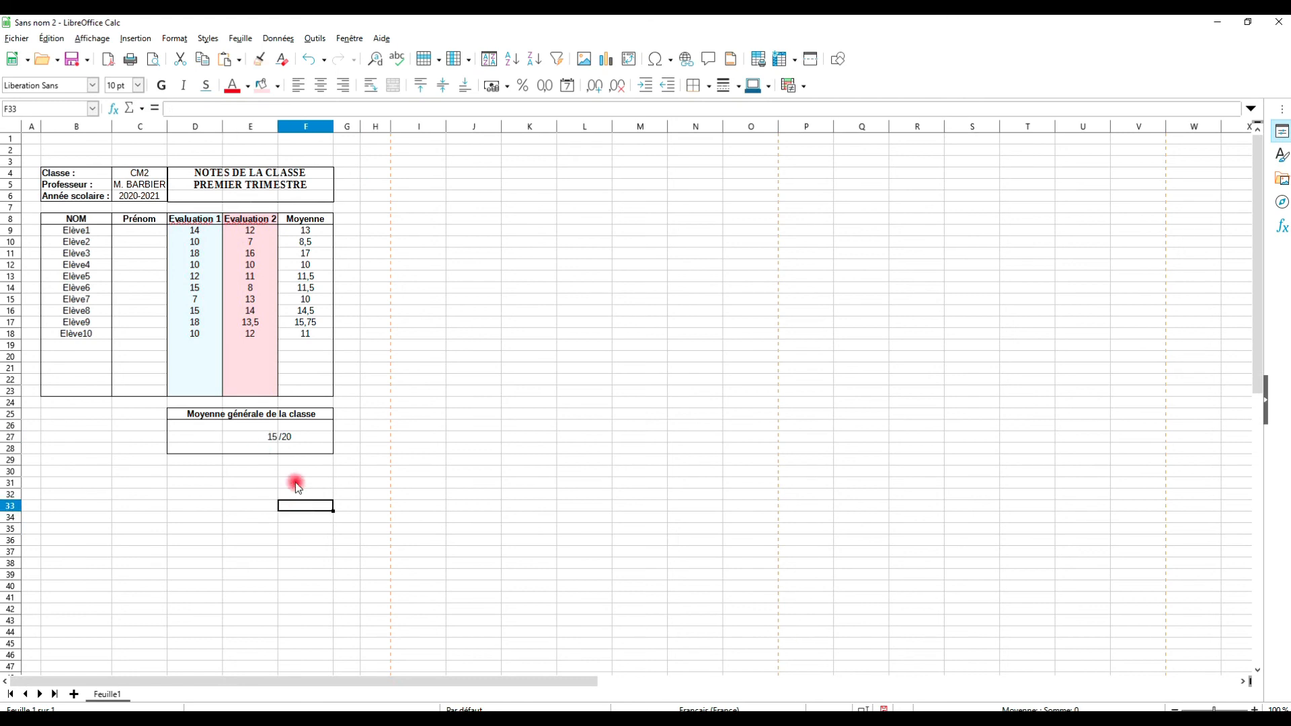
Replace the content of E27 with the class average formula =MOYENNE(F9:F18).
click(273, 437)
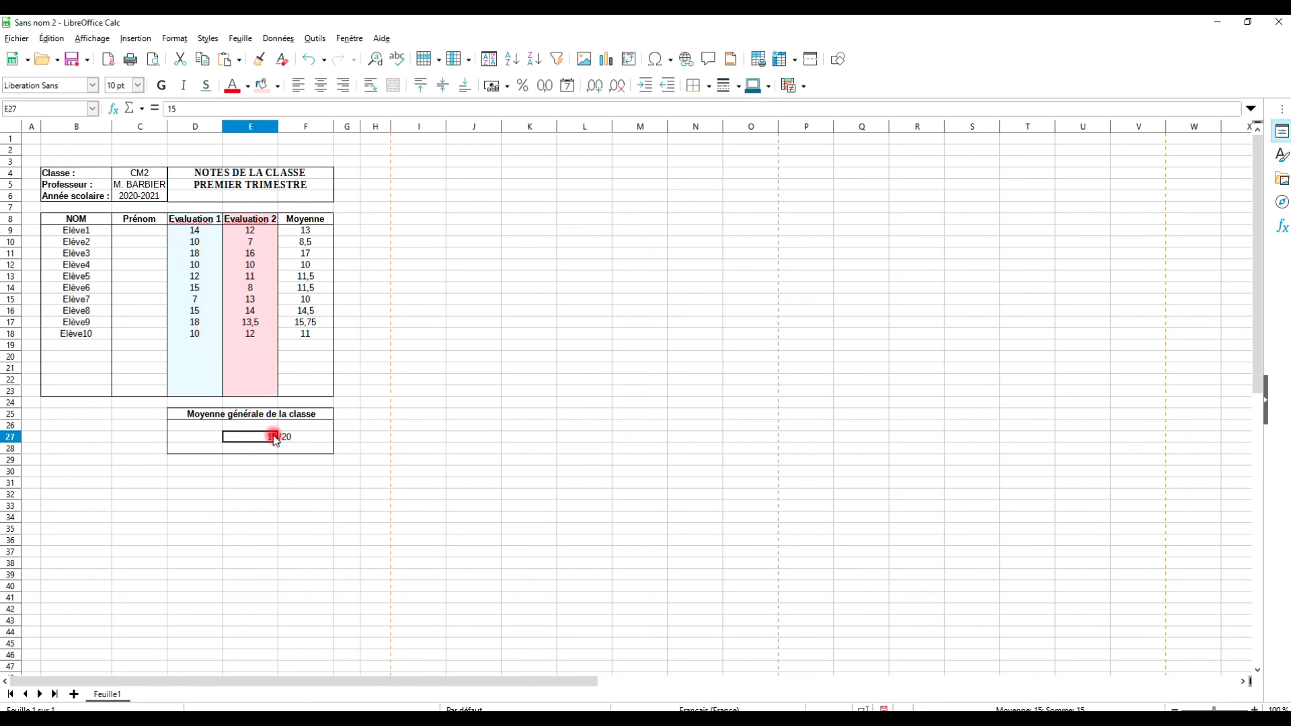
click(279, 480)
click(267, 438)
text(=Moyenne)
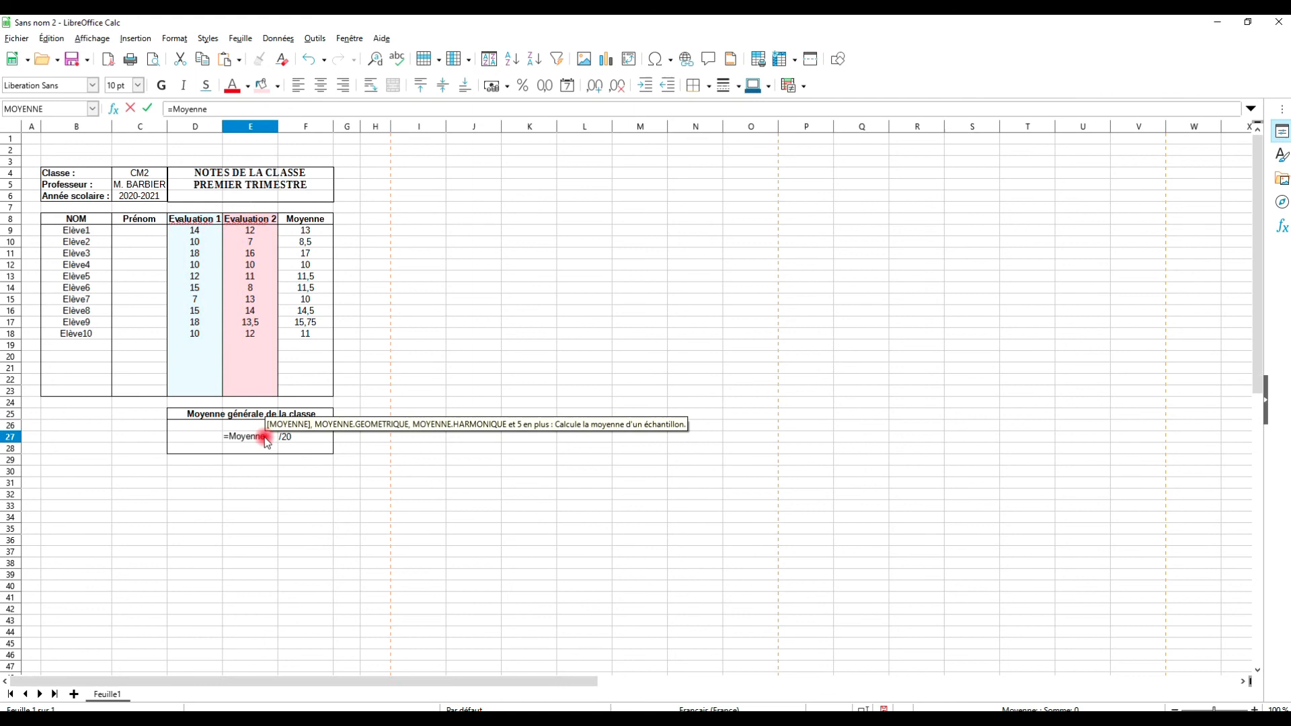
text(()
click(306, 231)
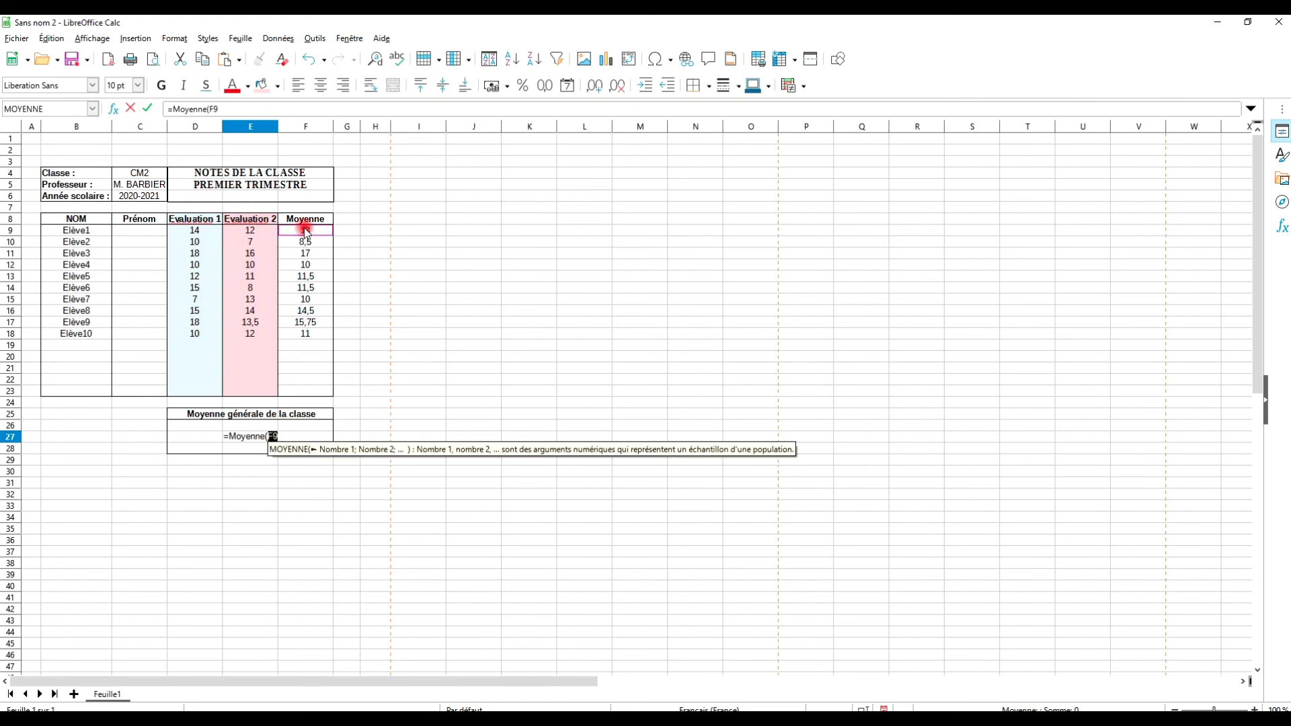
drag(306, 230, 304, 333)
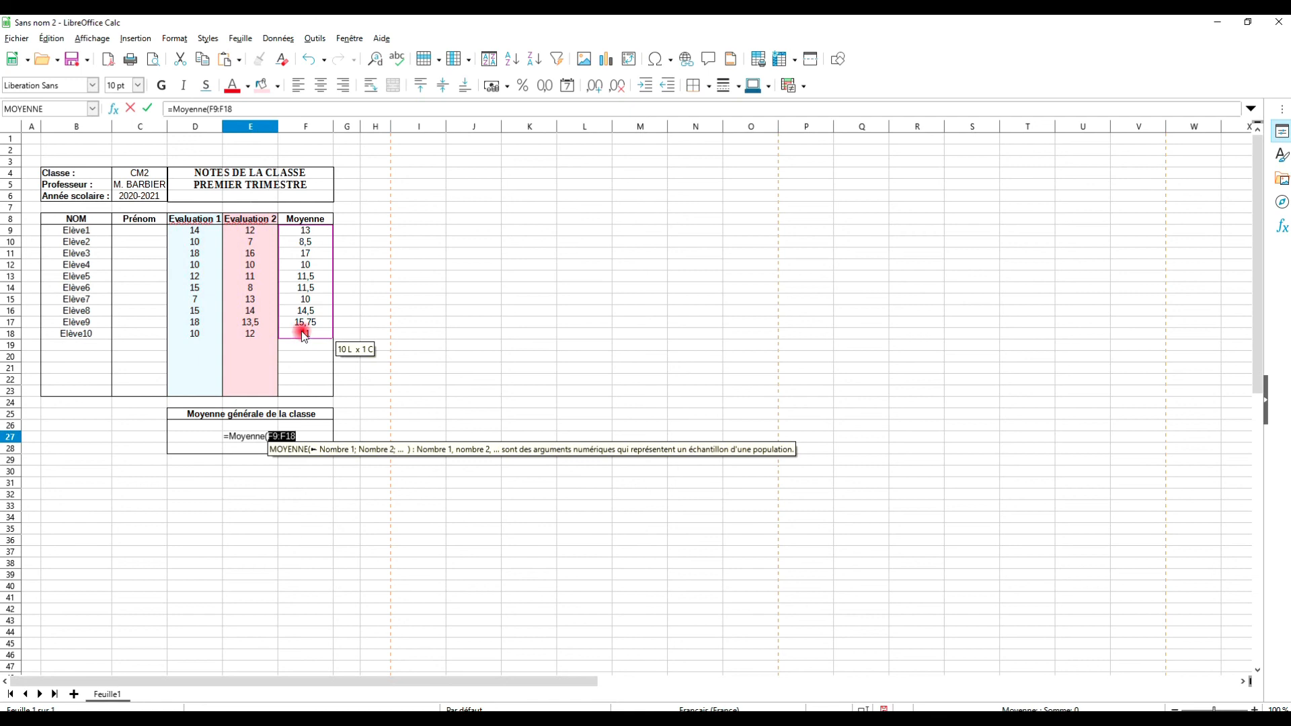
text())
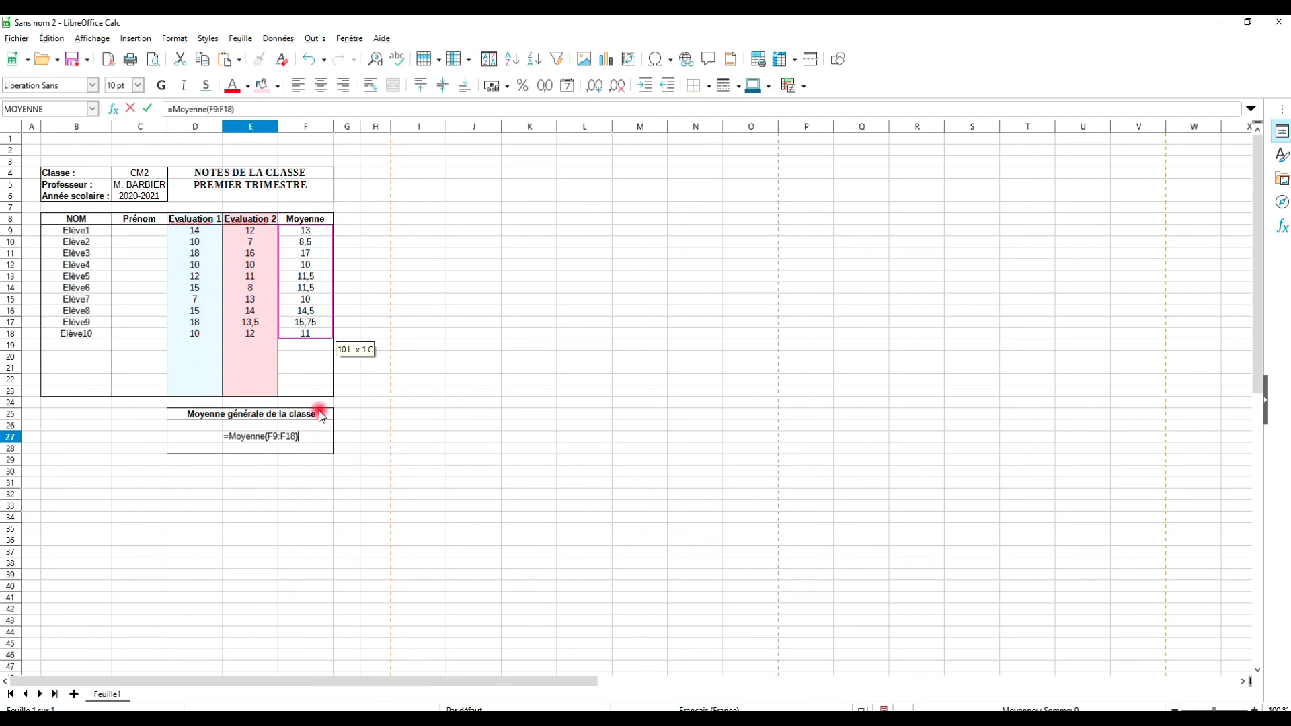
key(Return)
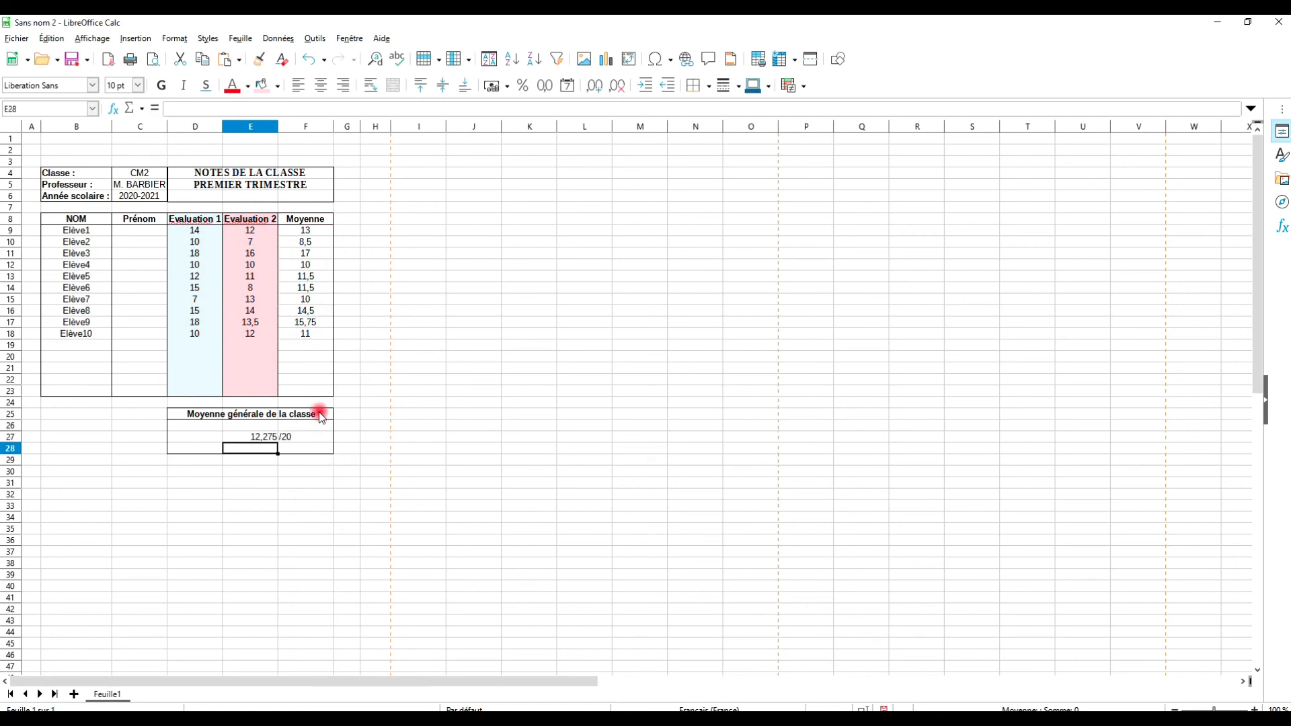
Examine the class average and its formula in cell E27.
click(268, 438)
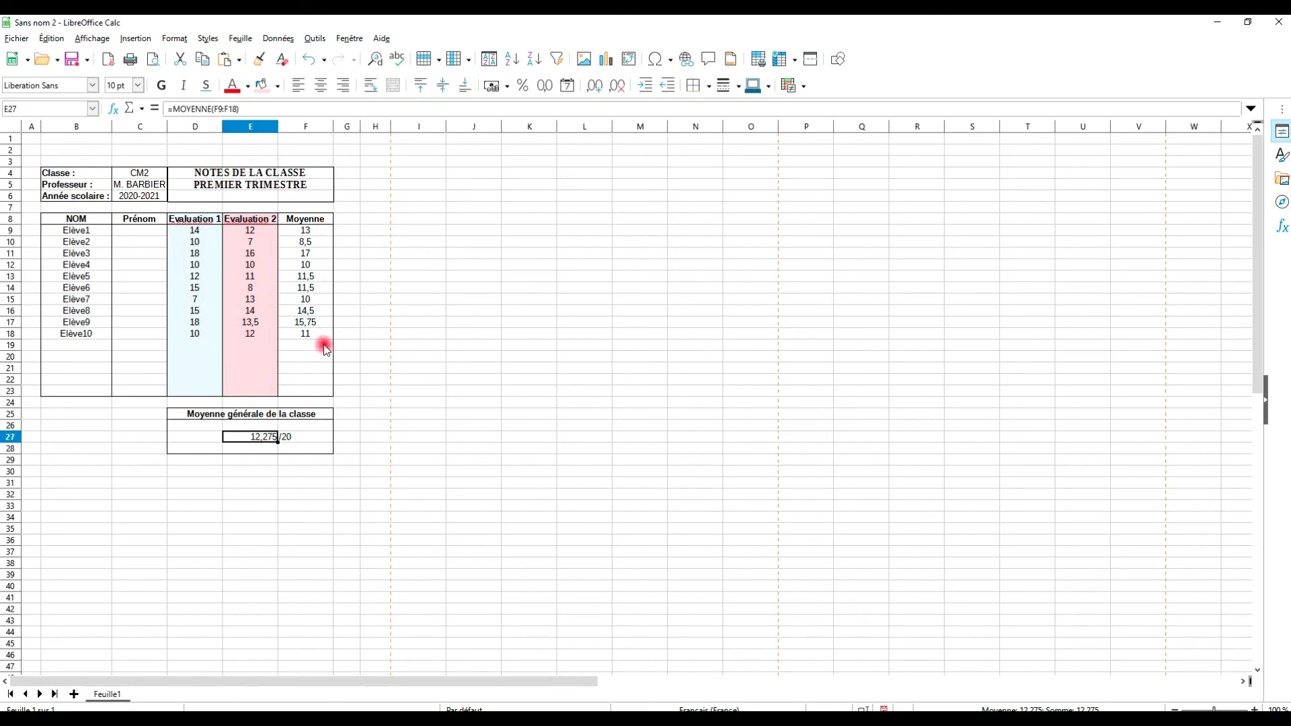
click(274, 465)
click(268, 439)
click(301, 504)
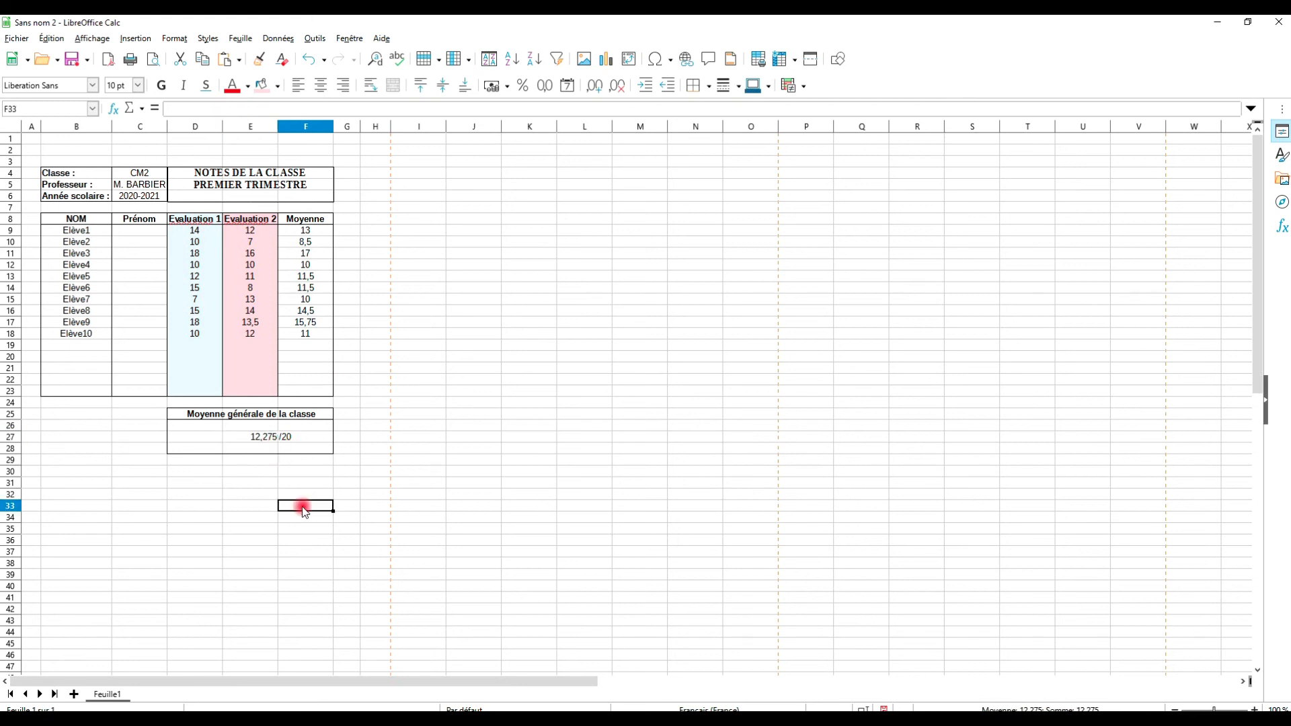
click(271, 441)
click(272, 441)
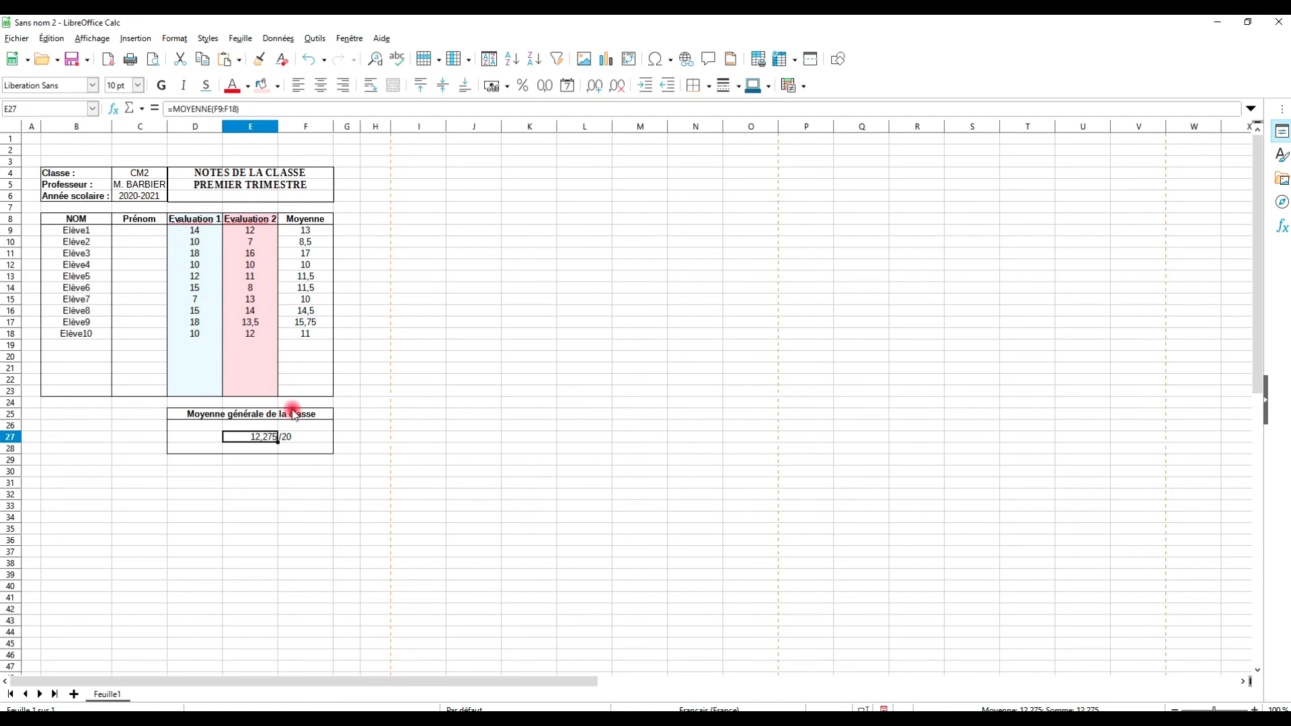
Format the class average in cell E27 as a number with 2 decimal places.
click(267, 439)
right_click(267, 441)
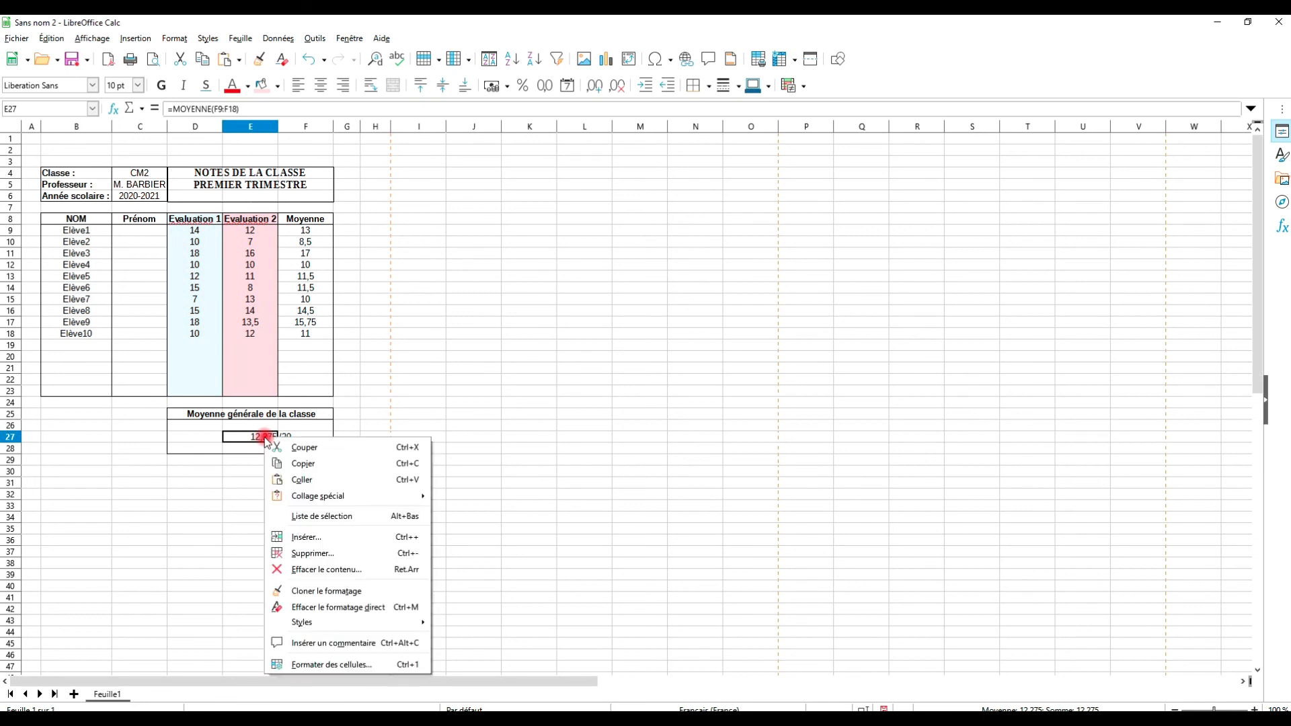
click(350, 664)
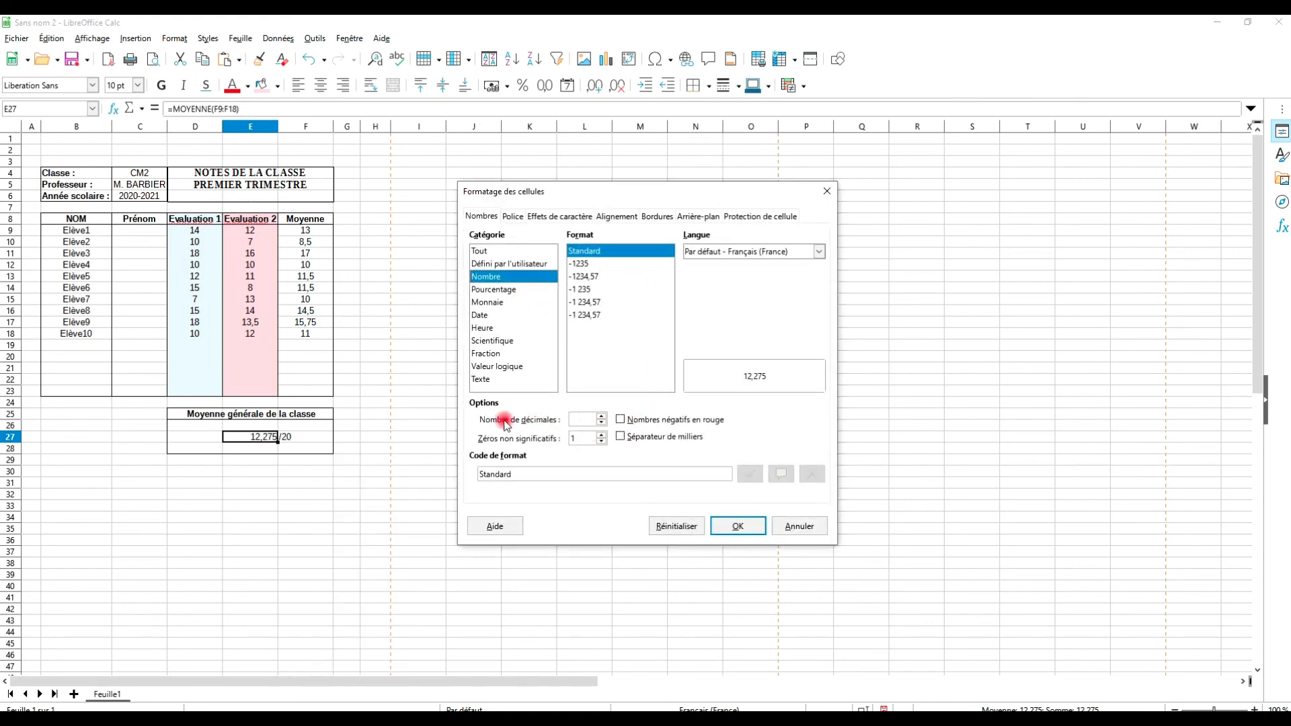
click(602, 416)
click(601, 416)
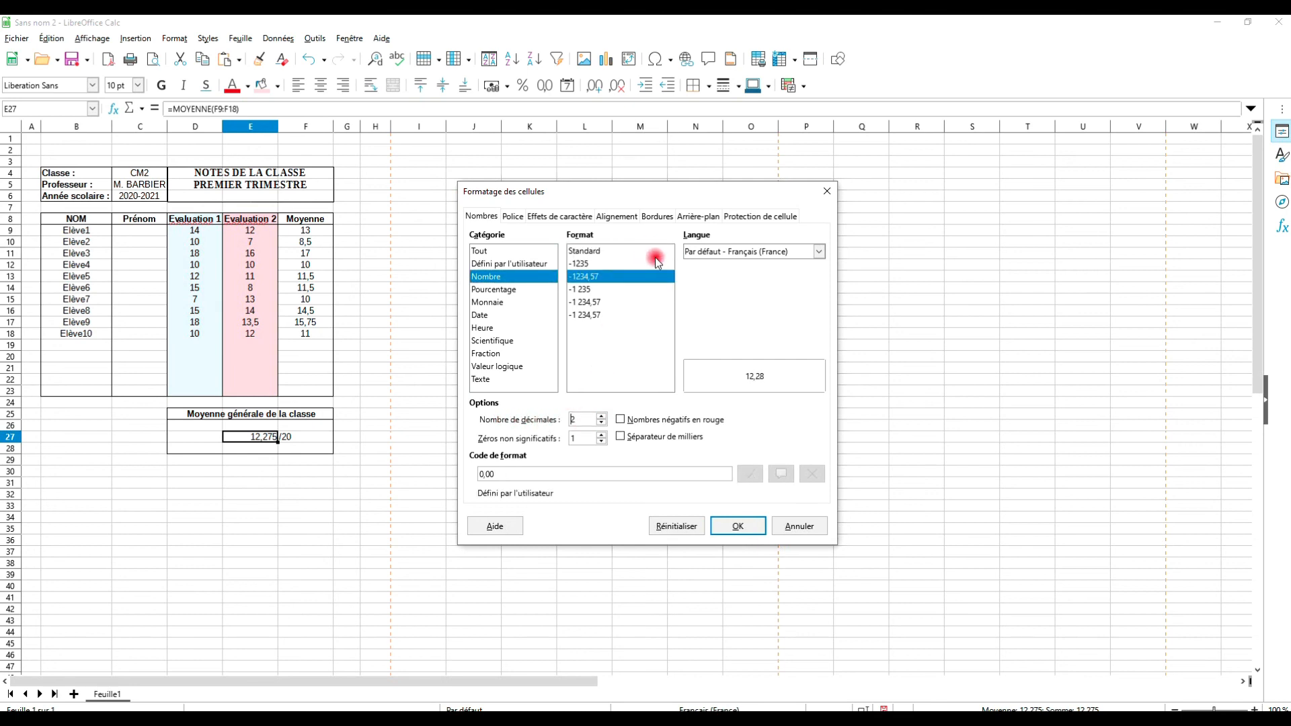
click(733, 527)
click(302, 492)
click(268, 437)
click(344, 478)
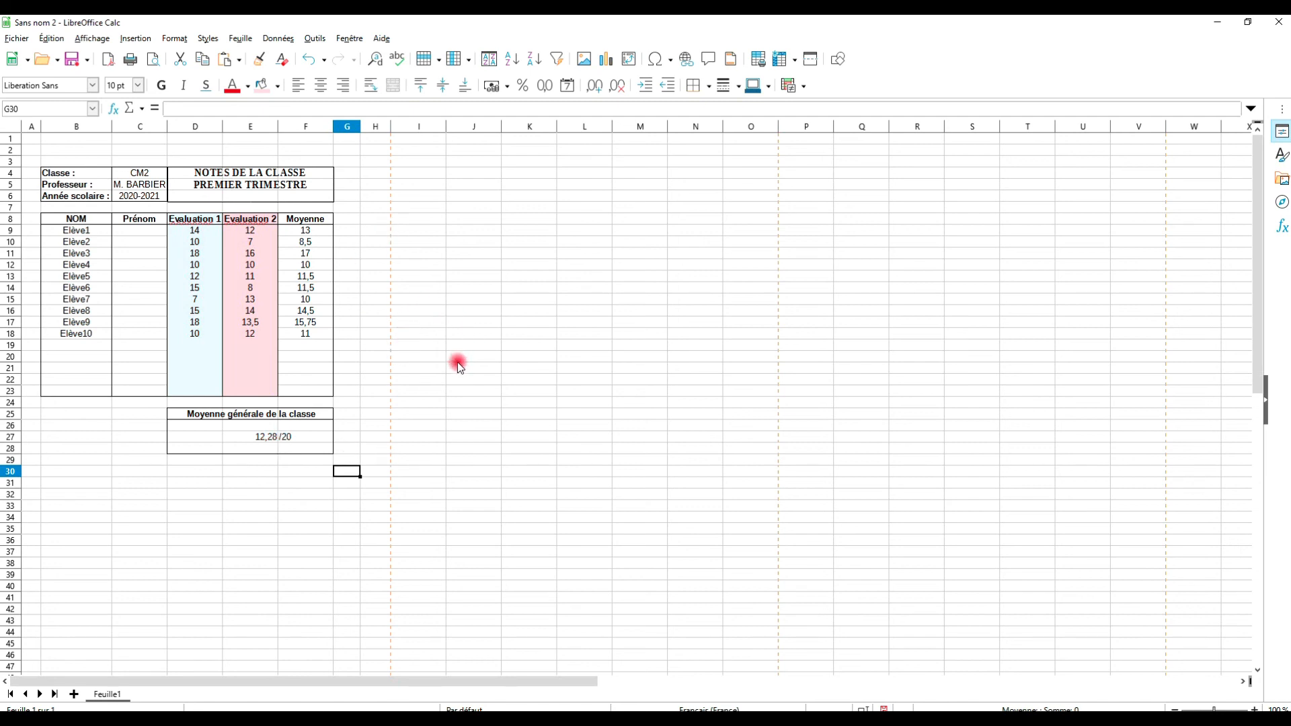
Apply the dark red font colour (Rouge foncé 2) to the class average in cell E27.
click(268, 440)
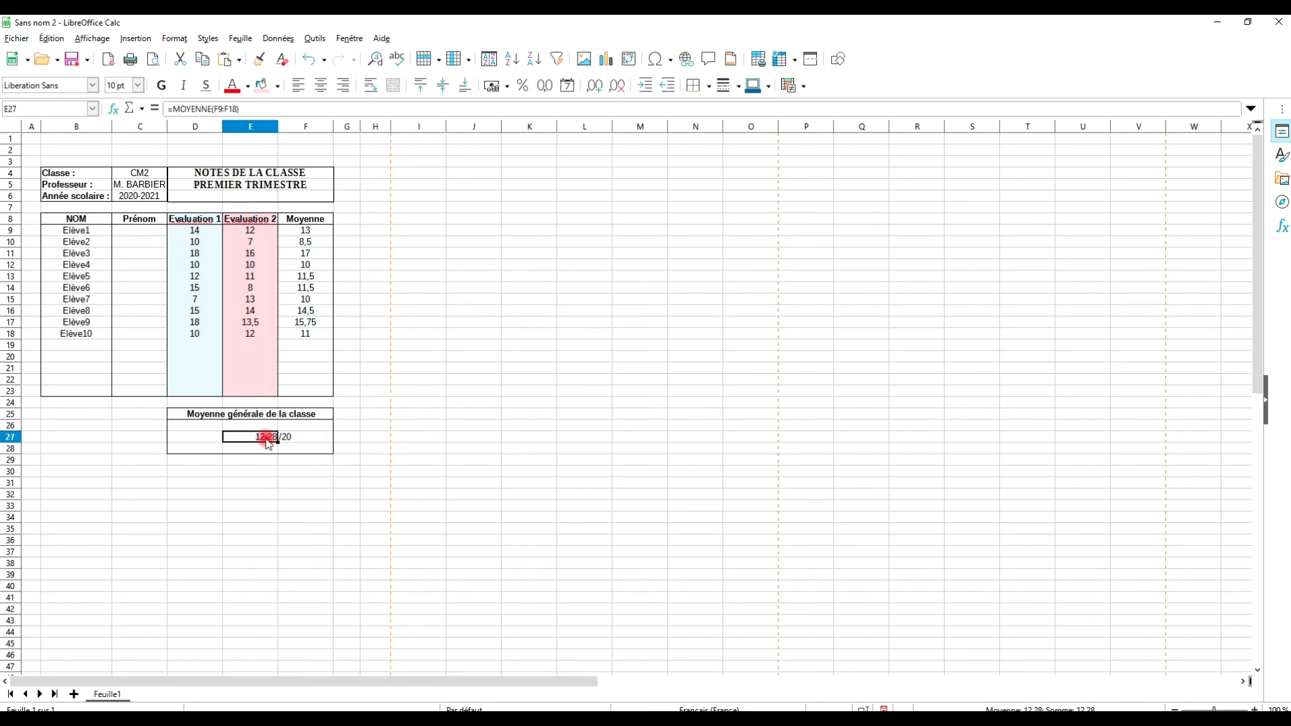
click(229, 88)
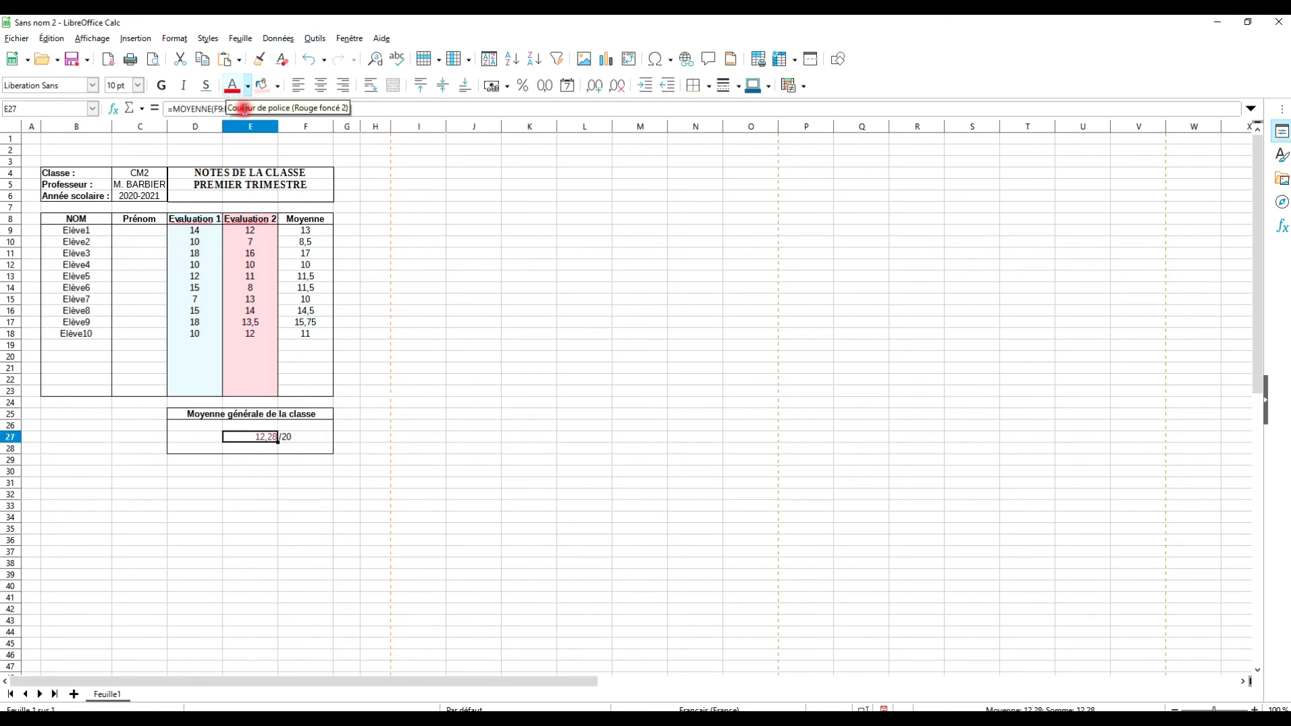
click(445, 336)
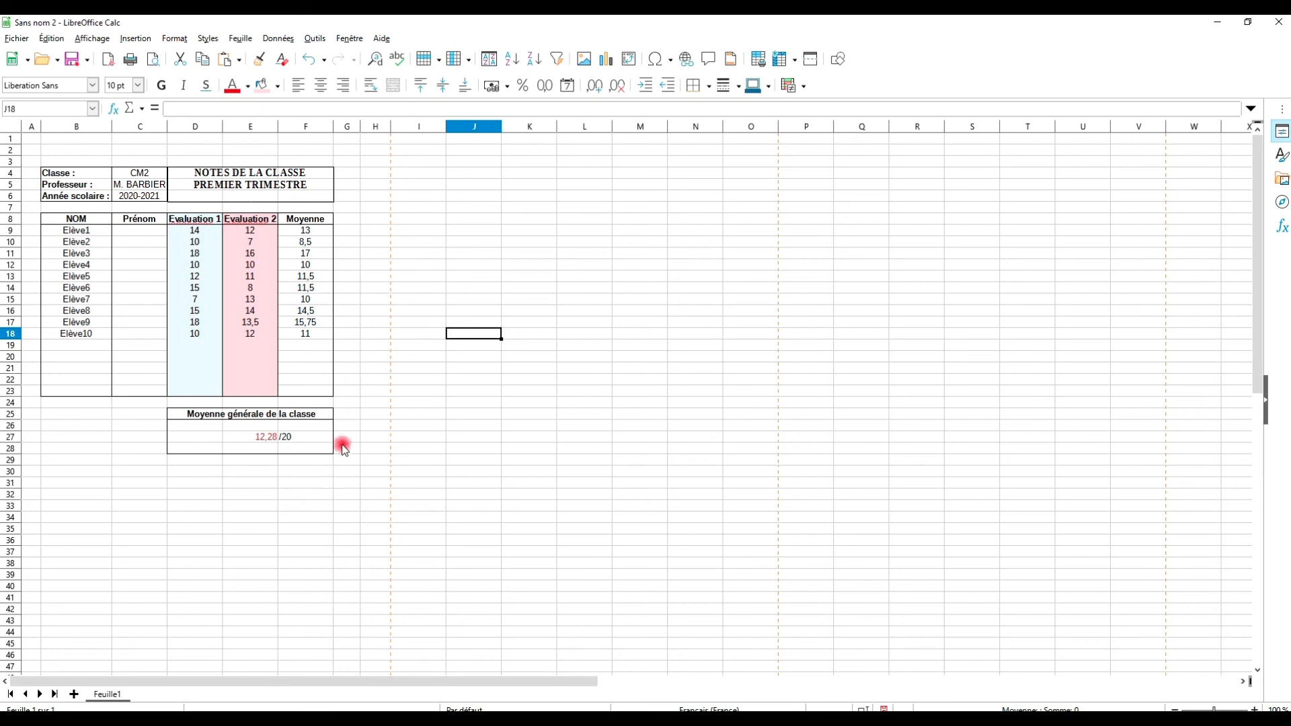
Examine the grade sheet's page layout in the print preview, and return to the spreadsheet.
click(18, 39)
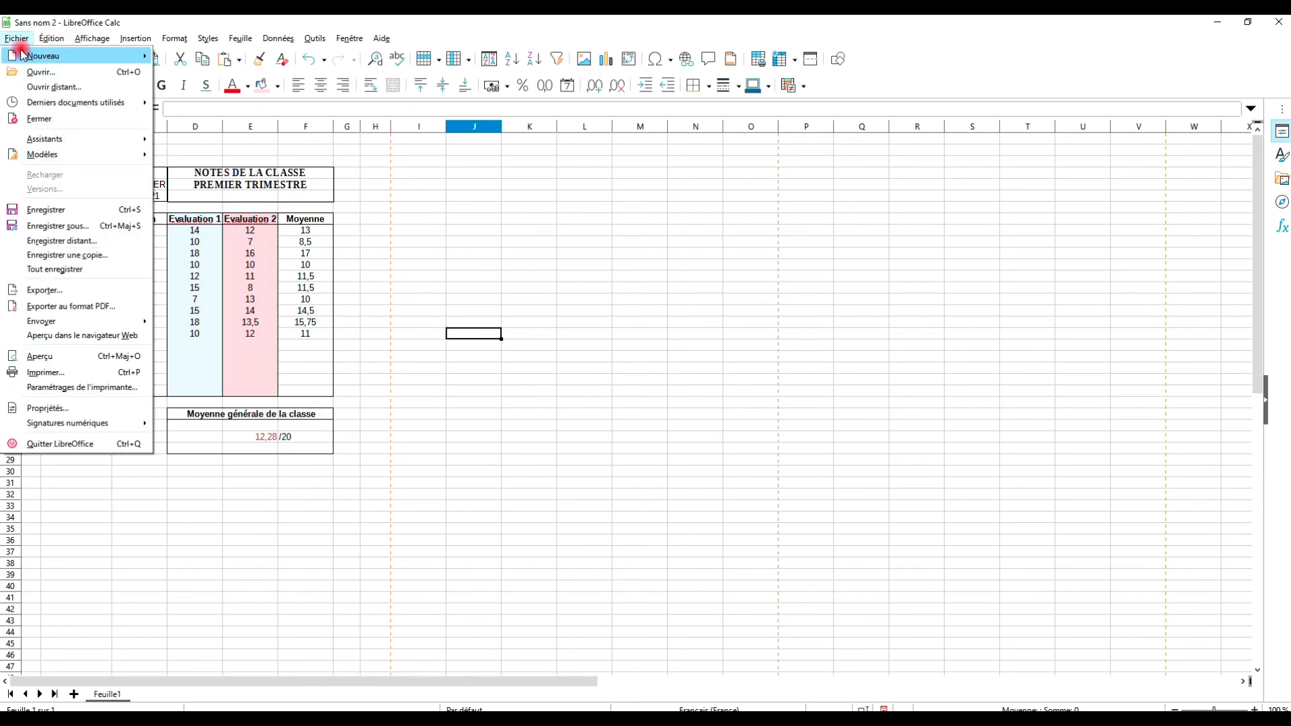
click(71, 358)
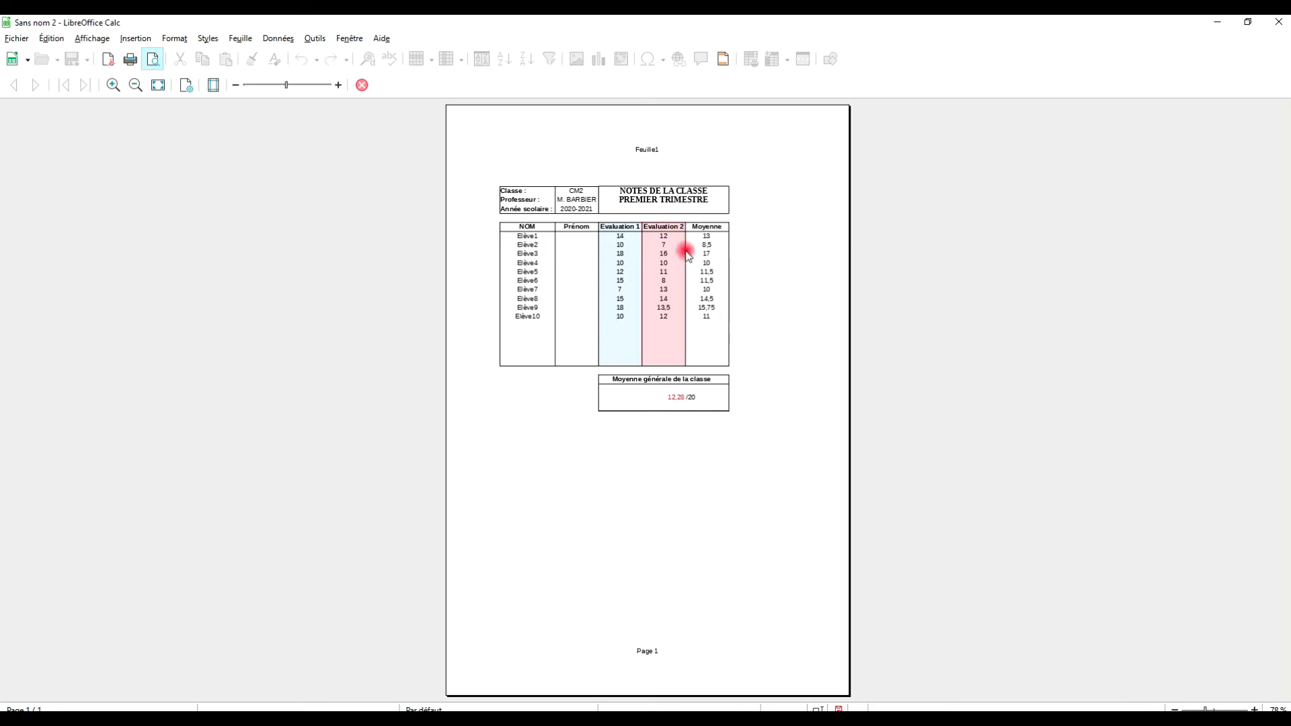
click(362, 85)
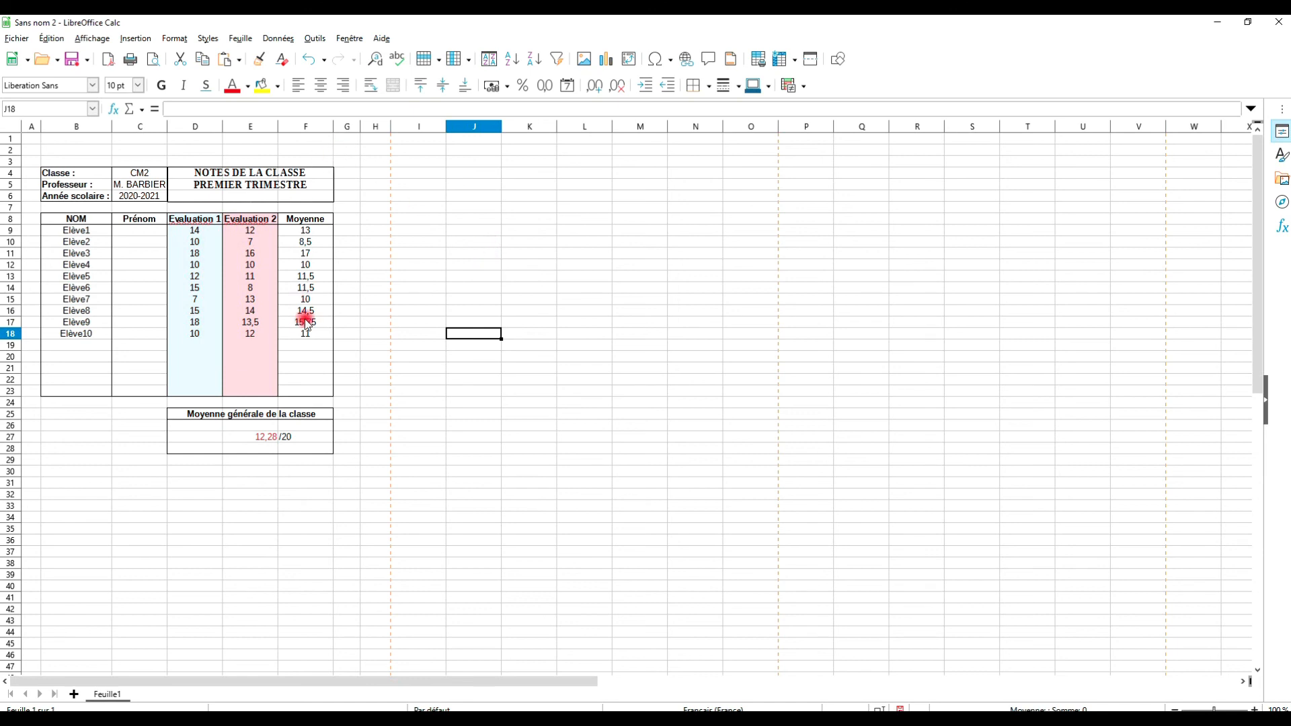
Change Elève3's Evaluation 1 grade in cell D11 to 8 and check the class average in E27.
click(214, 245)
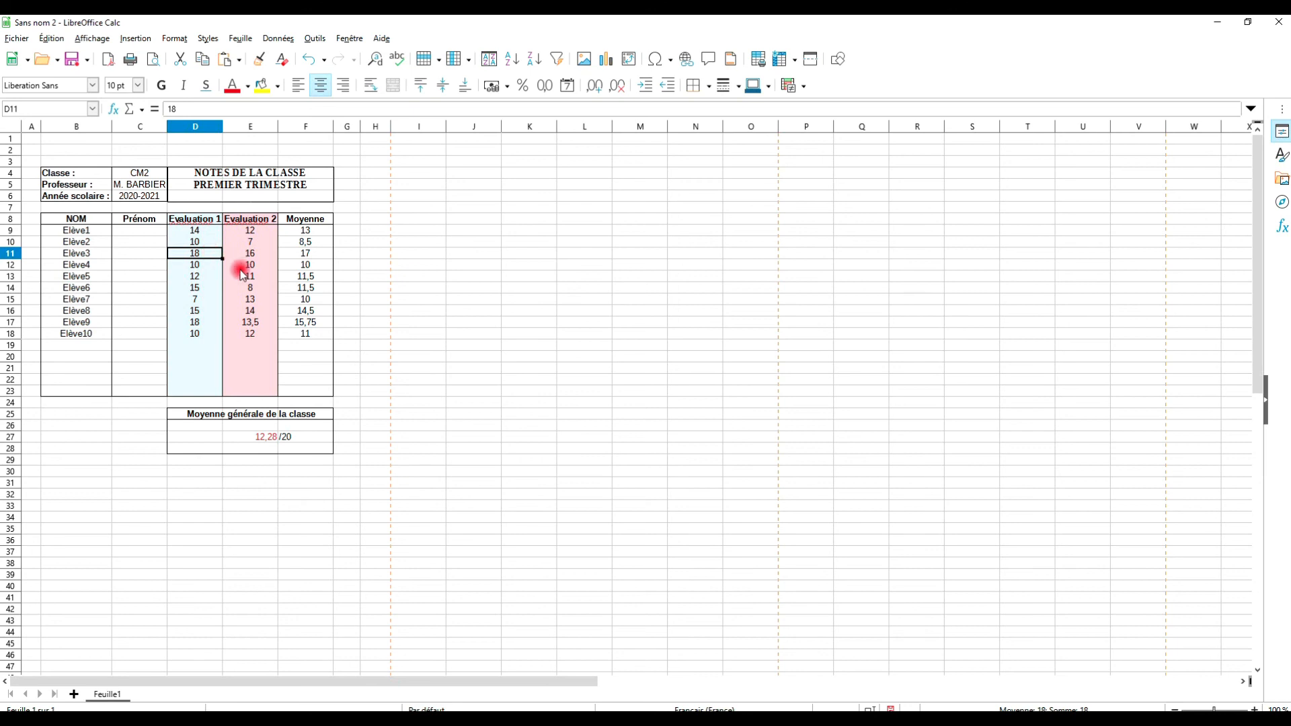
click(203, 281)
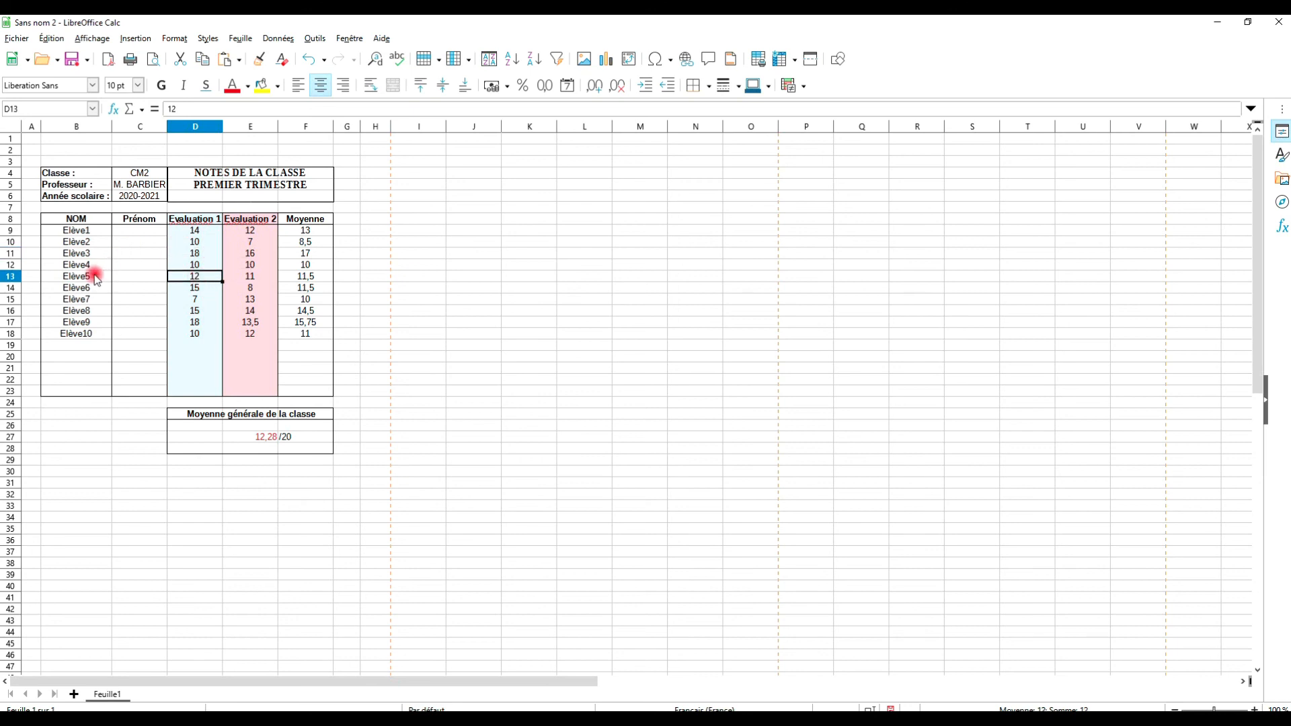
click(86, 254)
click(197, 256)
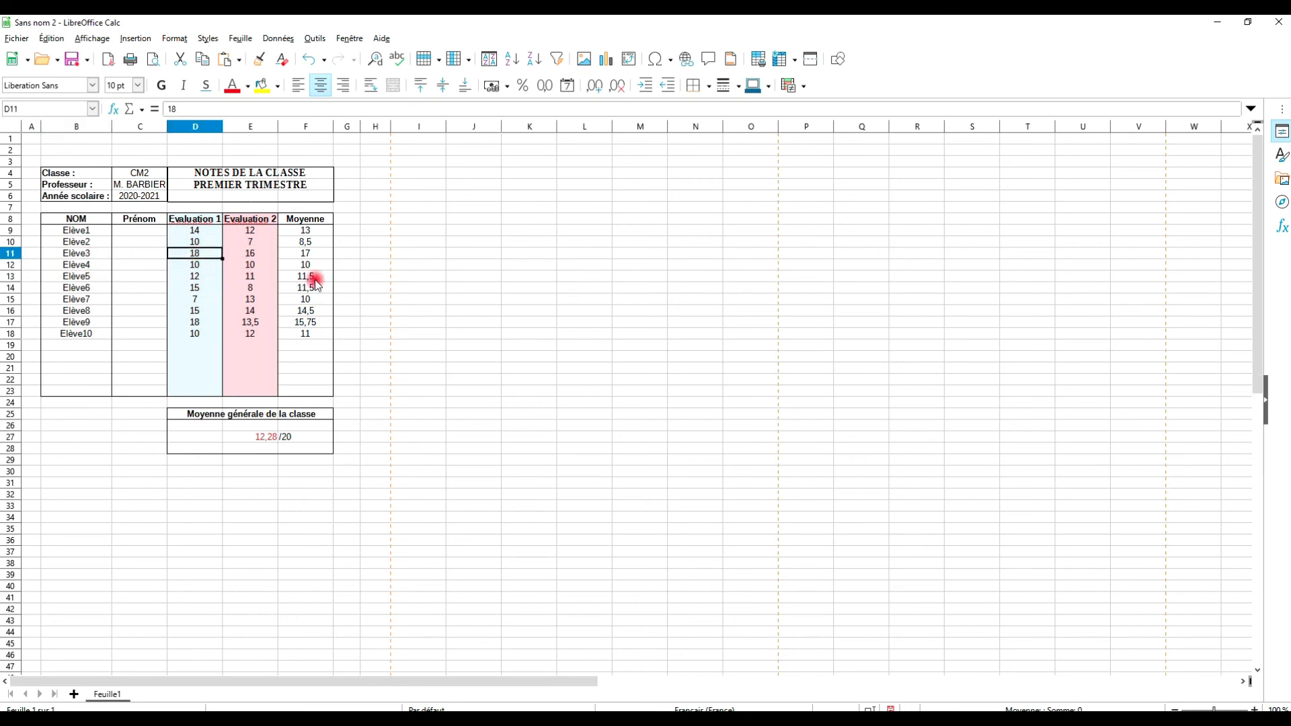
text(8)
key(Return)
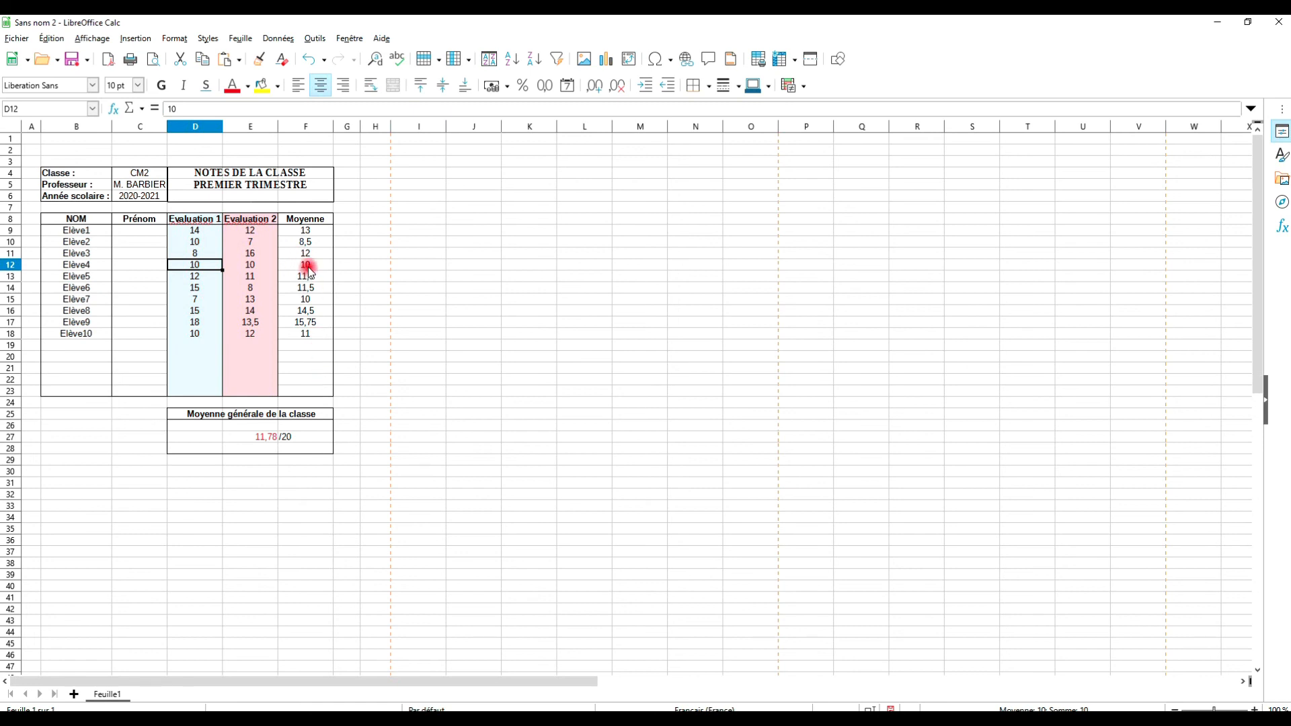
click(209, 254)
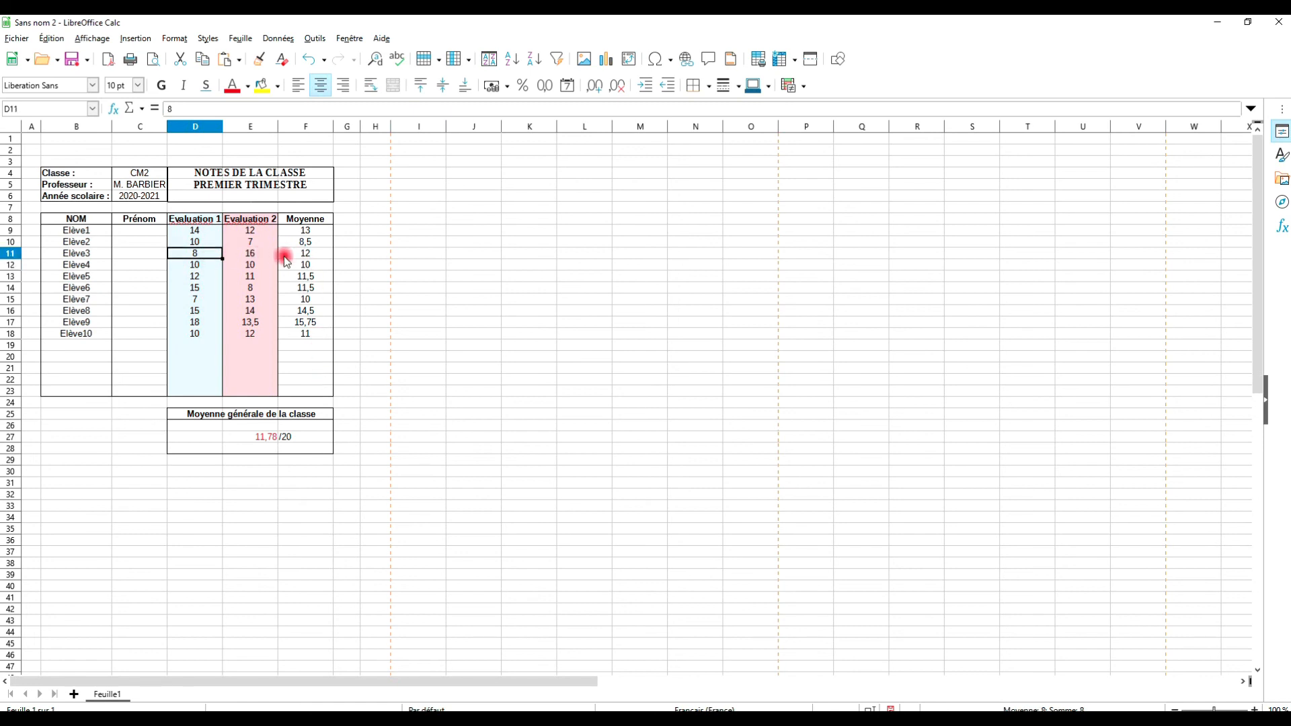
click(272, 437)
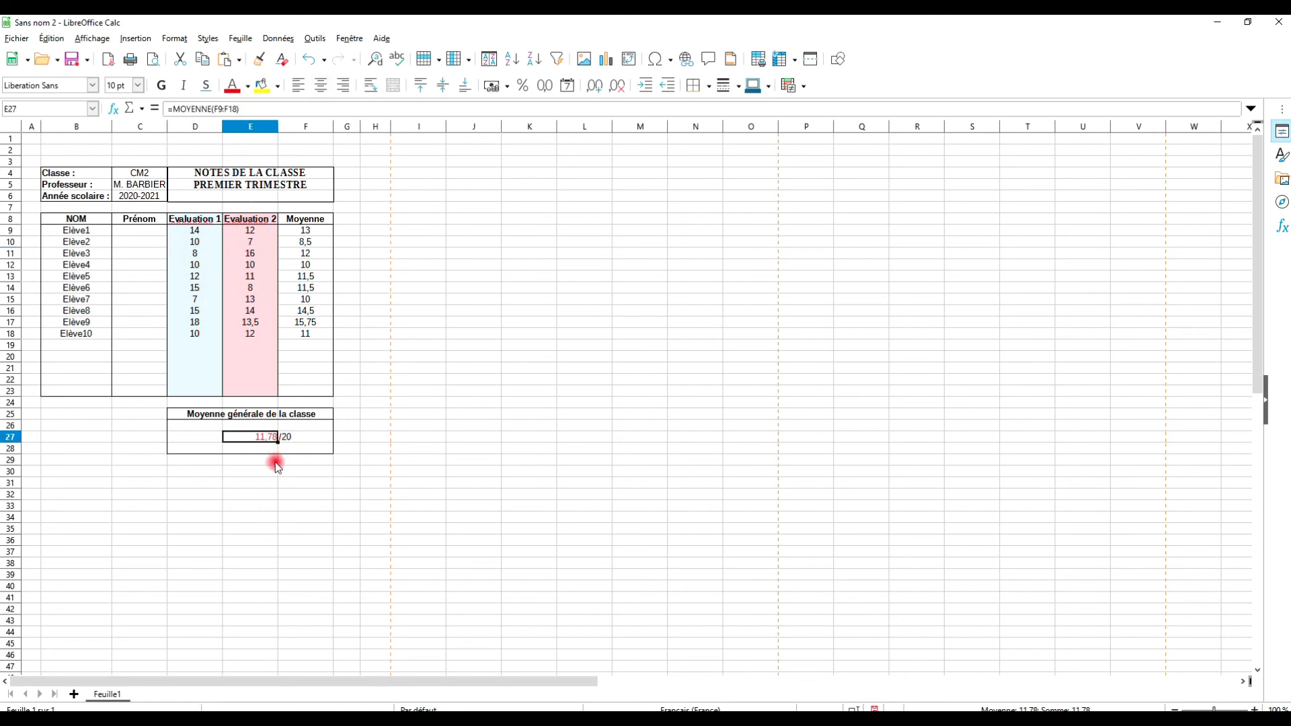
click(276, 480)
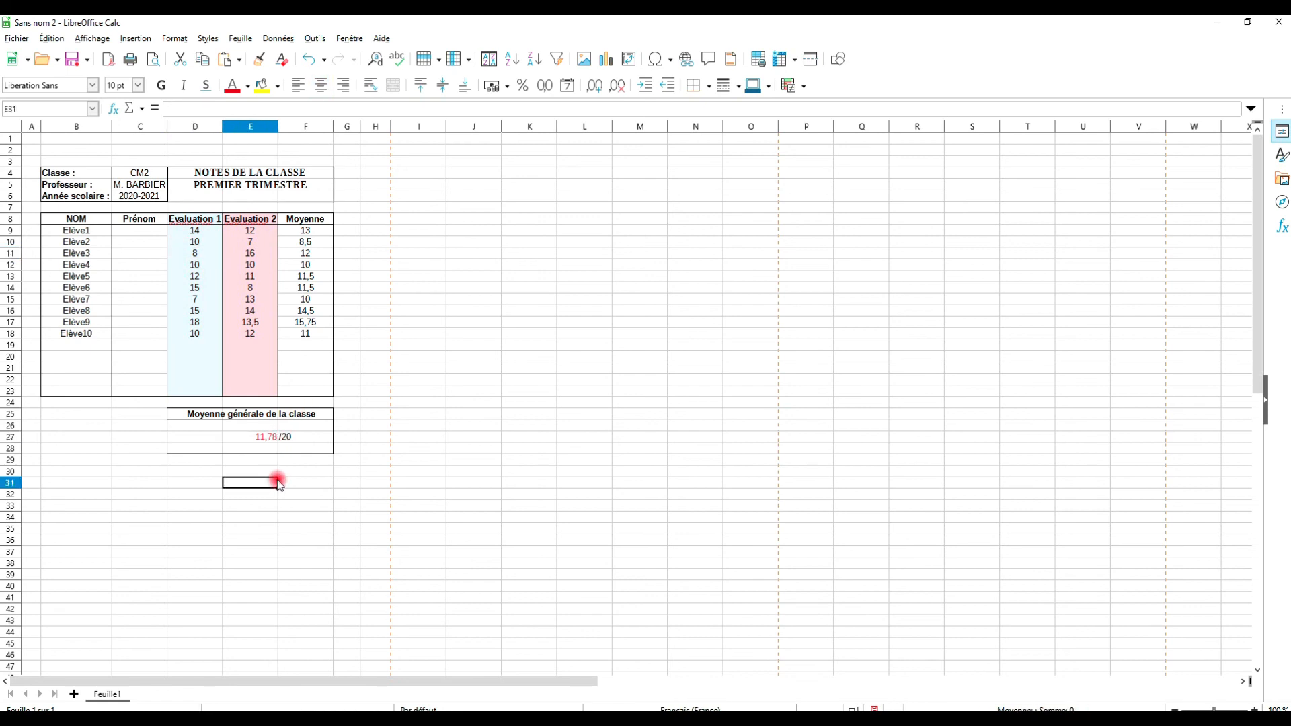